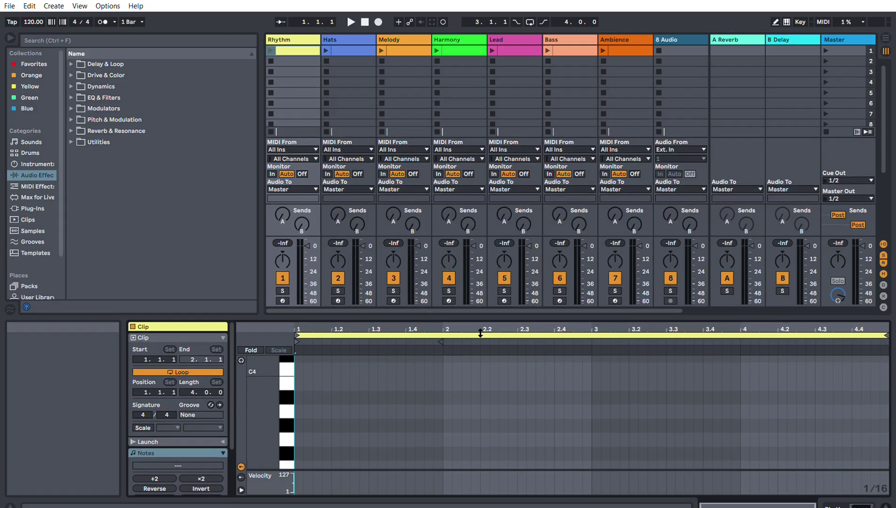
drag(480, 333, 480, 396)
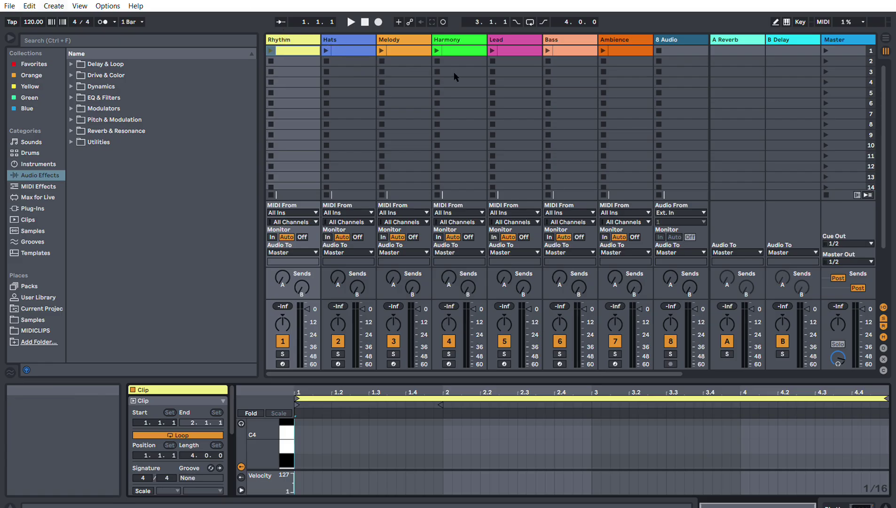
click(437, 135)
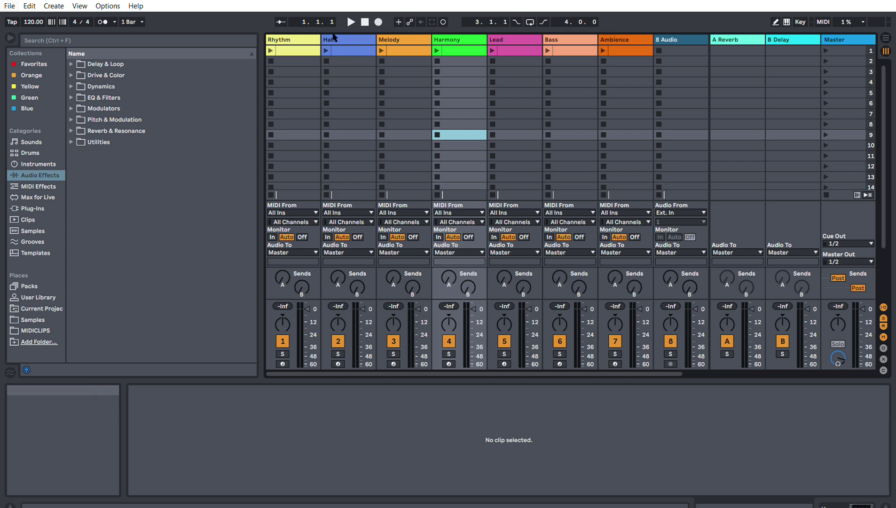
click(292, 32)
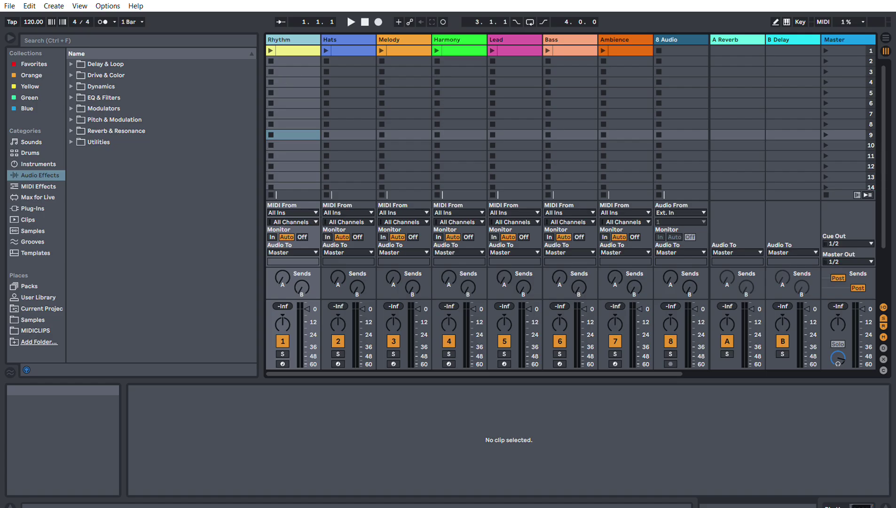
click(294, 72)
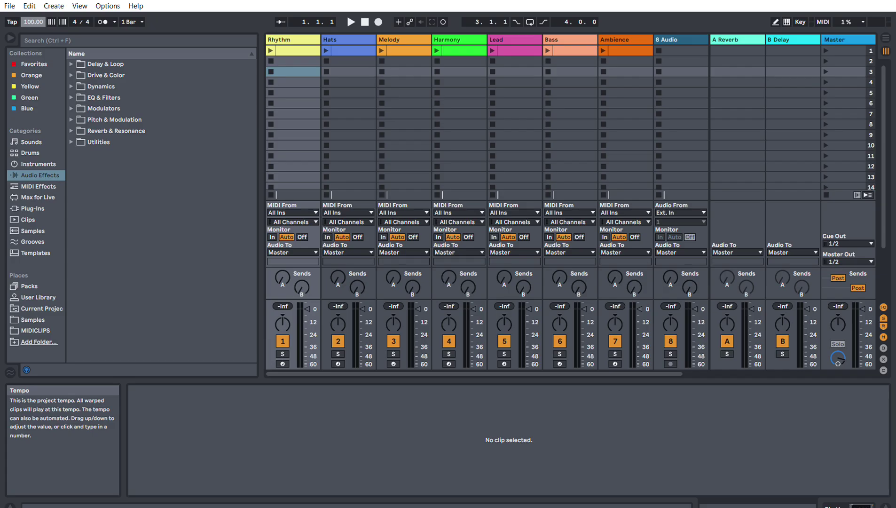
Step: Set the project tempo to 92 BPM
drag(33, 22, 33, 25)
drag(33, 22, 33, 17)
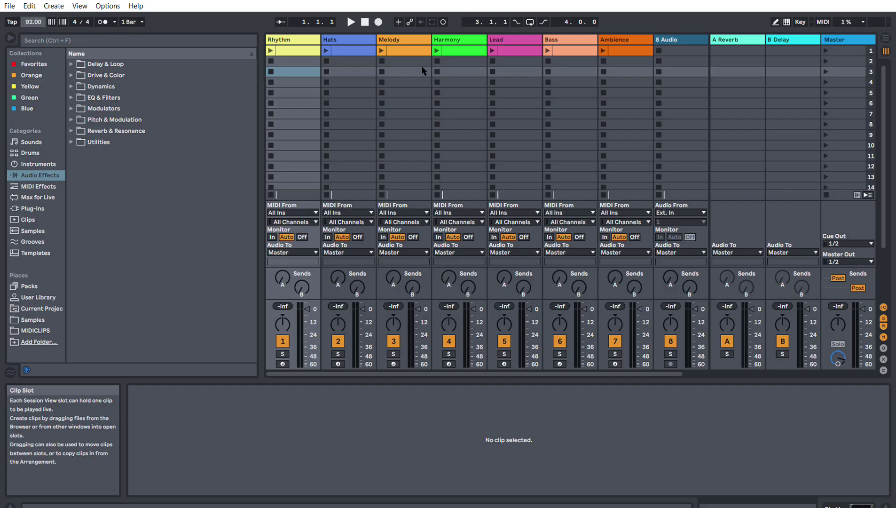
Step: Open the Rhythm track's first clip and try different heights for its note editor
click(293, 44)
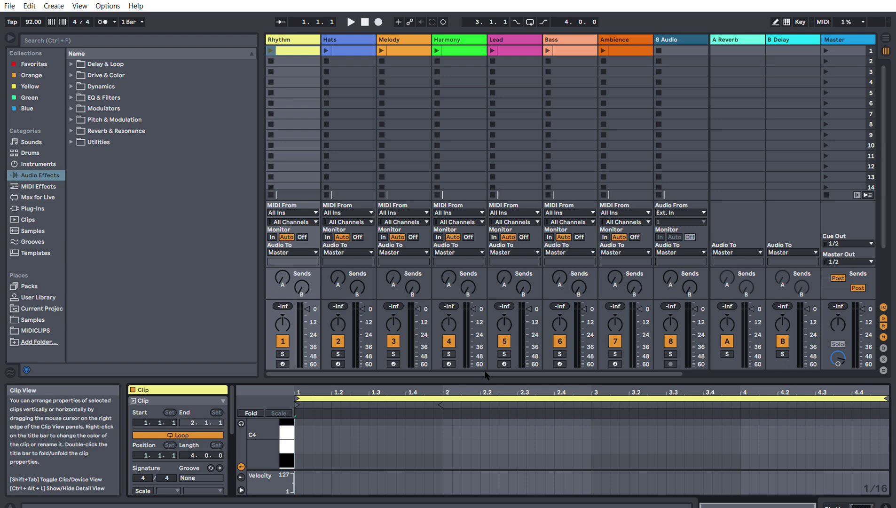
drag(492, 375, 475, 254)
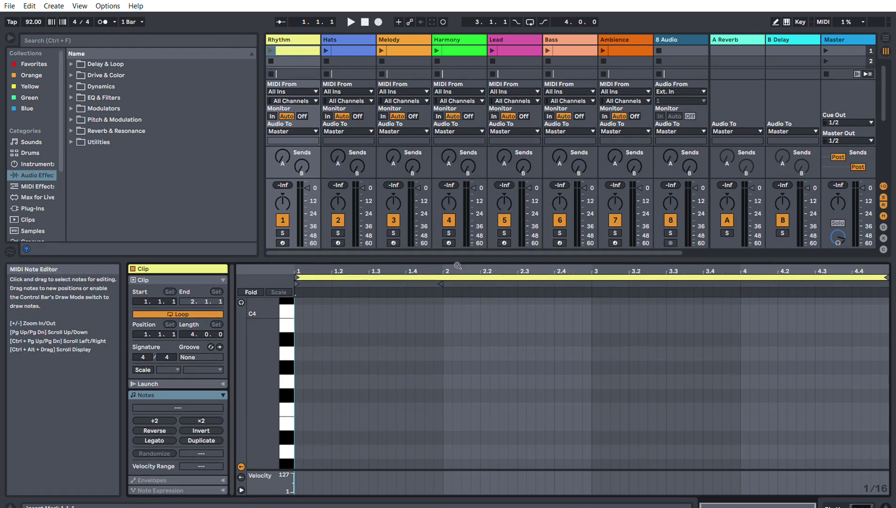
drag(510, 255, 510, 349)
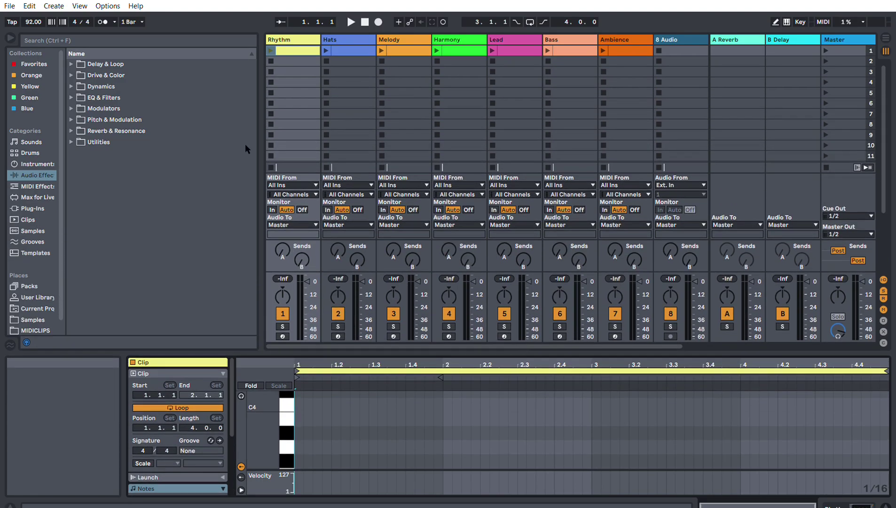
Step: List the drum presets in the browser and show the Rhythm track's device chain
click(31, 153)
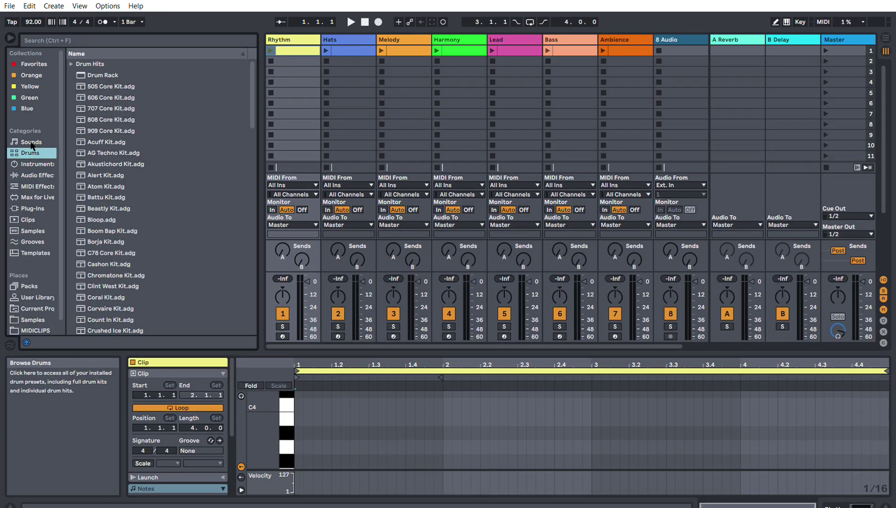
click(91, 72)
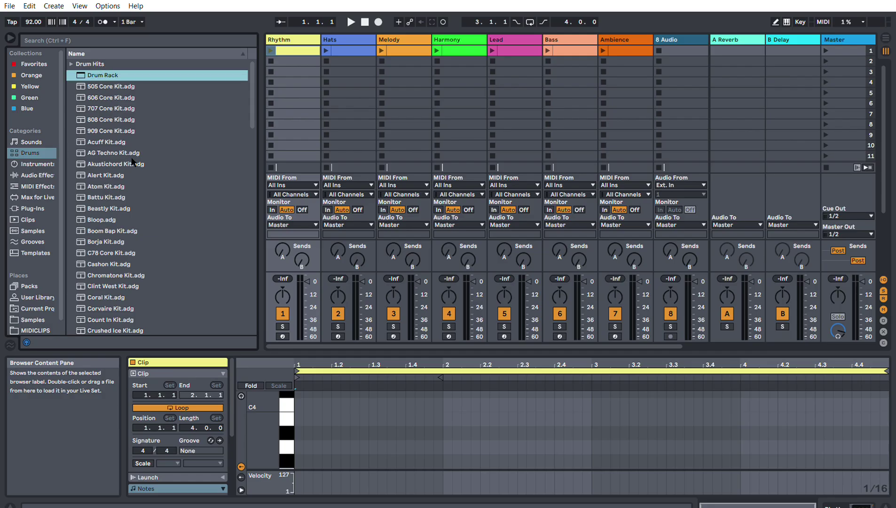
scroll(184, 249, down, 2)
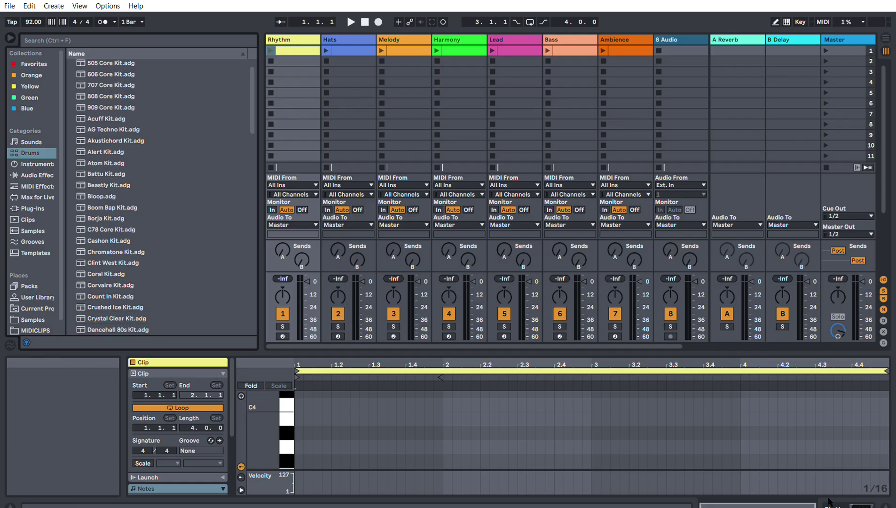
click(849, 504)
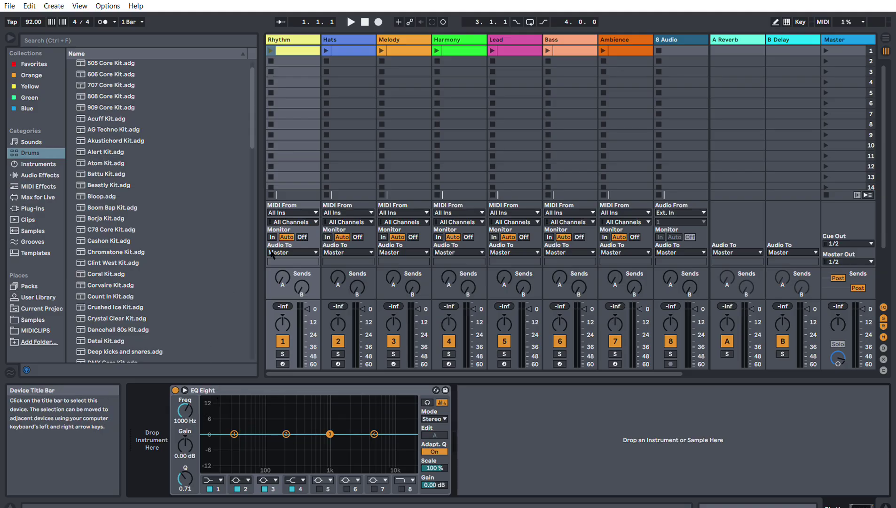
Step: Look through the available drum kit presets and preview Alert Kit.adg
scroll(118, 155, up, 2)
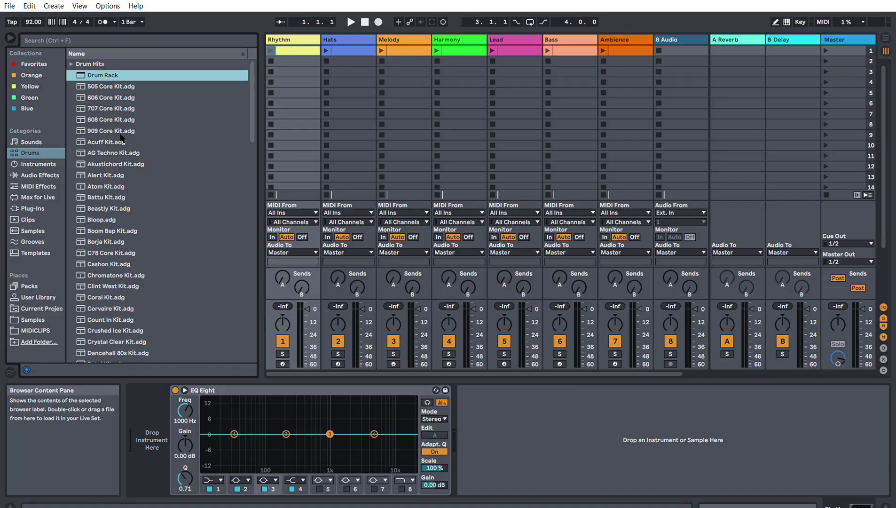
scroll(122, 141, down, 2)
click(117, 151)
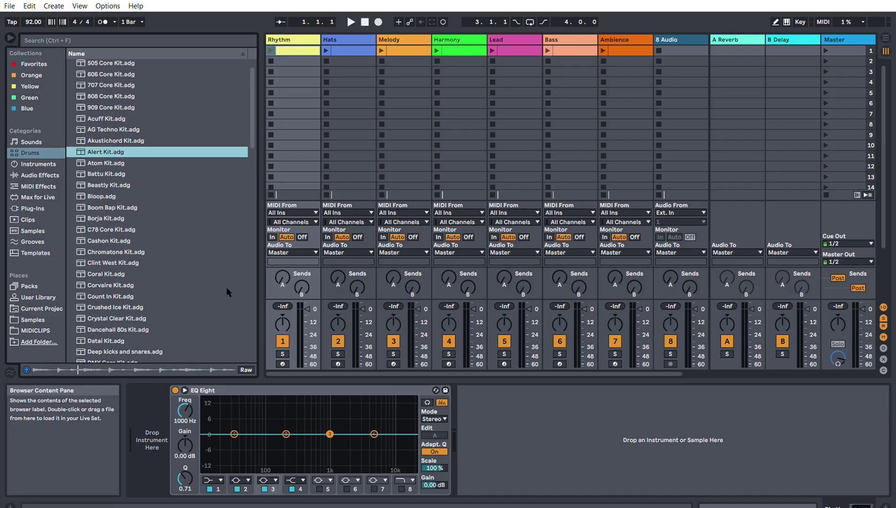
click(246, 369)
scroll(115, 90, up, 2)
click(111, 73)
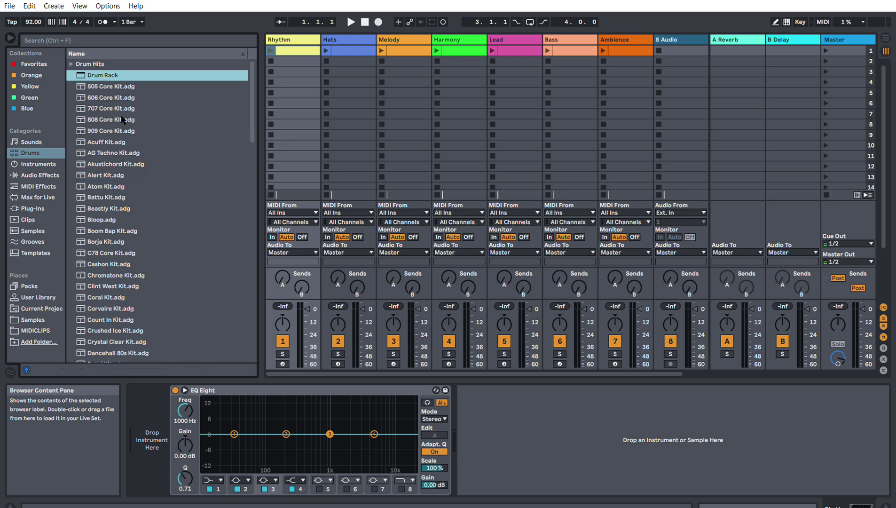
scroll(151, 235, down, 10)
scroll(154, 256, down, 5)
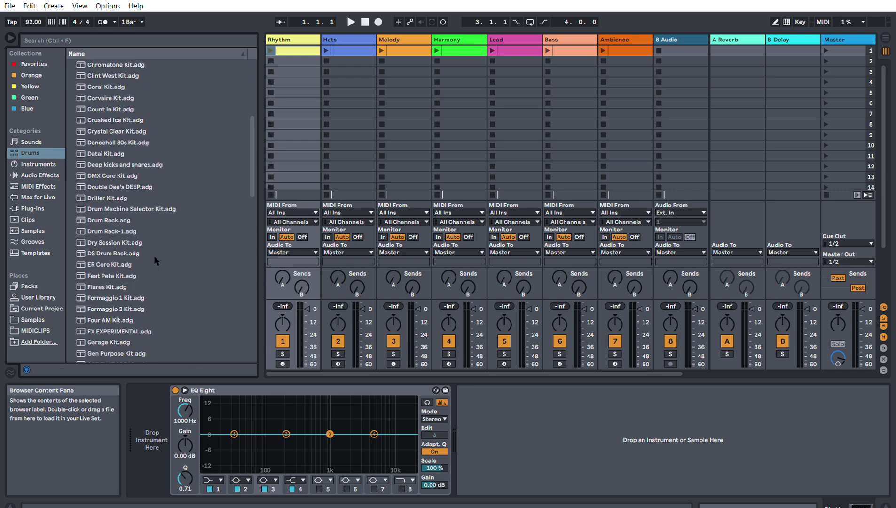
scroll(154, 258, up, 11)
scroll(154, 258, up, 3)
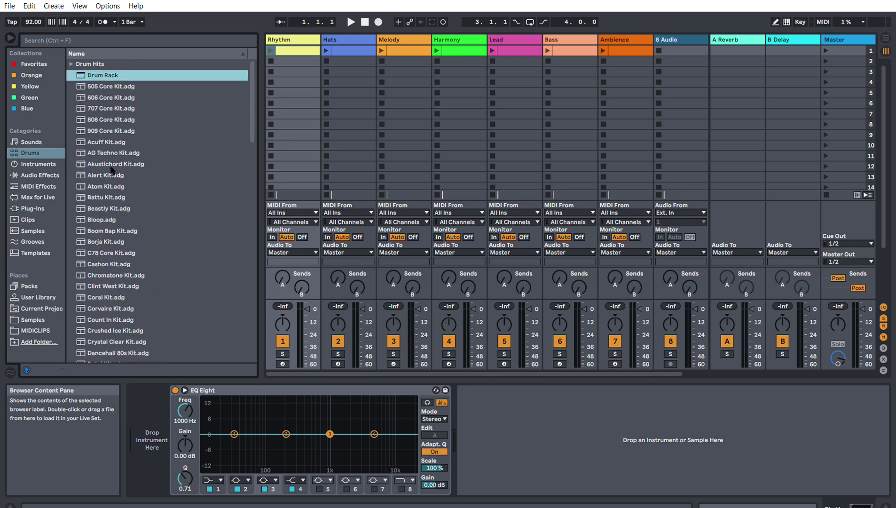
Step: Add an empty Drum Rack to the Rhythm track ahead of EQ Eight, and briefly arm and disarm the track
mouse_move(105, 73)
mouse_down()
mouse_move(384, 254)
mouse_move(504, 418)
mouse_up()
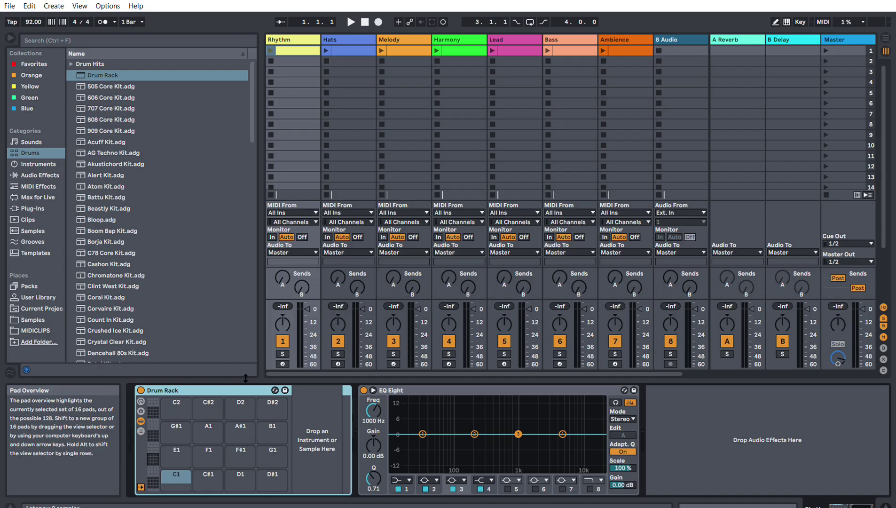
click(283, 364)
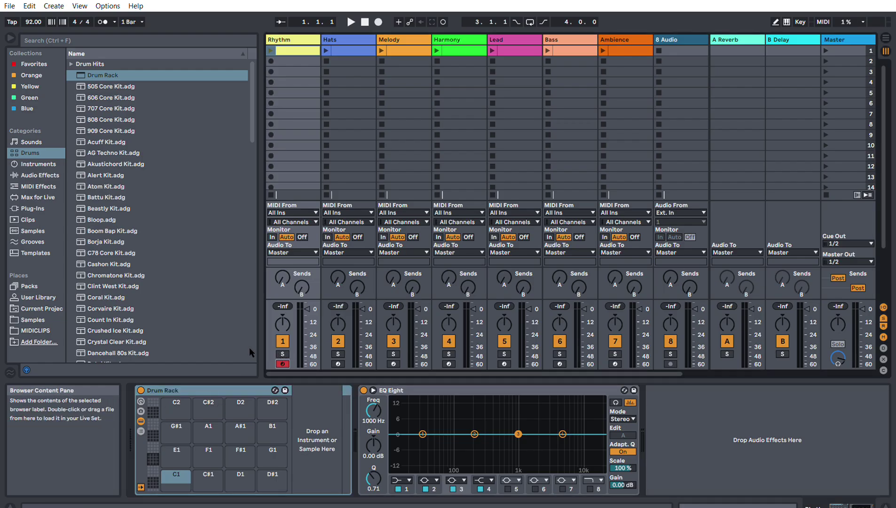
click(283, 363)
Step: Expand the Drum Hits folder and its Kick subfolder to reach the kick samples
scroll(98, 106, down, 5)
scroll(97, 106, up, 5)
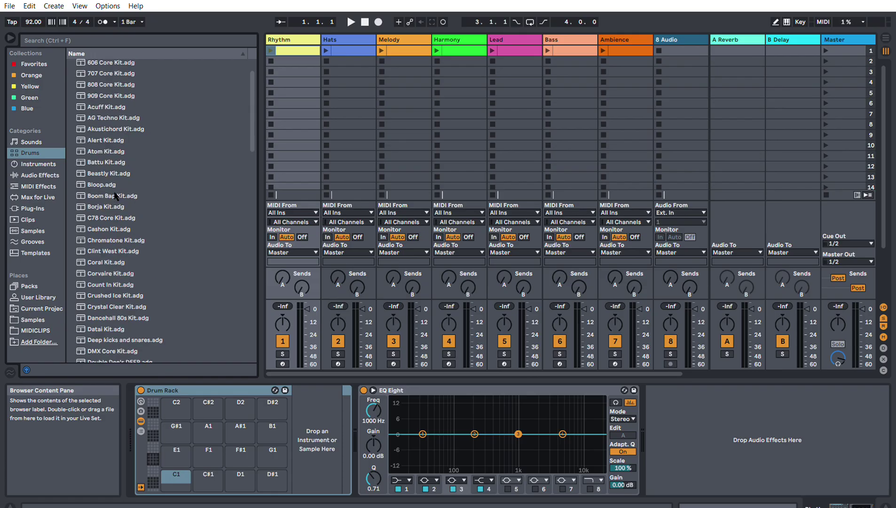
click(72, 63)
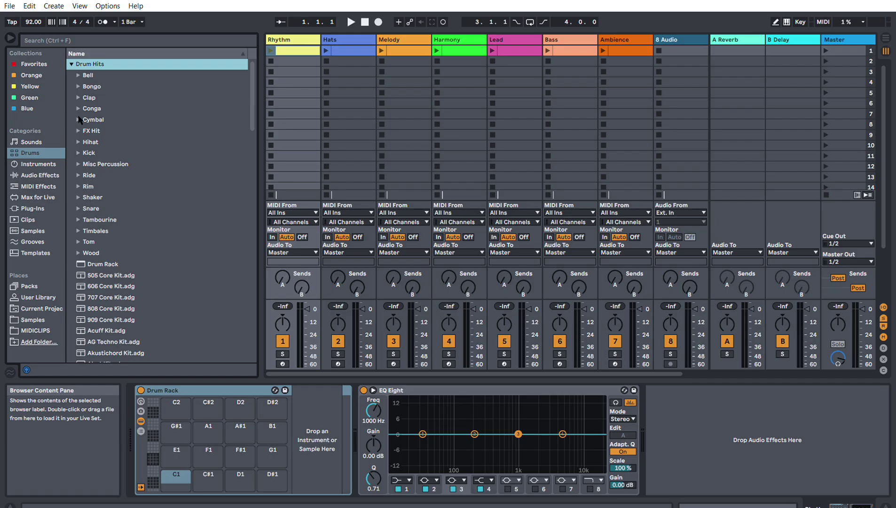
click(79, 151)
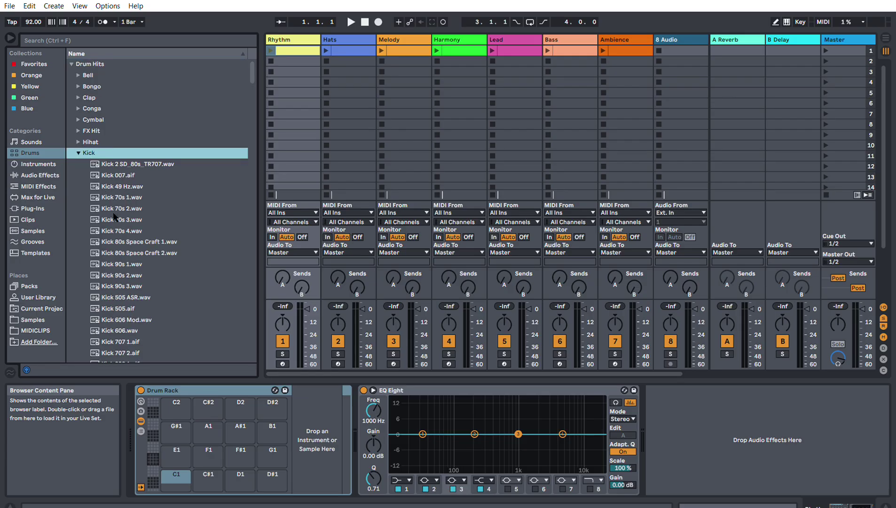
scroll(115, 221, down, 6)
scroll(115, 242, down, 6)
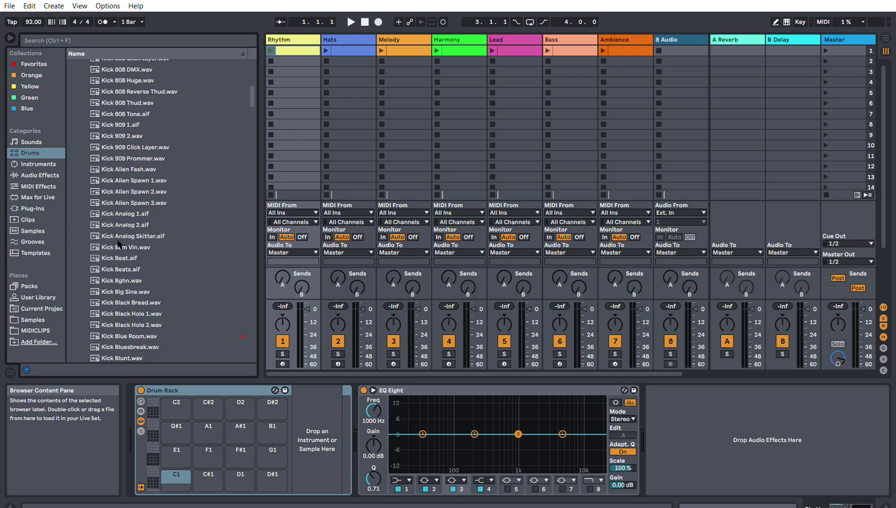
Step: Audition the kick samples one by one from Kick Blue Room.wav through Kick Code 1.aif
click(131, 264)
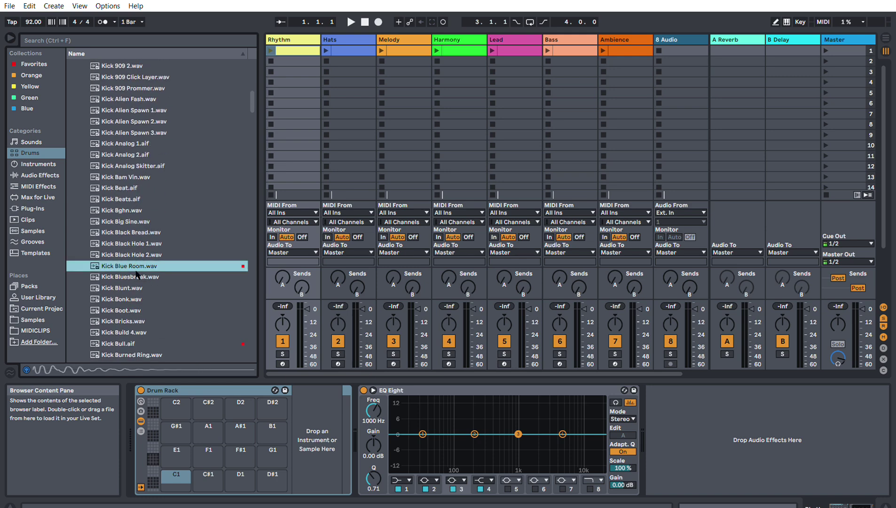
click(138, 277)
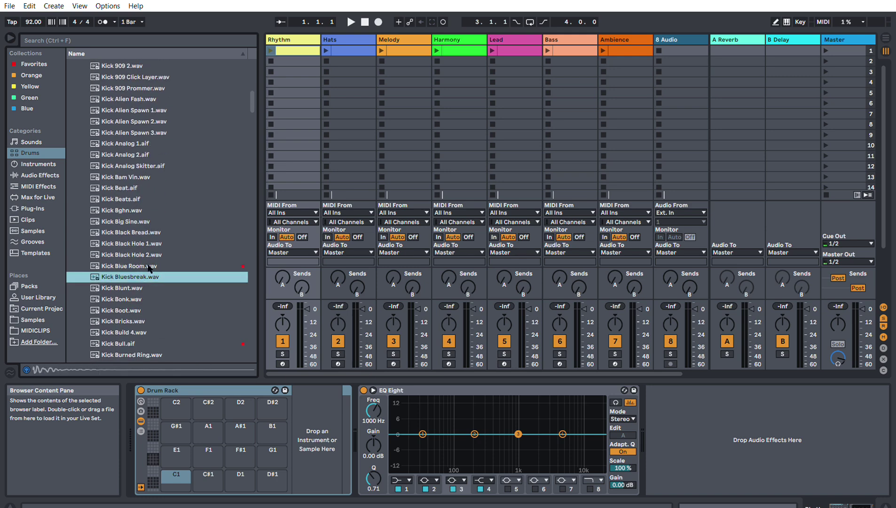
key(Down)
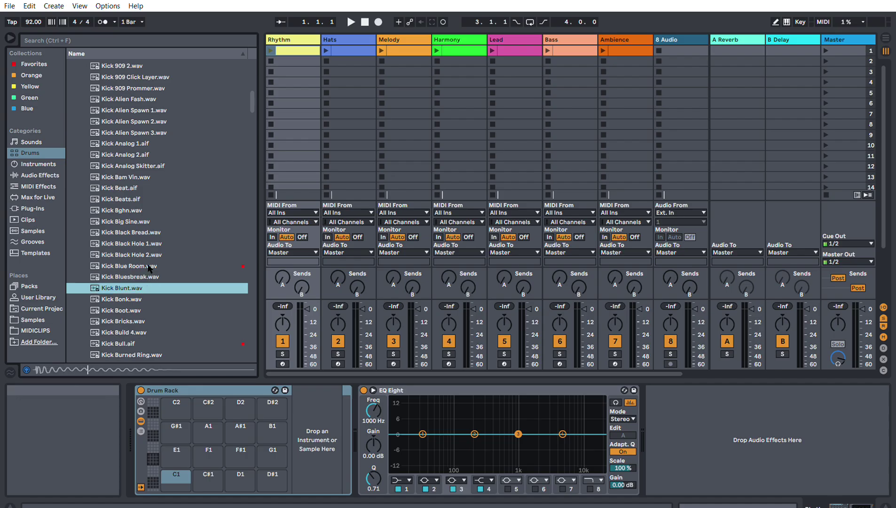
key(Down)
key(Down)
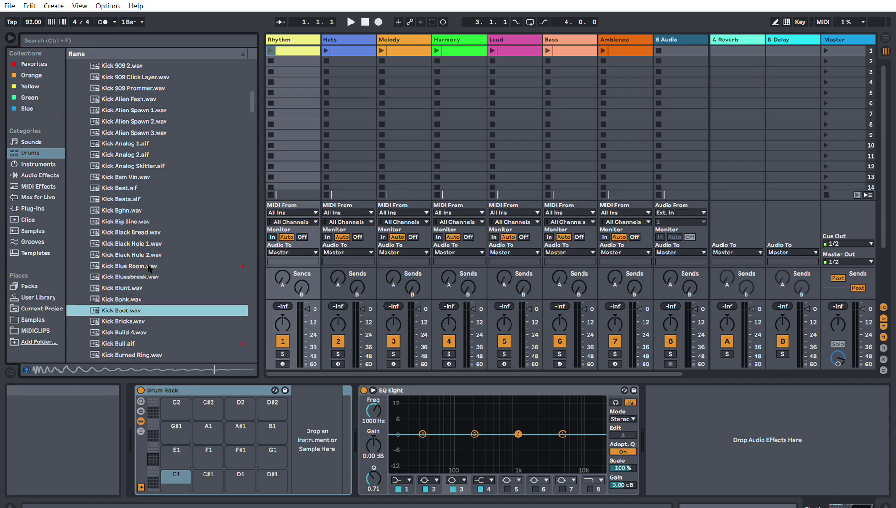
key(Down)
key(Down)
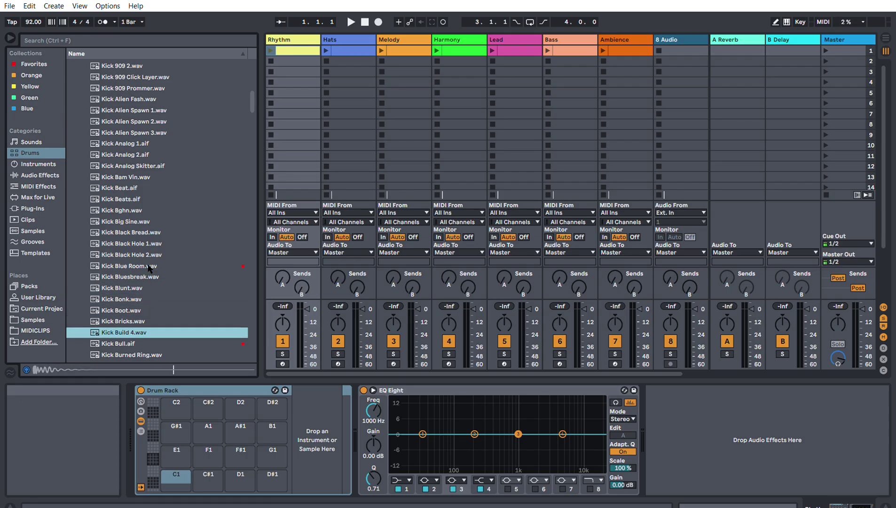
key(Down)
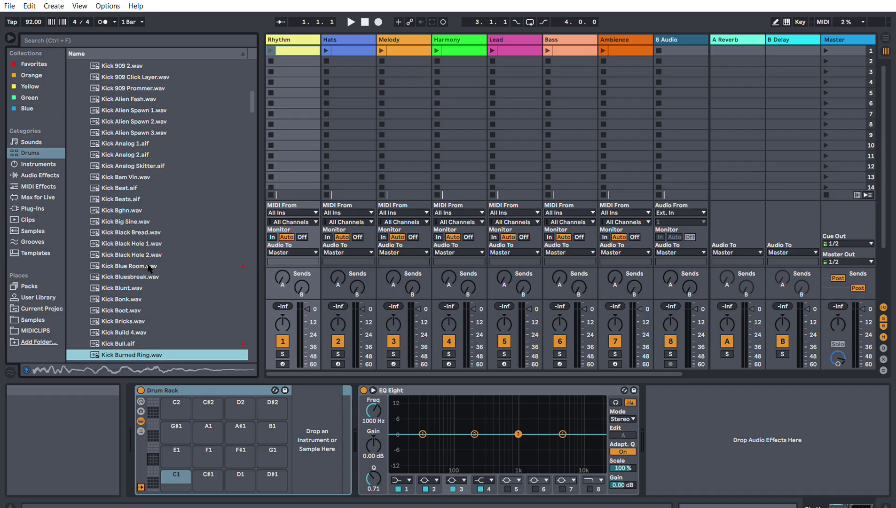
key(Down)
key(Down)
key(Down)
key(Down)
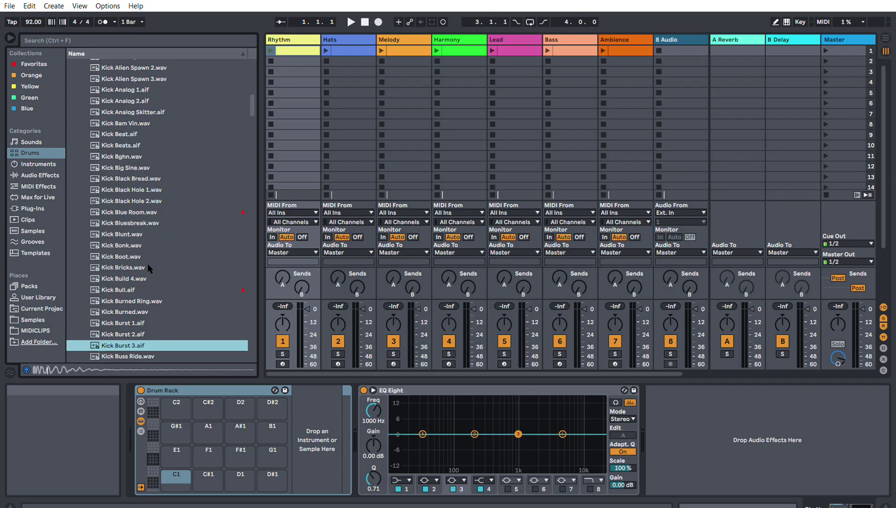
key(Down)
key(Down)
key(Down)
key(Down)
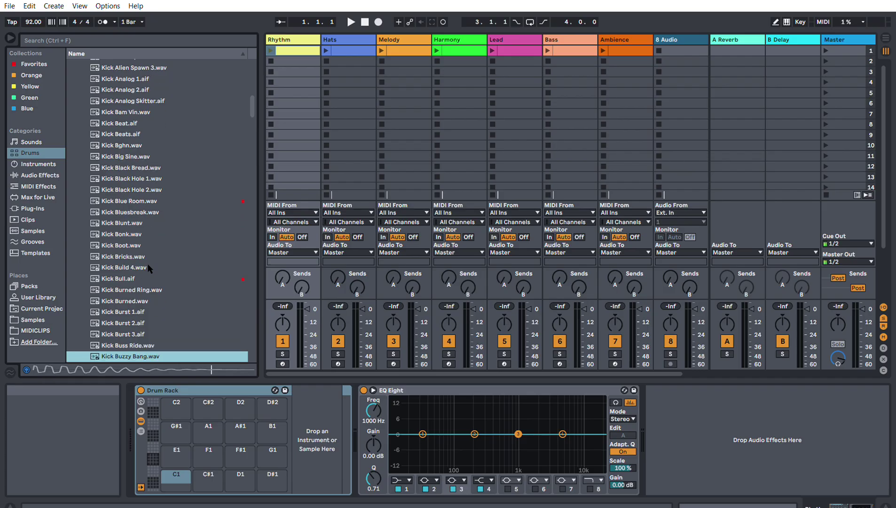
key(Down)
key(Down)
key(Down)
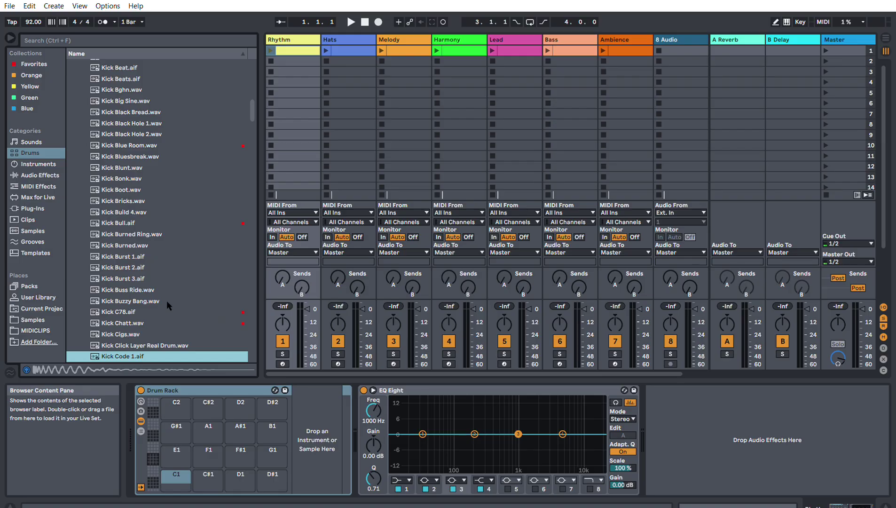
Step: Preview Kick C78.aif, and compare Kick Blue Room.wav with Kick Bluesbreak.wav, ending on Kick Bluesbreak.wav
click(170, 312)
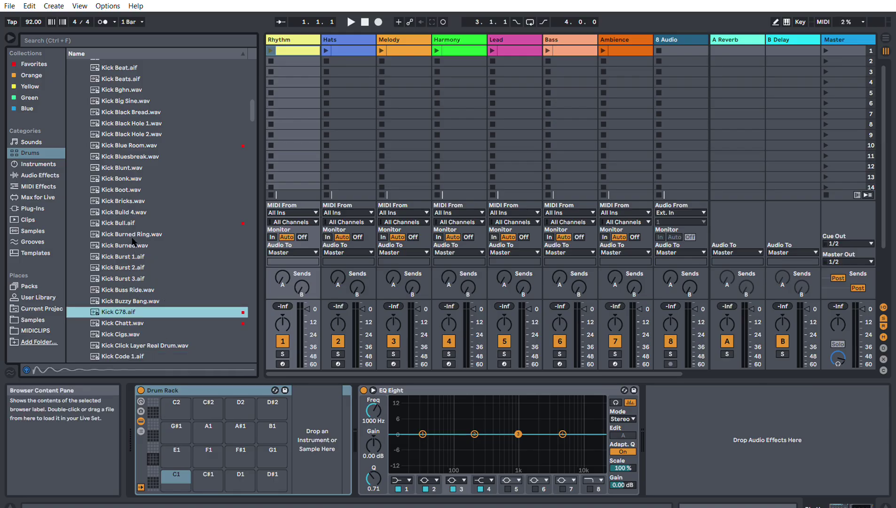
click(134, 145)
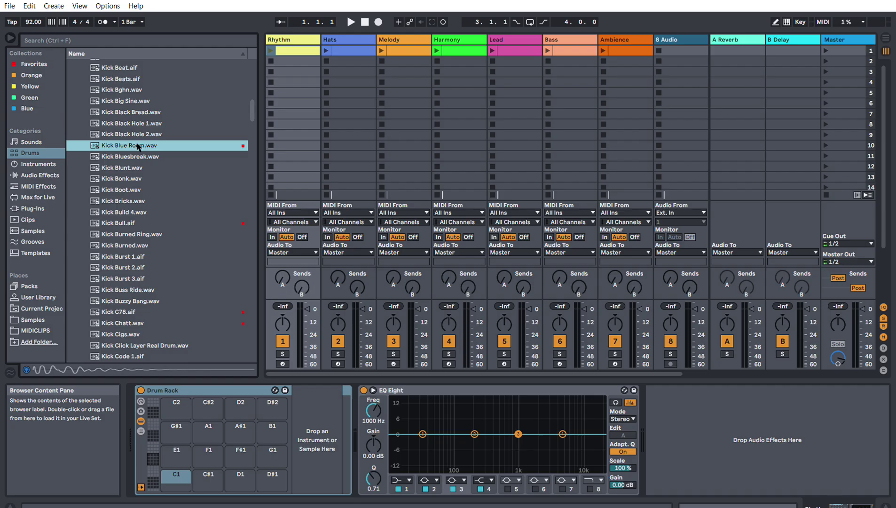
key(Down)
key(Up)
key(Down)
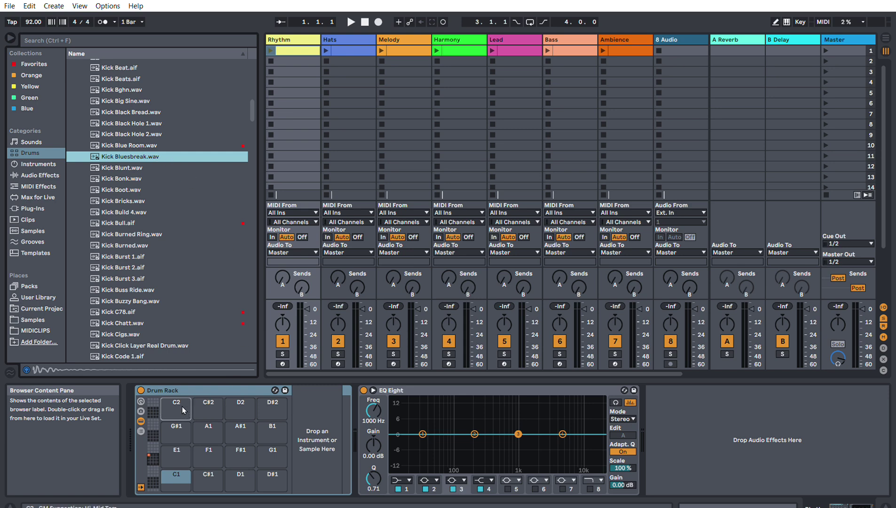
Step: Load Kick Bluesbreak.wav onto the Drum Rack's C2 pad
drag(178, 404, 178, 405)
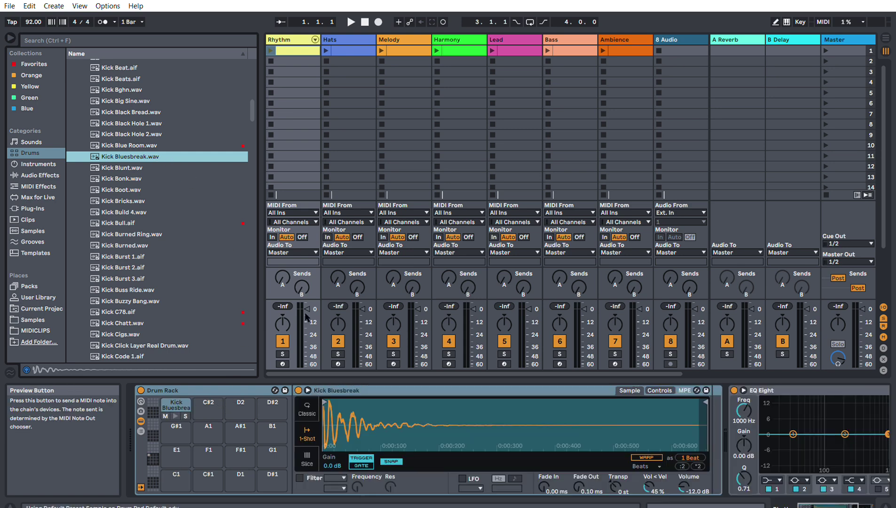
Step: Audition kicks further down the list, including Kick Conga Weback.aif and Kick Dark.aif, and load Kick Dark.aif onto the C#2 pad
scroll(141, 231, down, 2)
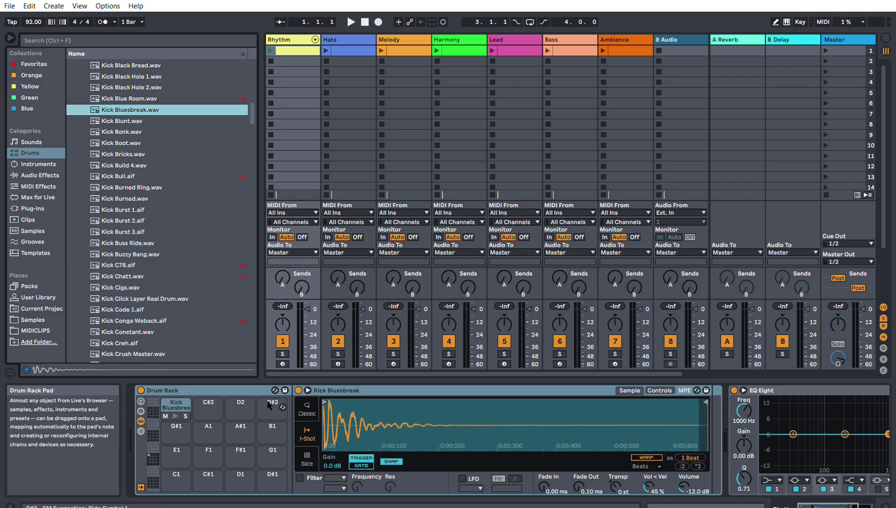
scroll(134, 266, down, 2)
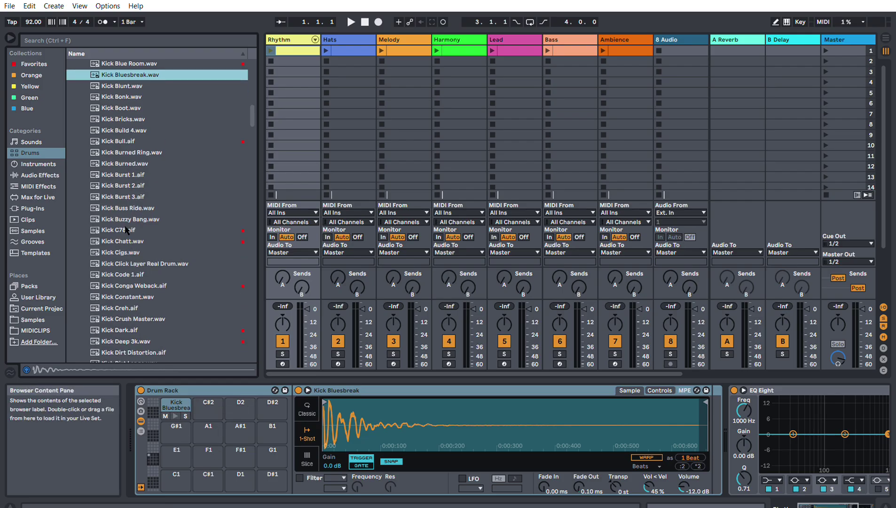
click(131, 256)
click(139, 283)
scroll(140, 288, down, 2)
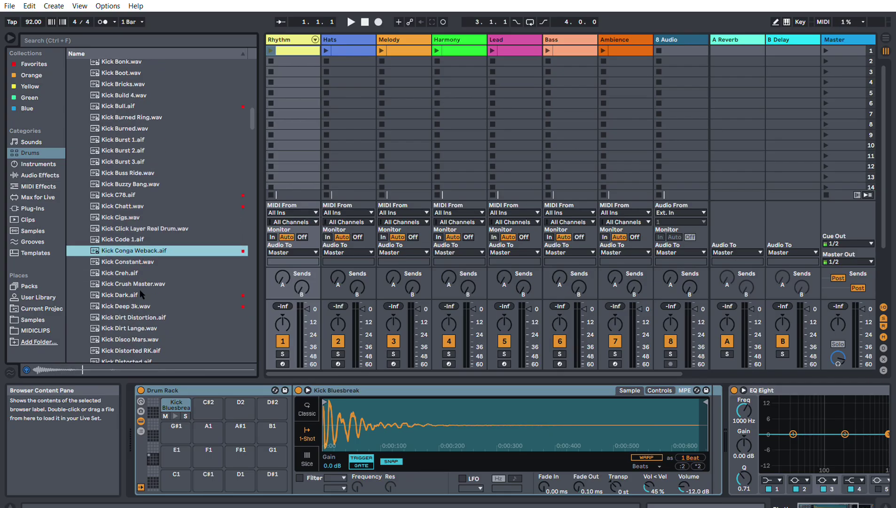
click(141, 292)
scroll(141, 293, down, 2)
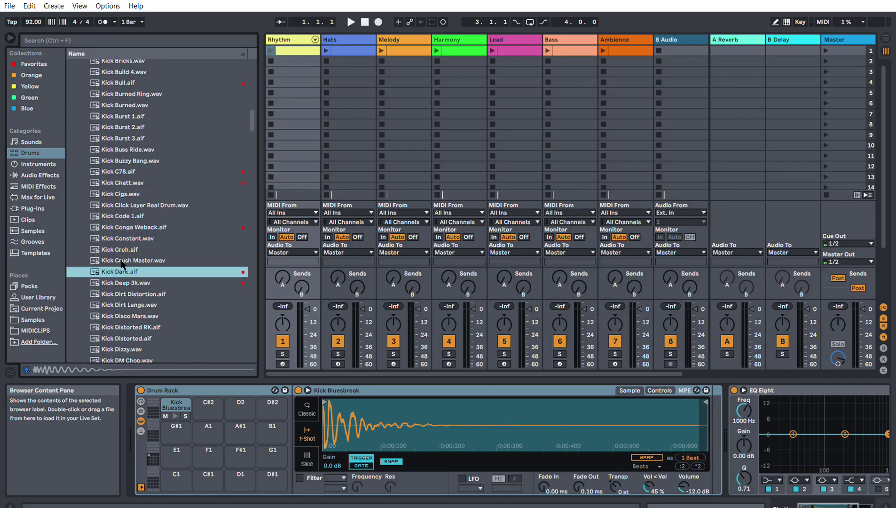
drag(122, 272, 216, 405)
Step: Audition the kicks from Kick ER Fenk 1.wav back up to Kick Drum Case Yakiman.wav, and load the latter onto the D2 pad
scroll(137, 296, down, 3)
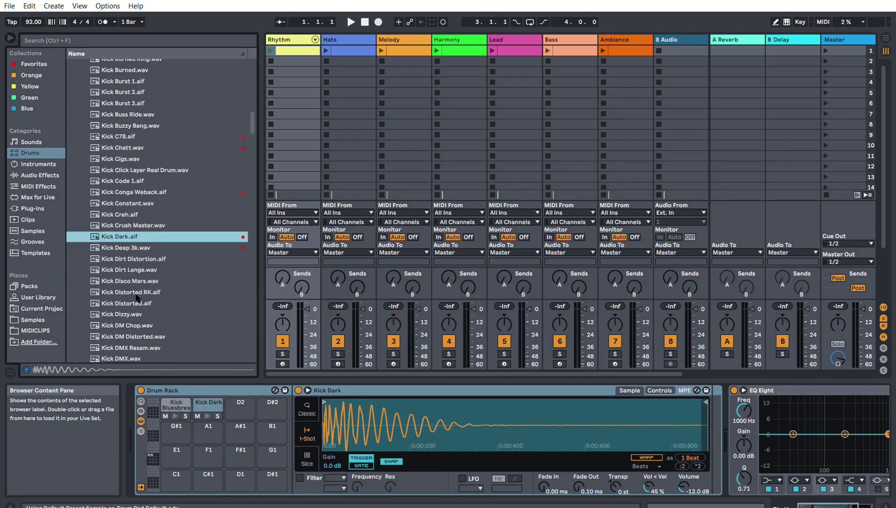
scroll(115, 215, down, 3)
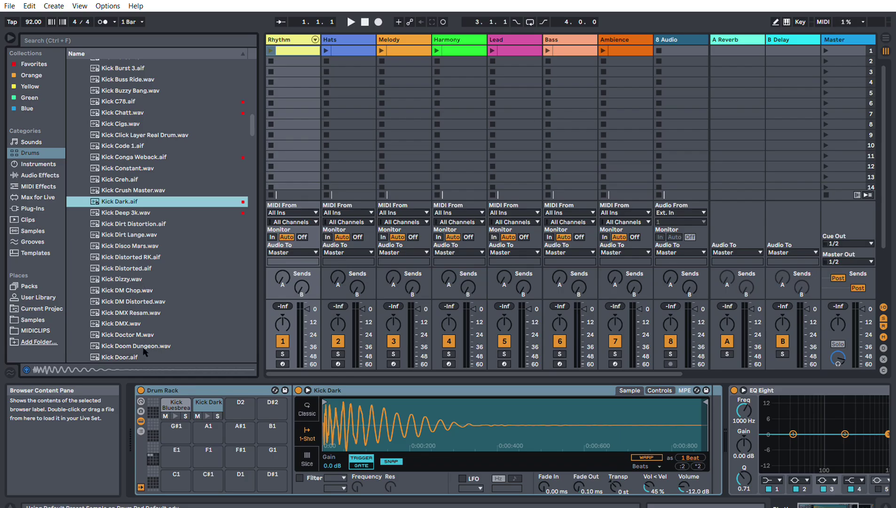
scroll(132, 271, down, 7)
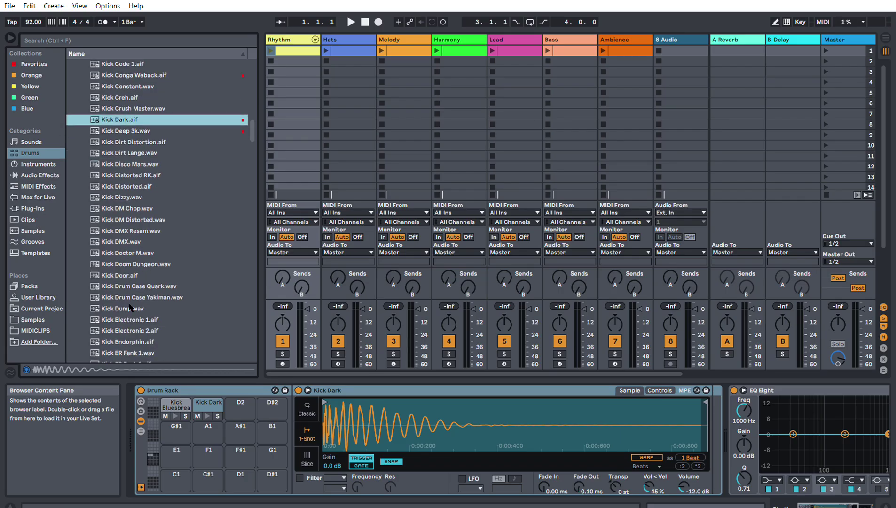
scroll(130, 308, down, 4)
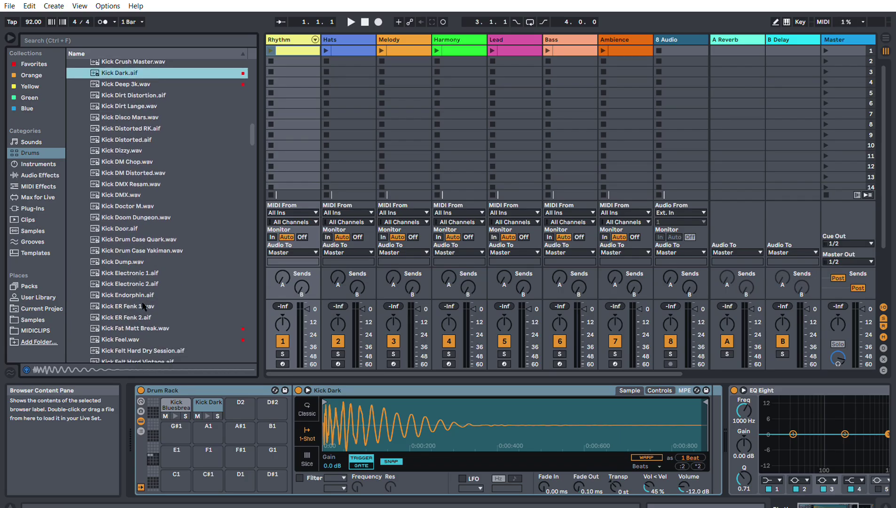
click(136, 305)
click(138, 283)
click(137, 261)
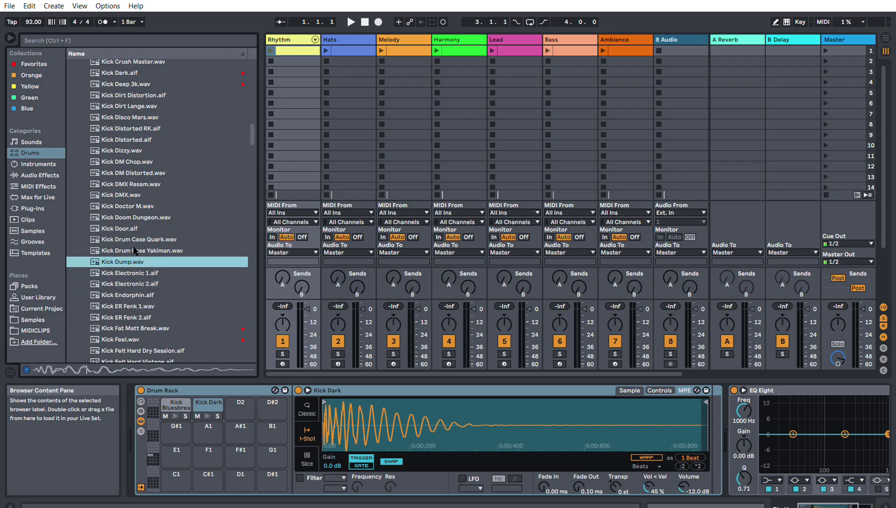
click(135, 250)
scroll(138, 242, down, 4)
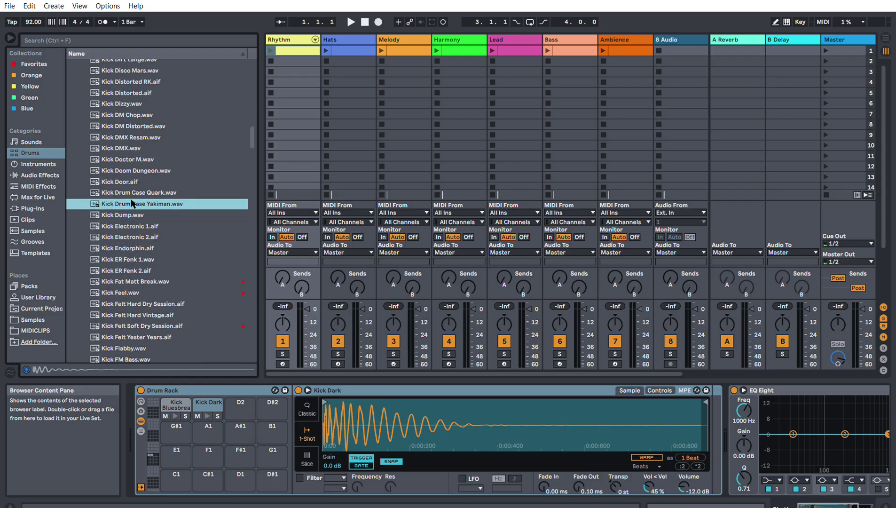
key(Down)
key(Up)
drag(160, 203, 248, 405)
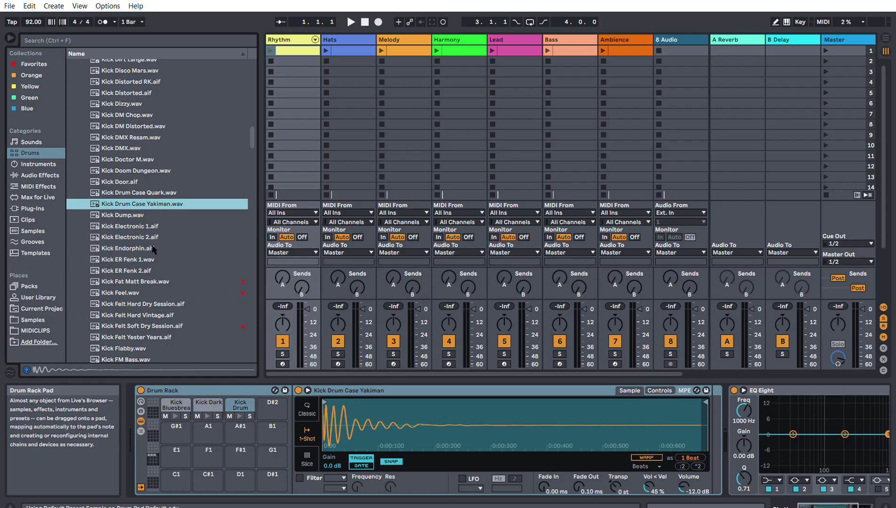
Step: Audition the kicks from Kick FM Bass.wav back up to Kick Felt Hard Vintage.aif
scroll(138, 216, down, 3)
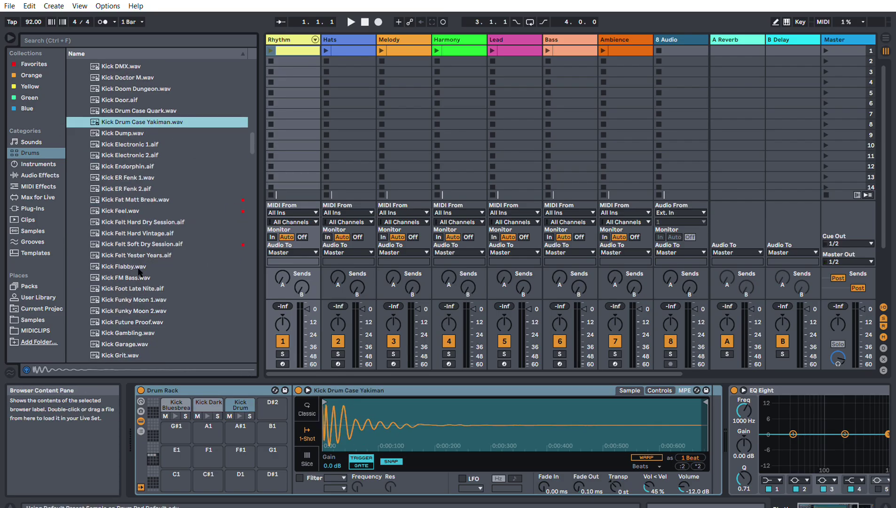
click(120, 278)
click(120, 267)
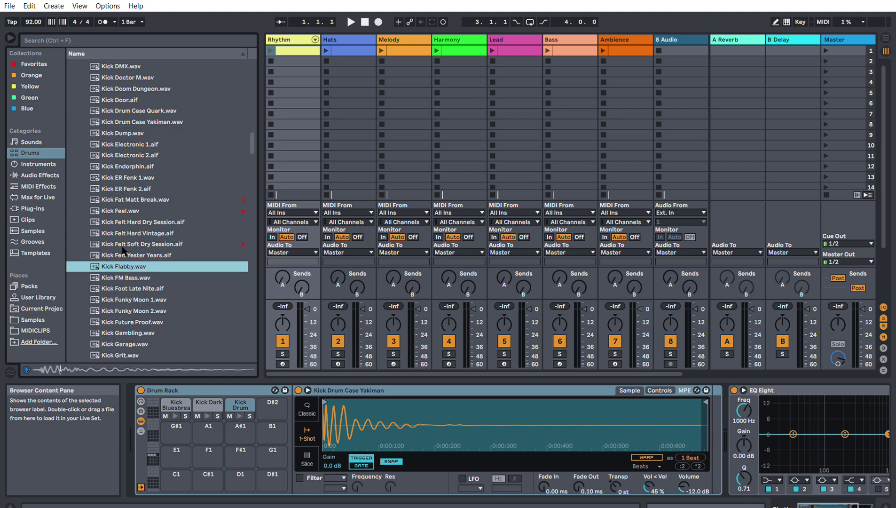
click(125, 255)
key(Up)
key(Up)
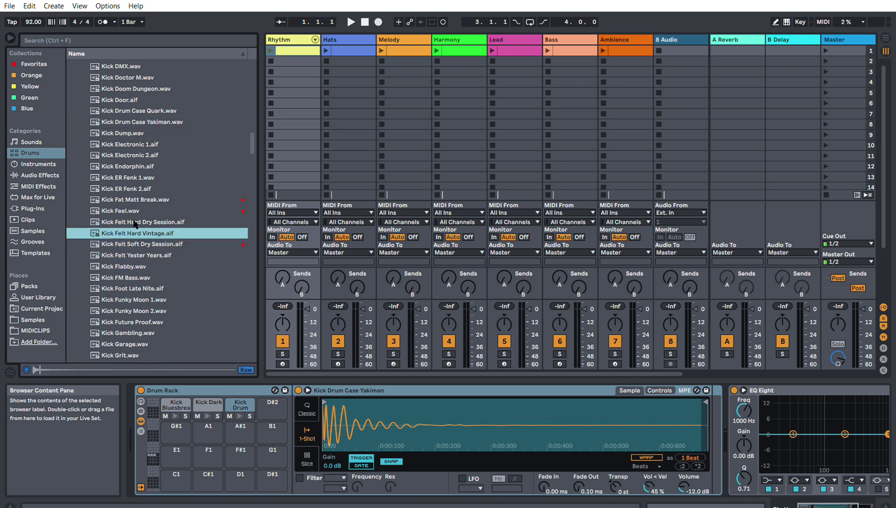
Step: Audition kicks further down the list, including Kick Hundred.wav and ending on Kick Jungle SP 2.wav
scroll(135, 231, down, 5)
scroll(134, 244, down, 1)
click(132, 260)
scroll(133, 257, down, 2)
click(131, 254)
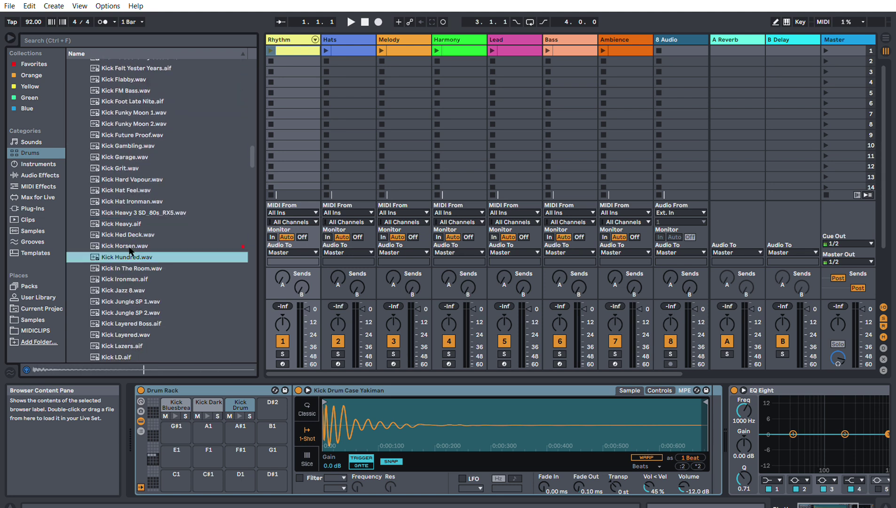
scroll(132, 254, down, 2)
click(130, 254)
scroll(131, 251, down, 1)
scroll(130, 251, down, 1)
key(Down)
key(Down)
key(Down)
key(Down)
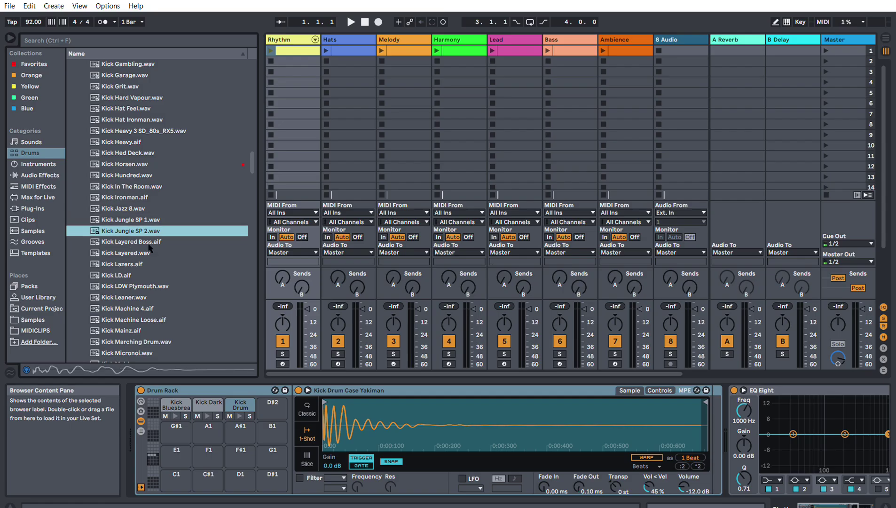
Step: Audition the kicks from Kick Layered Boss.aif through Kick Machine 4.aif, replaying a few just before Kick LDW Plymouth.wav
key(Down)
key(Down)
key(Down)
key(Down)
key(Down)
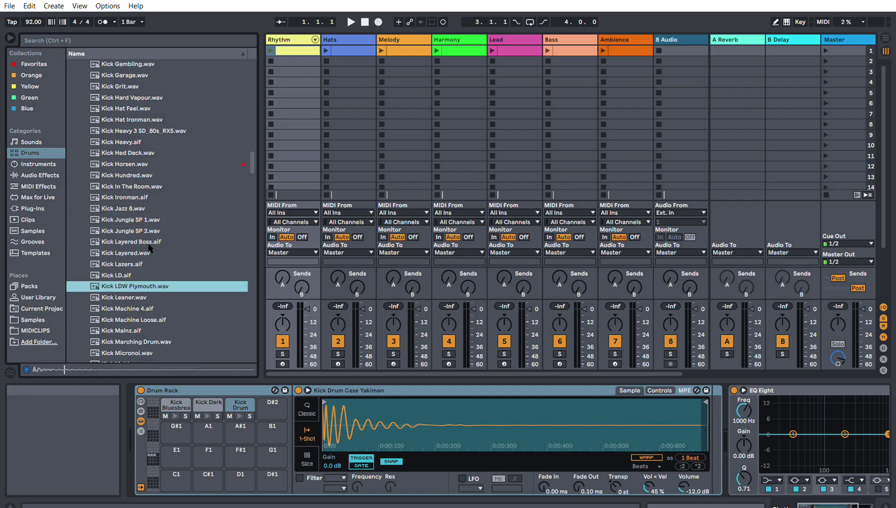
key(Up)
key(Up)
key(Down)
key(Down)
key(Down)
key(Down)
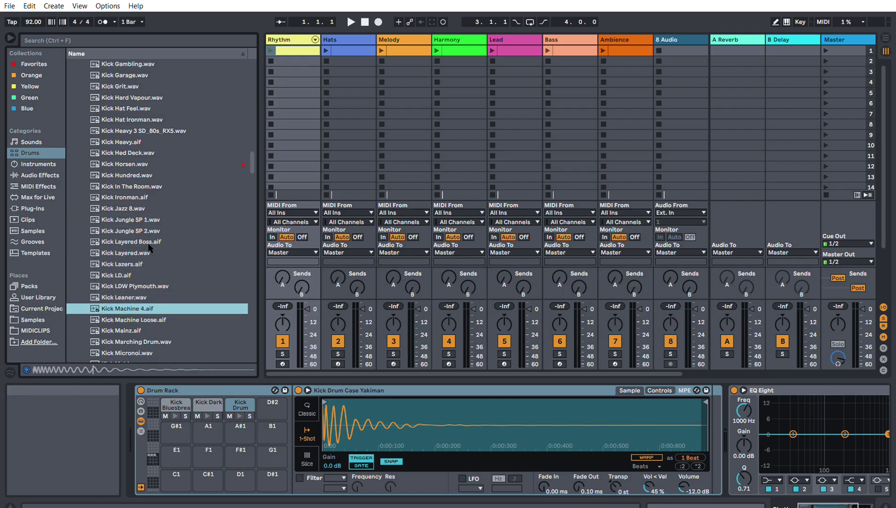
Step: Audition the kicks from Kick Machine Loose.aif through Kick Partial 2.aif, and go back to Kick Overdrive Siner.wav
key(Down)
key(Down)
key(Down)
key(Down)
key(Down)
key(Down)
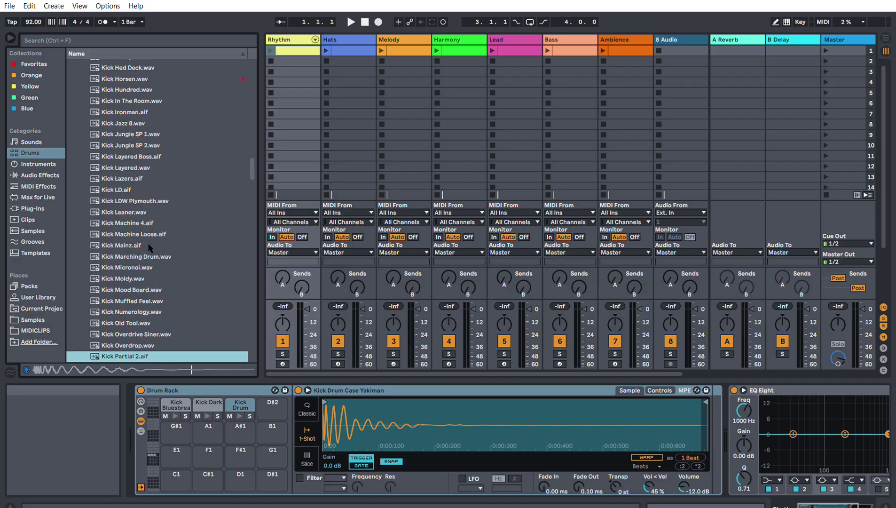
key(Down)
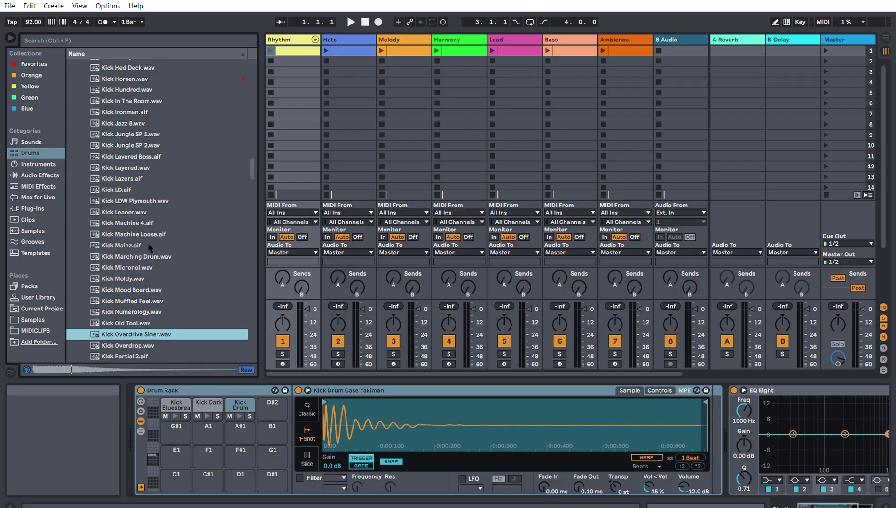
Step: Audition the kicks from Kick Overdrop.wav through Kick Plastic Hard Bright Room.aif
key(Down)
key(Down)
key(Down)
key(Down)
key(Down)
key(Down)
key(Down)
key(Down)
key(Down)
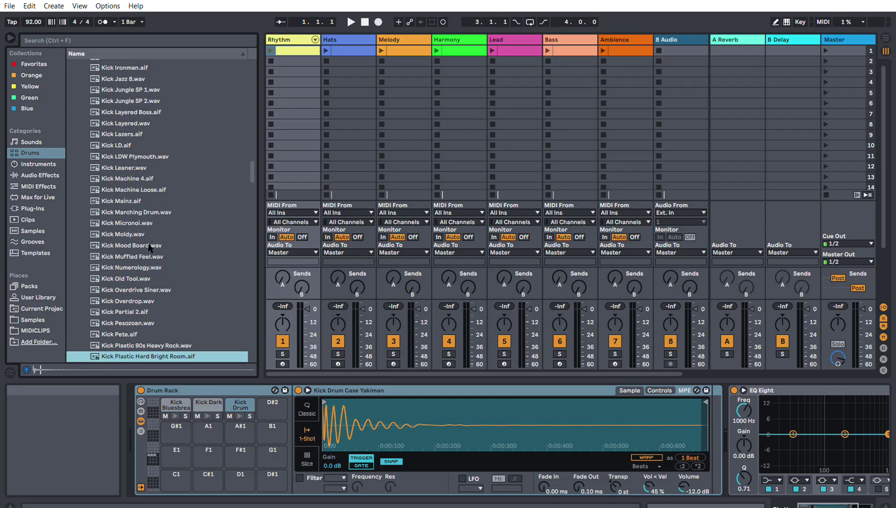
Step: Compare Kick Plastic Open Mid Tuned.wav with the neighbouring plastic kicks, and load it onto the D#2 pad
key(Down)
key(Up)
key(Up)
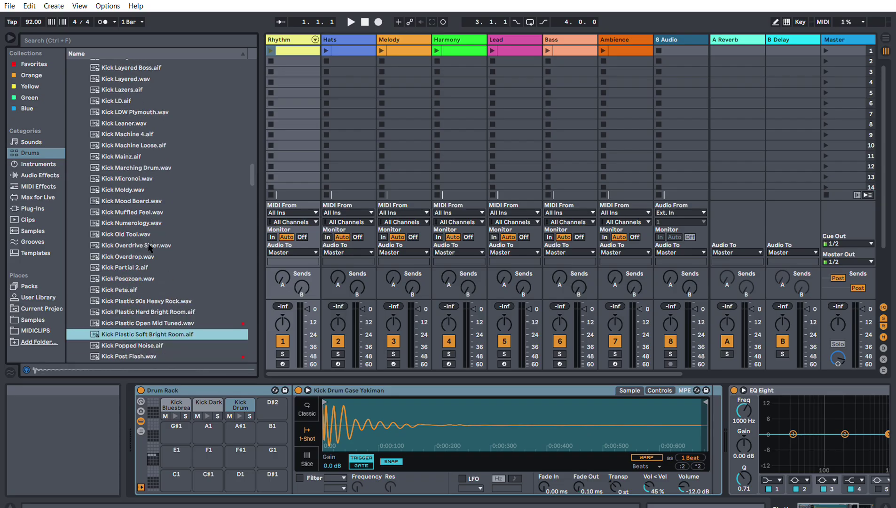
key(Up)
key(Up)
key(Down)
key(Down)
key(Up)
key(Up)
key(Down)
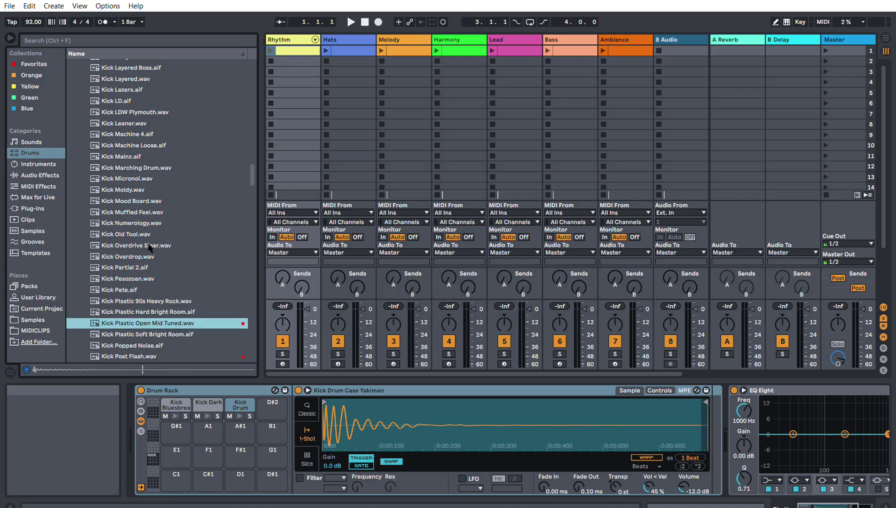
drag(186, 318, 273, 405)
Step: Audition Kick Post Flash.wav, Kick Rerubbed Punch.wav and Kick Resobully.wav
scroll(148, 324, down, 1)
scroll(147, 325, down, 1)
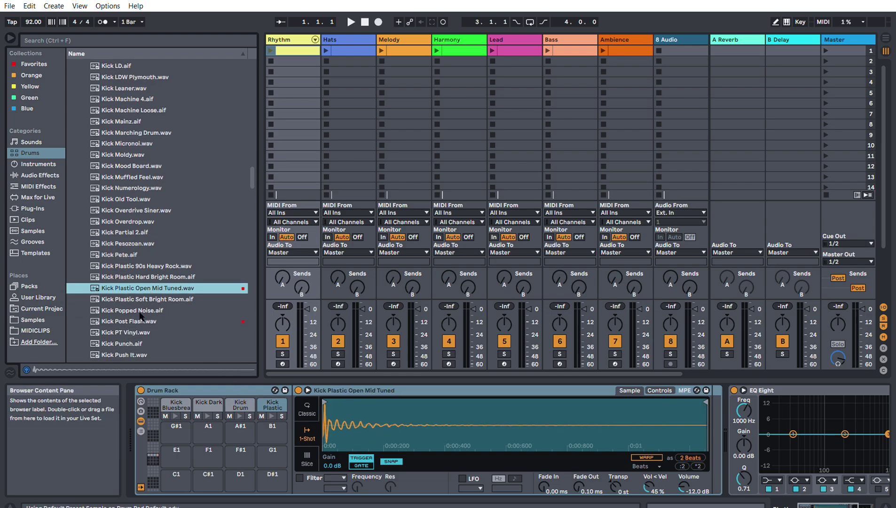
click(142, 321)
scroll(141, 323, down, 4)
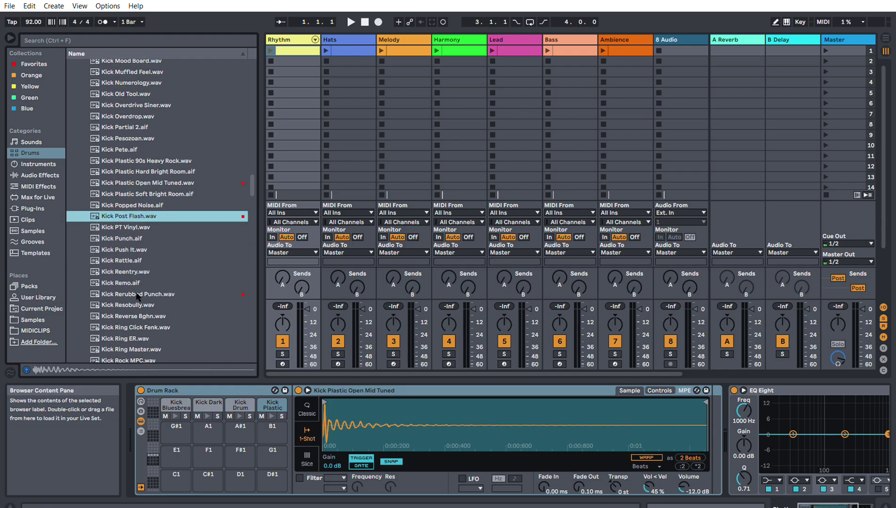
click(138, 294)
click(137, 305)
scroll(144, 333, down, 1)
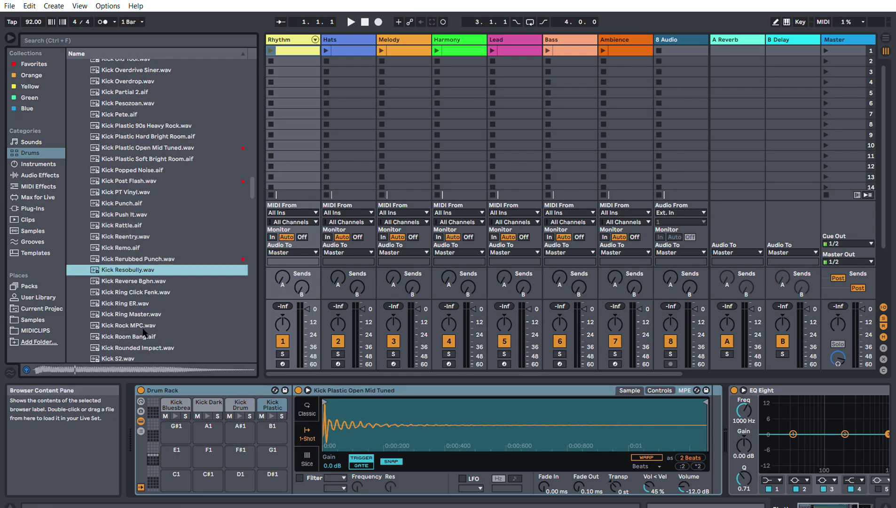
Step: Audition selected kicks from Kick Reverse Bghn.wav through Kick Seeing Daisies.wav, including Kick Rock MPC.wav and Kick Rounded Impact.wav
click(134, 280)
scroll(134, 277, down, 1)
click(138, 257)
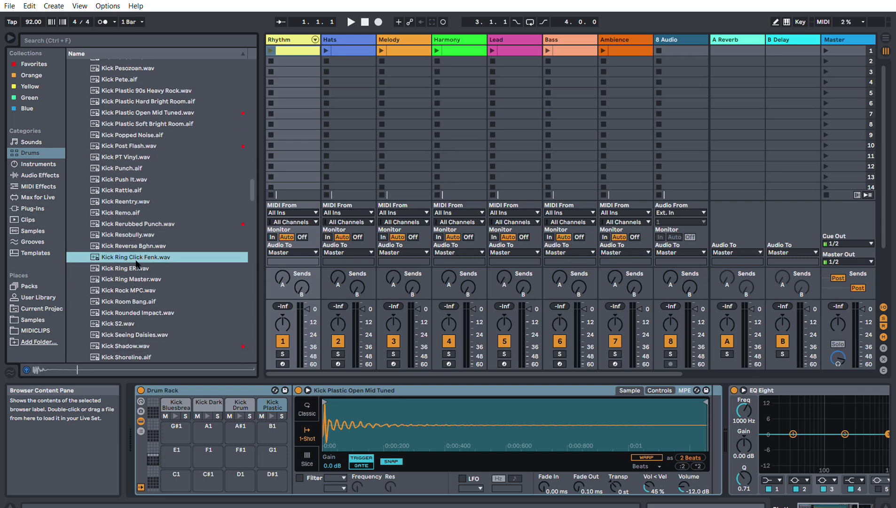
click(136, 268)
click(140, 290)
click(139, 312)
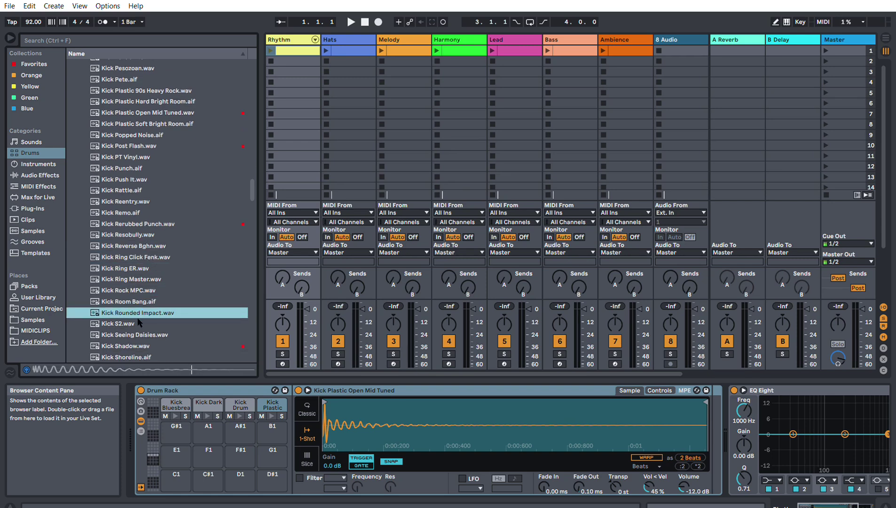
click(140, 324)
click(143, 335)
Step: Audition Kick Shadow.wav, Kick Shoreline.aif, Kick Skin Loose.aif and Kick Sine.aif
scroll(143, 335, down, 1)
click(136, 323)
scroll(136, 323, down, 1)
click(132, 298)
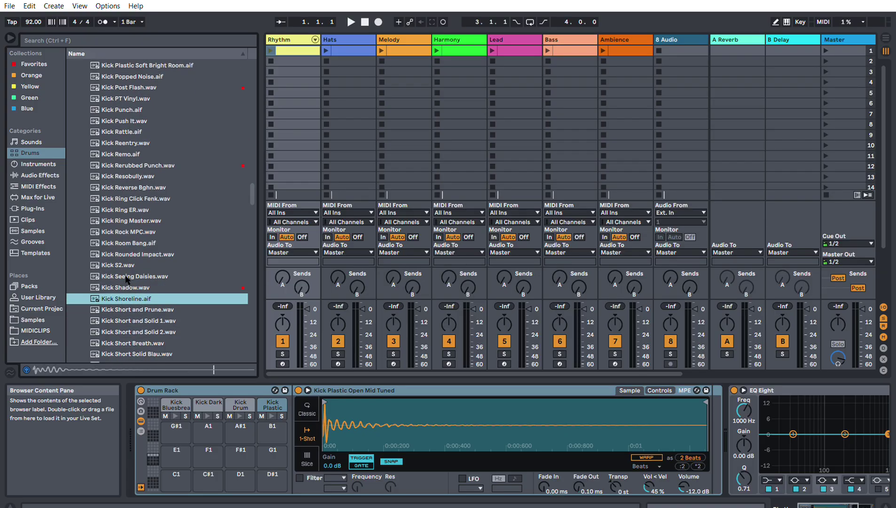
scroll(125, 308, down, 5)
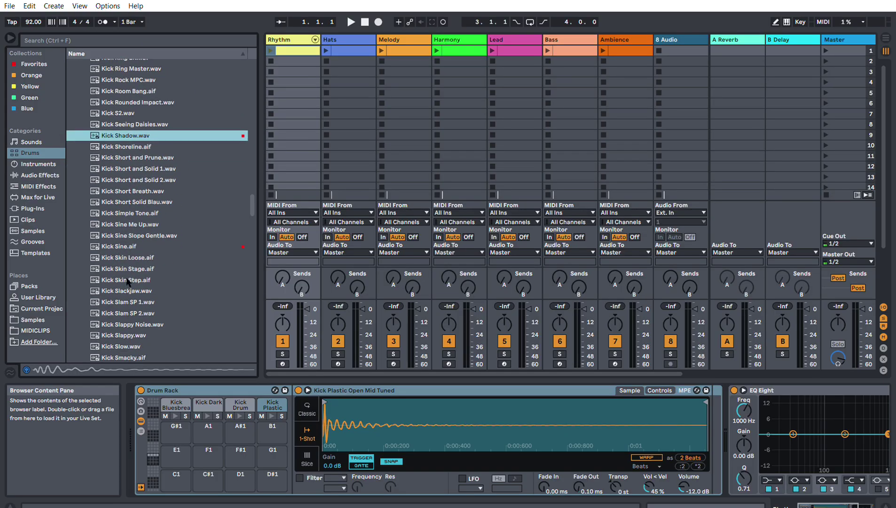
click(129, 257)
key(Up)
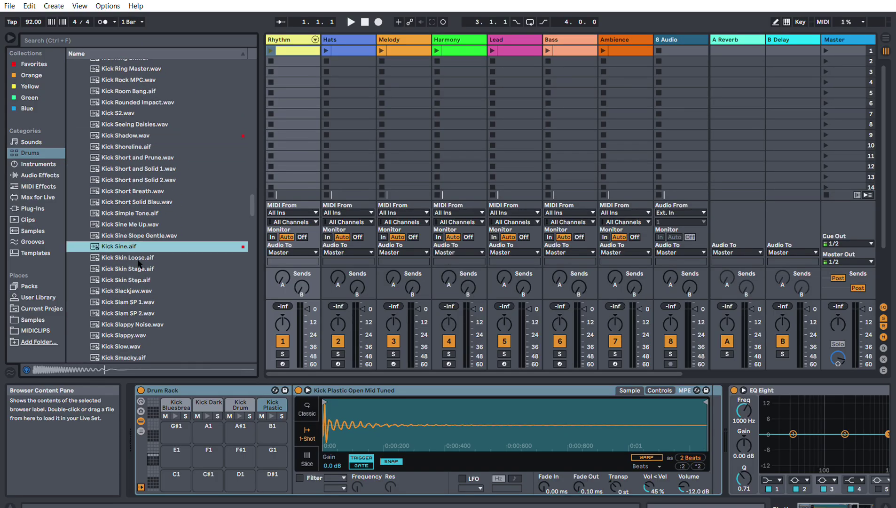
Step: Audition Kick Sub 808 Long A1.wav among the sub kicks
scroll(130, 263, down, 3)
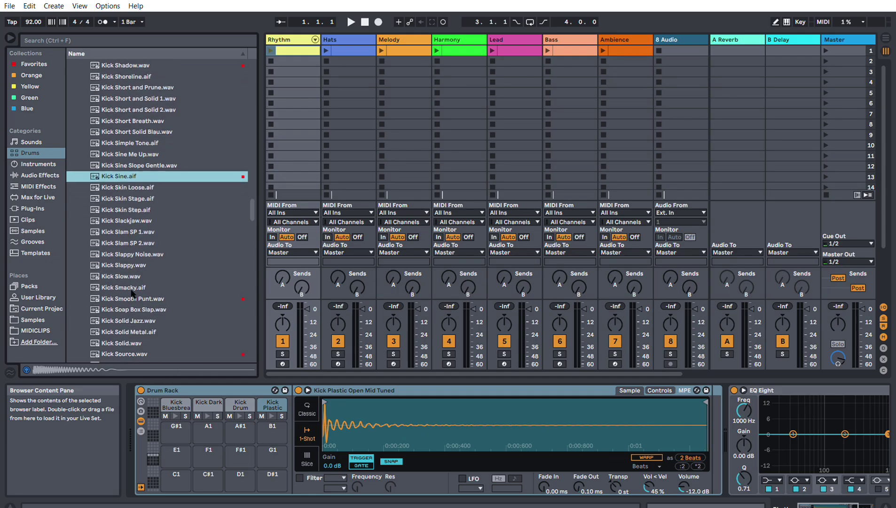
scroll(132, 298, down, 7)
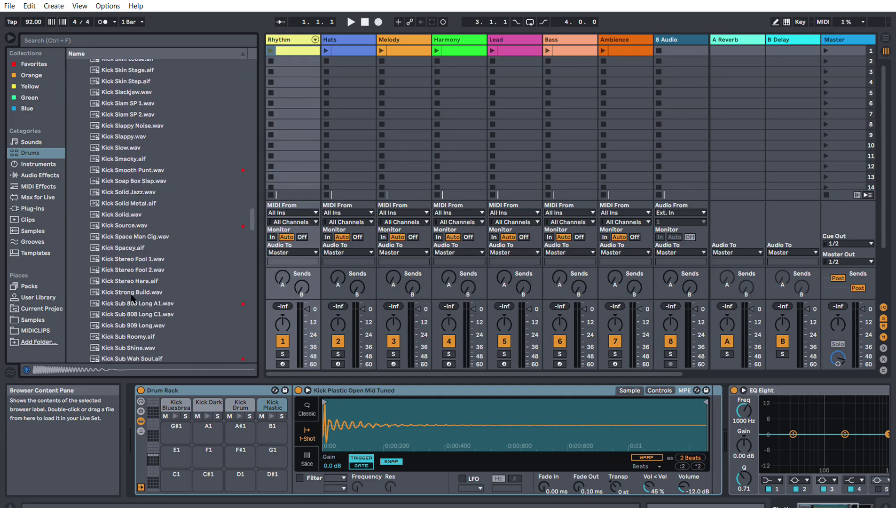
click(130, 279)
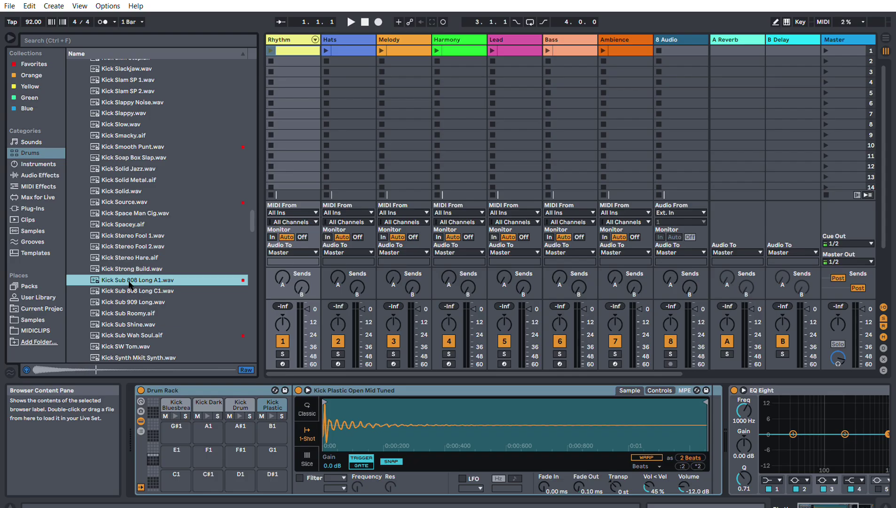
Step: Audition the sub kicks around Kick Sub 808 Long A1.wav and load Kick Sub 808 Long C1.wav onto the Drum Rack's G#1 pad
key(Down)
key(Down)
key(Up)
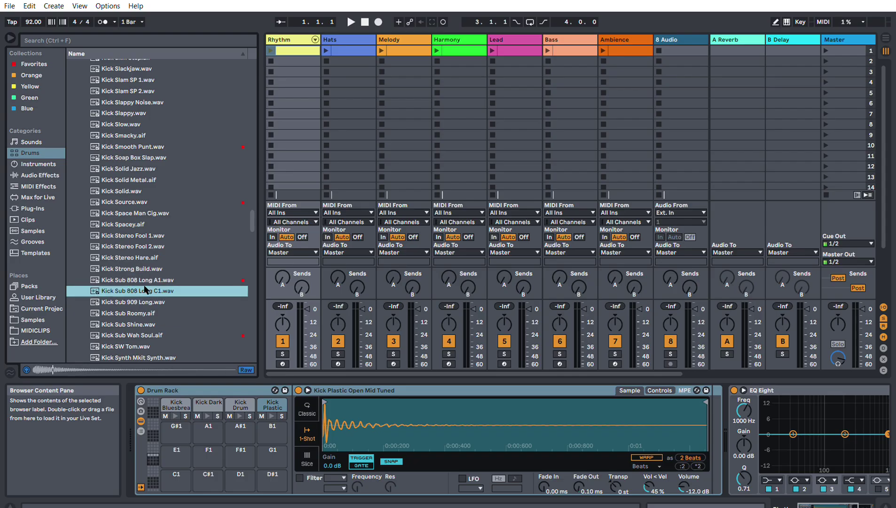
drag(145, 288, 177, 428)
Step: Audition the sub kicks through Kick Sub Wah Soul.aif and load Kick Sub Shine.wav onto the A1 pad
scroll(143, 325, down, 2)
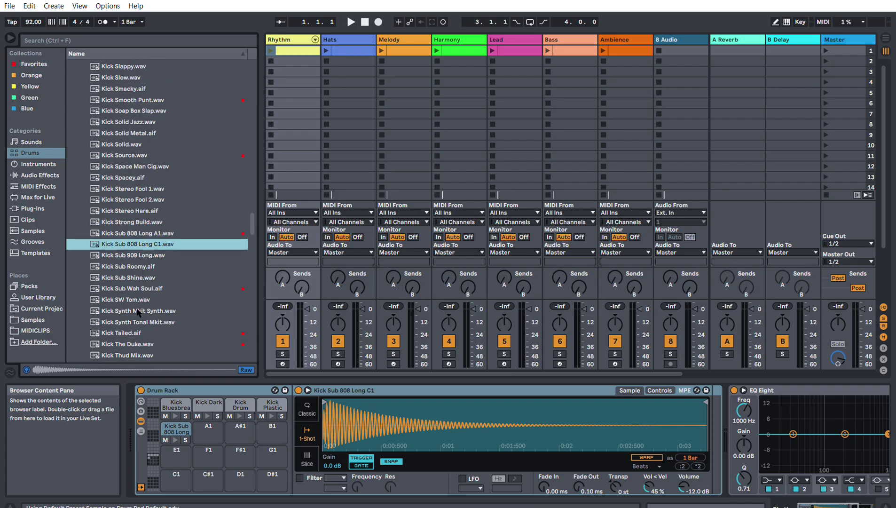
key(Down)
key(Down)
key(Down)
key(Down)
key(Down)
key(Up)
key(Up)
key(Down)
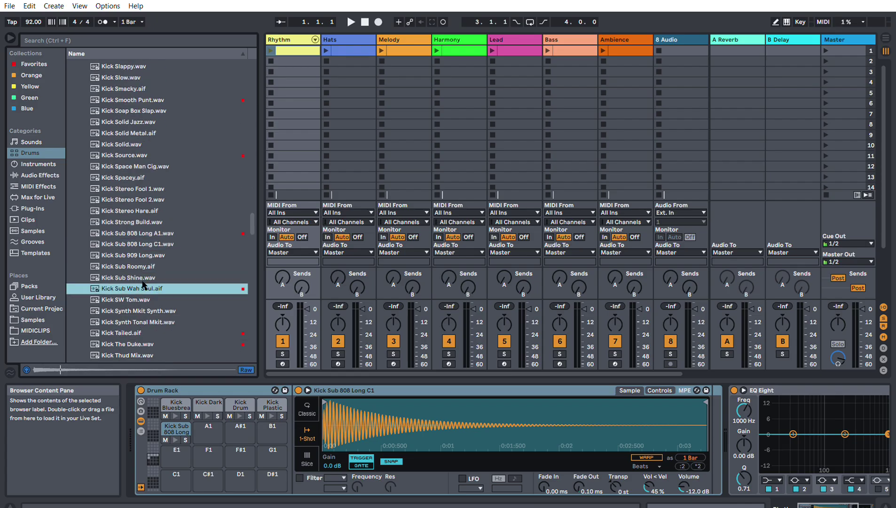
key(Up)
drag(127, 273, 207, 430)
Step: Audition Kick The Duke.wav, Kick Thud.aif and Kick Thud Mix.wav
scroll(148, 303, down, 2)
scroll(148, 306, down, 2)
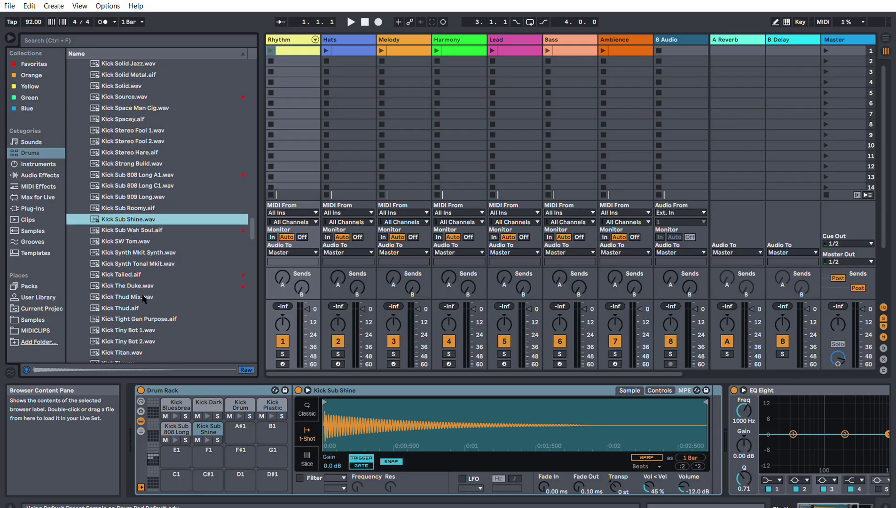
click(116, 286)
click(134, 310)
key(Up)
key(Up)
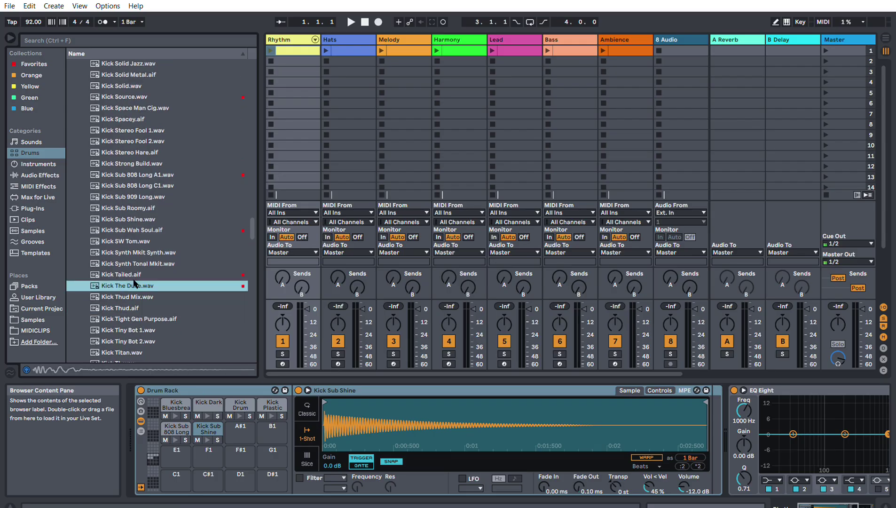
key(Down)
Step: Audition several vinyl kicks in the Kick folder, ending with Kick Vinyl SP 3.wav
scroll(136, 291, down, 6)
scroll(135, 273, down, 6)
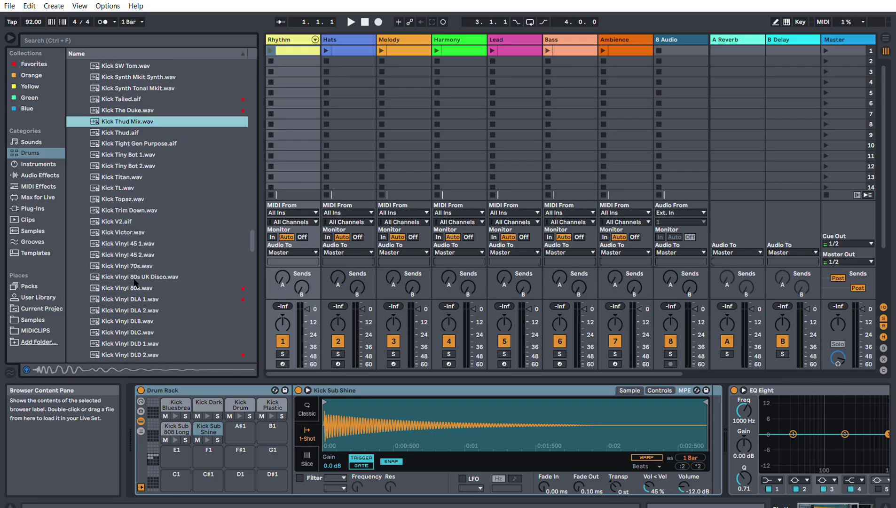
click(135, 281)
scroll(135, 275, down, 4)
click(135, 280)
scroll(135, 276, down, 3)
scroll(135, 278, down, 1)
click(135, 282)
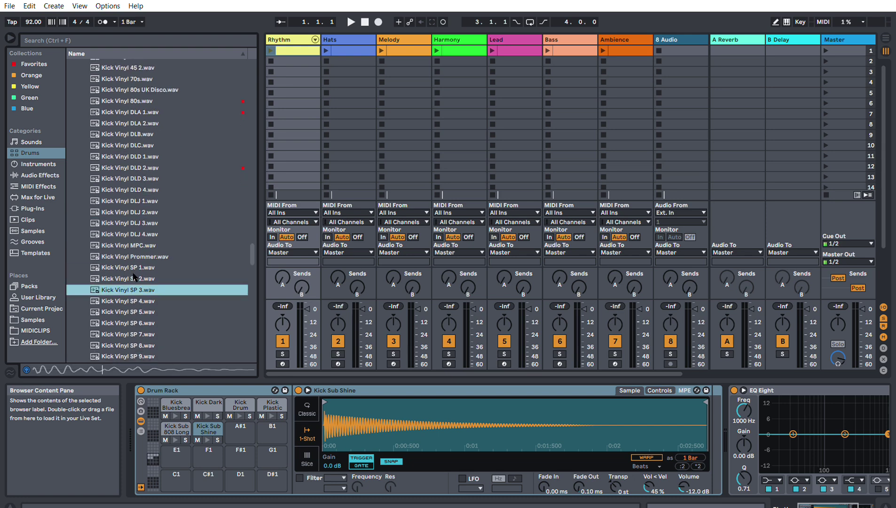
Step: Audition kicks near the end of the Kick folder, including Kick Wood.wav
scroll(135, 280, down, 4)
click(135, 282)
scroll(135, 279, down, 3)
click(136, 282)
click(137, 314)
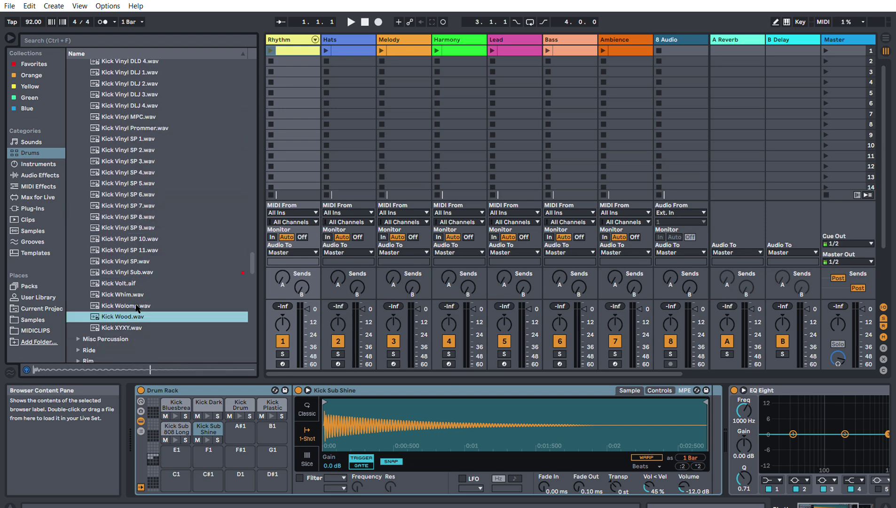
Step: Audition Kick Vinyl SP 6.wav, Kick Vinyl MPC.wav and Kick Vinyl DLJ 3.wav
click(140, 193)
click(134, 116)
scroll(128, 161, up, 2)
click(128, 161)
Step: Audition kicks further back in the Kick folder, including Kick Ring ER.wav
scroll(136, 188, up, 20)
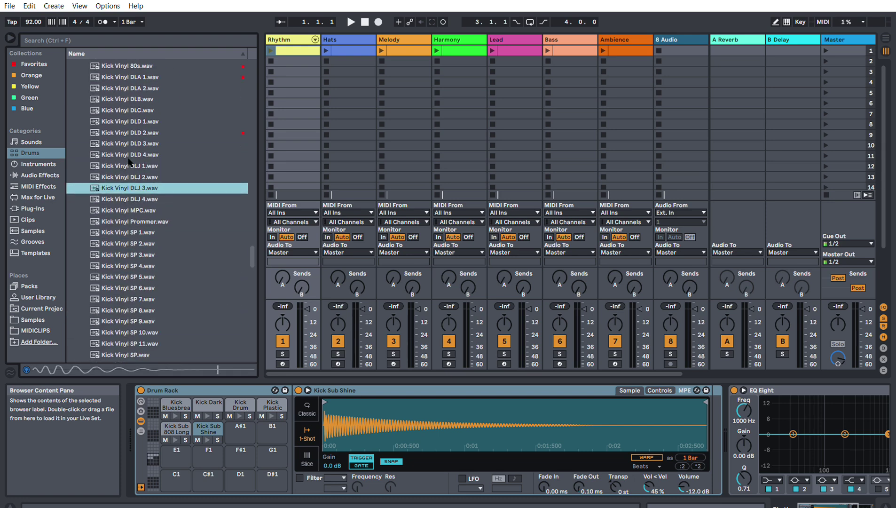
scroll(144, 212, up, 3)
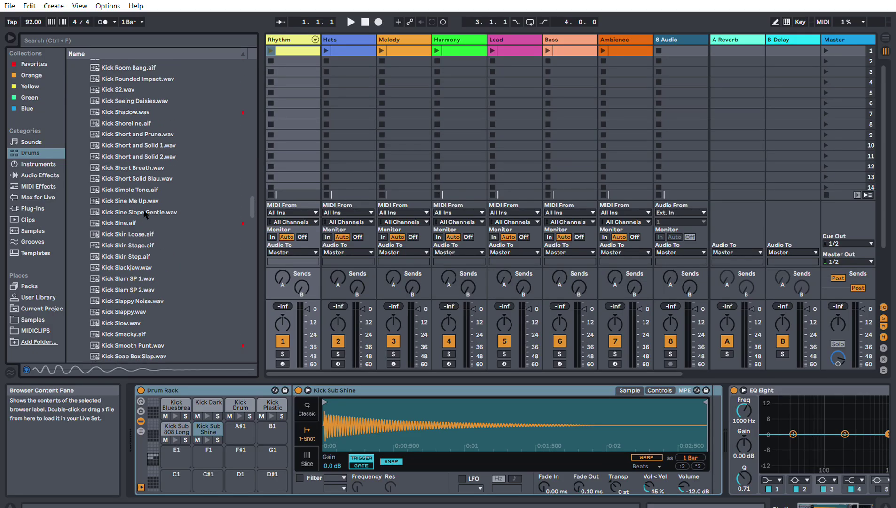
click(141, 179)
scroll(141, 178, up, 3)
click(141, 178)
scroll(141, 177, up, 3)
click(141, 177)
scroll(141, 177, up, 1)
scroll(141, 179, up, 3)
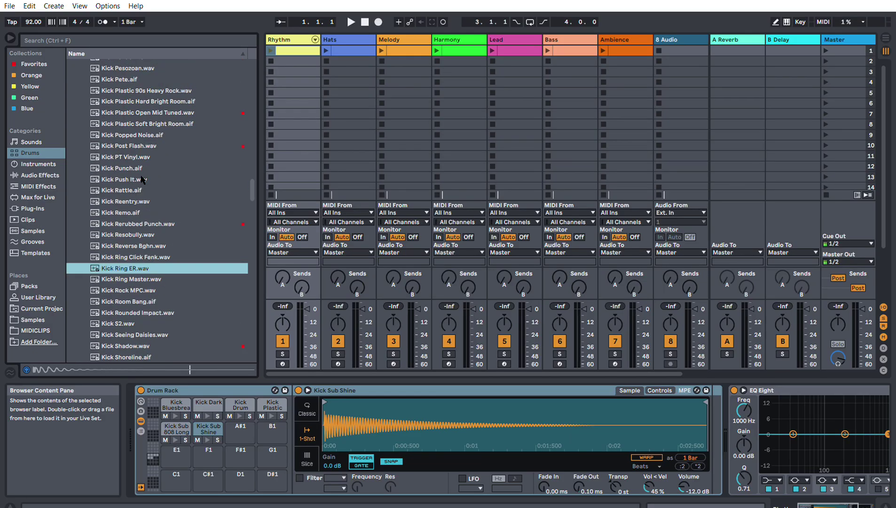
Step: Audition kicks including Kick Push It.wav and load Kick Popped Noise.aif onto the A#1 pad
click(141, 190)
scroll(141, 183, up, 2)
click(141, 182)
click(143, 193)
click(143, 237)
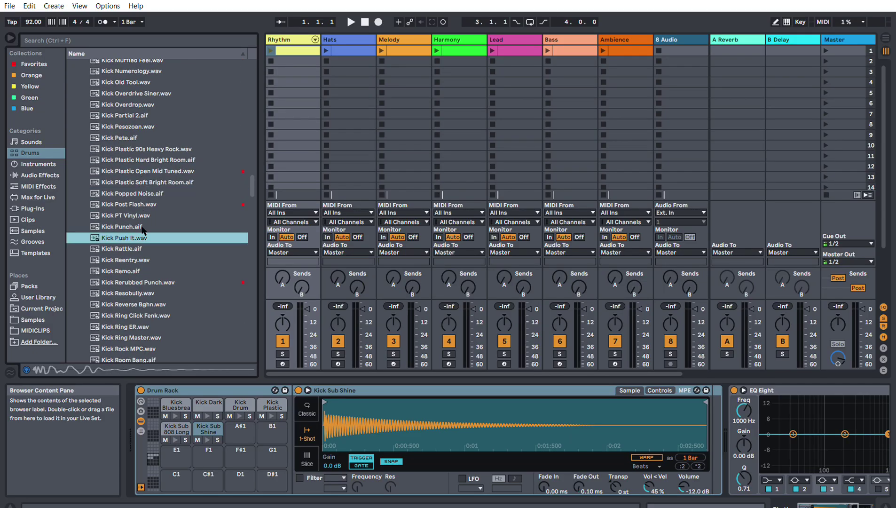
click(141, 193)
drag(148, 185, 240, 430)
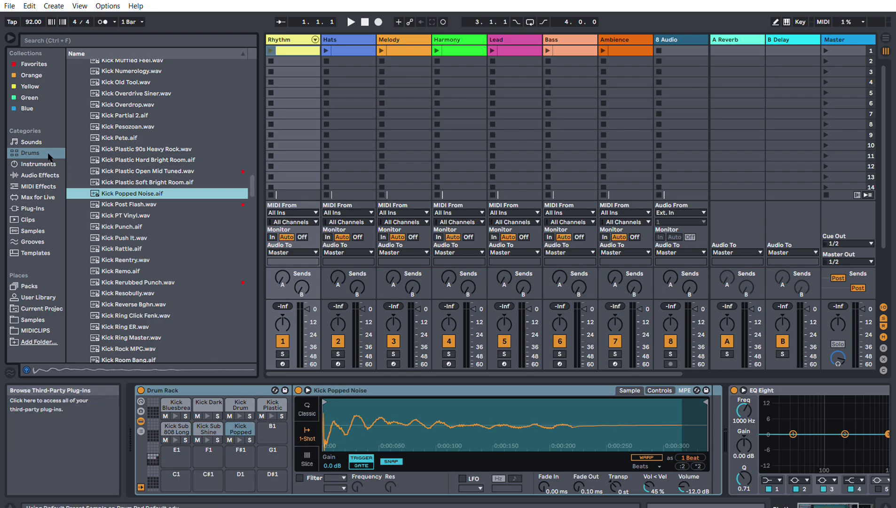
Step: Collapse the Kick folder and expand the Snare folder under Drum Hits
scroll(141, 165, up, 5)
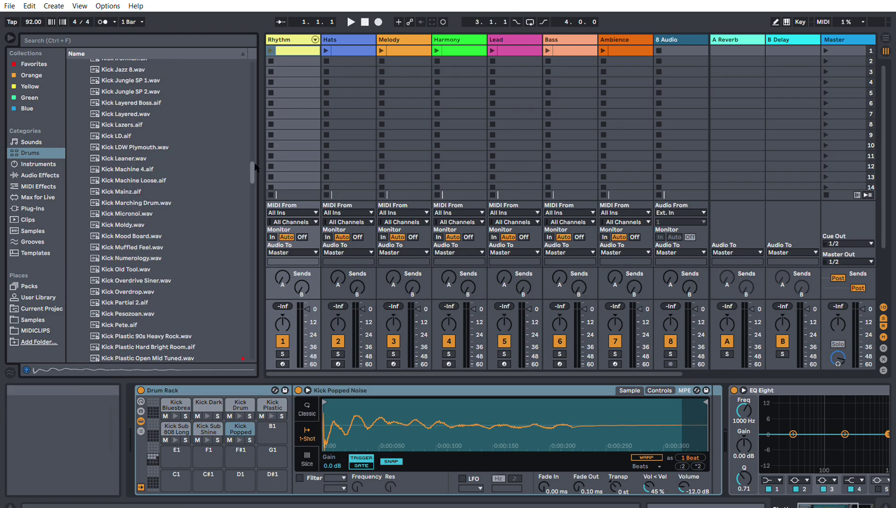
scroll(117, 141, up, 15)
click(79, 152)
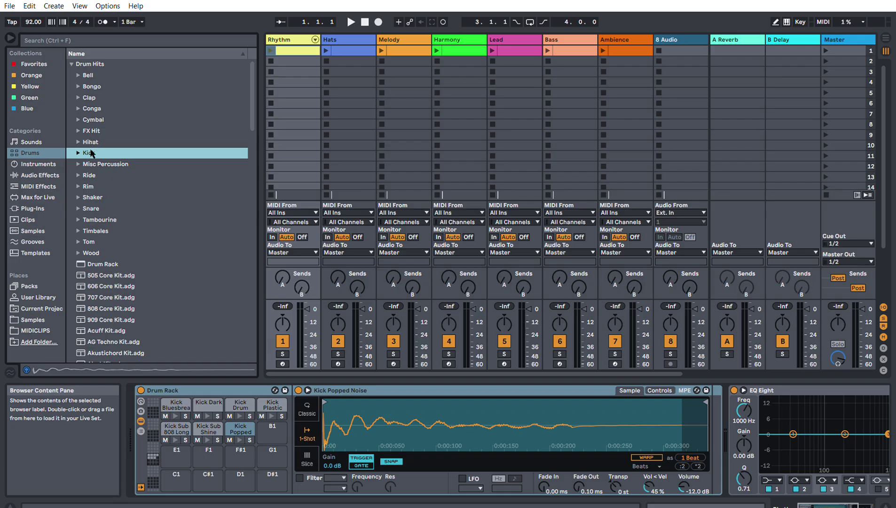
click(78, 209)
scroll(104, 245, down, 4)
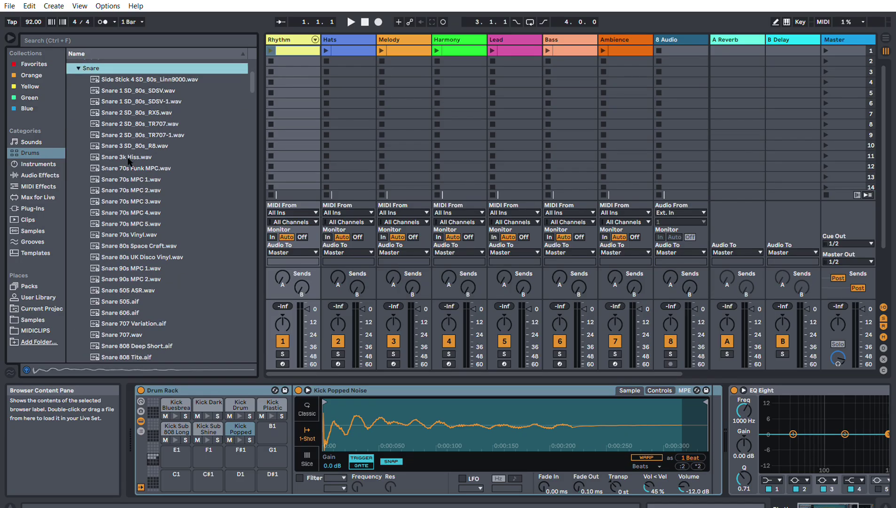
Step: Audition the snares from Snare 70s Funk MPC.wav through Snare 80s Space Craft.wav
click(129, 167)
key(Down)
key(Down)
key(Down)
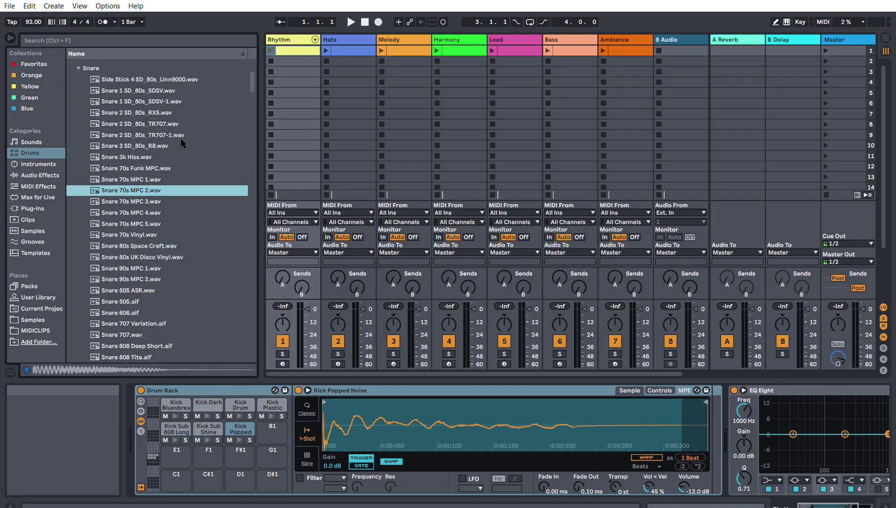
key(Down)
key(Down)
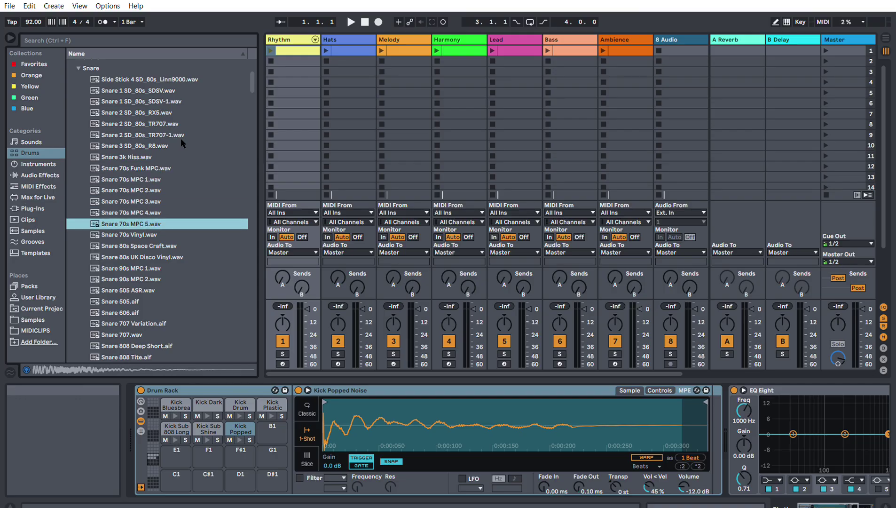
key(Down)
key(Down)
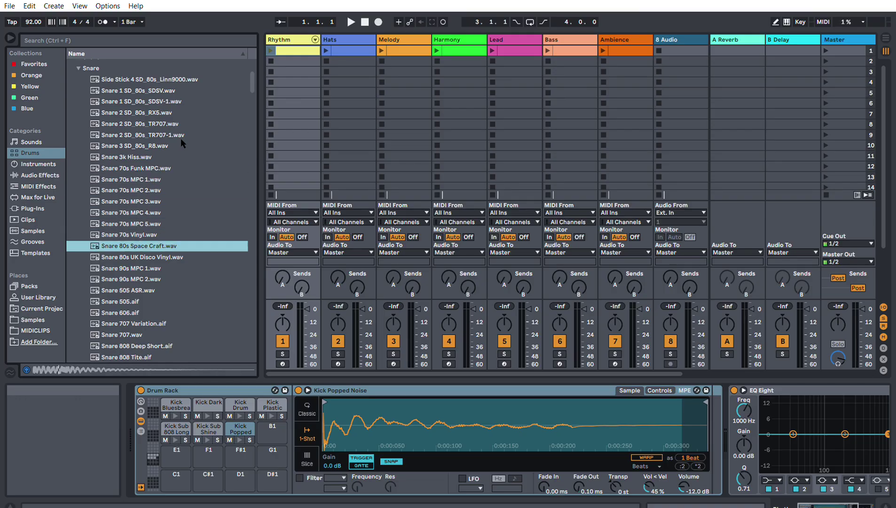
Step: Audition the snares from Snare 80s UK Disco Vinyl.wav through Snare 808 Tite.aif
key(Down)
key(Down)
key(Down)
key(Down)
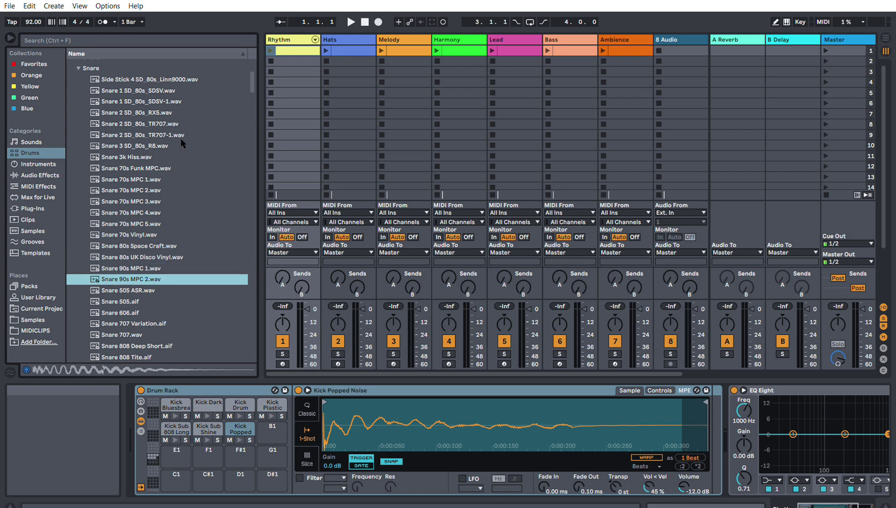
key(Down)
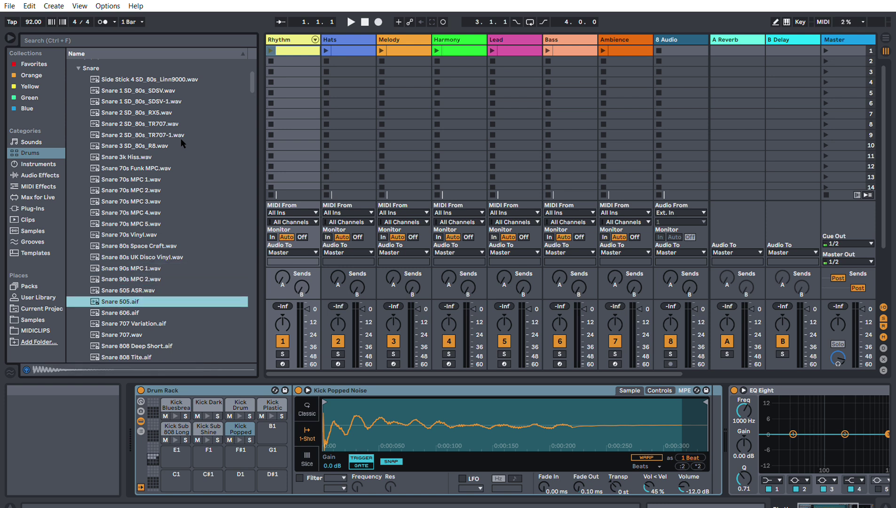
key(Down)
key(Down)
key(Down)
key(Down)
key(Down)
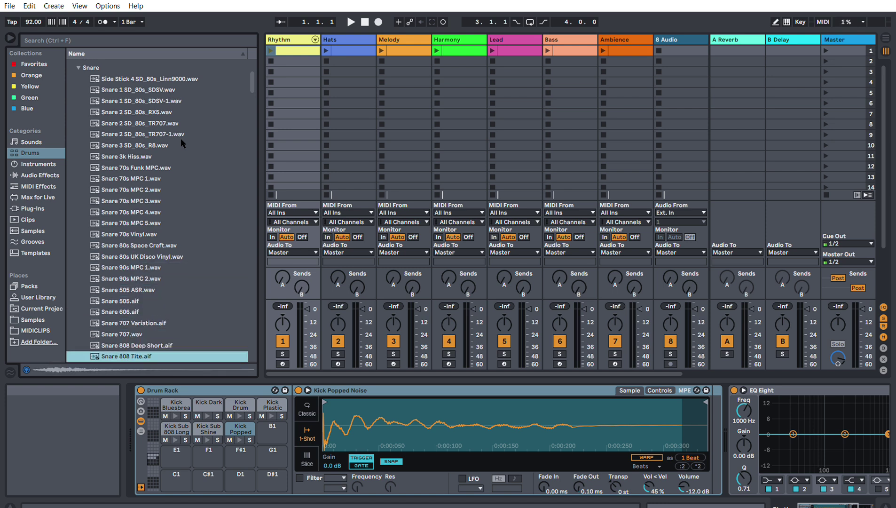
Step: Audition the snares from Snare 808 Tone 1.aif through Snare 909 Tune 10s.aif
key(Down)
key(Down)
key(Down)
key(Down)
key(Down)
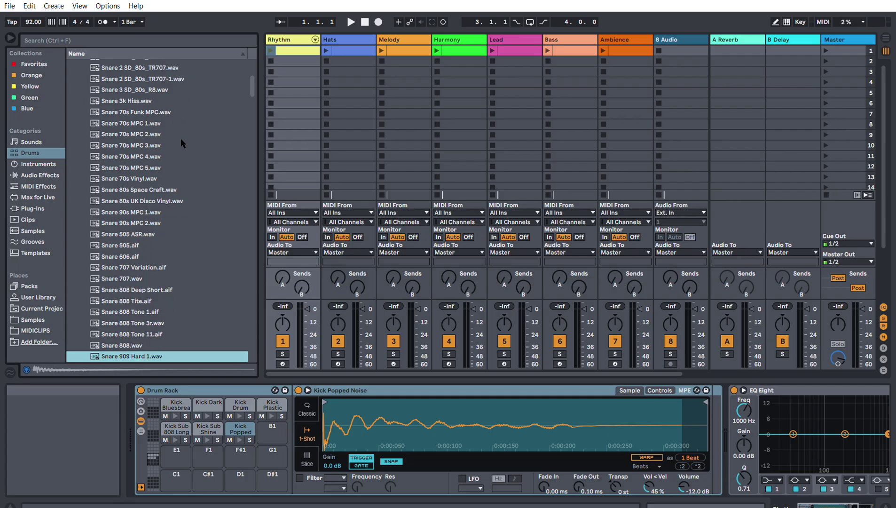
key(Down)
key(Down)
key(Down)
key(Down)
key(Down)
key(Down)
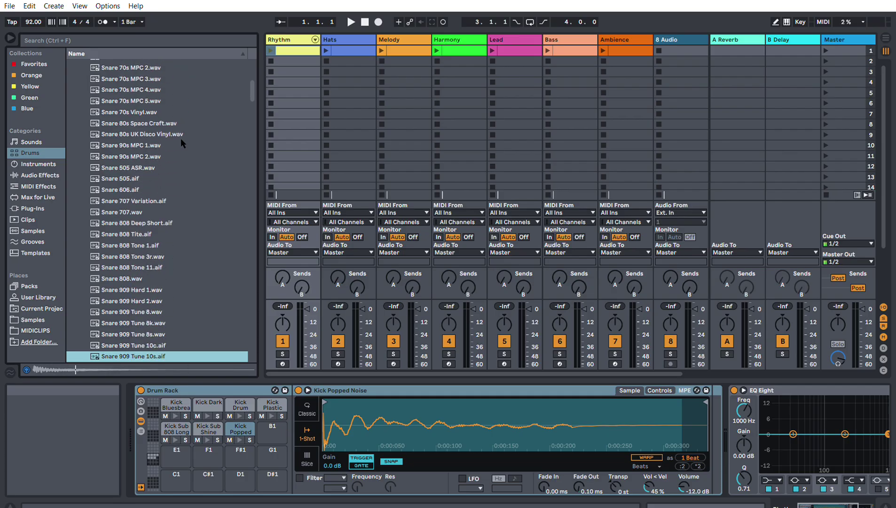
Step: Audition the snares from Snare Acoustic Crystal.aif through Snare BlackHole 1.wav
key(Down)
key(Down)
key(Down)
key(Down)
key(Down)
key(Down)
key(Down)
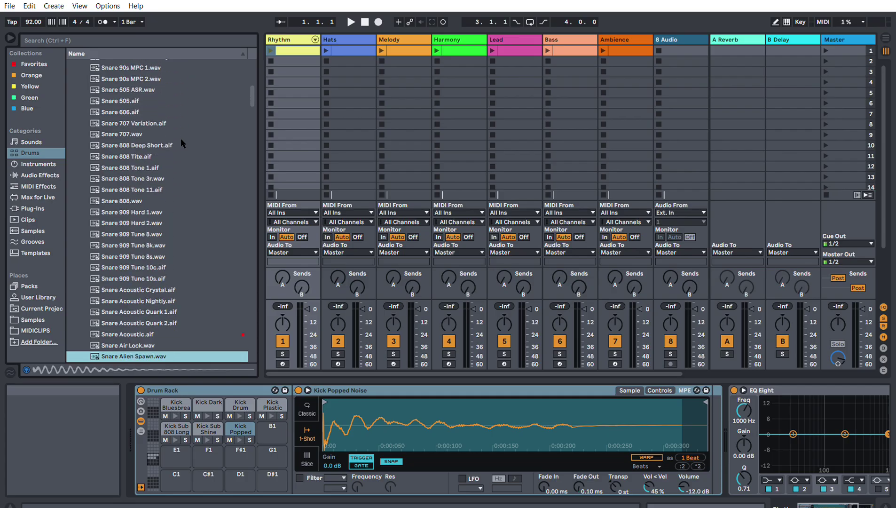
key(Down)
key(Down)
key(Down)
key(Down)
key(Down)
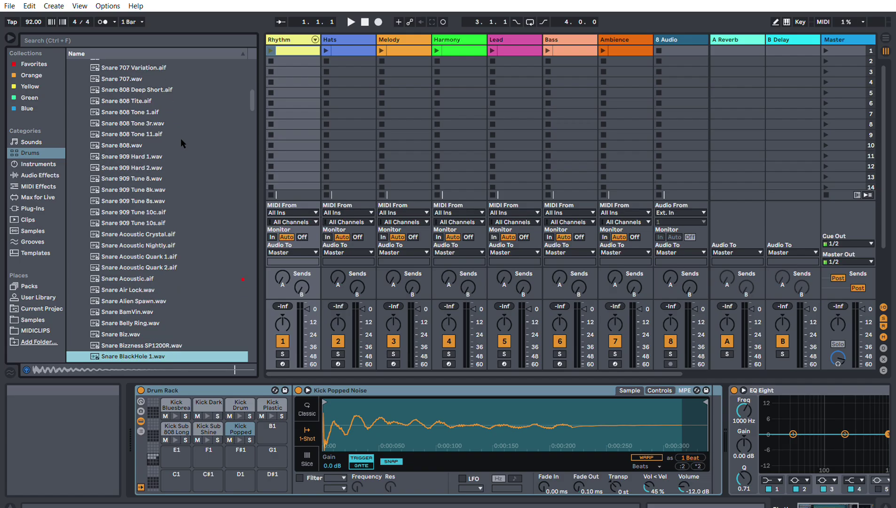
Step: Audition the snares from Snare BlackHole 2.wav to Snare Bottom Mic Plymouth.wav and load Snare Bluesbreak 1.wav onto the B1 pad
key(Down)
key(Down)
key(Down)
key(Down)
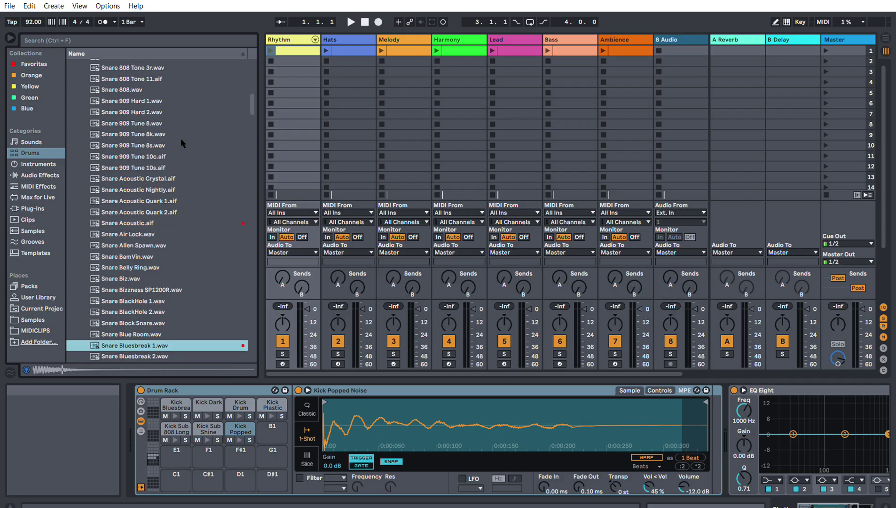
key(Down)
key(Down)
key(Up)
key(Up)
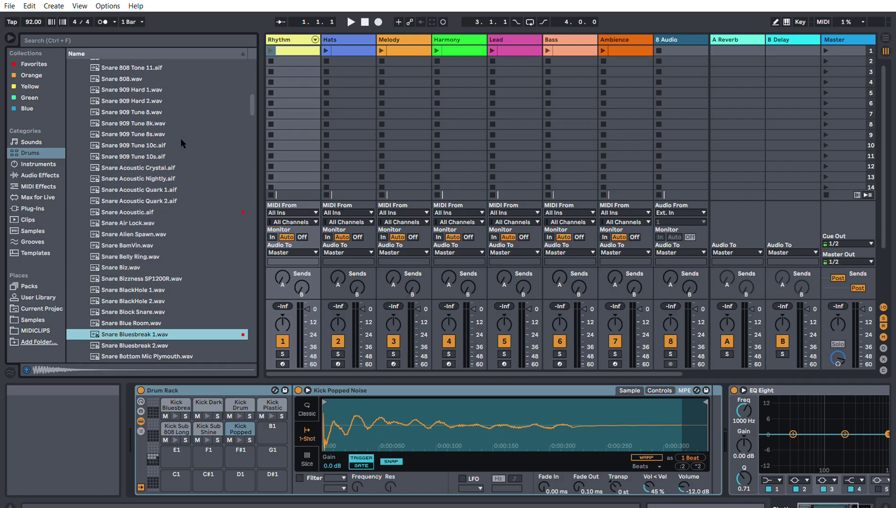
drag(151, 332, 275, 426)
Step: Compare the two Bluesbreak snares and load Snare Bluesbreak 2.wav onto the E1 pad
click(155, 345)
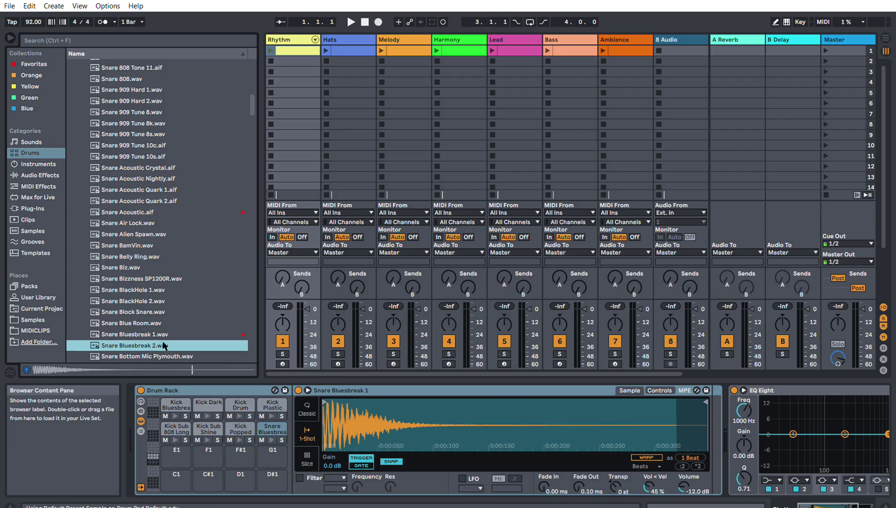
click(157, 333)
key(Down)
click(158, 334)
key(Down)
drag(158, 343, 186, 447)
Step: Audition the snares after Bluesbreak 2 and load Snare Brush Hit Hard Club Sizzle.aif onto the F1 pad
scroll(159, 302, down, 3)
key(Down)
key(Down)
key(Down)
key(Down)
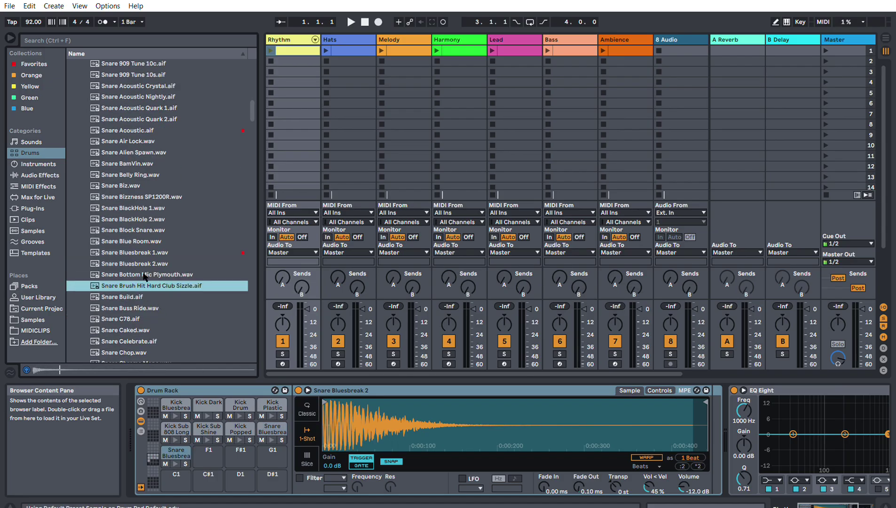
click(142, 285)
scroll(145, 292, down, 2)
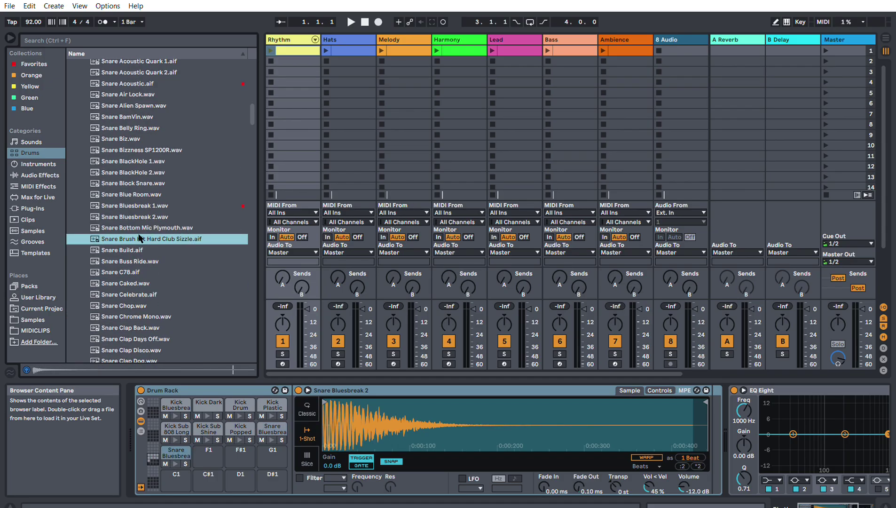
mouse_move(148, 238)
mouse_down()
mouse_move(184, 286)
mouse_move(209, 453)
mouse_up()
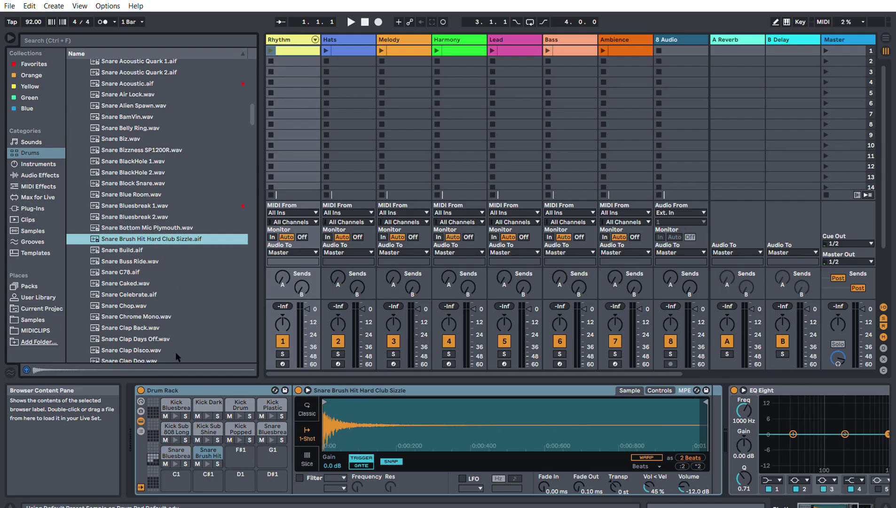
Step: Audition Snare Clap Dog.wav, Snare Clap Days Off.wav, Snare Clap Back.wav and Snare Chrome Mono.wav
scroll(147, 285, down, 2)
scroll(147, 286, down, 1)
click(134, 302)
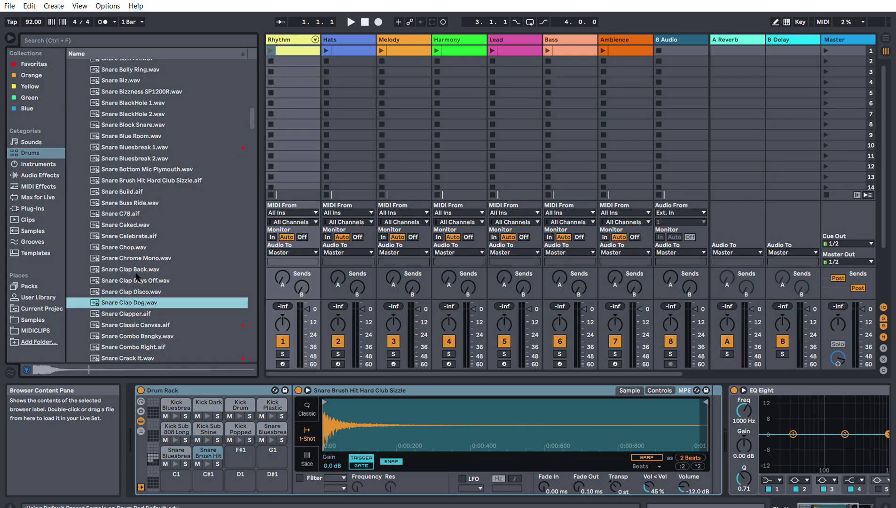
click(138, 280)
click(139, 269)
click(140, 258)
Step: Audition the snares from Snare Clap Back.wav through Snare Combo Bangky.wav
scroll(139, 265, down, 1)
scroll(163, 255, down, 3)
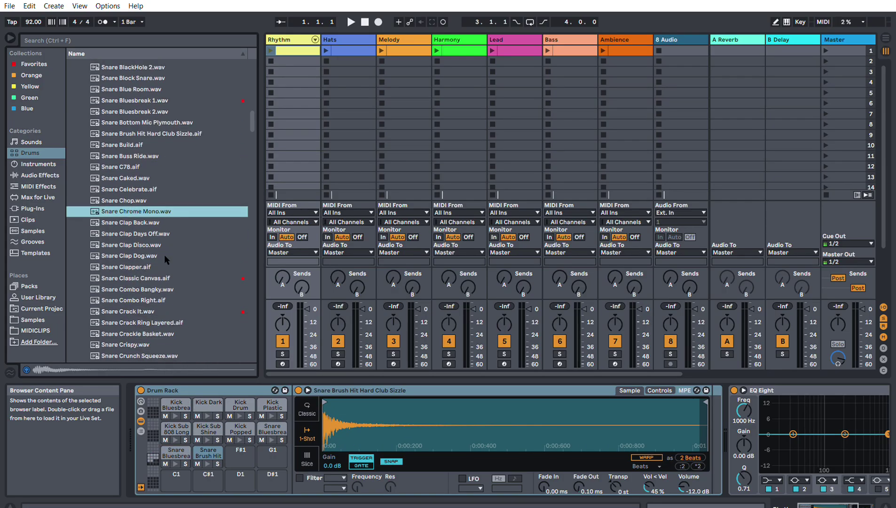
key(Down)
key(Down)
key(Down)
key(Down)
key(Down)
key(Down)
key(Down)
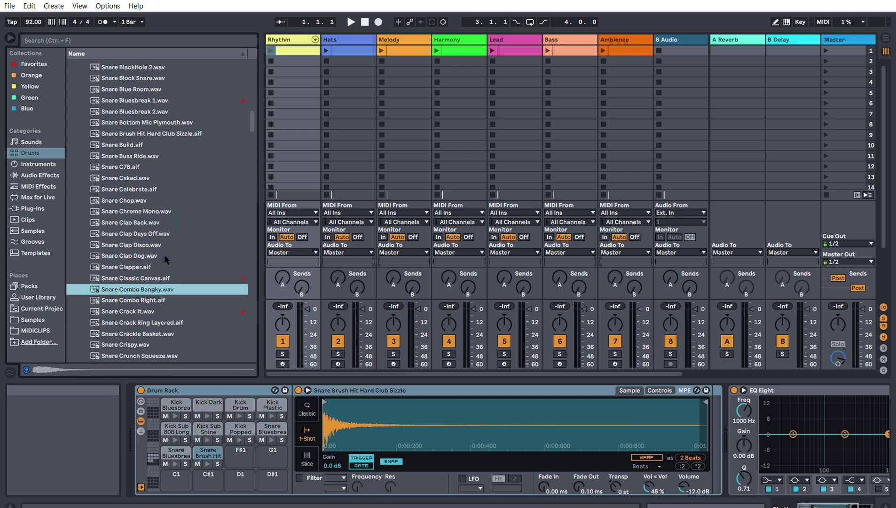
Step: Audition the snares from Snare Combo Bangky.wav through Snare DC Snare.wav
key(Up)
key(Down)
key(Down)
key(Down)
key(Down)
key(Down)
key(Down)
key(Down)
key(Down)
key(Down)
key(Down)
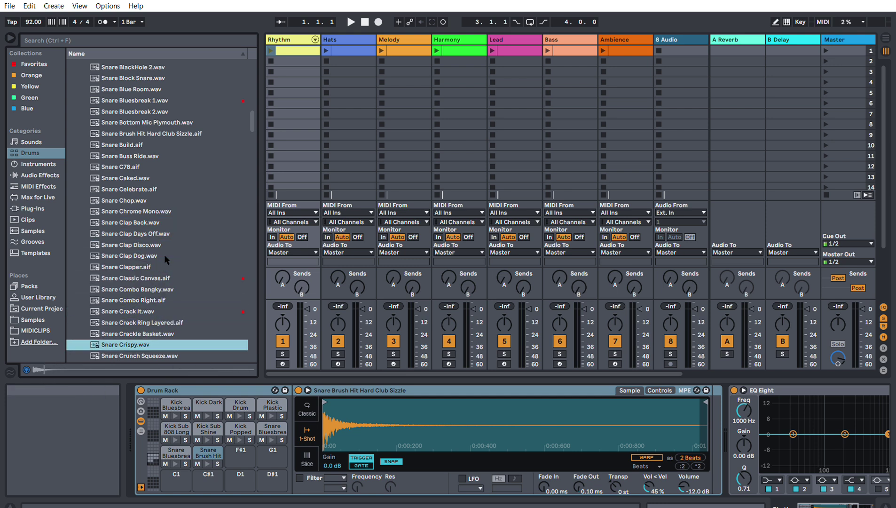
key(Down)
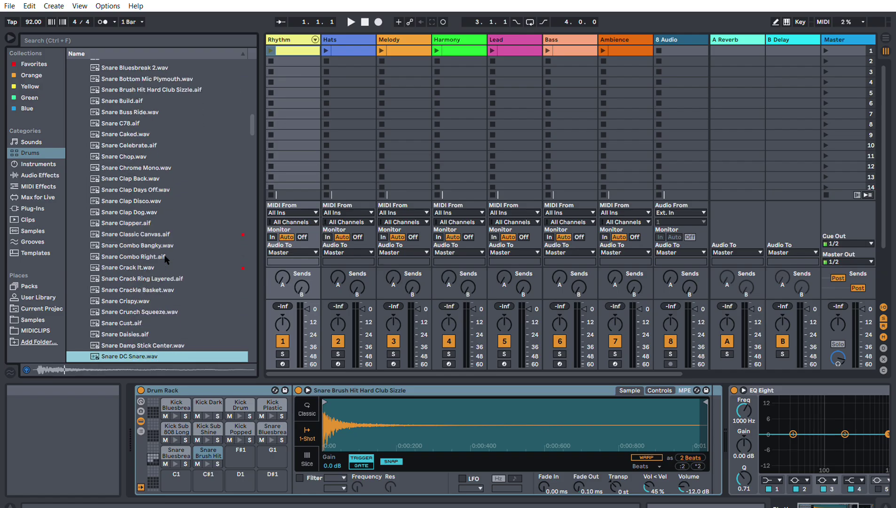
Step: Go back to Snare Cust.aif and load it onto the F#1 pad of the Drum Rack
key(Up)
key(Up)
key(Up)
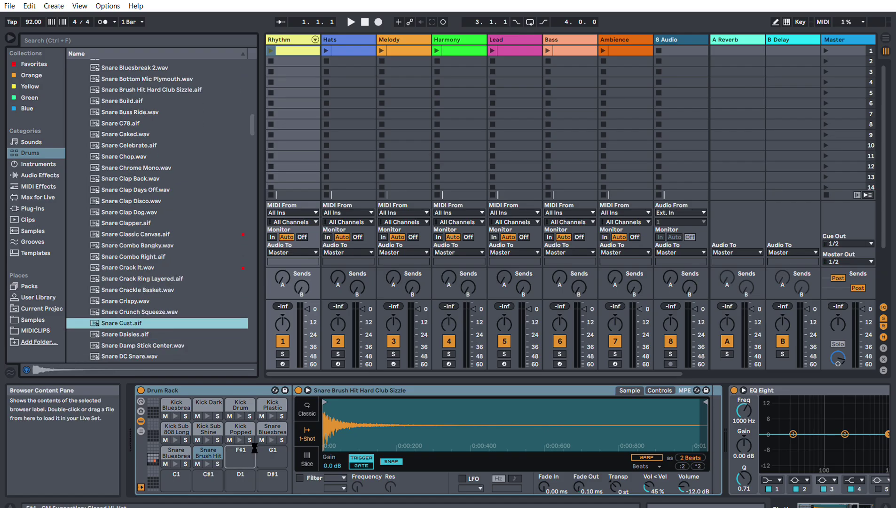
drag(254, 448, 242, 452)
Step: Browse the remaining snare samples and collapse the Snare folder in Drum Hits
scroll(141, 324, down, 3)
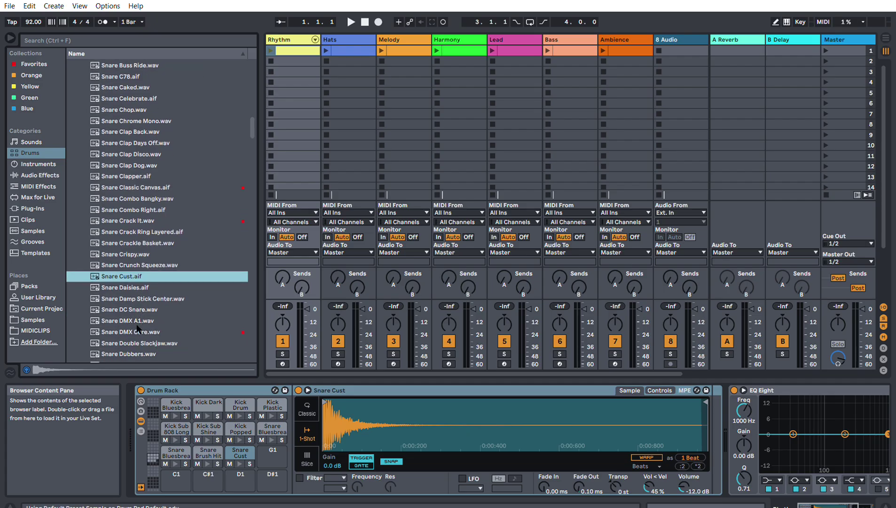
scroll(139, 332, down, 10)
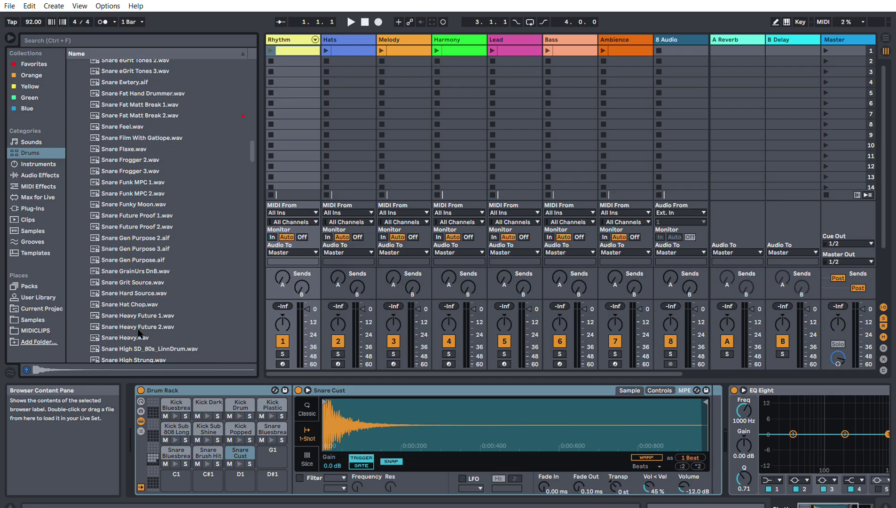
scroll(139, 334, down, 15)
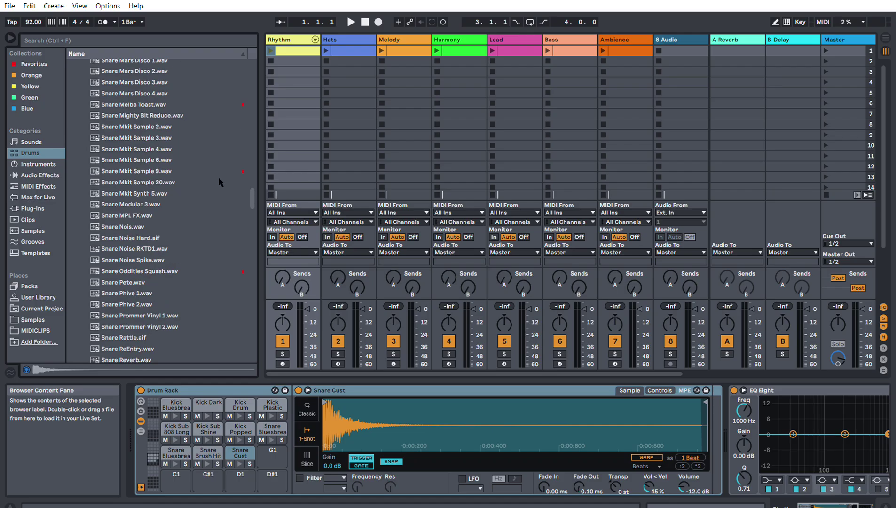
drag(252, 199, 248, 64)
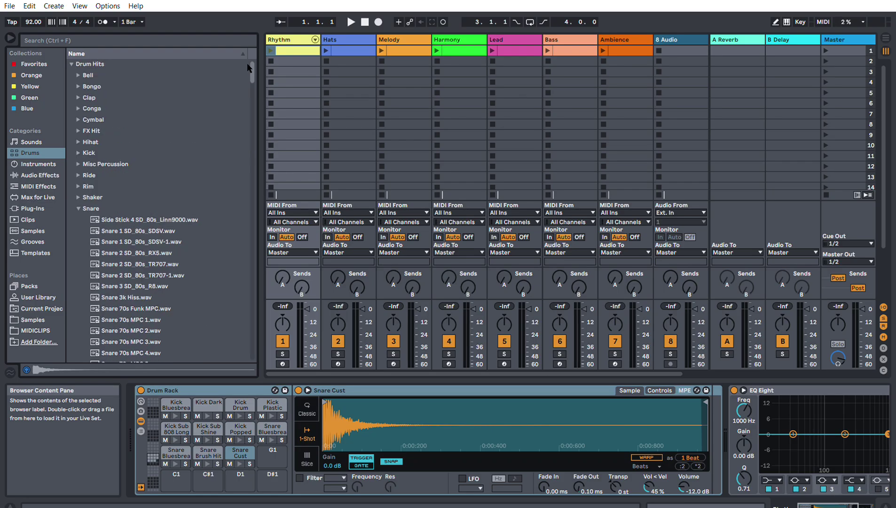
click(78, 209)
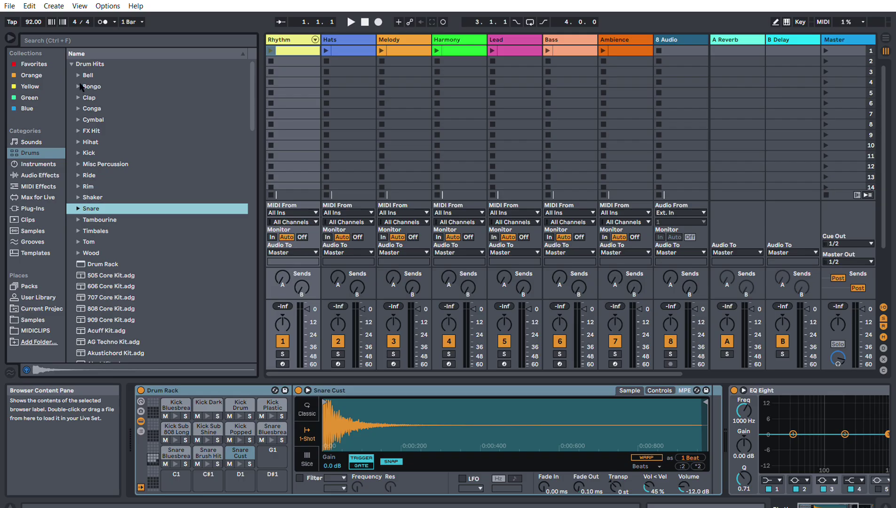
Step: Expand the Clap folder and audition the claps from Clap Knock.aif through Clap Machine 1.aif
click(78, 97)
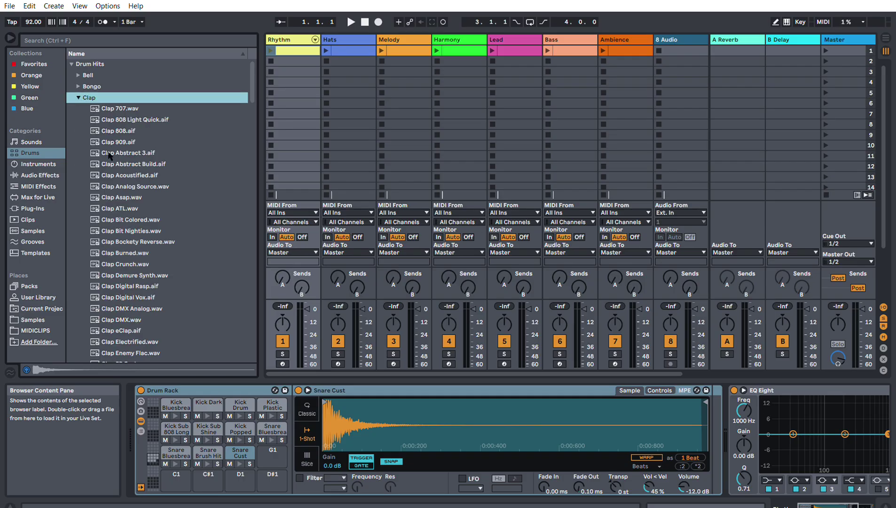
scroll(108, 156, down, 9)
click(130, 215)
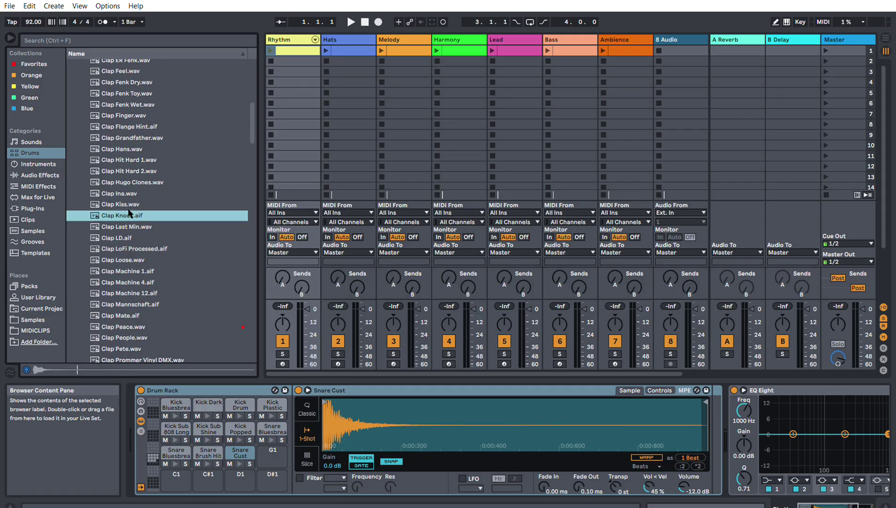
key(Down)
key(Down)
key(Down)
key(Down)
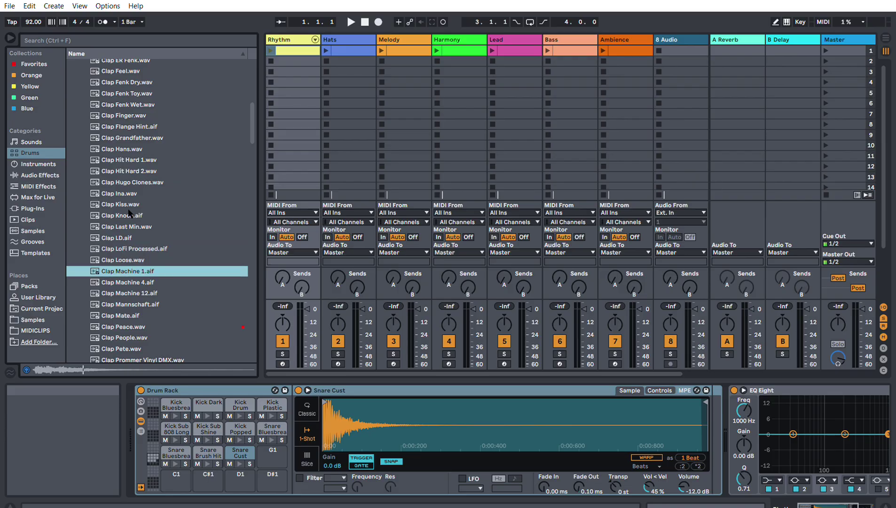
Step: Go back to Clap LoFi Processed.aif and load it onto the G1 pad
key(Up)
key(Up)
key(Down)
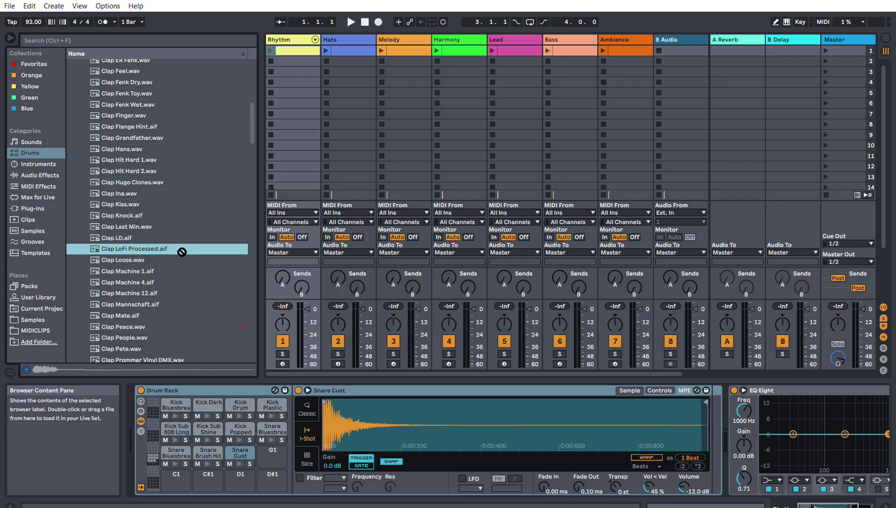
drag(182, 252, 286, 450)
Step: Audition claps from Clap Mate.aif through Clap Swept Metallic.wav
click(151, 319)
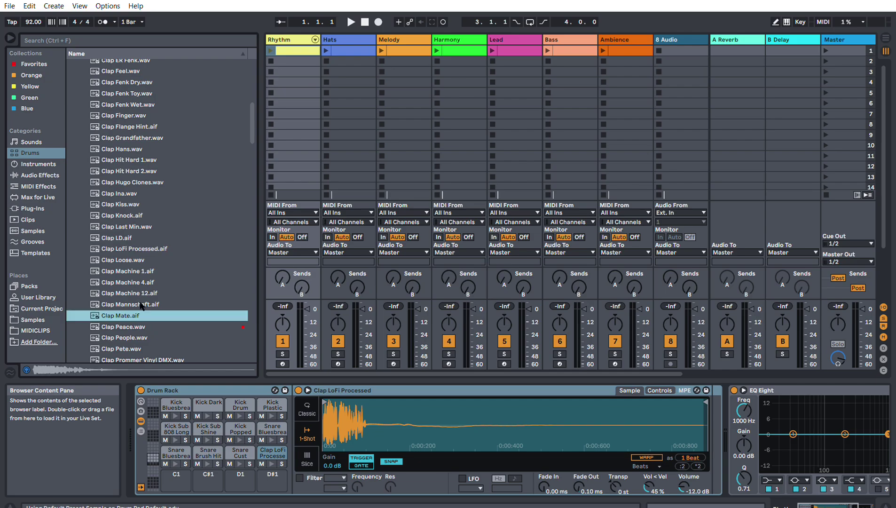
scroll(145, 315, down, 2)
click(141, 312)
scroll(141, 308, down, 2)
click(141, 305)
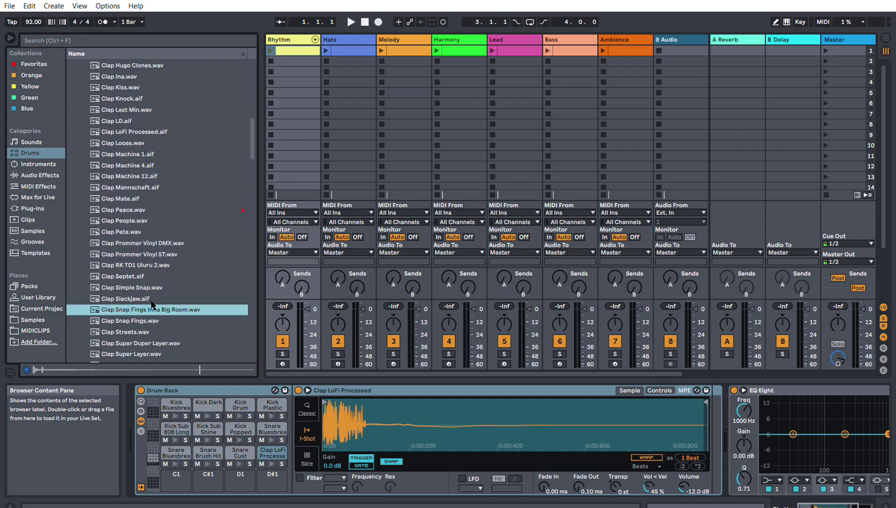
key(Down)
key(Down)
key(Down)
key(Down)
key(Down)
key(Down)
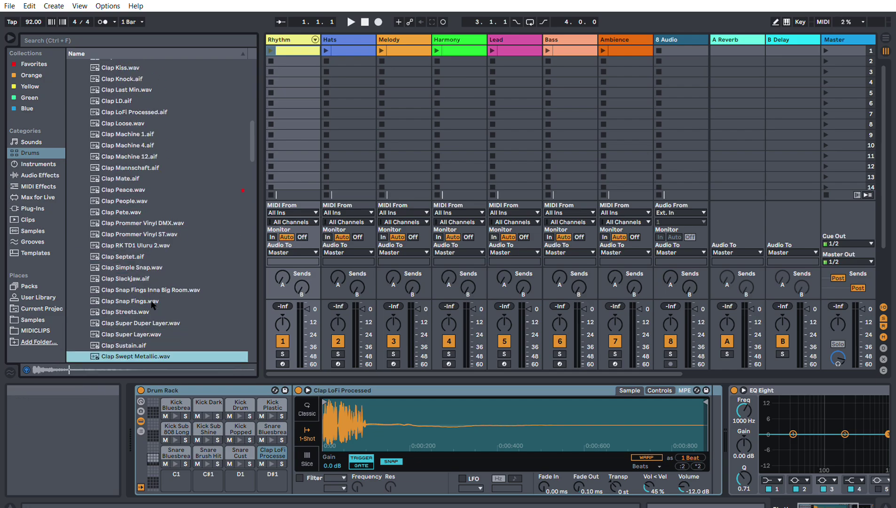
Step: Audition the claps from Clap Synth Double White.aif through Clap Wood Block.wav
key(Down)
key(Down)
key(Down)
key(Down)
key(Down)
key(Down)
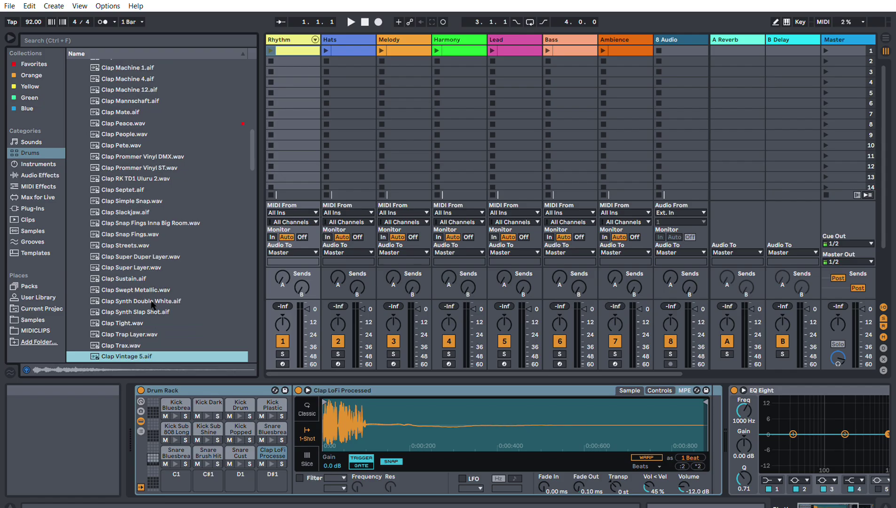
key(Down)
key(Down)
key(Down)
key(Down)
key(Down)
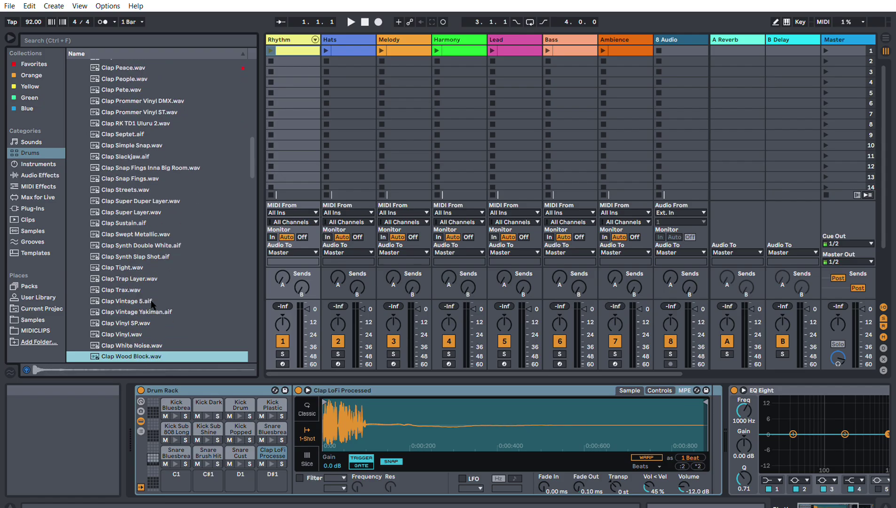
Step: Audition the last samples in the Clap folder, from Clap Woody.wav through Snap Xrated.wav
key(Down)
key(Down)
key(Down)
key(Down)
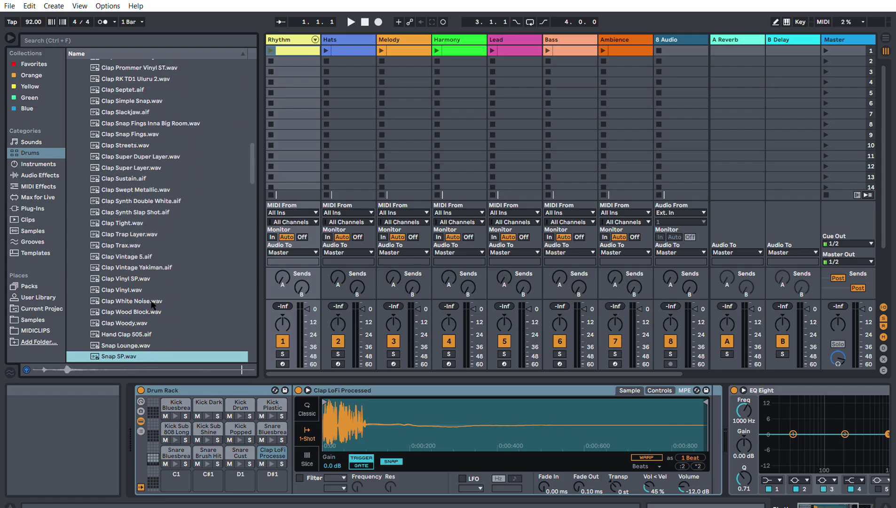
key(Down)
key(Down)
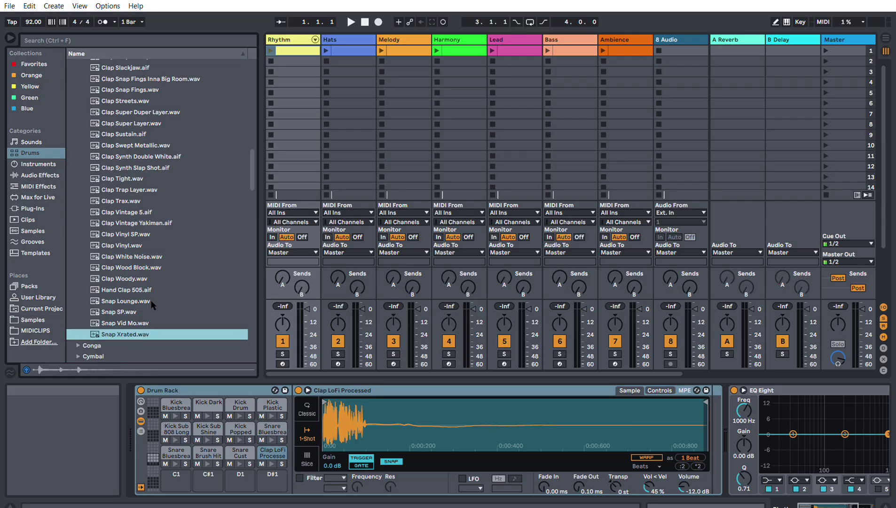
Step: Audition the samples again in reverse, from Snap Vid Mo.wav back to Clap Wood Block.wav
key(Up)
key(Up)
key(Up)
key(Up)
key(Up)
key(Up)
key(Up)
key(Up)
key(Down)
key(Down)
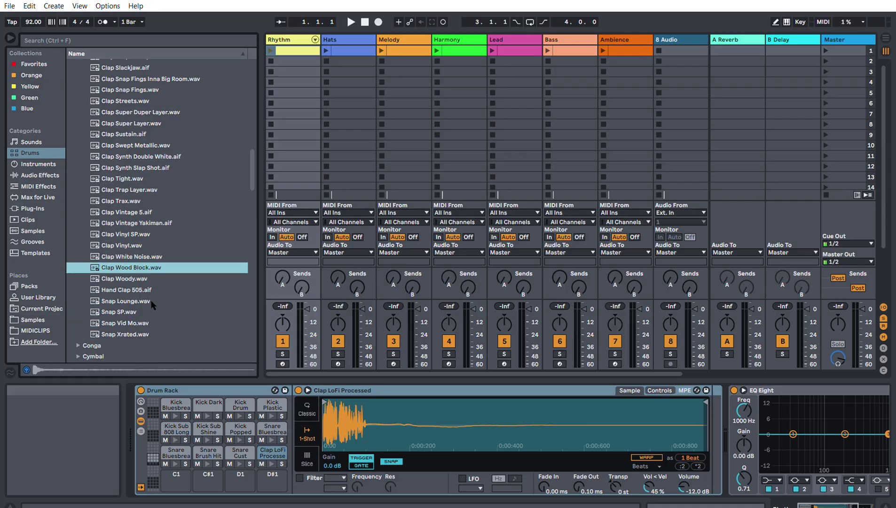
Step: Recheck Clap White Noise.wav against its neighbour and load it onto the C1 pad
key(Up)
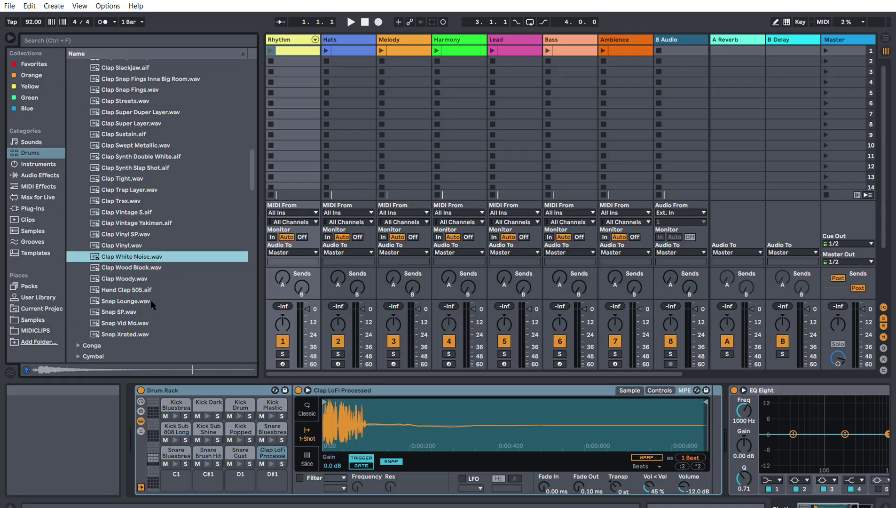
key(Up)
key(Down)
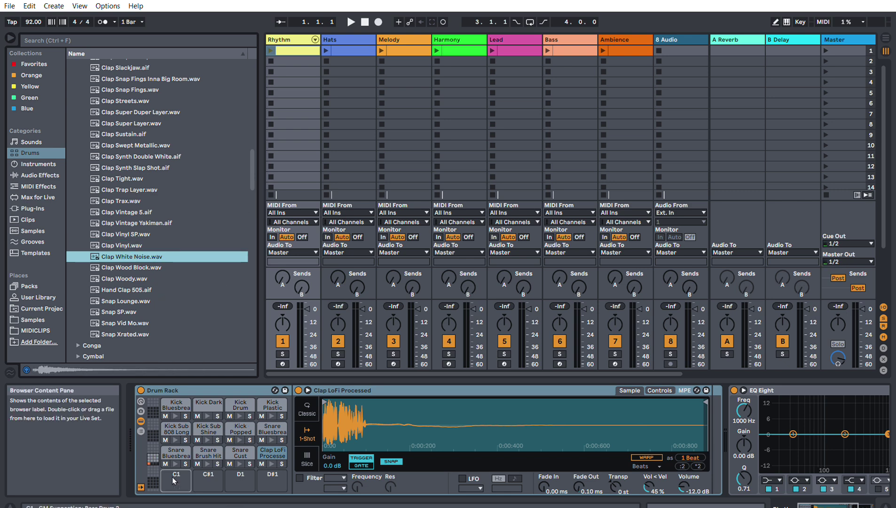
drag(172, 477, 172, 477)
Step: Collapse the Clap folder and expand the Rim folder in Drum Hits
scroll(147, 201, up, 12)
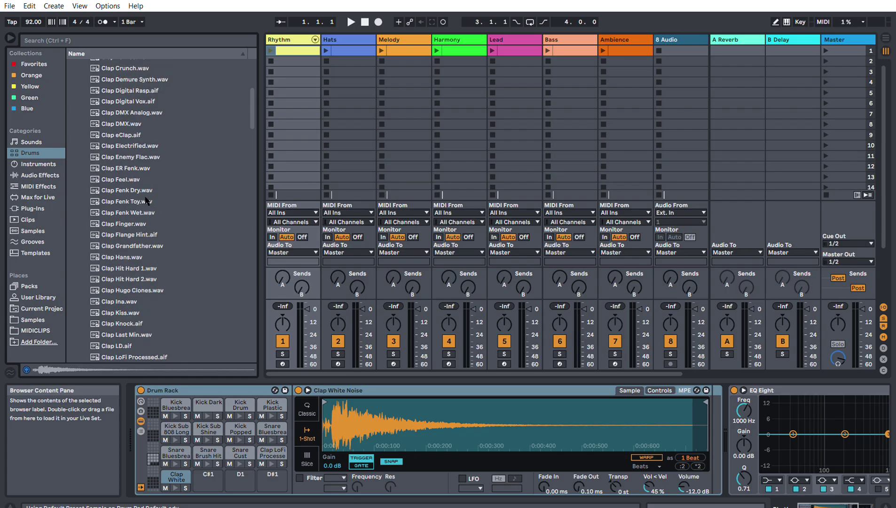
scroll(147, 200, up, 6)
click(79, 97)
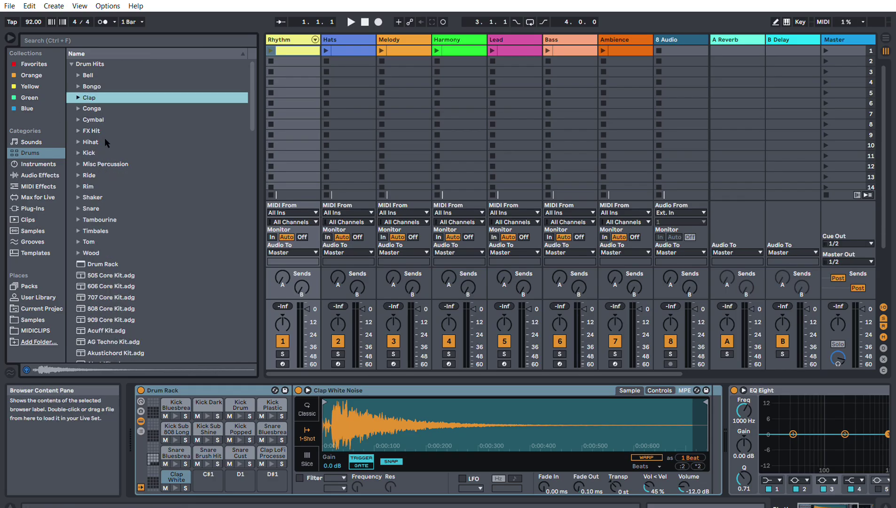
click(78, 186)
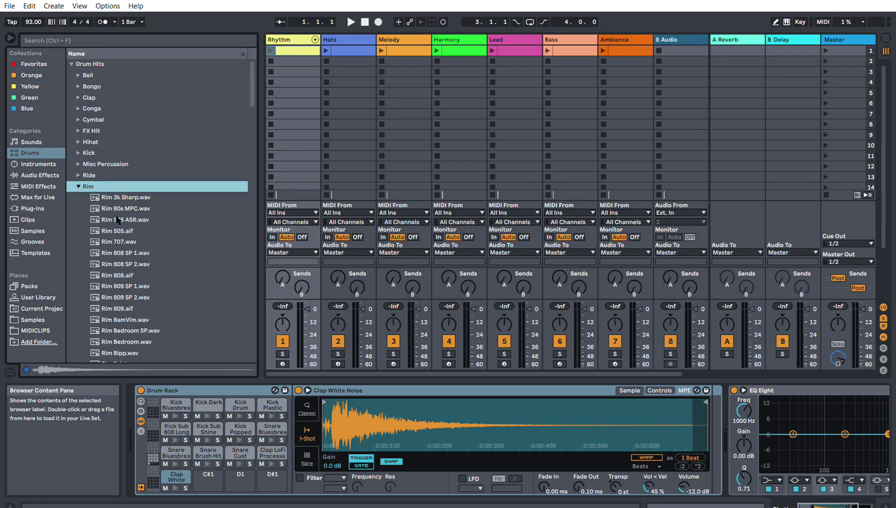
Step: Audition the rims from Rim Bedroom SP.wav through Rim Brixton.wav
scroll(141, 212, down, 6)
click(143, 260)
key(Down)
key(Down)
key(Down)
key(Down)
key(Down)
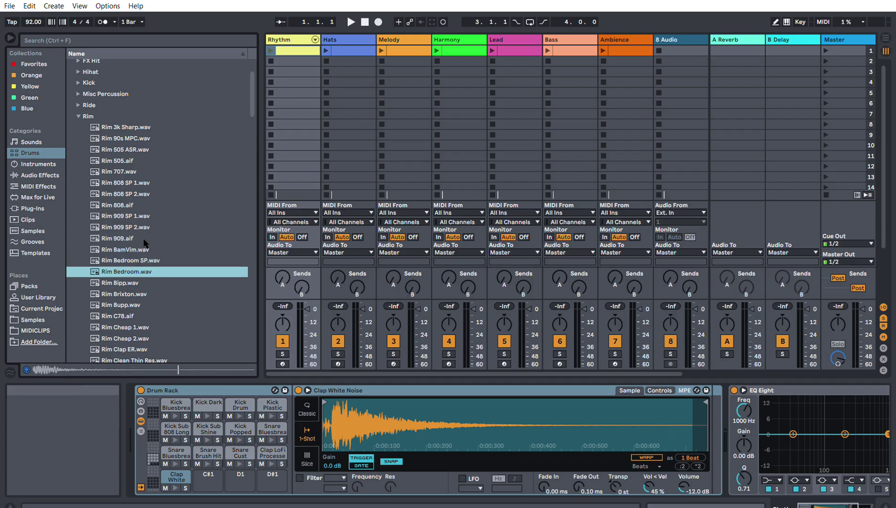
key(Up)
key(Up)
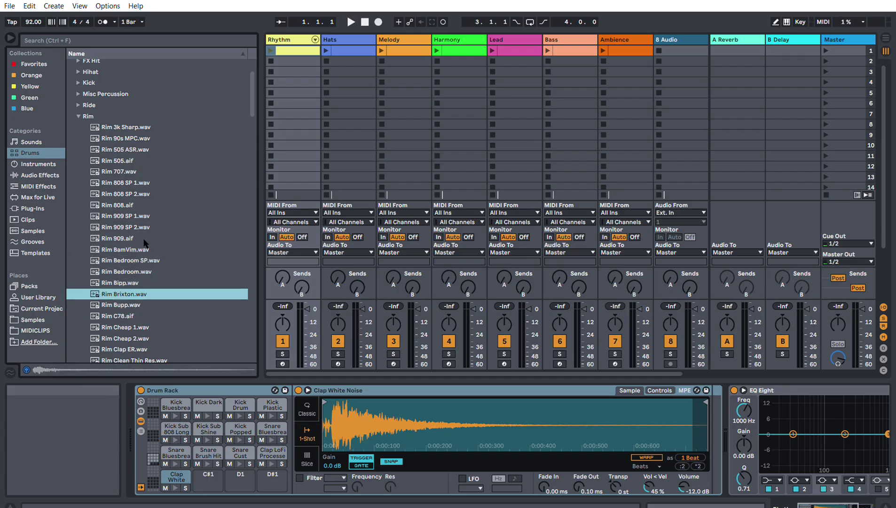
Step: Audition the rims from Rim Bupp.wav through Rim Dirty Feel.wav
key(Down)
key(Down)
key(Down)
key(Down)
key(Down)
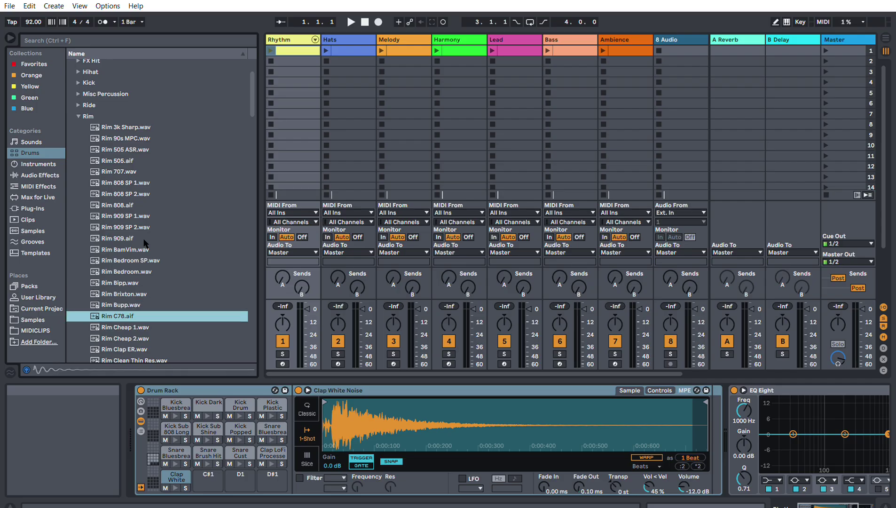
key(Down)
key(Down)
key(Down)
key(Down)
key(Down)
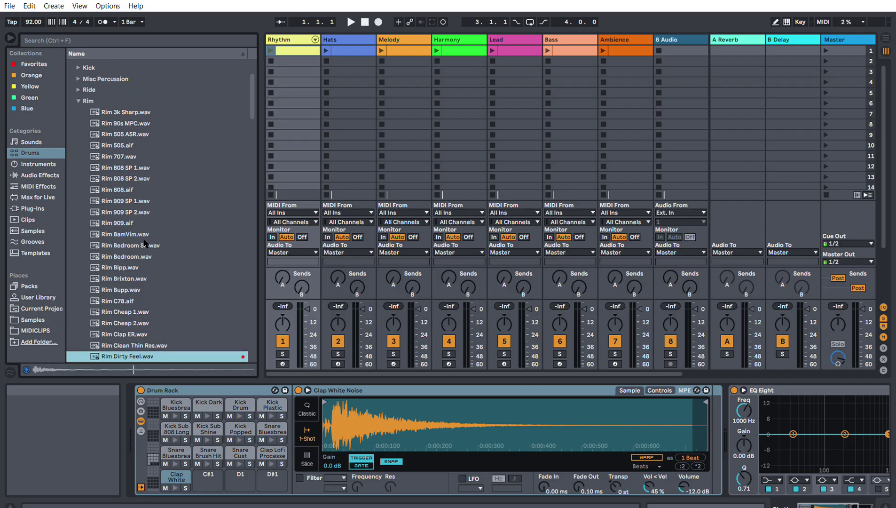
Step: Audition the rims from Rim DMX.wav through Rim Izo Viny.wav
key(Down)
key(Down)
key(Down)
key(Down)
key(Down)
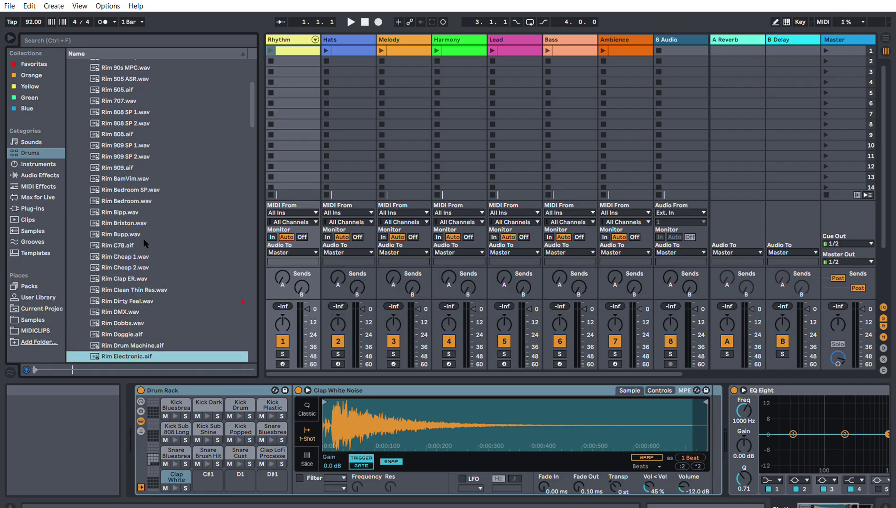
key(Down)
key(Down)
key(Down)
key(Down)
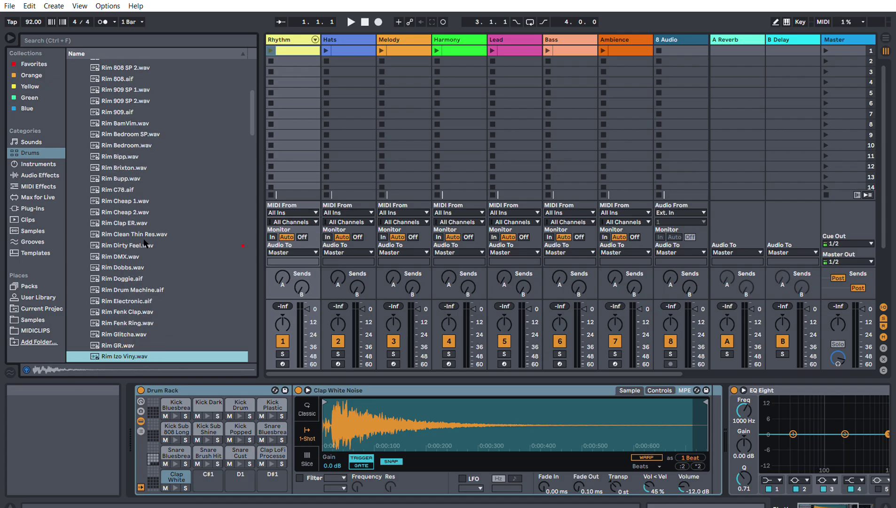
Step: Audition the rims from Rim Large Hall.aif through Rim Lofi Vinyl.wav
key(Down)
key(Up)
key(Up)
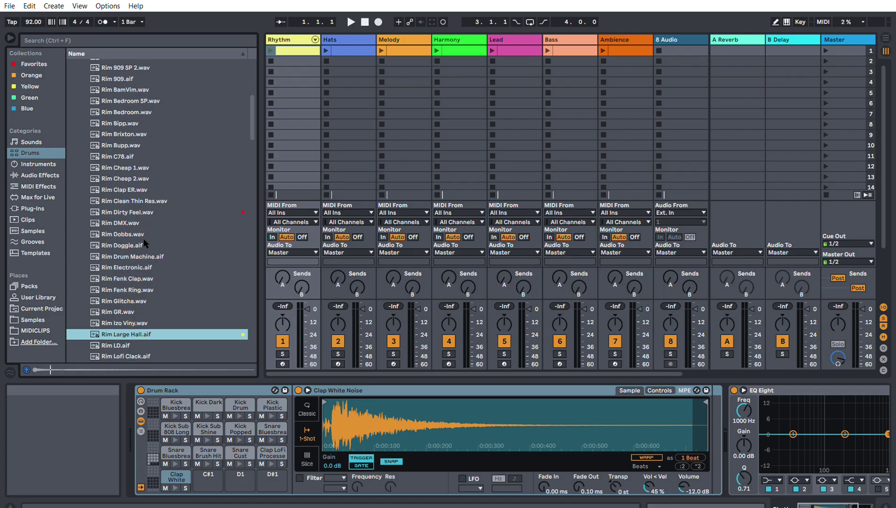
key(Down)
key(Down)
key(Down)
key(Down)
key(Down)
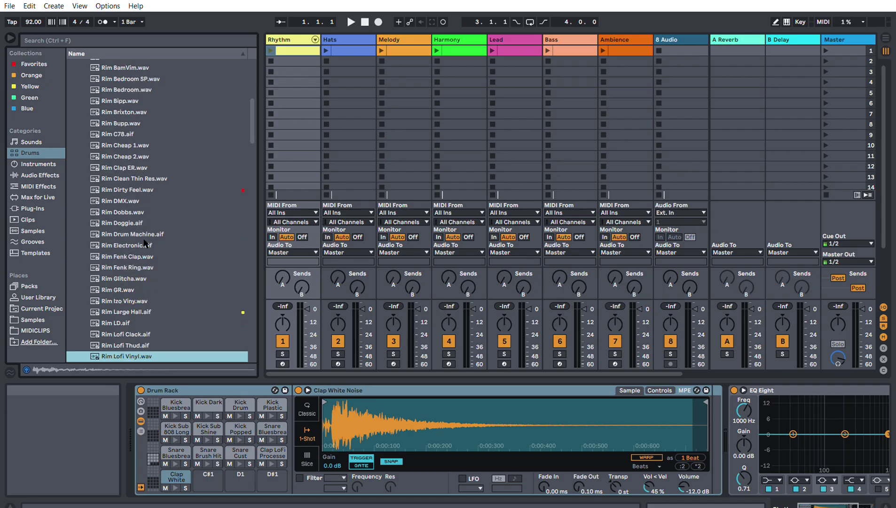
Step: Audition the rims from Rim Paddle Clack.wav through Rim Sampled Vinyl.wav
key(Down)
key(Down)
key(Down)
key(Down)
key(Down)
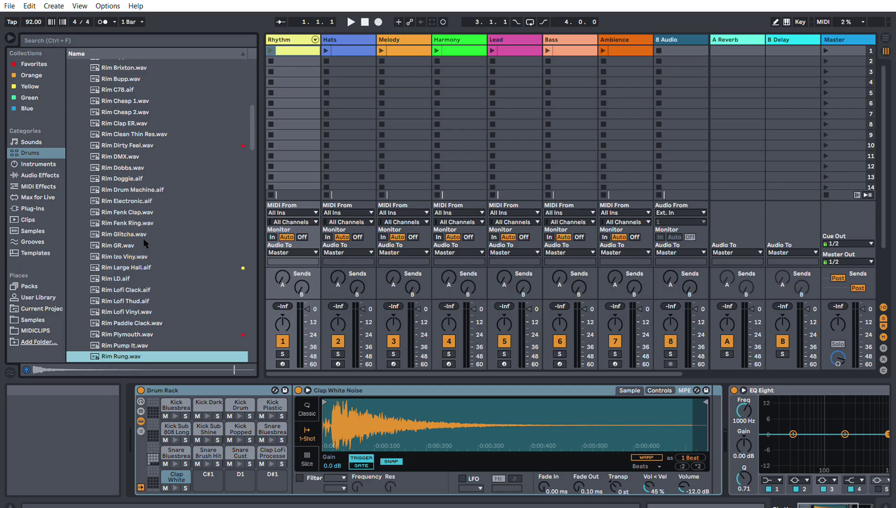
key(Down)
key(Down)
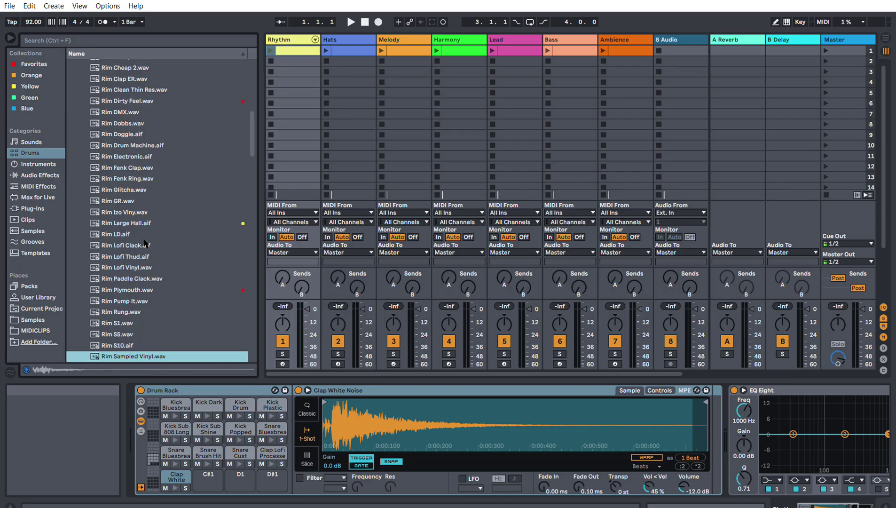
Step: Load Rim S1.wav onto the empty C#1 pad of the Drum Rack
key(Up)
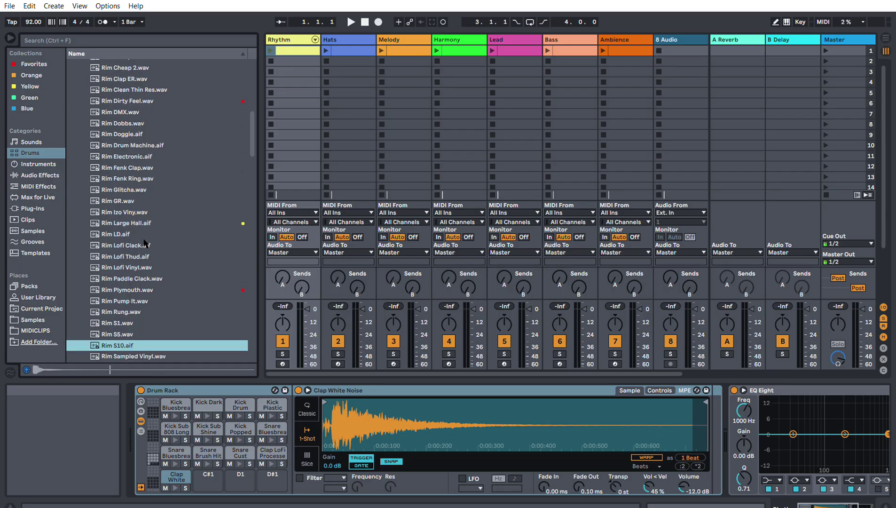
click(123, 323)
drag(127, 322, 211, 483)
Step: Audition the rims from Rim Sidestick Direct Injection.wav through Rim Sidestick Open.wav
scroll(121, 308, down, 3)
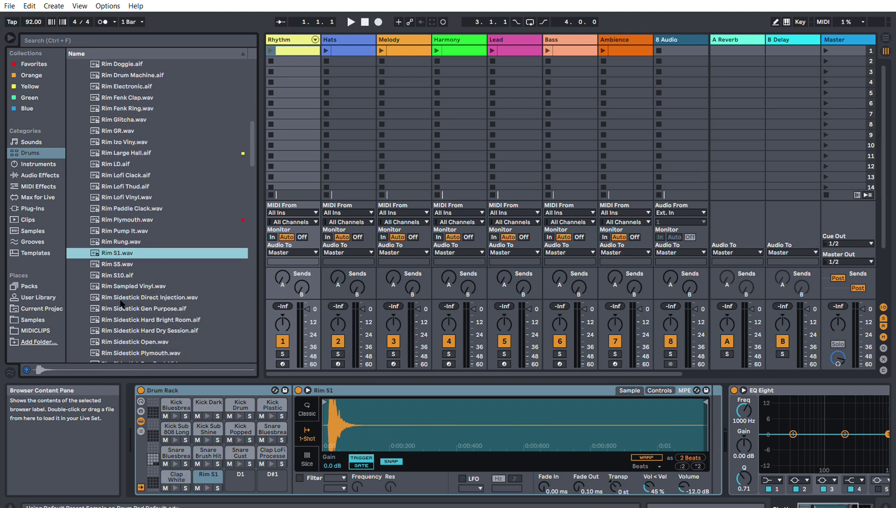
click(122, 307)
click(121, 299)
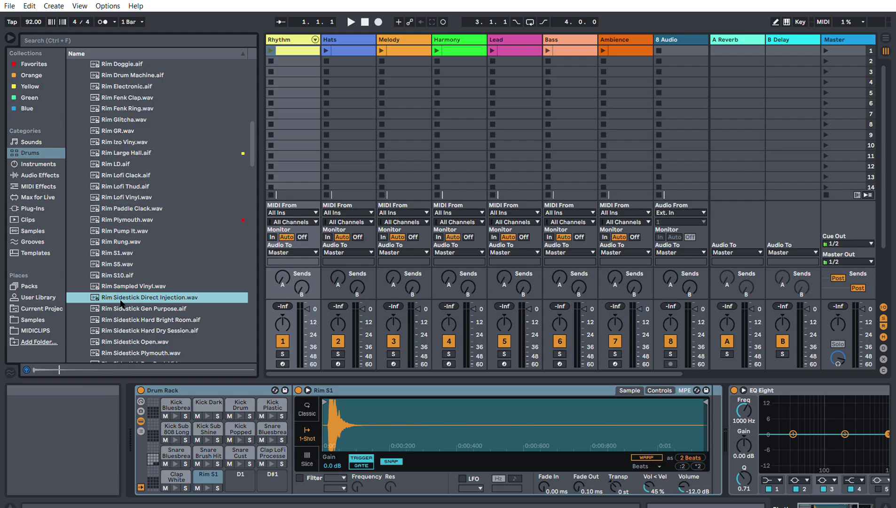
click(121, 309)
click(125, 320)
click(127, 330)
key(Down)
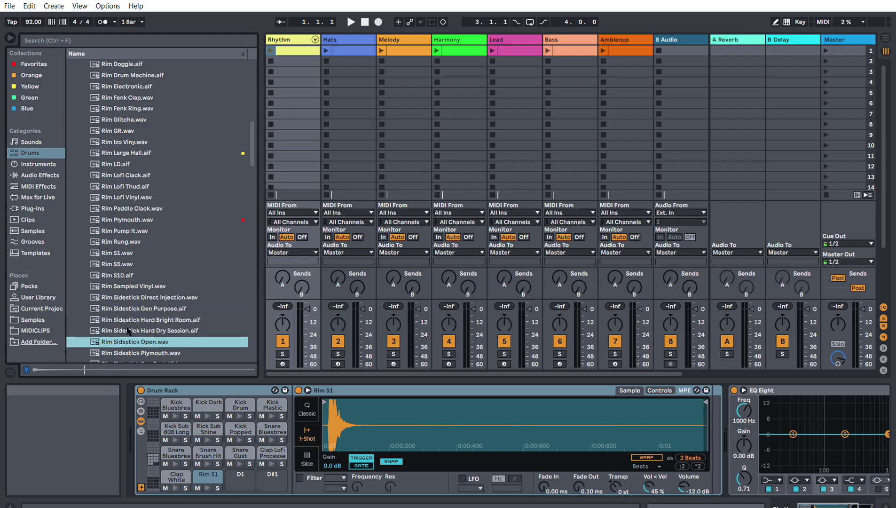
key(Up)
Step: Audition the sidestick rims from Rim Sidestick Open.wav through Rim Sidestick Punch.aif
key(Down)
key(Down)
key(Down)
key(Down)
key(Down)
key(Down)
key(Down)
key(Down)
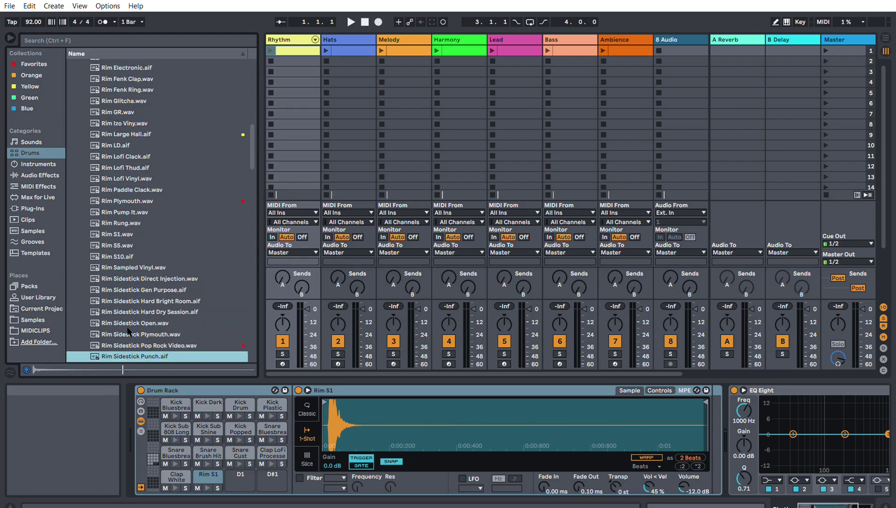
Step: Audition the remaining rims from Rim Sidestick Raged.wav through Rim Way Source.wav
key(Down)
key(Down)
key(Down)
key(Down)
key(Down)
key(Down)
key(Down)
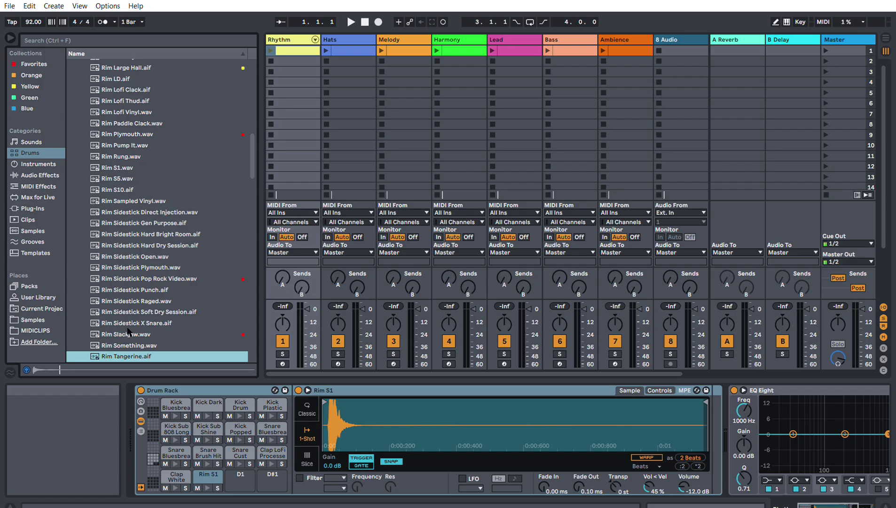
key(Down)
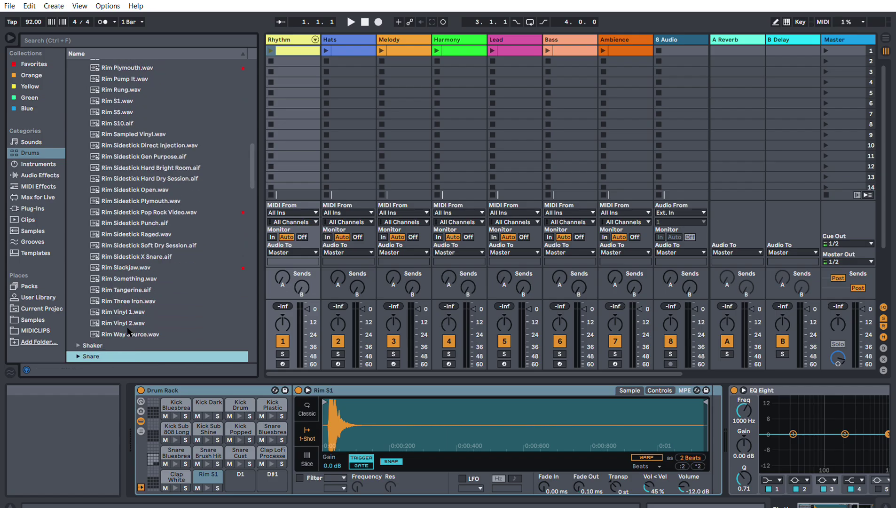
Step: Audition the rims again in reverse order, from Rim Way Source.wav back to Rim Slackjaw.wav
key(Up)
key(Up)
key(Up)
key(Up)
key(Up)
key(Up)
key(Up)
key(Up)
key(Up)
key(Up)
key(Up)
key(Up)
key(Up)
key(Up)
key(Up)
key(Up)
key(Up)
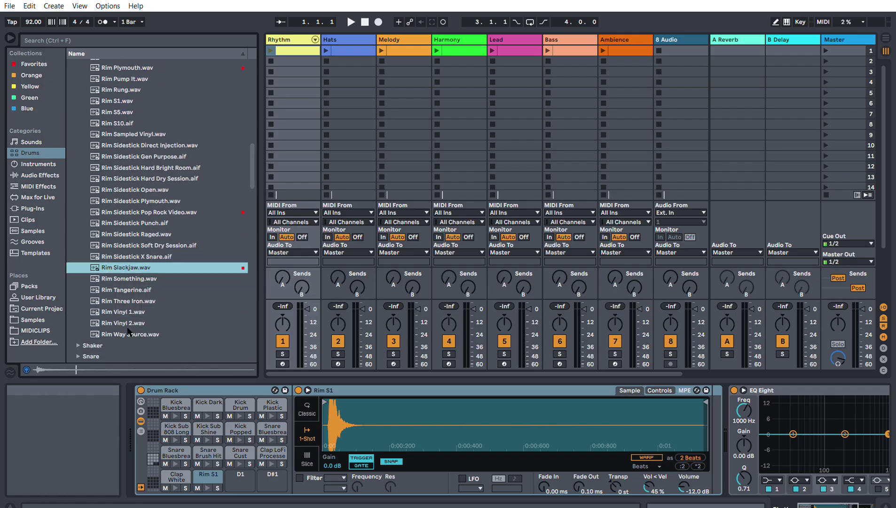
Step: Audition the rims in reverse order from Rim Sidestick X Snare.aif back to Rim Sampled Vinyl.wav
key(Up)
key(Up)
key(Up)
key(Up)
key(Up)
key(Up)
key(Up)
key(Up)
key(Up)
key(Up)
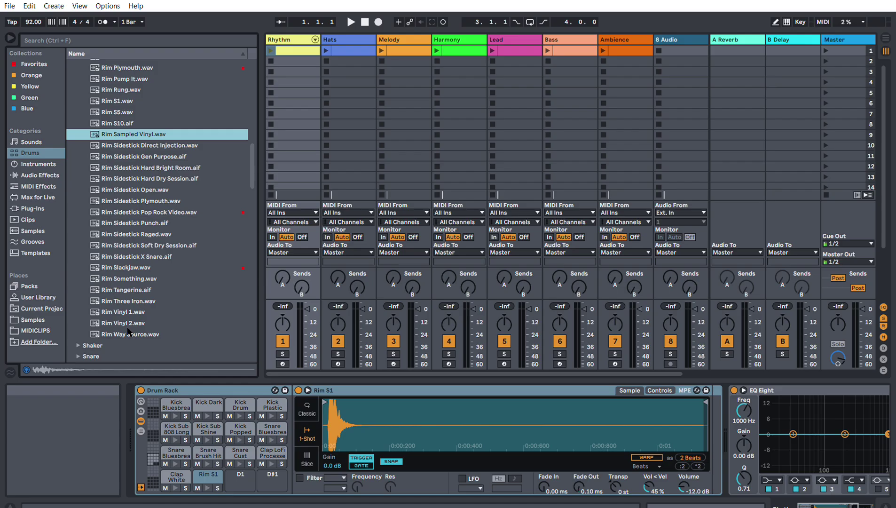
Step: Audition the rims in reverse order from Rim S10.aif back to Rim Lofi Vinyl.wav
key(Up)
key(Up)
key(Up)
key(Up)
key(Up)
key(Up)
key(Up)
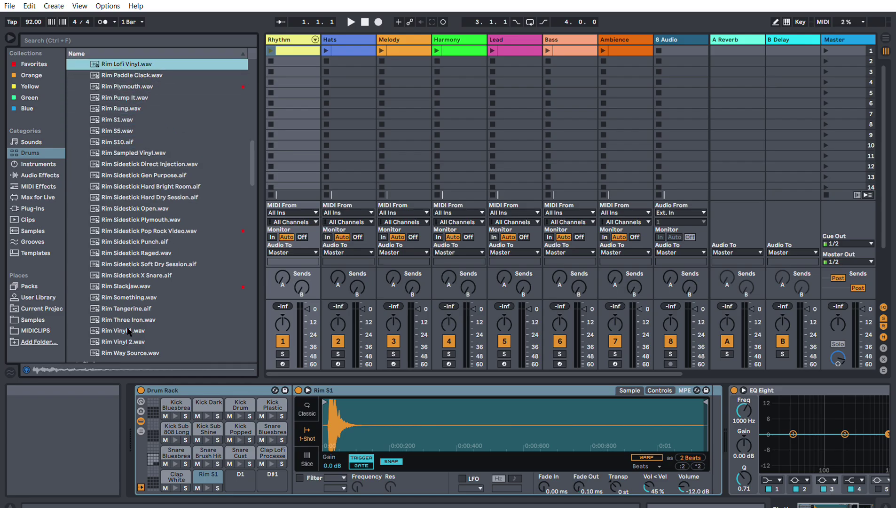
Step: Audition the rims in reverse order from Rim Lofi Thud.aif back to Rim Fenk Ring.wav
key(Up)
key(Up)
key(Up)
key(Up)
key(Up)
key(Up)
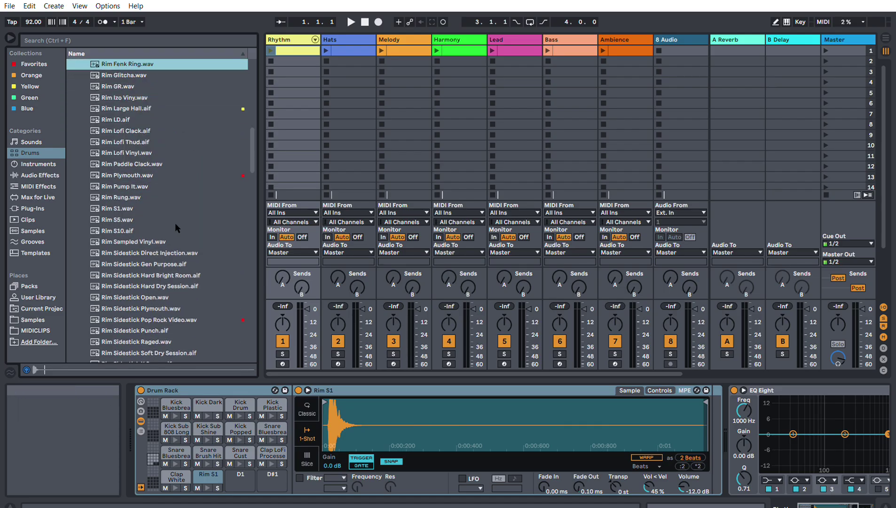
Step: Audition the rims in reverse order from Rim Fenk Clap.wav back to Rim DMX.wav
key(Up)
key(Up)
key(Up)
key(Up)
key(Up)
key(Up)
key(Up)
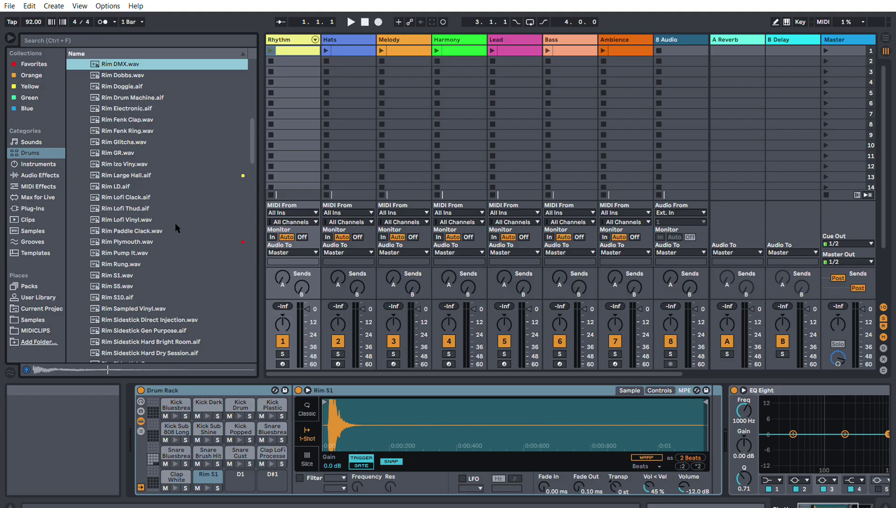
Step: Audition the rims from Rim Dirty Feel.wav back to Rim Bupp.wav and compare the nearby ones around Rim Cheap 1.wav
key(Up)
key(Up)
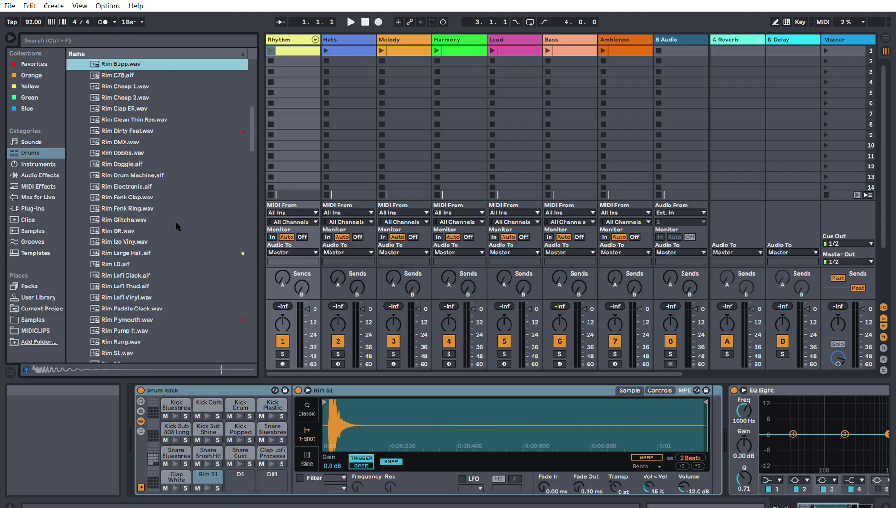
key(Down)
key(Down)
key(Down)
key(Down)
key(Up)
key(Up)
key(Up)
key(Up)
key(Up)
key(Up)
key(Up)
key(Up)
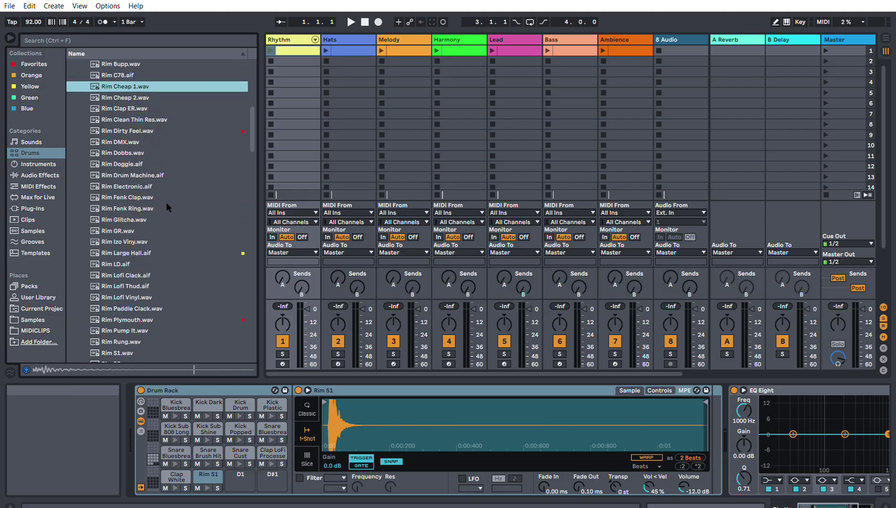
Step: Audition the rims around Rim BamVim.wav and load Rim Bedroom.wav onto the empty D1 pad
key(Up)
key(Up)
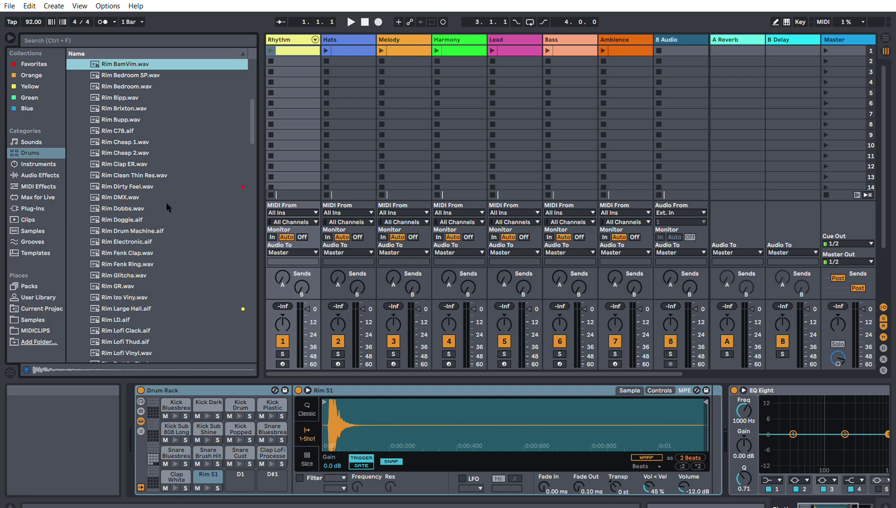
key(Down)
key(Down)
key(Down)
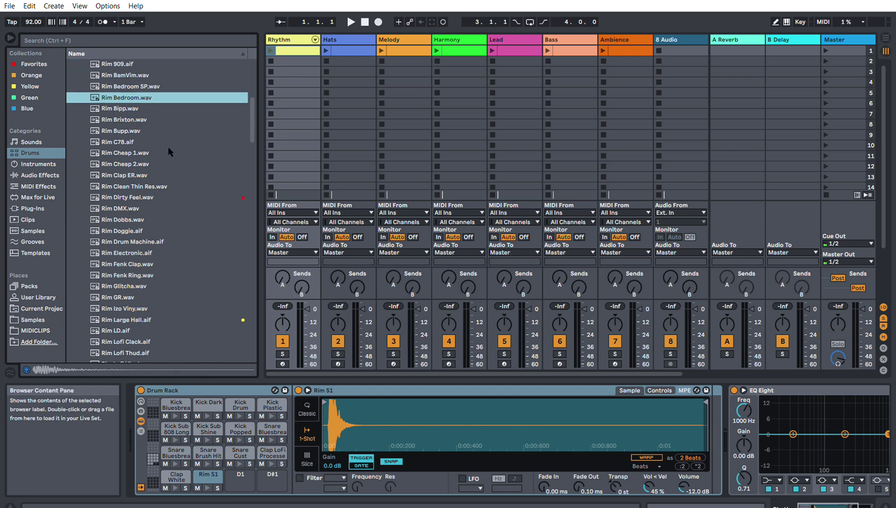
drag(176, 117, 241, 477)
Step: Collapse the Rim sample folder and look over the Drum Rack's pad range
scroll(140, 239, down, 2)
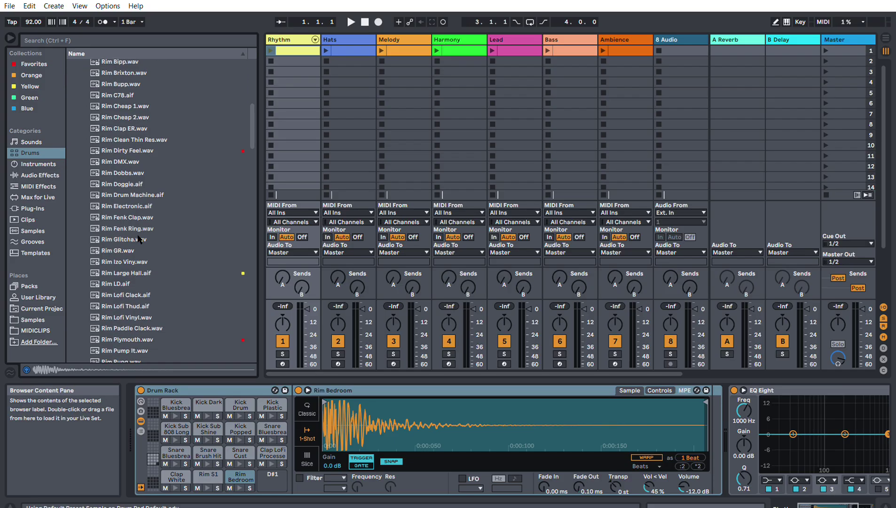
scroll(75, 168, up, 12)
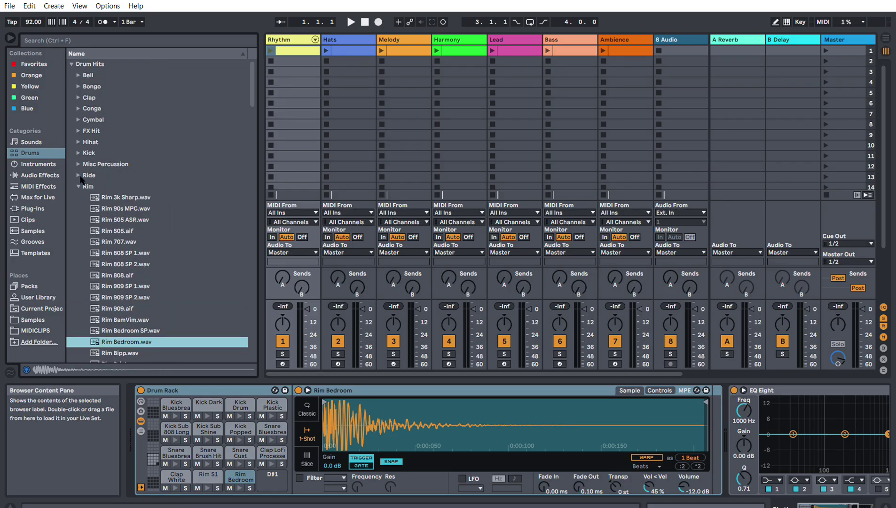
click(78, 187)
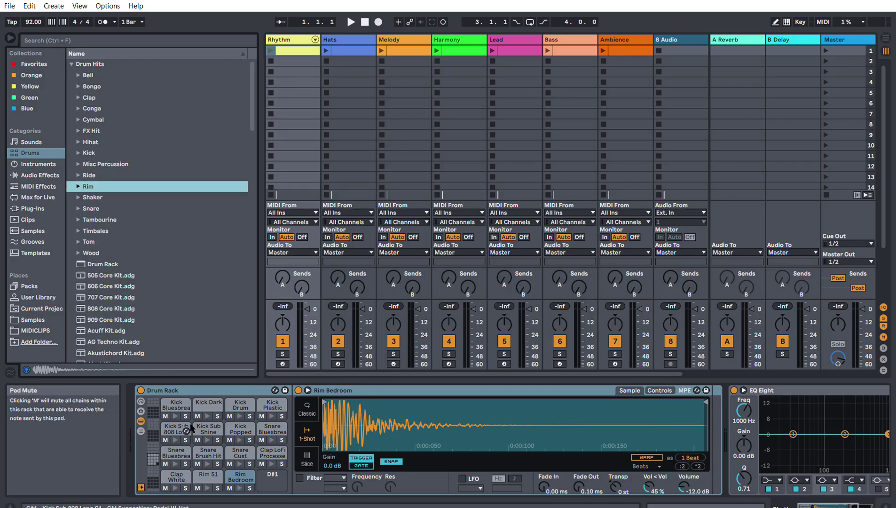
scroll(185, 441, up, 4)
scroll(183, 452, down, 13)
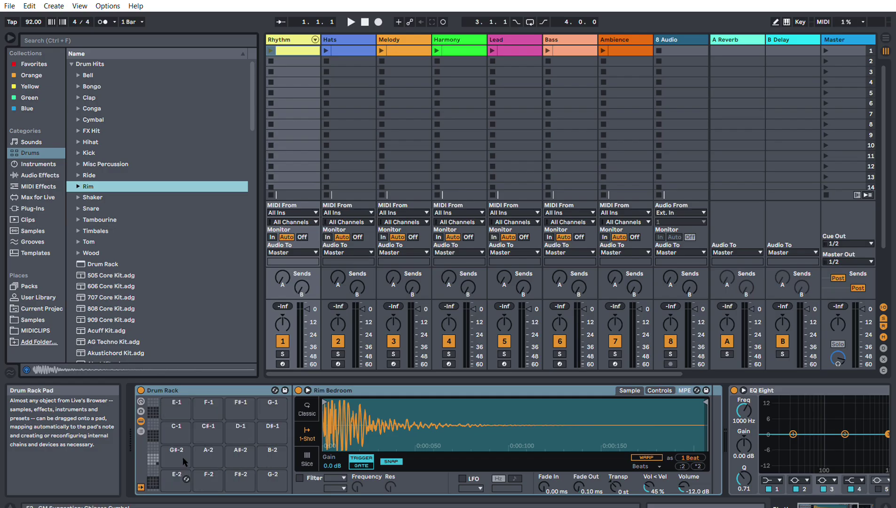
scroll(175, 455, up, 9)
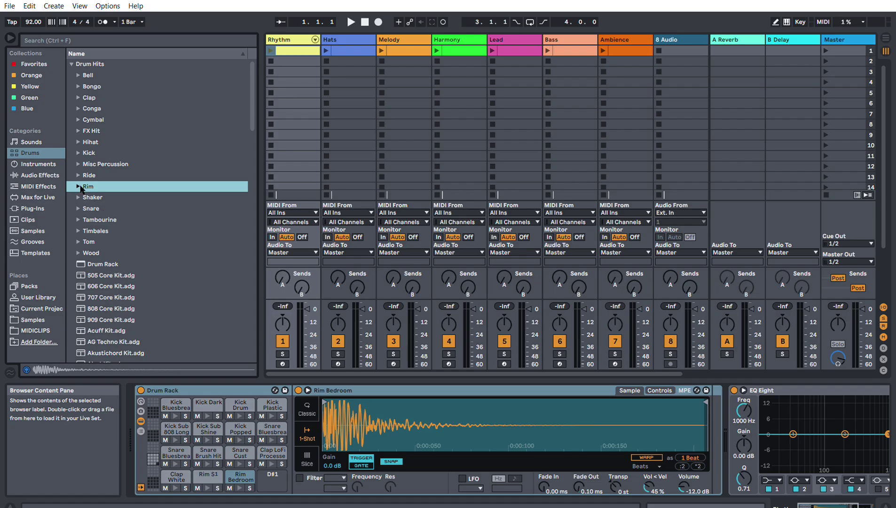
Step: Expand the Shaker folder and audition its cabasa and maracas samples, including Cabasa Short Mid.aif and Cabassa SP.wav
click(79, 209)
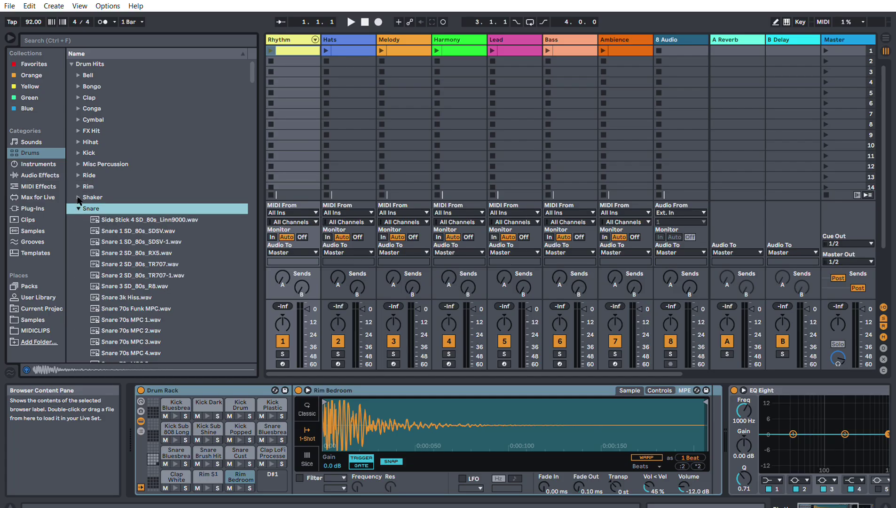
click(79, 197)
scroll(148, 267, down, 3)
scroll(148, 267, down, 3)
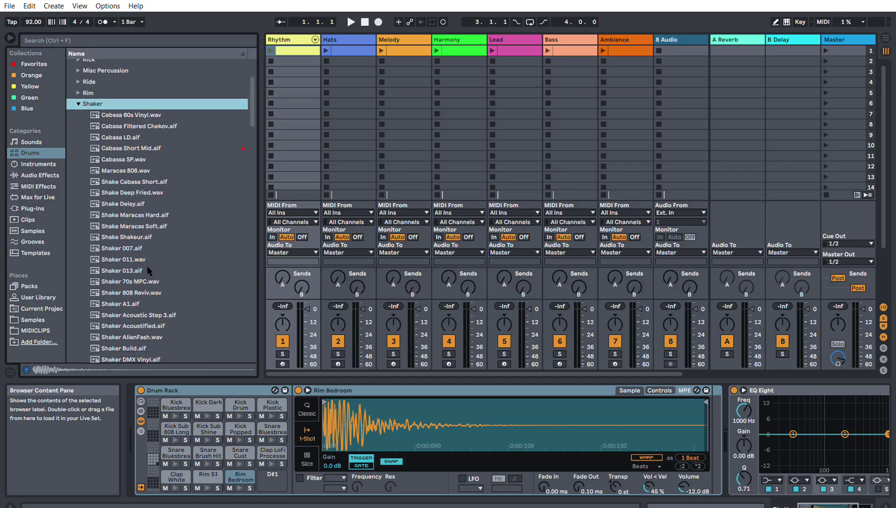
click(130, 225)
click(131, 167)
click(131, 159)
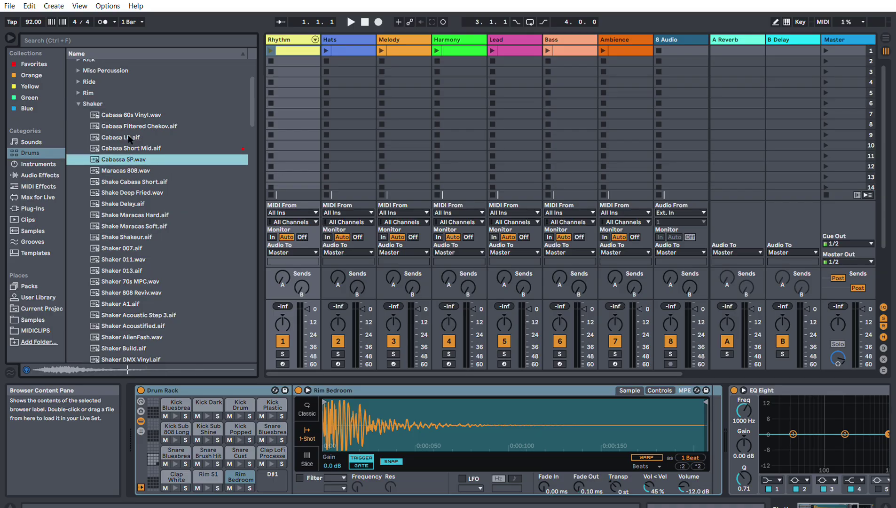
click(131, 147)
click(132, 157)
Step: Audition the shakers from Shaker Acoustified.aif through Shaker GrooveShadow.wav
scroll(139, 233, down, 3)
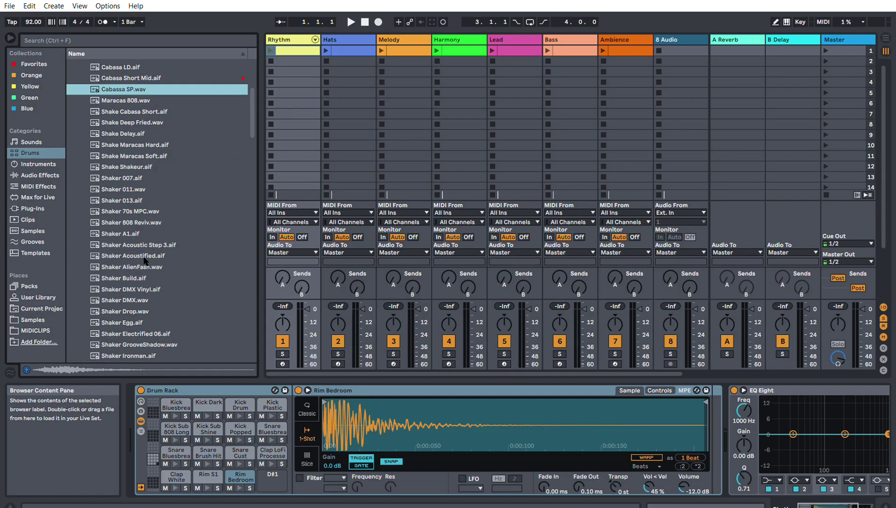
click(143, 257)
key(Down)
key(Down)
key(Down)
scroll(143, 260, down, 3)
key(Down)
key(Down)
click(139, 262)
key(Down)
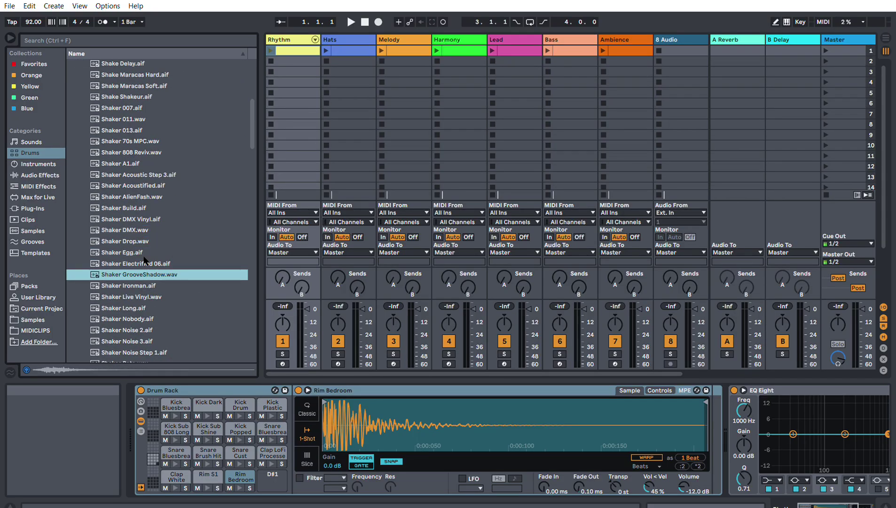
Step: Compare the shakers around Shaker Egg.aif and continue auditioning through Shaker Long.aif
key(Up)
key(Up)
key(Down)
key(Up)
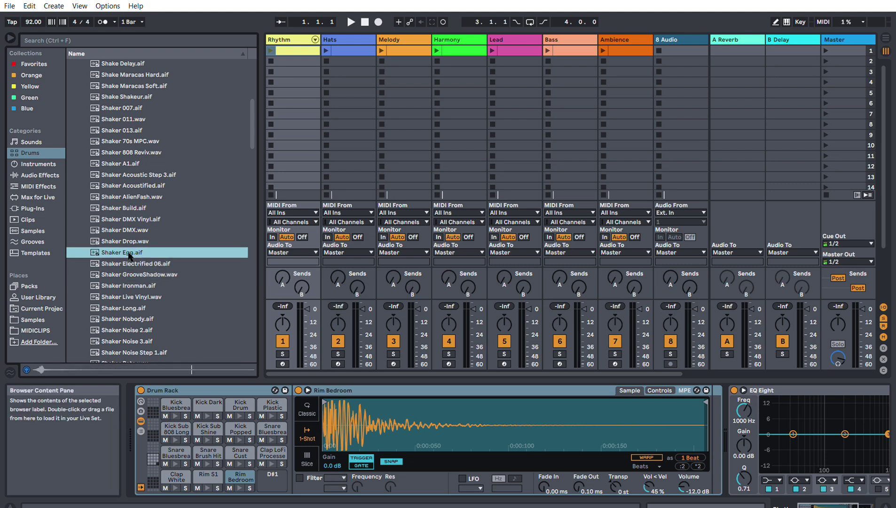
key(Up)
key(Down)
key(Down)
key(Down)
key(Down)
key(Down)
key(Down)
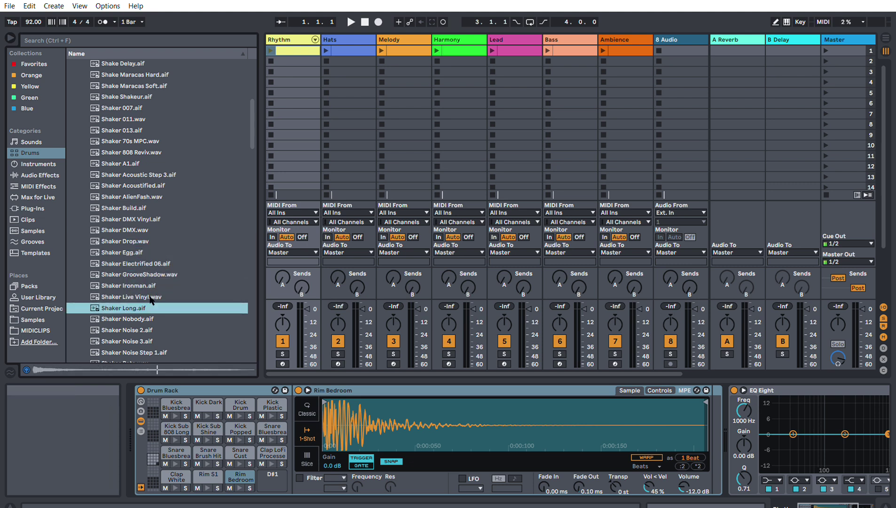
Step: Compare Shaker Live Vinyl.wav with Shaker Long.aif and audition on to Shaker Nobody.aif
key(Up)
key(Down)
key(Up)
key(Down)
key(Down)
key(Down)
key(Down)
key(Down)
key(Down)
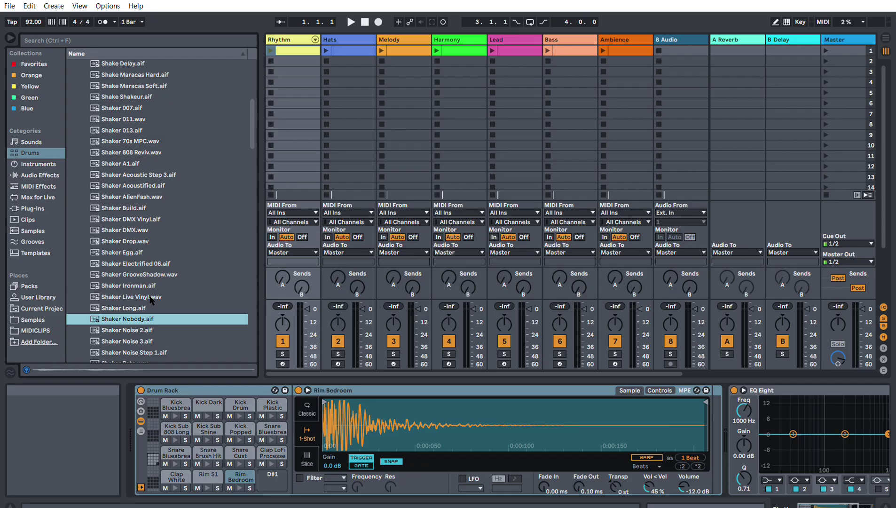
Step: Audition the shakers from Shaker Noise 2.aif through Shaker Short.aif
key(Down)
key(Down)
key(Down)
key(Down)
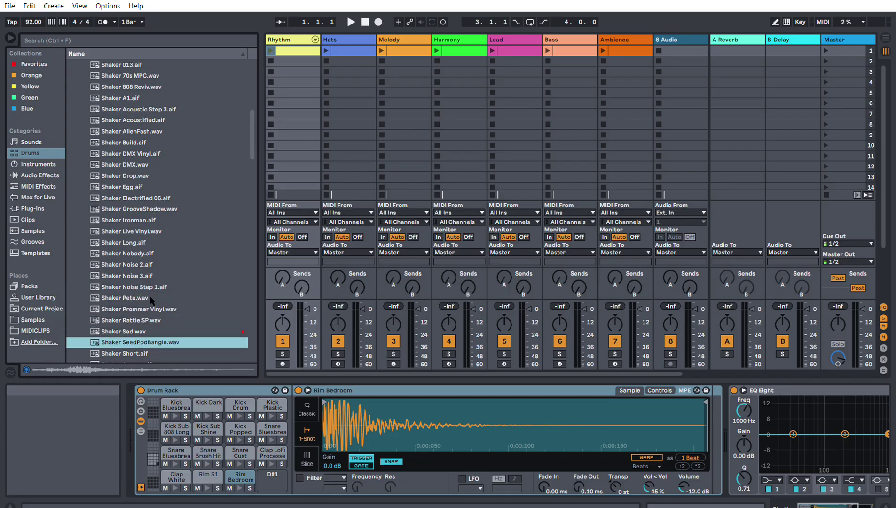
key(Down)
Step: Audition Shaker Sad.wav against its neighbour and load it onto the empty D#1 pad of the Drum Rack
key(Up)
key(Up)
scroll(144, 277, down, 3)
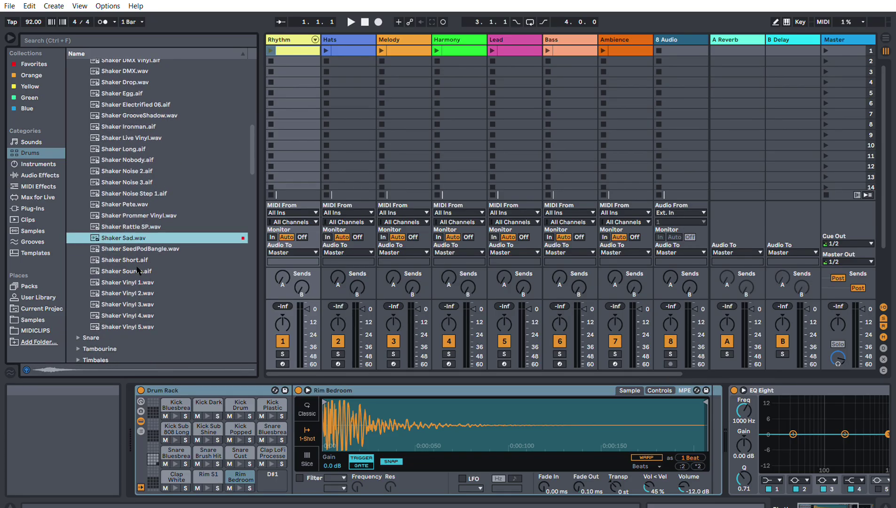
key(Down)
key(Up)
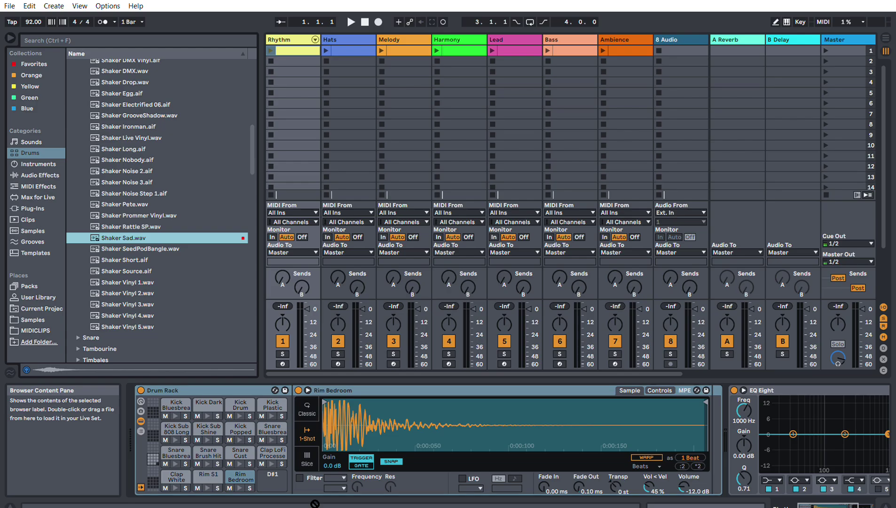
drag(282, 478, 273, 477)
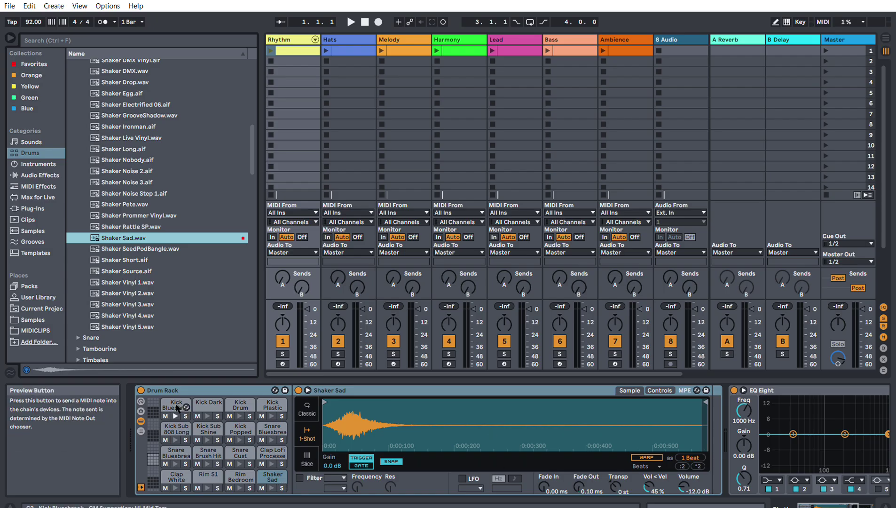
Step: Transpose the Shaker Sad sample to -6 st and play its pad
click(276, 477)
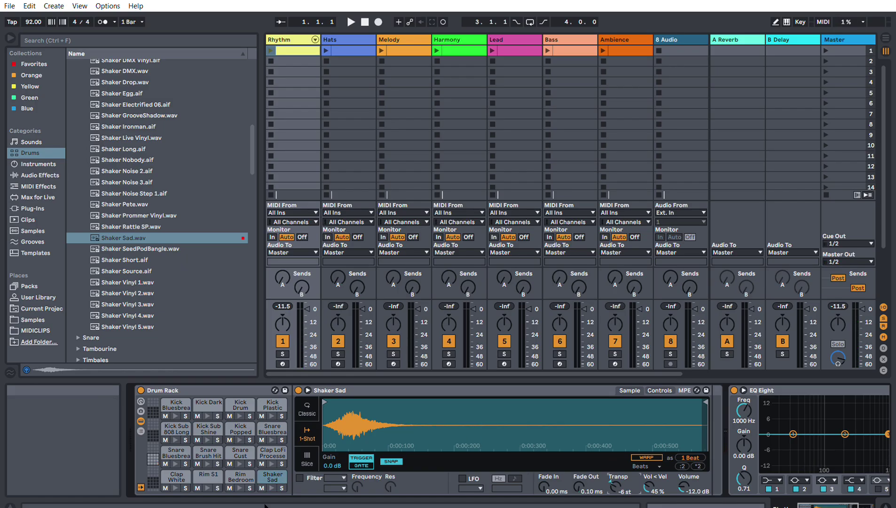
click(273, 480)
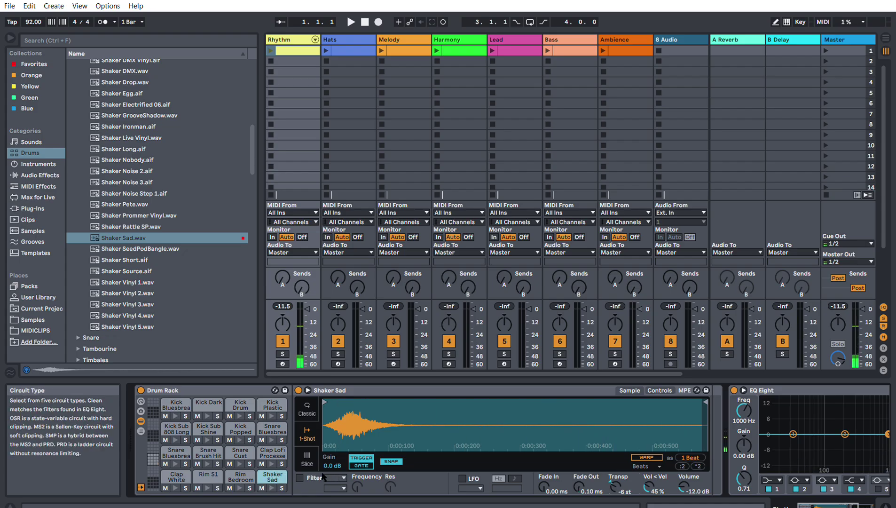
Step: Try longer fade-ins of 85.2 ms and 301 ms on the Shaker Sad sample while auditioning, and return it to 0 ms
drag(546, 481, 546, 463)
click(271, 479)
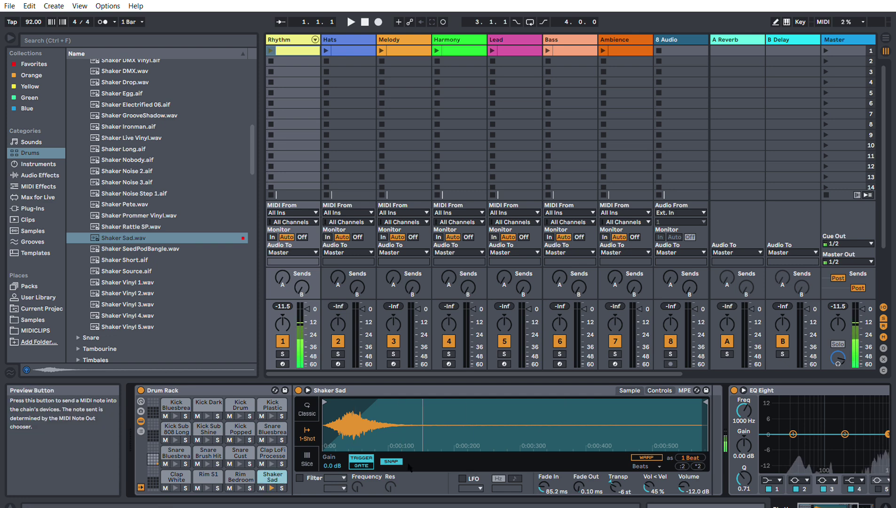
drag(544, 485, 544, 467)
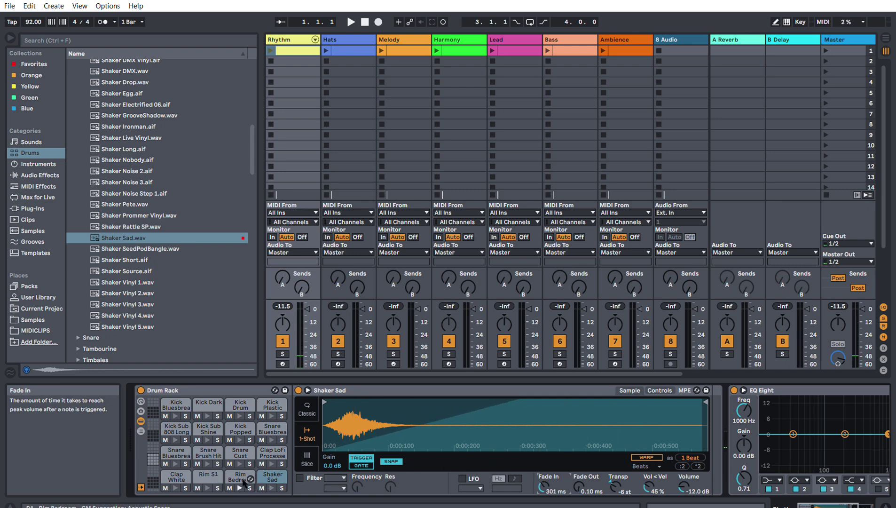
click(271, 488)
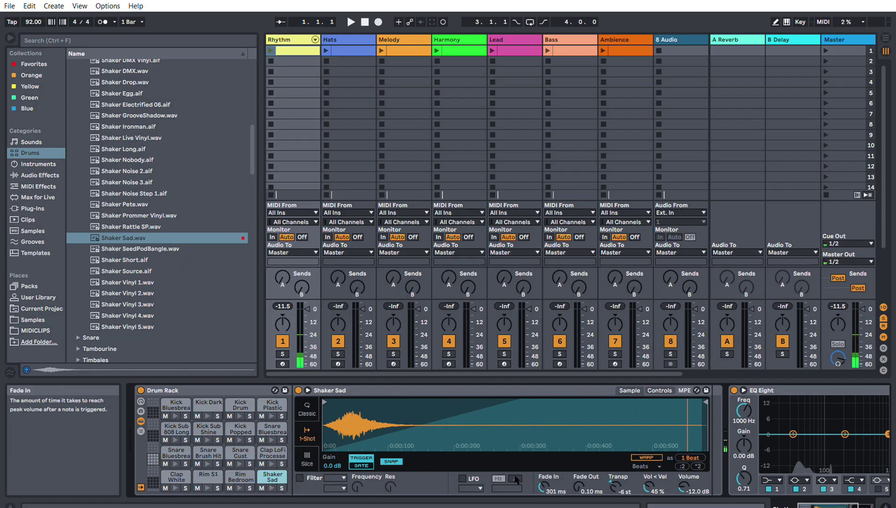
drag(543, 487, 543, 503)
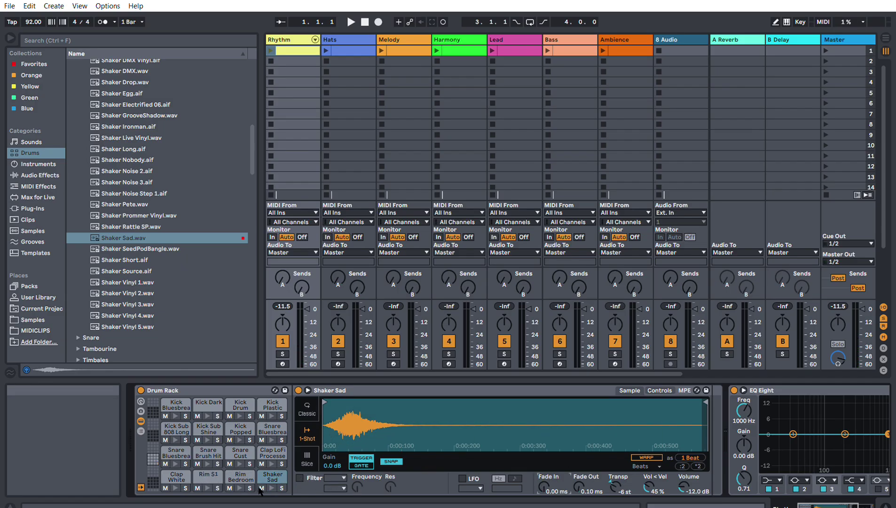
Step: Audition and select the Rim Bedroom pad, and save the Drum Rack as a preset named fun rack
click(240, 487)
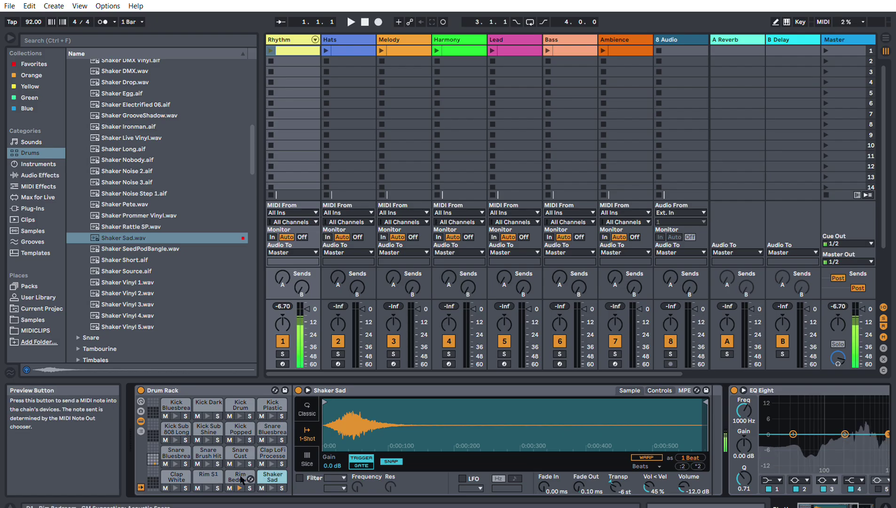
click(240, 477)
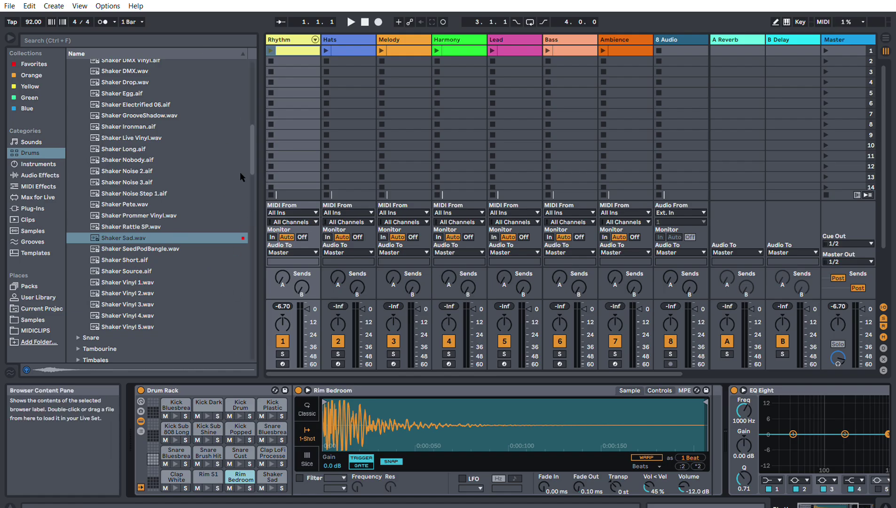
click(284, 380)
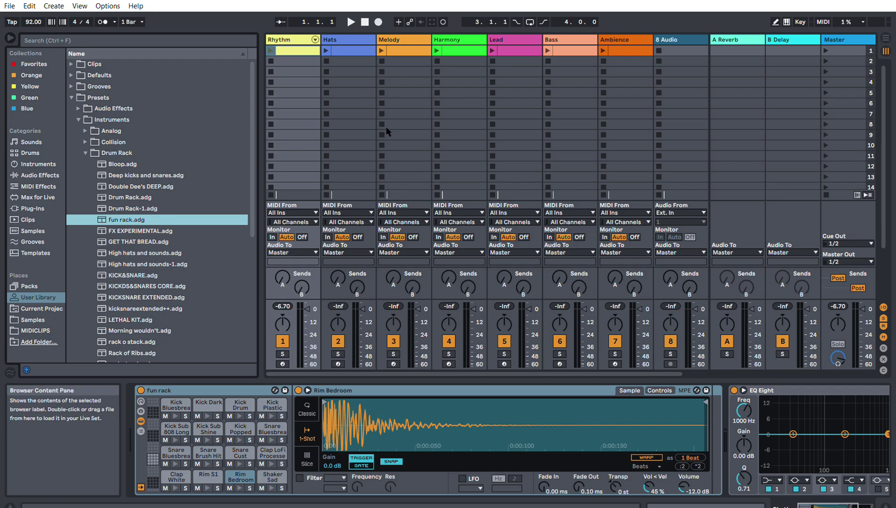
Step: Create a MIDI clip in the Rhythm track's first slot and shorten its loop to one bar in an enlarged note editor
double_click(292, 50)
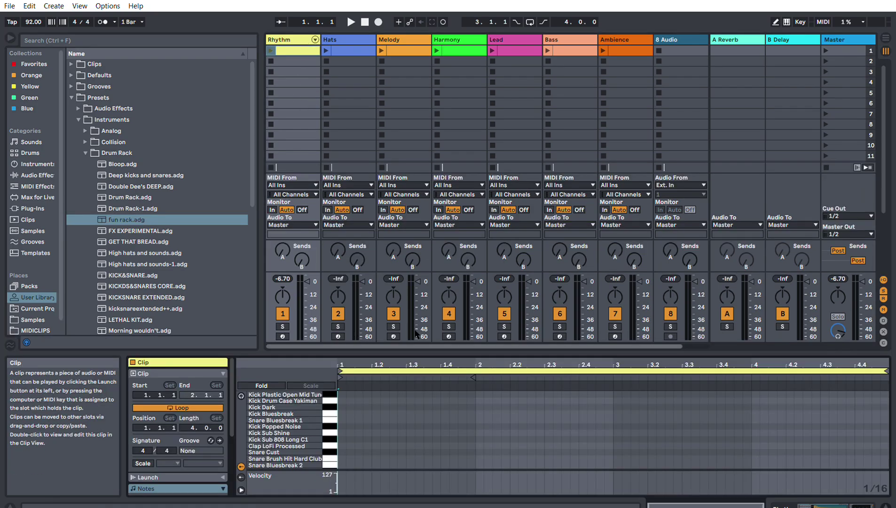
drag(418, 350, 424, 138)
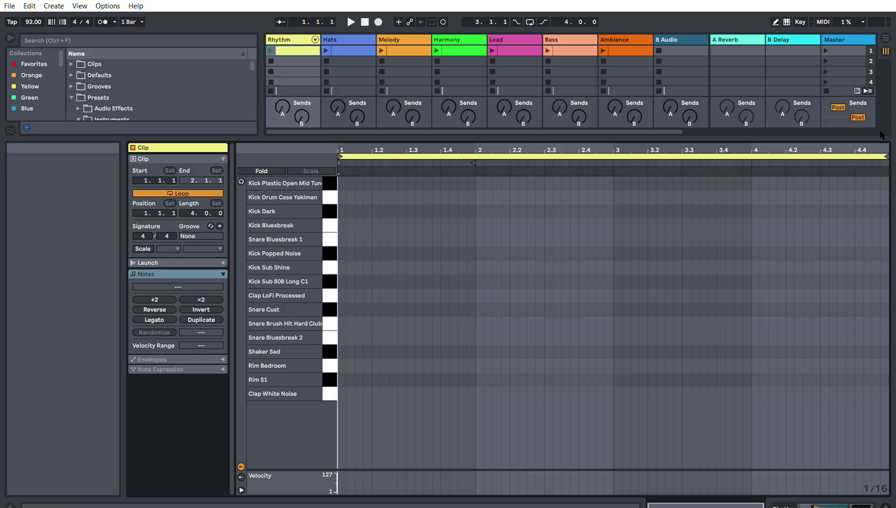
drag(892, 149, 482, 171)
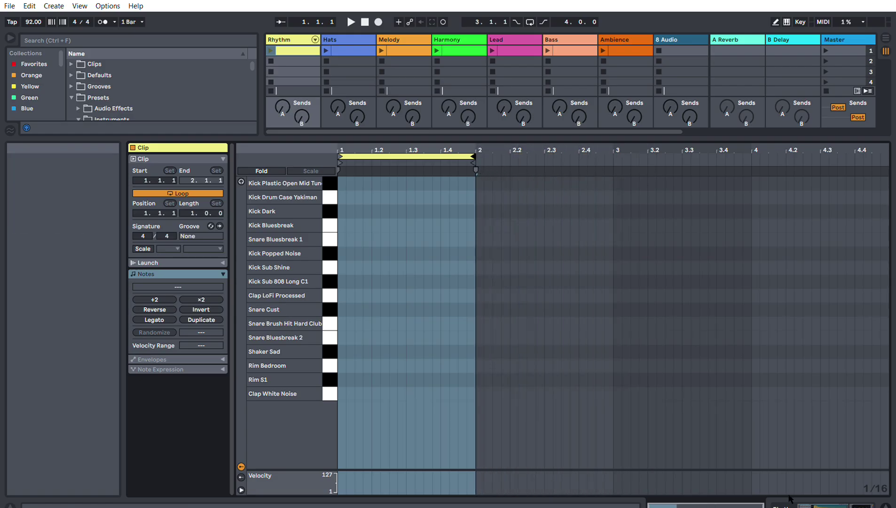
drag(687, 502, 668, 502)
click(516, 253)
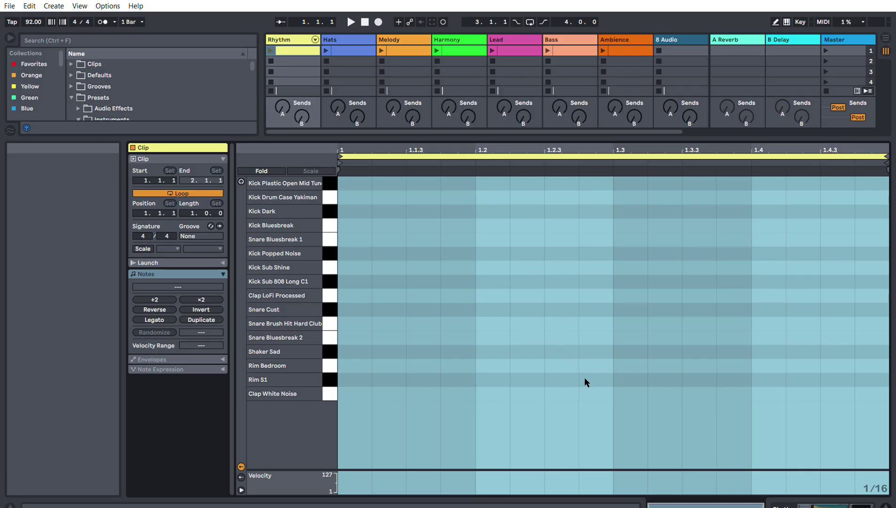
Step: Try the 1/32 and 1/32 triplet note grids and return the grid to 1/16
key(ctrl+1)
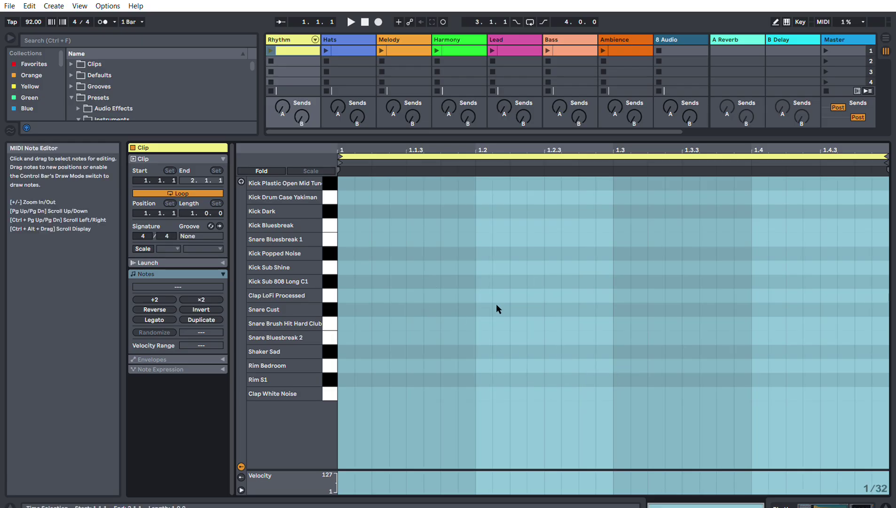
click(521, 328)
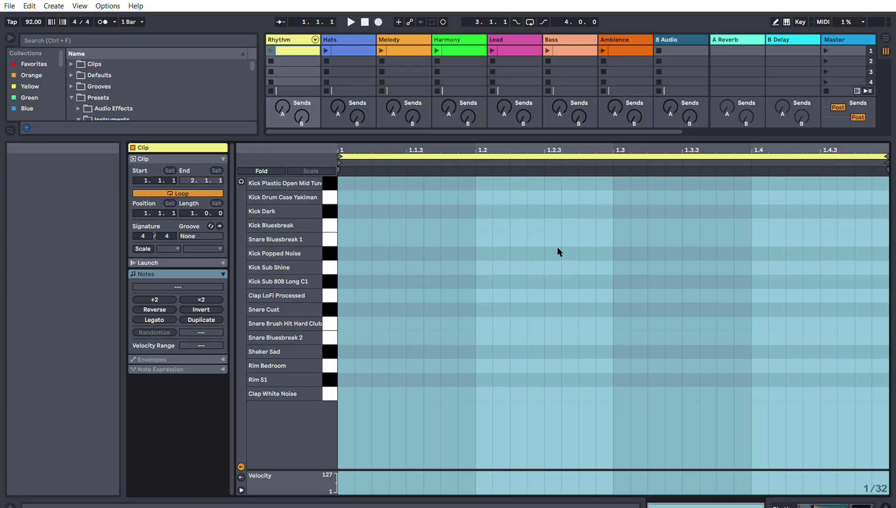
key(ctrl+3)
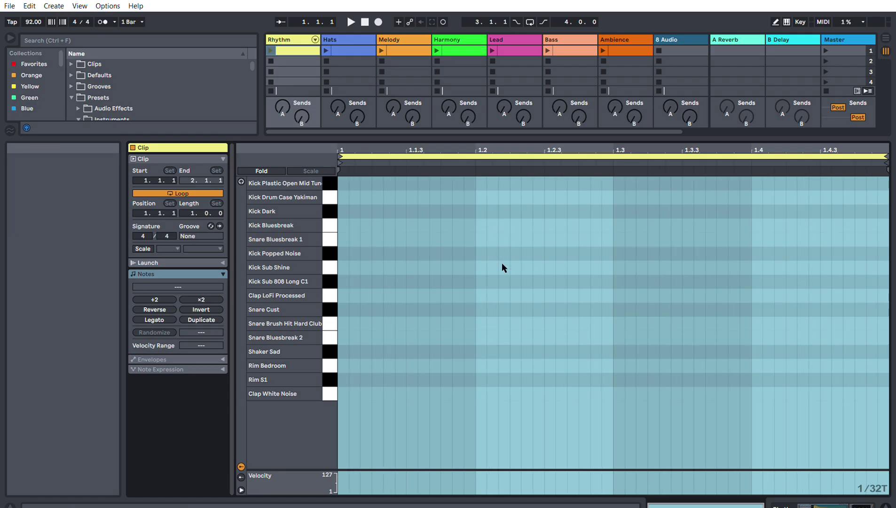
key(ctrl+3)
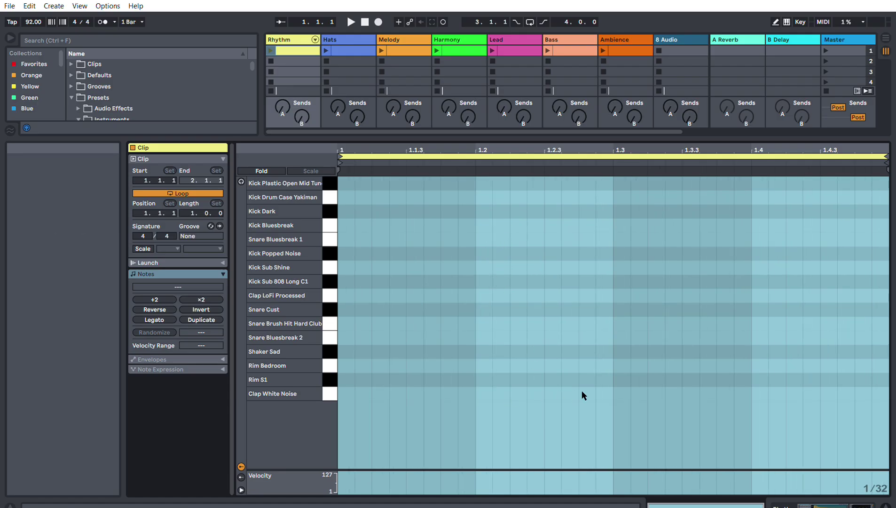
key(ctrl+2)
click(387, 290)
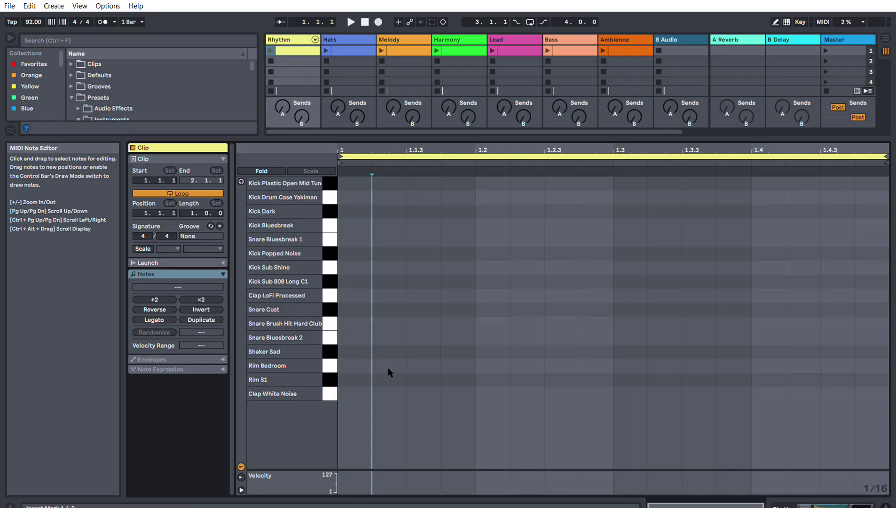
Step: Enter Kick Dark notes on beats 1 and 3 and Kick Bluesbreak notes on beats 2 and 4, with the clip playing
double_click(361, 207)
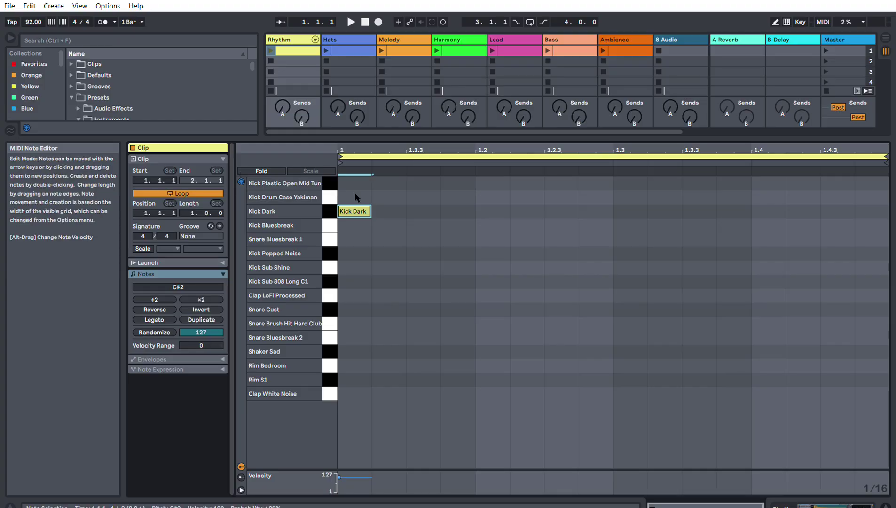
click(405, 204)
click(357, 207)
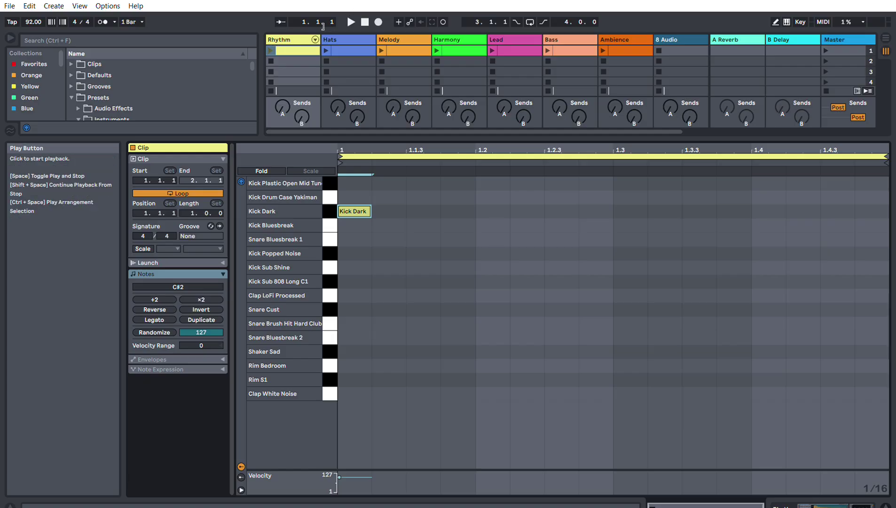
click(271, 50)
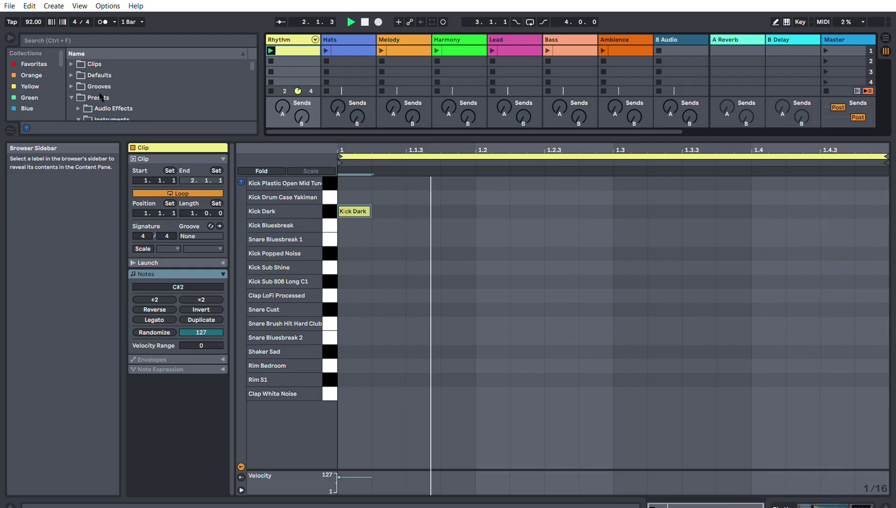
double_click(488, 224)
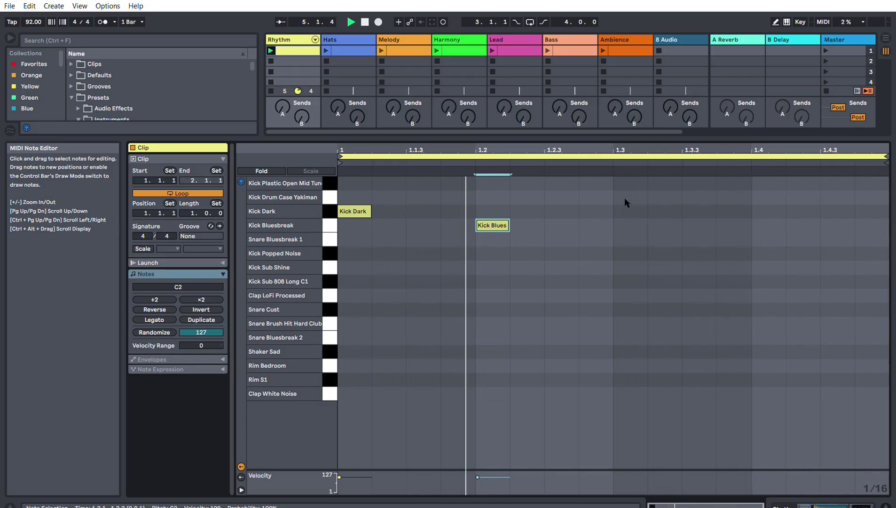
double_click(629, 211)
double_click(771, 225)
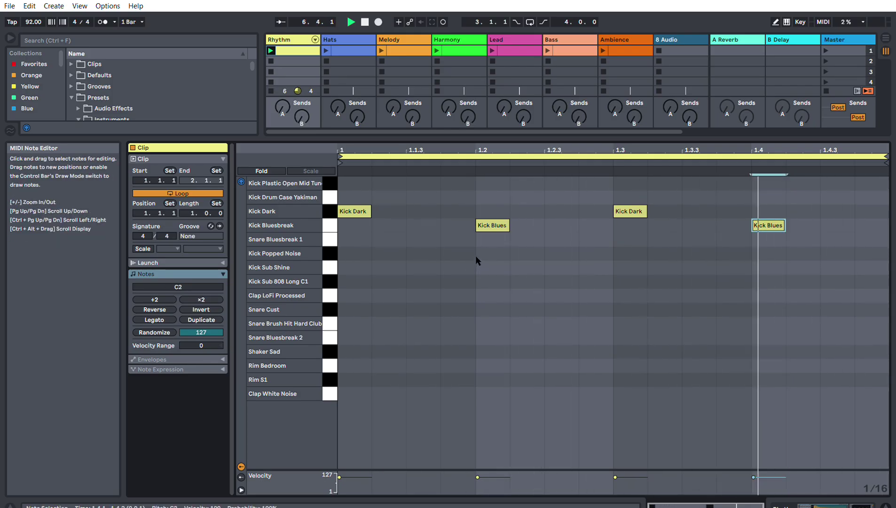
Step: Change the beat 2 note to Kick Dark and the notes on beats 3 and 4 to Snare Bluesbreak 1
click(486, 225)
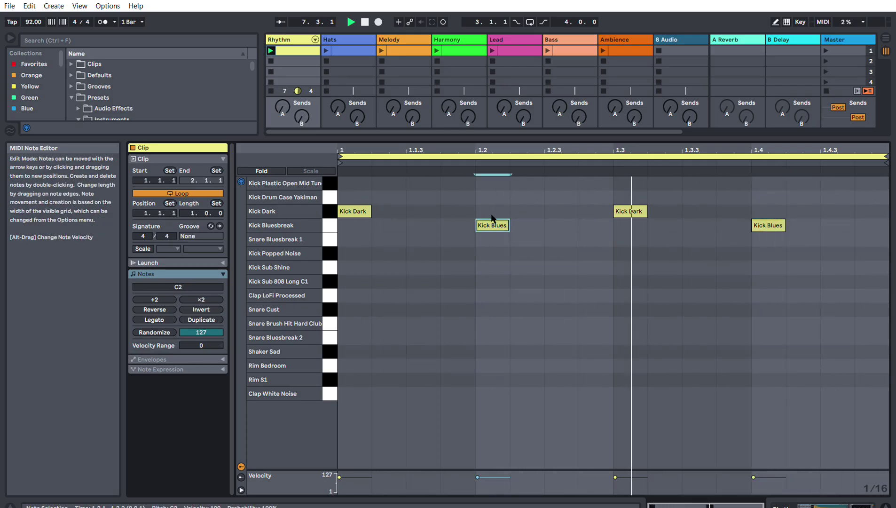
drag(493, 218, 457, 207)
drag(636, 211, 643, 232)
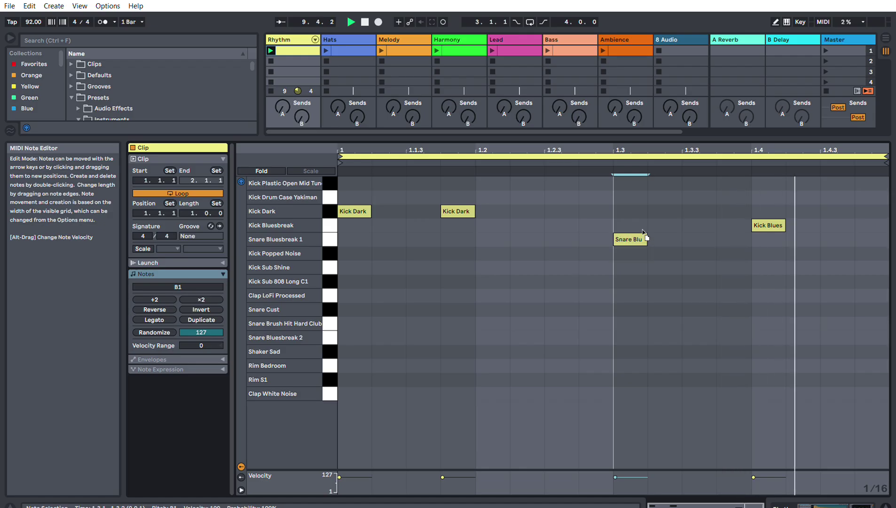
drag(769, 225, 769, 238)
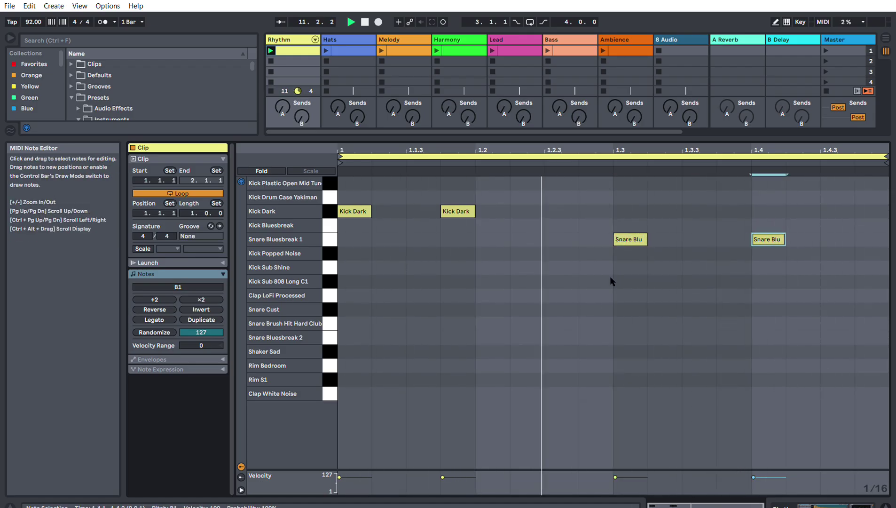
click(474, 210)
drag(474, 211, 496, 207)
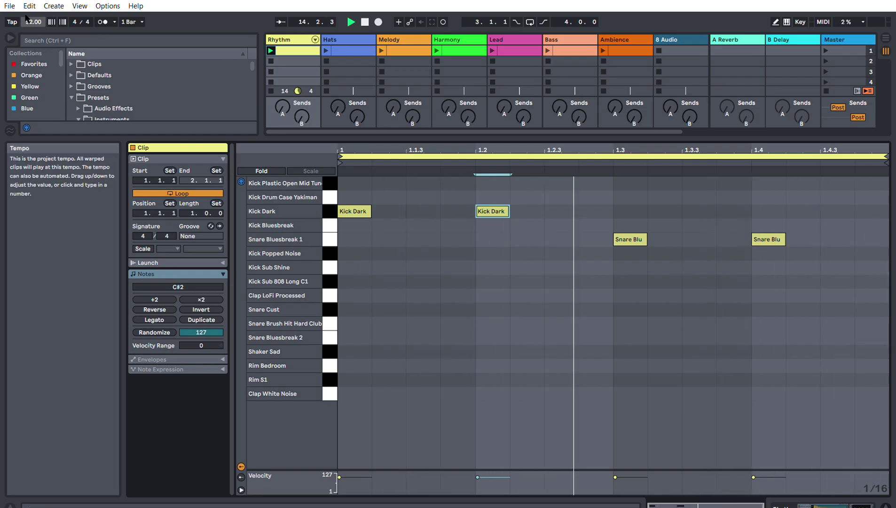
Step: Set the tempo to 106 BPM and copy the Rhythm clip into the track's second slot, launching the copy
drag(33, 22, 32, 11)
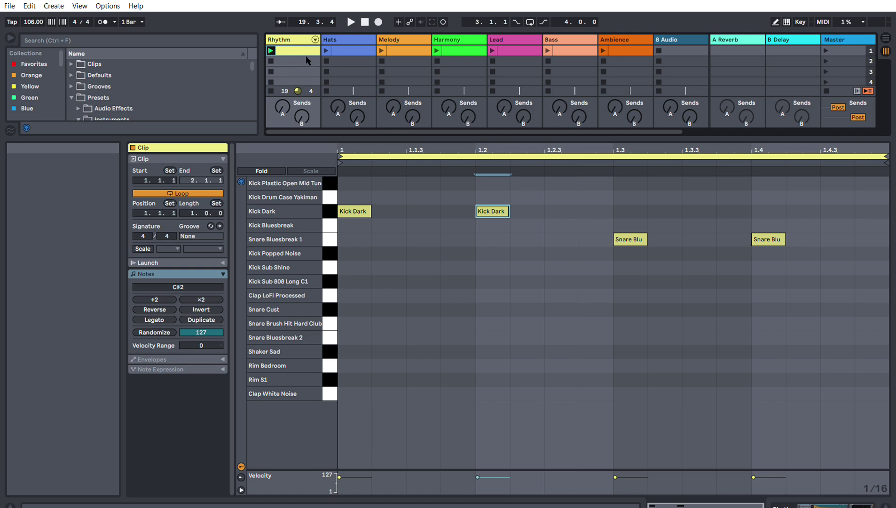
click(290, 57)
key(ctrl+v)
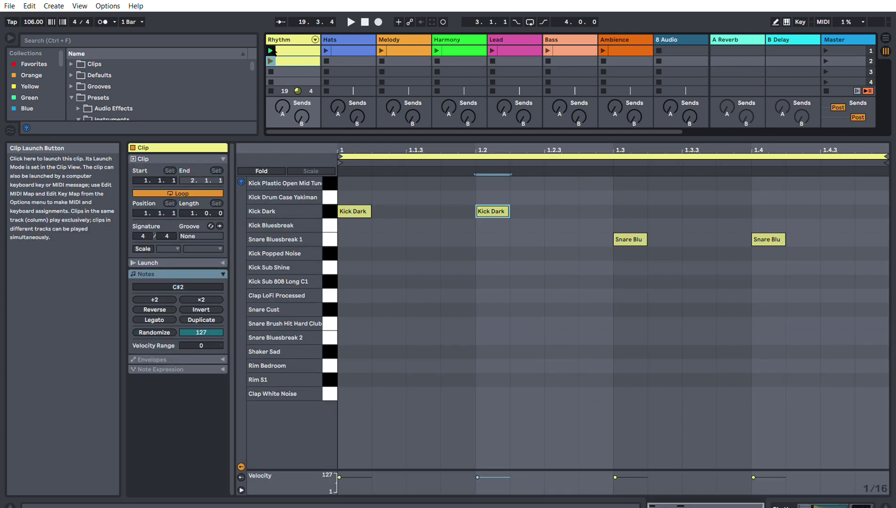
click(271, 61)
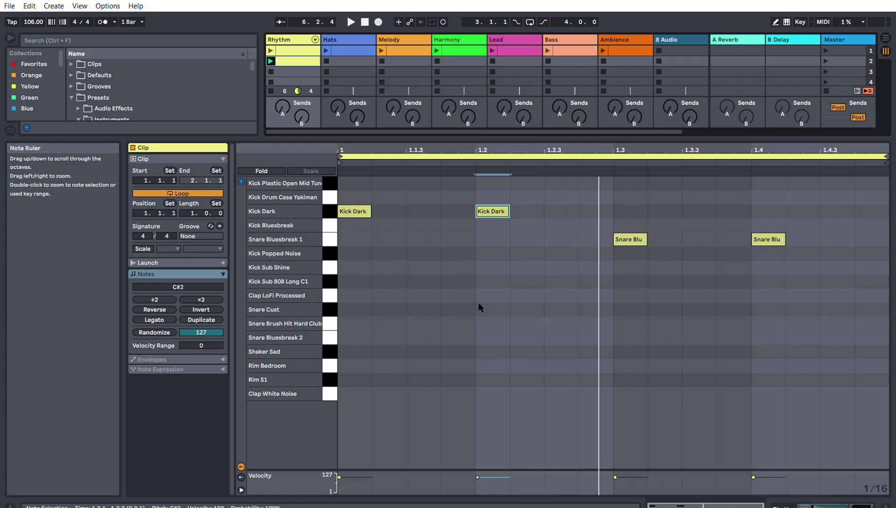
Step: Try a Snare Cust note at 1.3.4, just before beat 4, in the playing clip
double_click(660, 308)
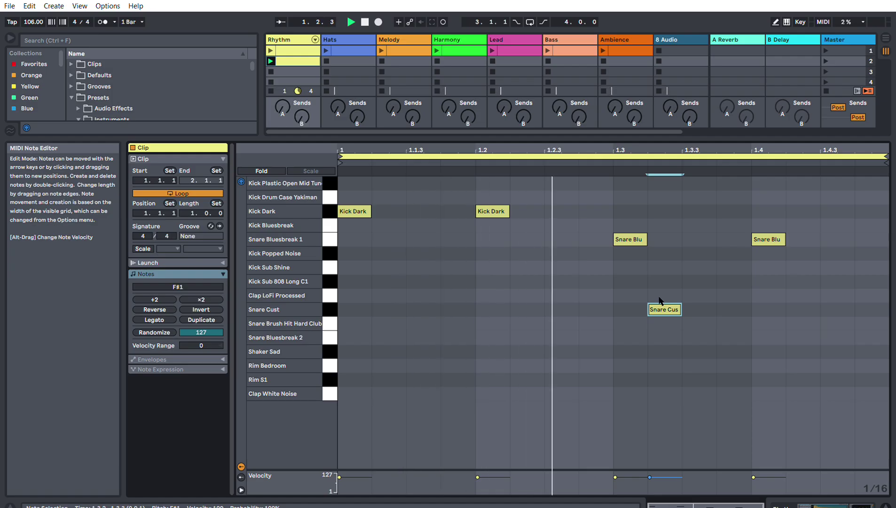
drag(660, 301, 739, 300)
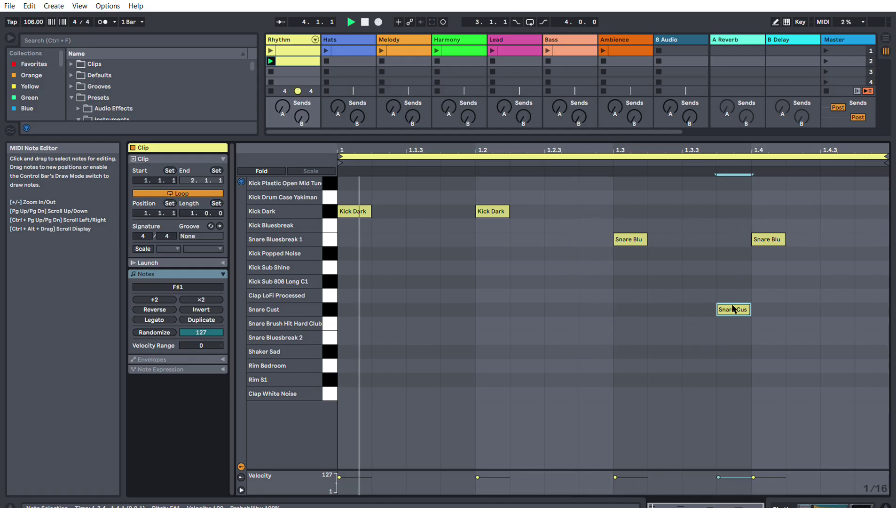
key(space)
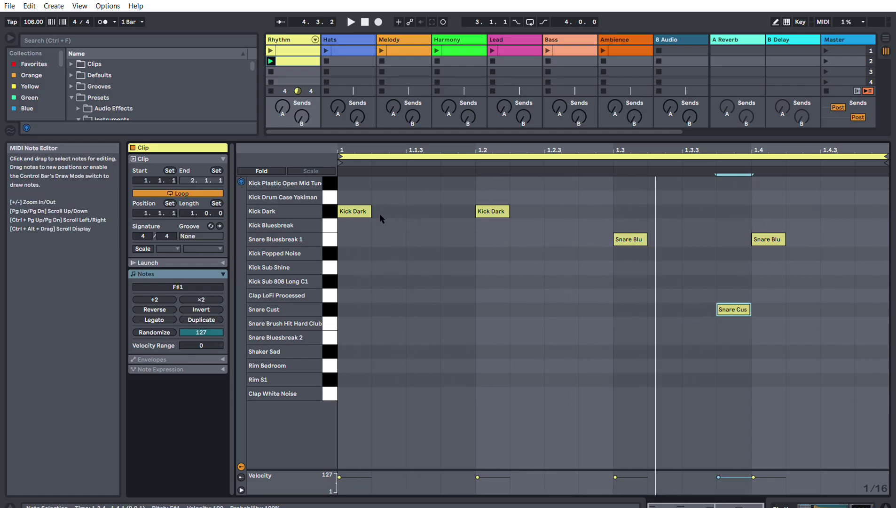
Step: Add a Kick Drum Case Yakiman note at 1.1.4, just before beat 2, and play the clip
double_click(381, 226)
drag(382, 225, 464, 195)
key(space)
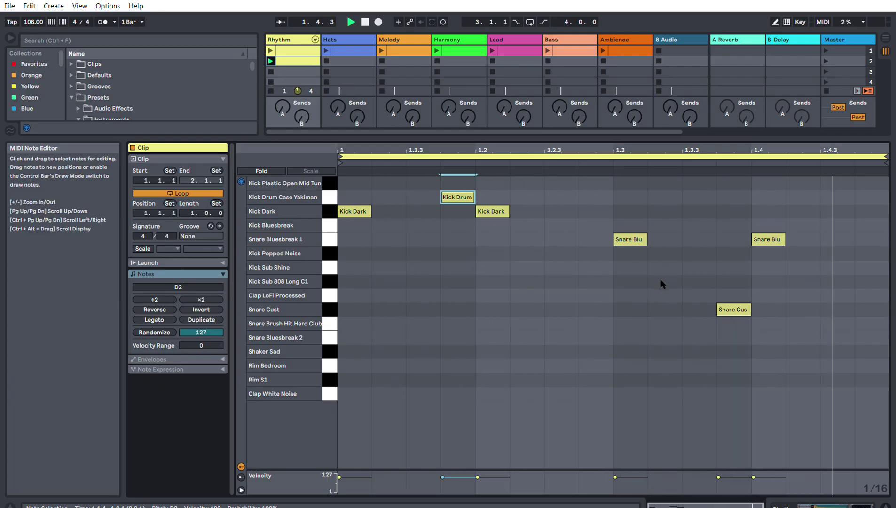
Step: Try the Snare Cust note at 1.2.2 and at 1.1.2, and delete it
drag(738, 307, 531, 301)
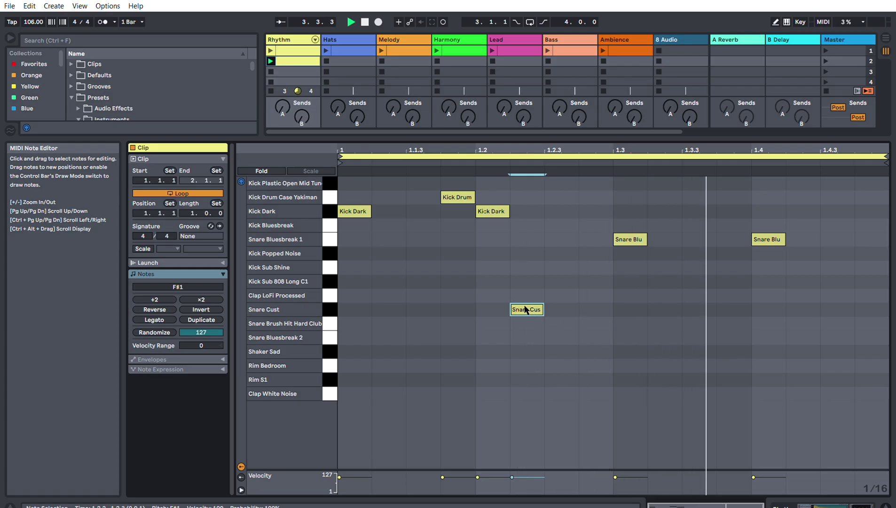
drag(526, 309, 388, 309)
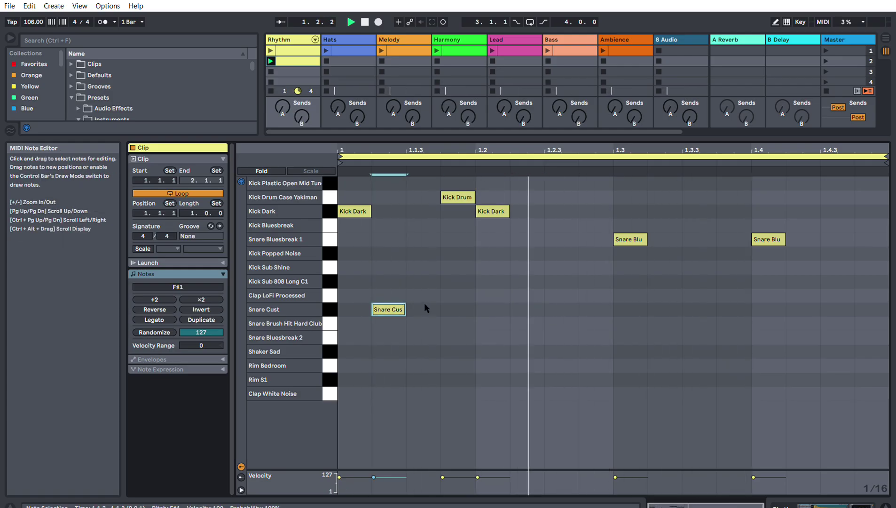
double_click(390, 308)
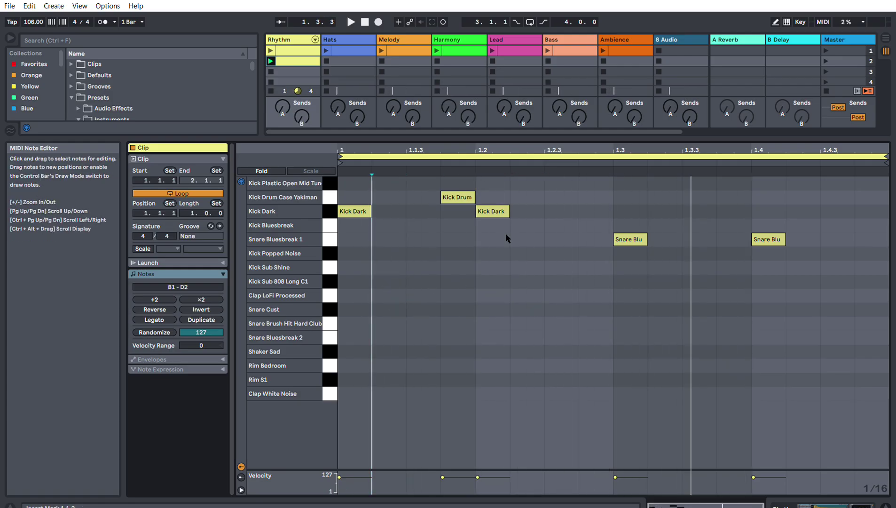
Step: Delete the Kick Drum Case Yakiman note at 1.1.4, add one at 1.1.2, and play the clip
double_click(444, 195)
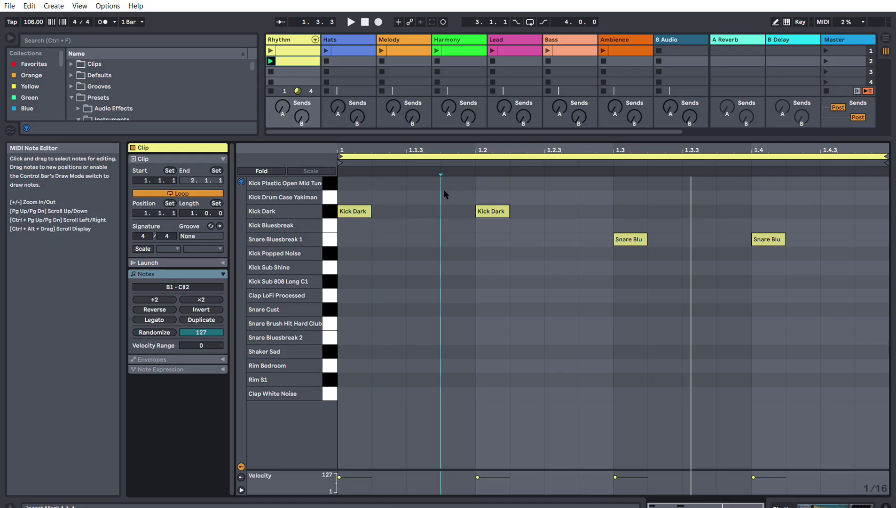
double_click(397, 198)
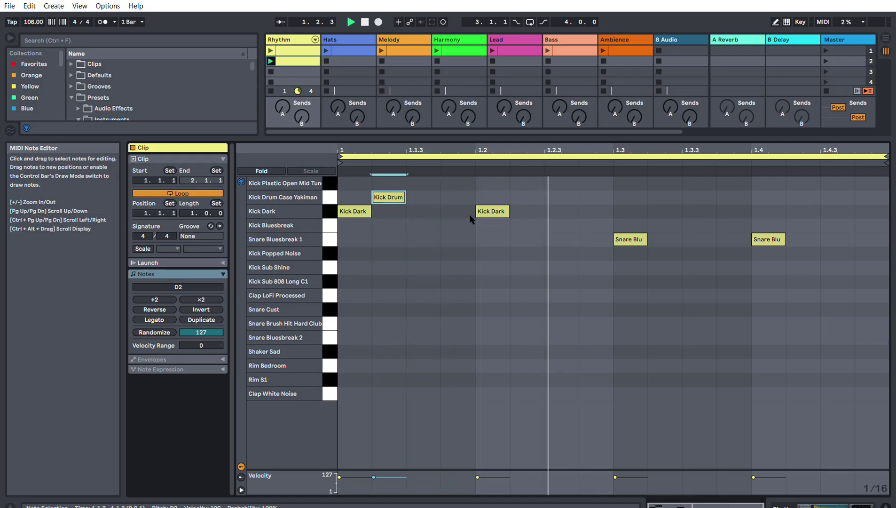
key(space)
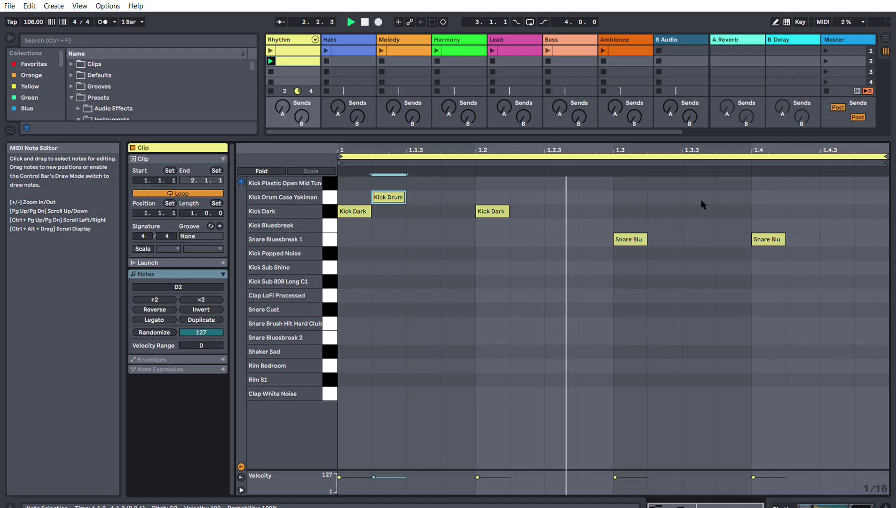
Step: Add a Kick Plastic Open Mid note at 1.3.3, and try another at 1.2.3 before deleting that one
double_click(703, 211)
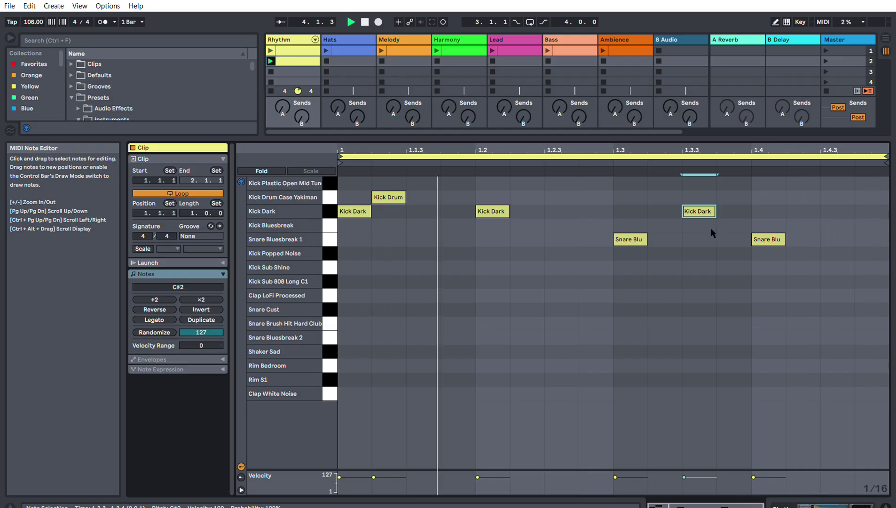
drag(697, 212, 697, 184)
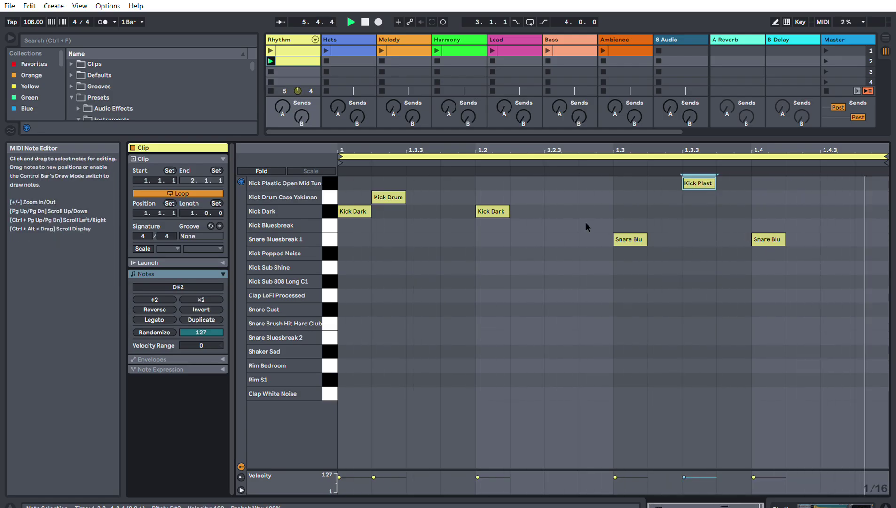
double_click(562, 183)
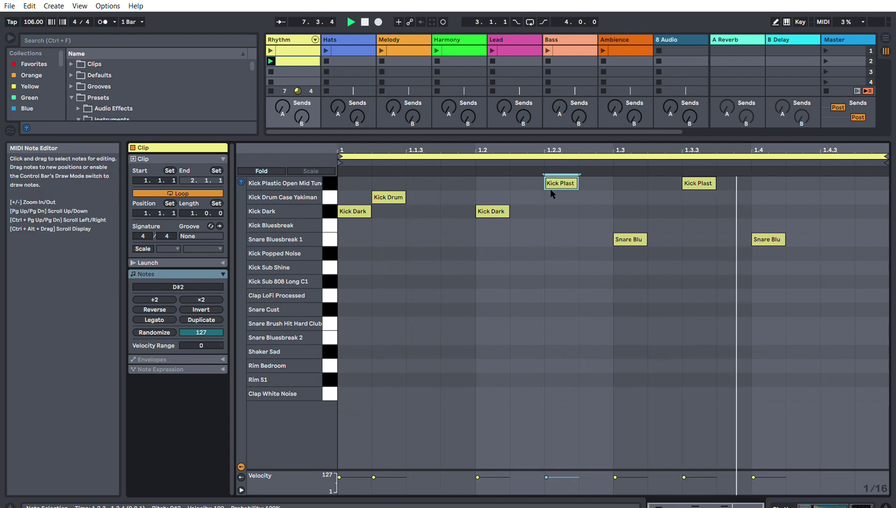
double_click(557, 178)
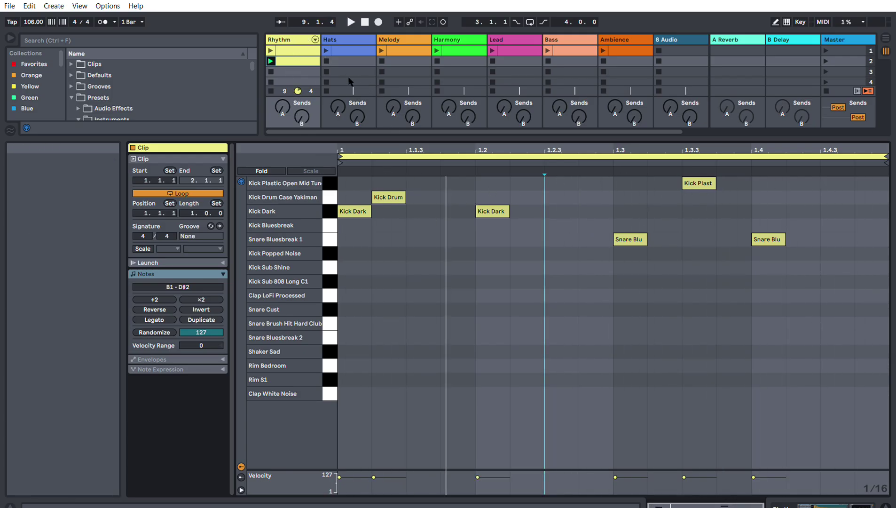
Step: Paste a copy of the second Rhythm clip into the track's third slot
click(295, 50)
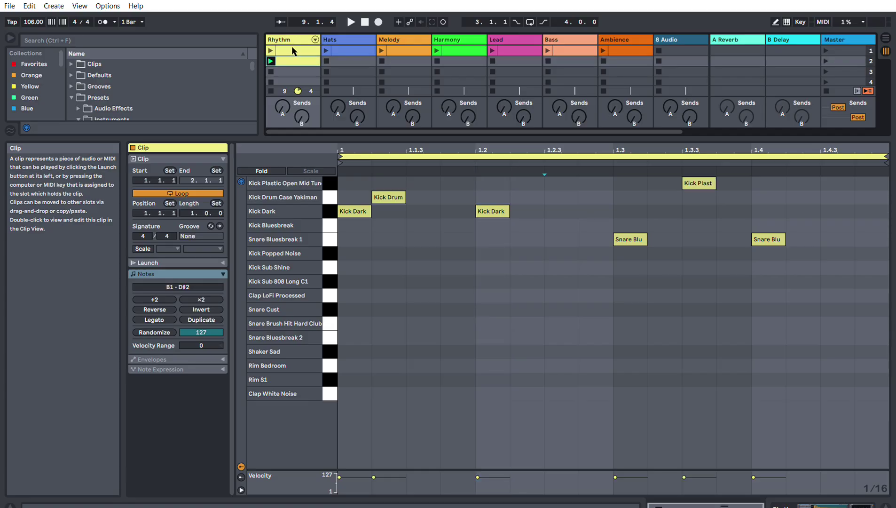
click(296, 71)
key(ctrl+v)
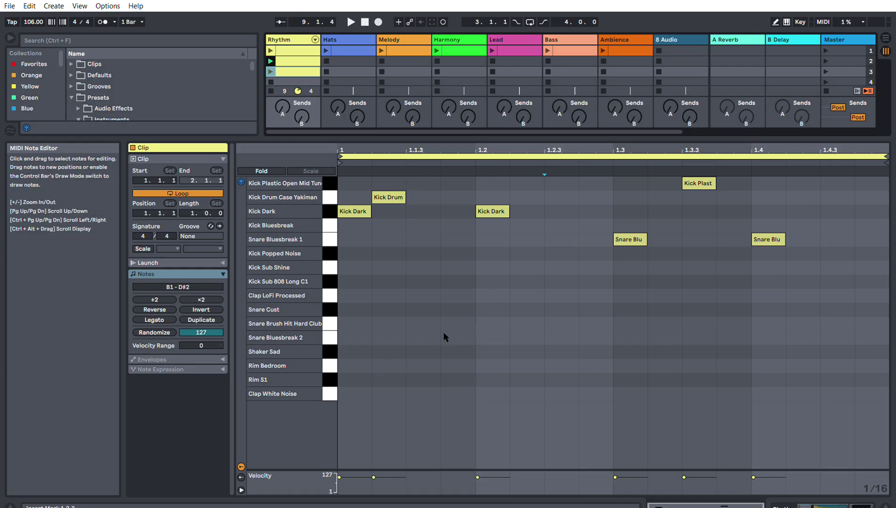
Step: Launch the third clip and add a Snare Bluesbreak 2 note at 1.1.4, Rim Bedroom at 1.2.4 and Snare Cust at 1.3.2
double_click(473, 333)
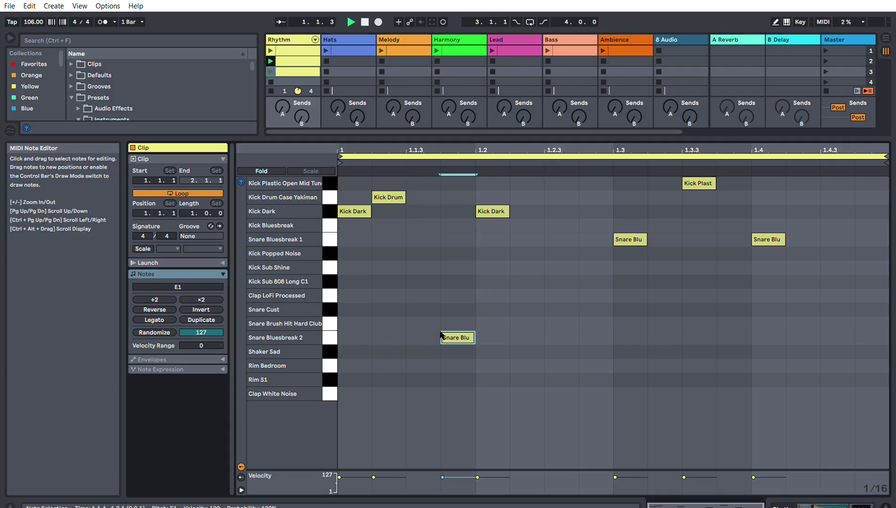
click(271, 71)
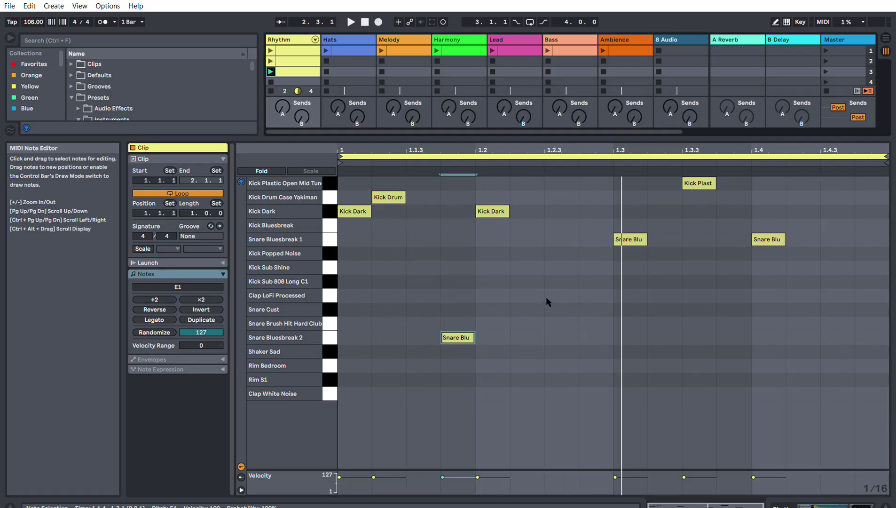
double_click(560, 309)
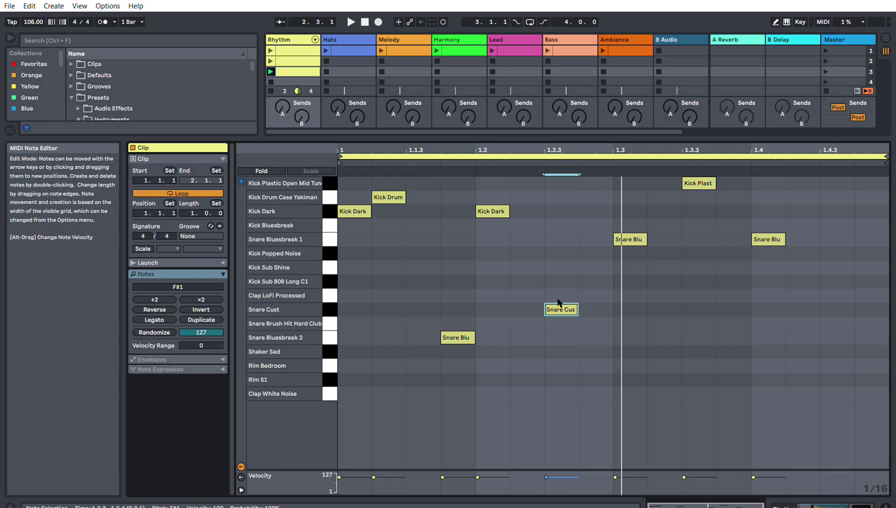
drag(562, 307, 597, 354)
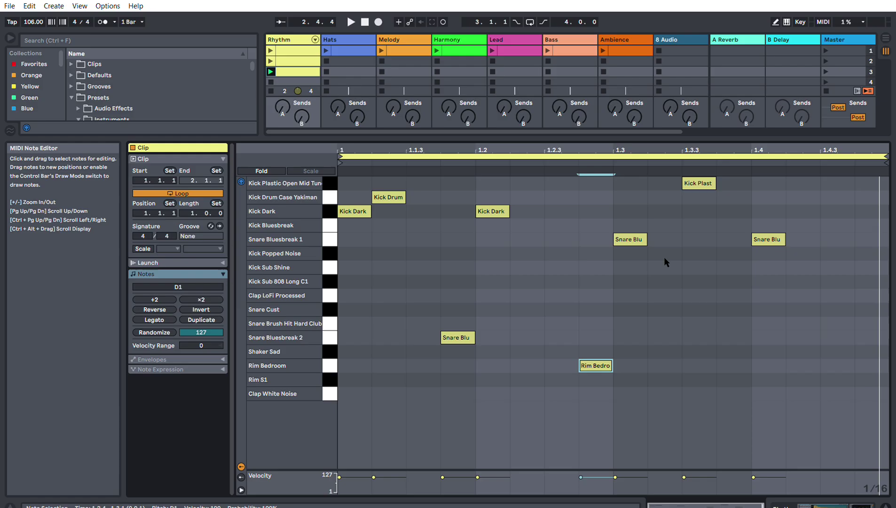
double_click(665, 306)
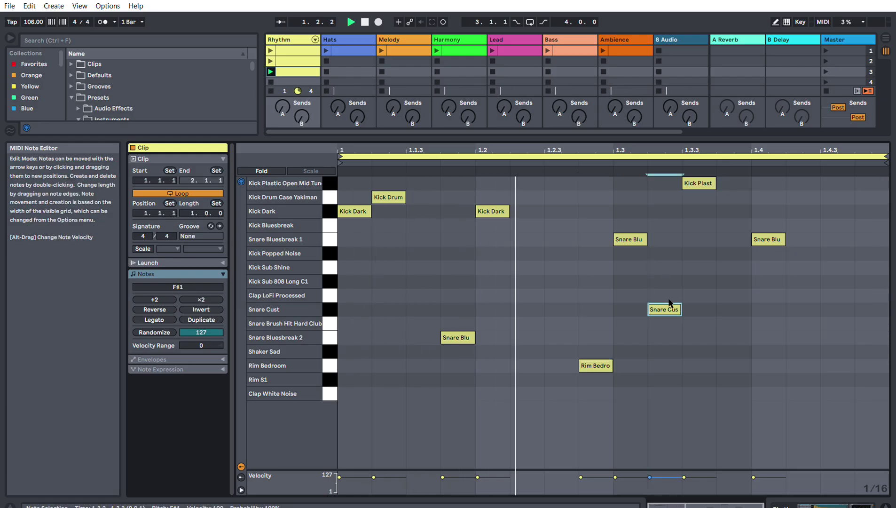
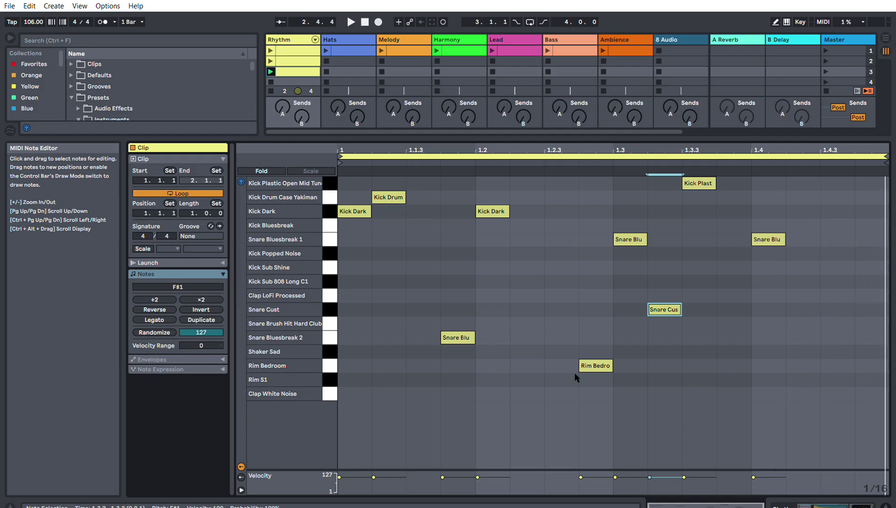
Step: Add a Clap White Noise note at 1.4.4, play the clip, and move the note one sixteenth earlier
double_click(860, 392)
key(space)
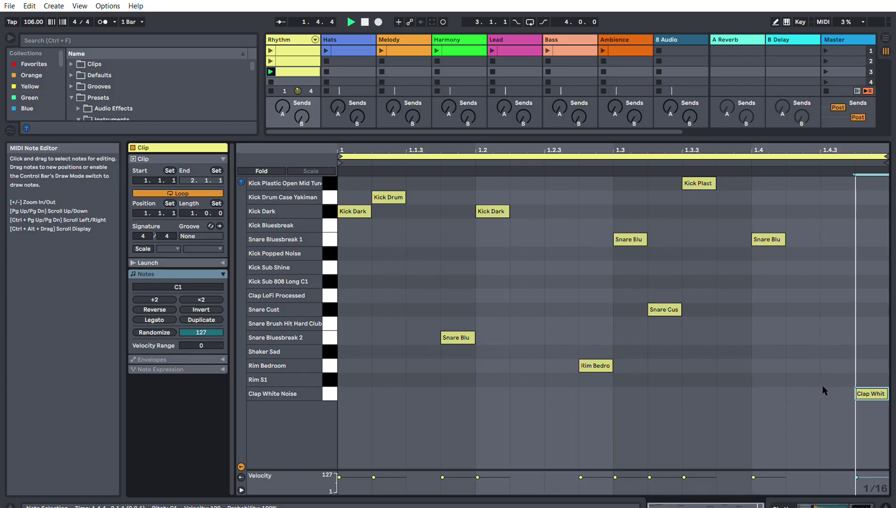
drag(860, 388, 823, 393)
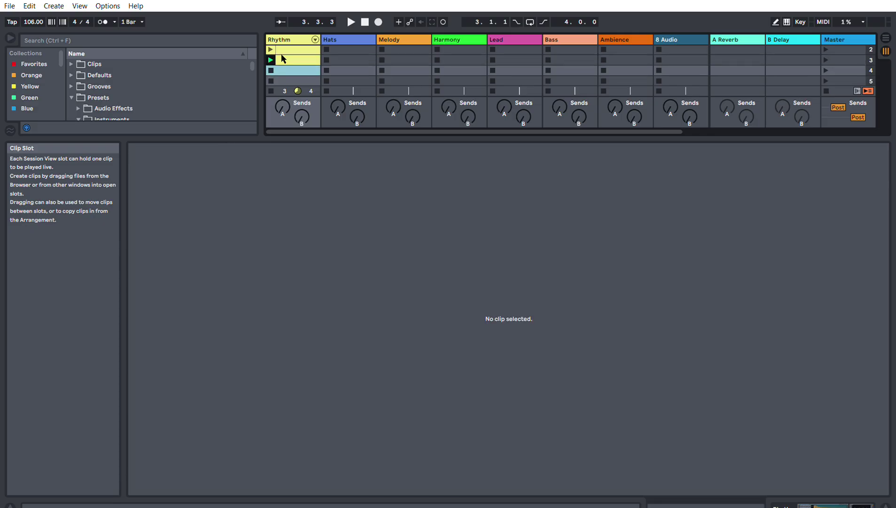
Step: Paste the copied clip into the Rhythm track's fourth slot, reduce it to Kick Dark notes on all four beats, and launch it
key(Down)
key(ctrl+v)
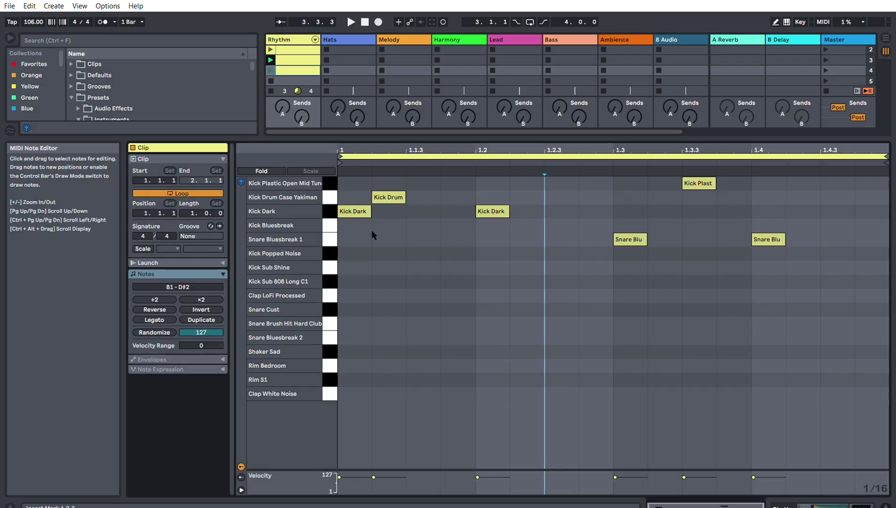
double_click(390, 197)
drag(629, 239, 629, 211)
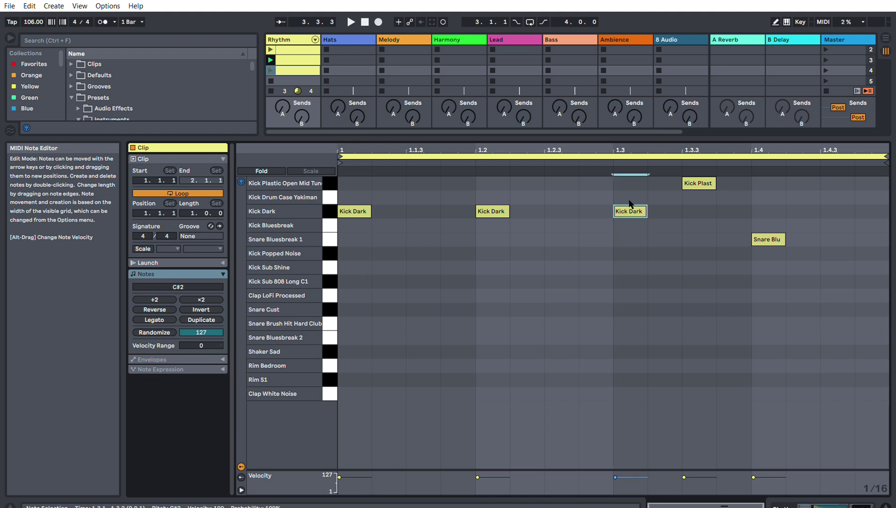
click(699, 181)
double_click(699, 181)
drag(767, 238, 762, 201)
key(space)
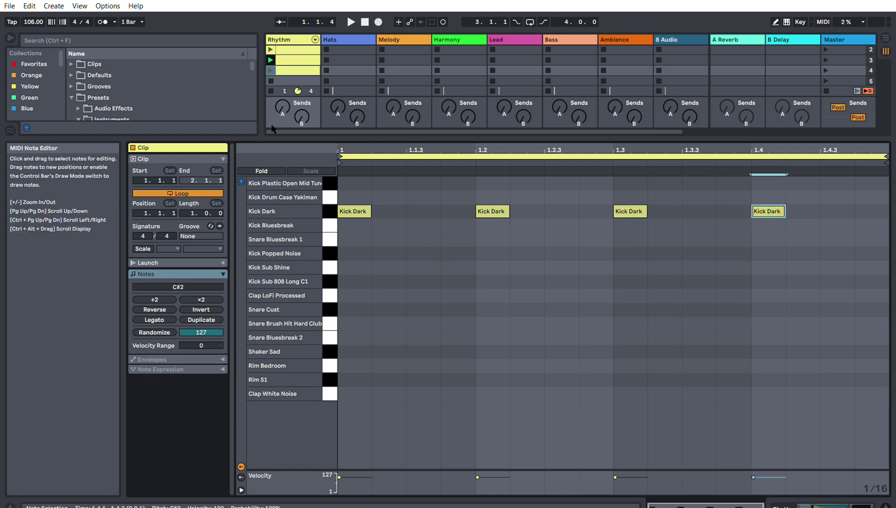
click(271, 70)
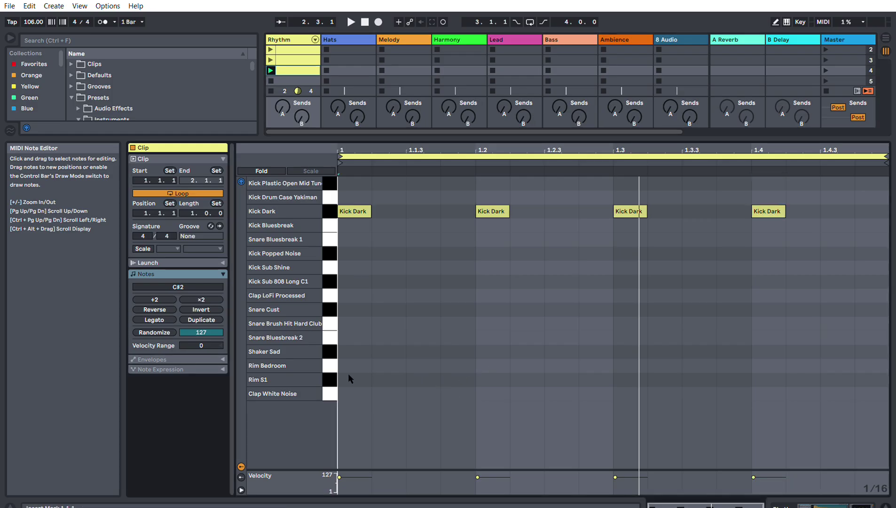
Step: Add Clap White Noise notes on all four beats of the fourth clip
double_click(351, 392)
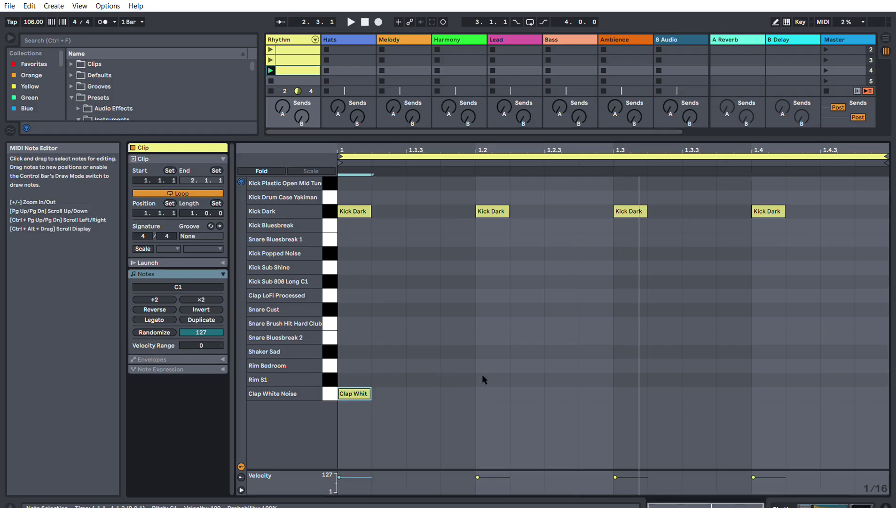
double_click(493, 394)
double_click(625, 394)
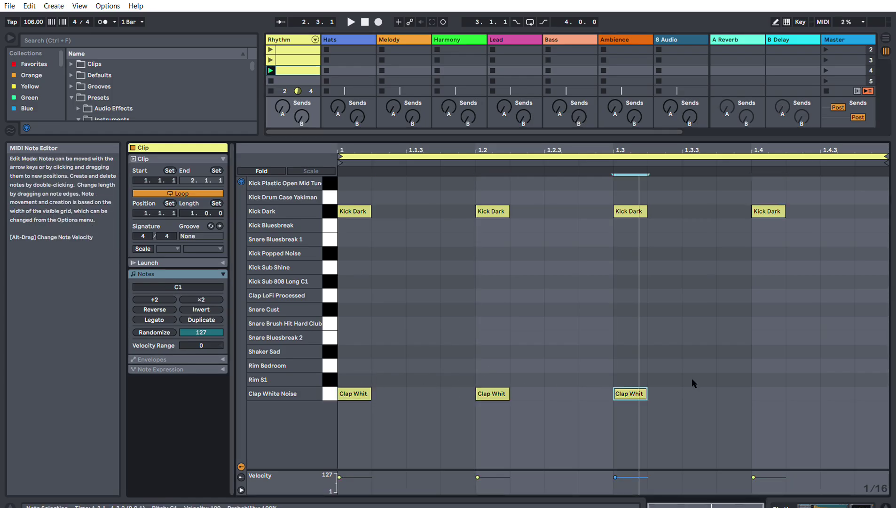
double_click(770, 393)
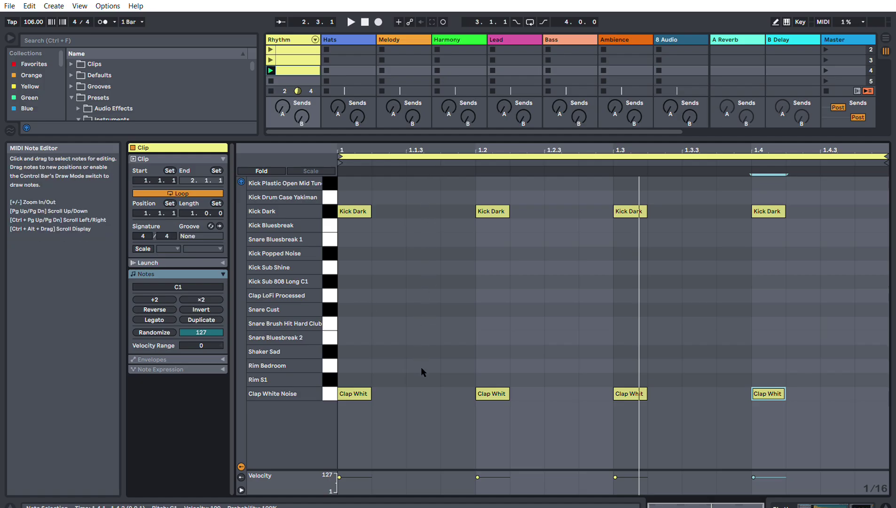
Step: Add Rim S1 notes at 1.1.3, 1.2.3, 1.3.3 and 1.4.3, and play the clip
double_click(423, 379)
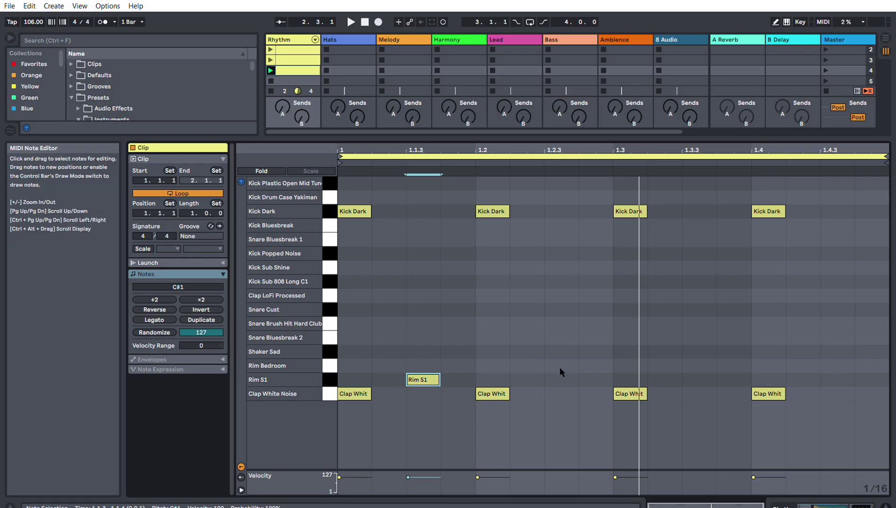
double_click(562, 379)
double_click(699, 379)
click(827, 374)
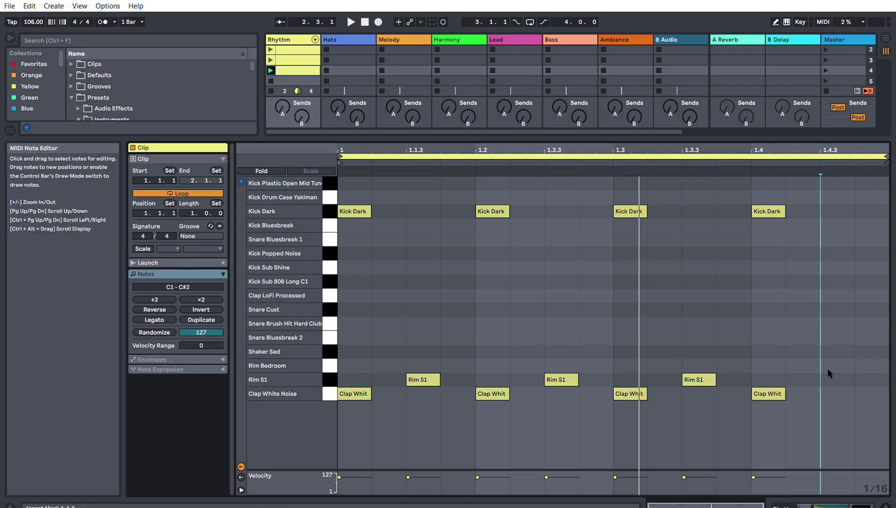
double_click(828, 376)
key(space)
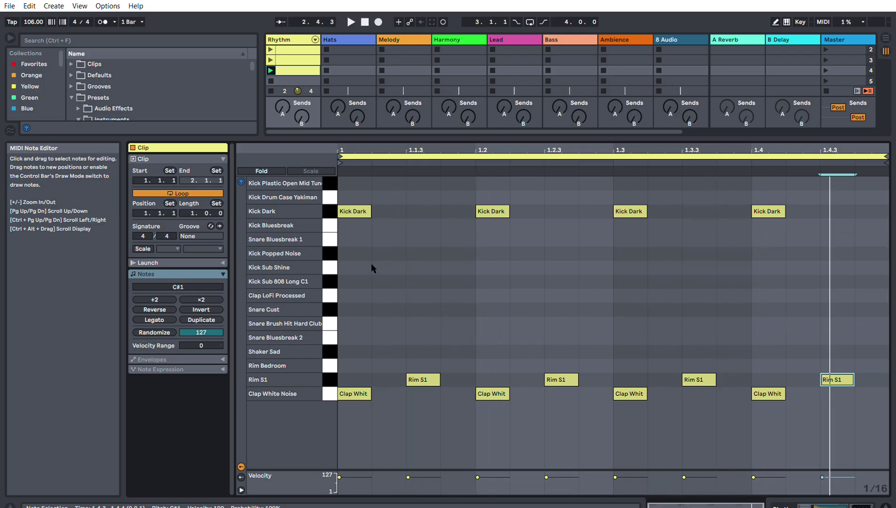
Step: Add extra Kick Dark notes at 1.1.4, 1.2.4 and 1.3.4, and play the clip
double_click(456, 211)
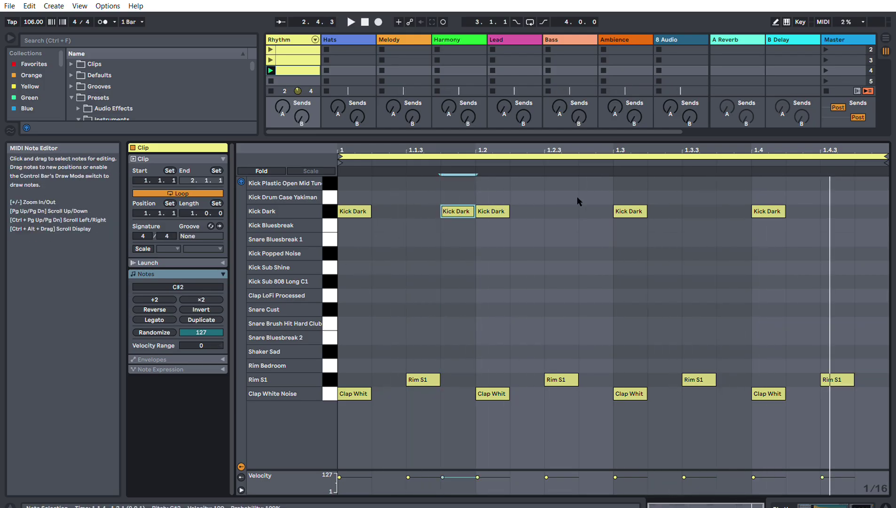
double_click(731, 209)
key(space)
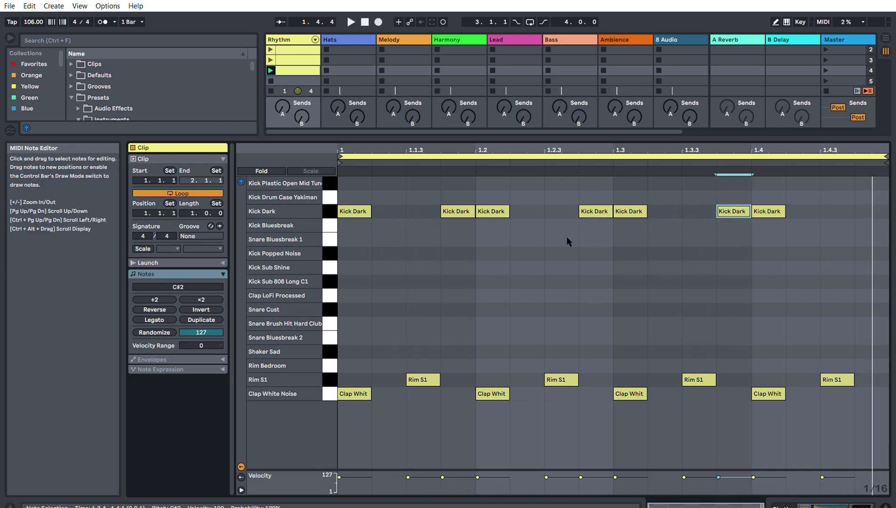
Step: Enlarge the Session View area and rename the fourth Rhythm clip as "fill in"
drag(433, 138, 419, 197)
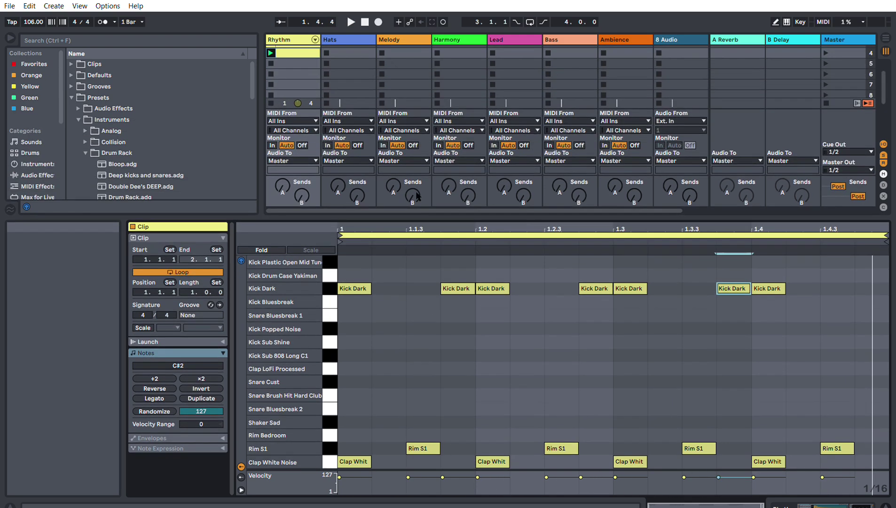
scroll(290, 75, up, 1)
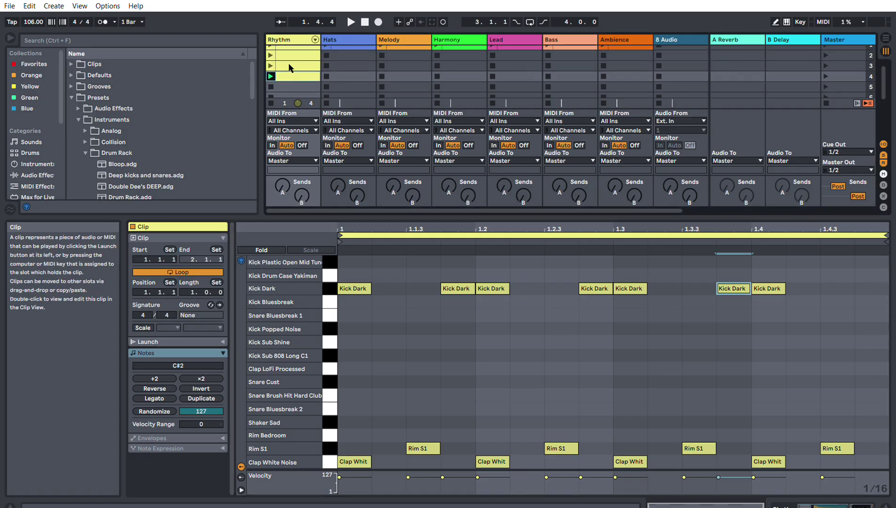
key(ctrl+r)
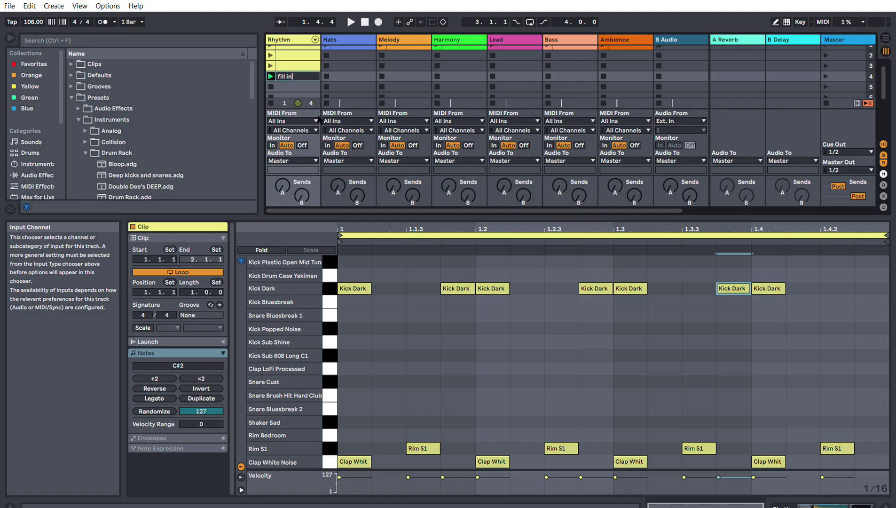
scroll(320, 73, up, 1)
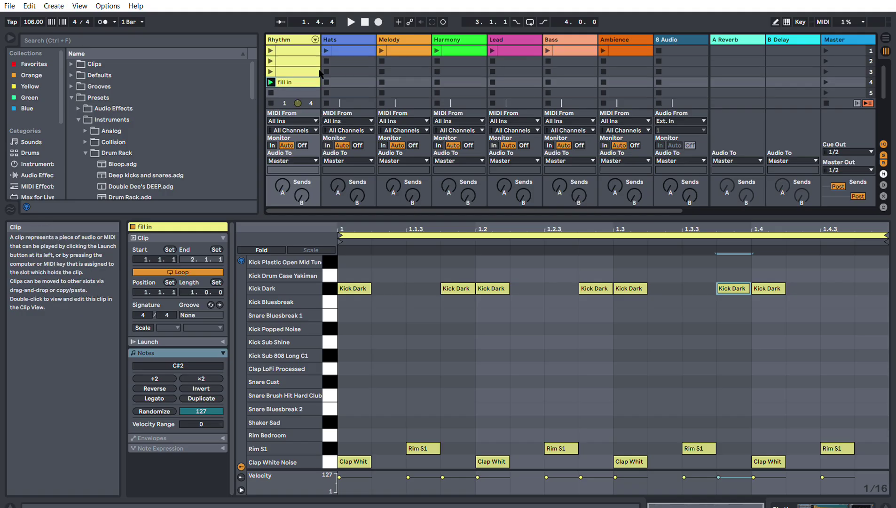
Step: Rename the first, second and third Rhythm clips as "1", "2" and "3"
click(288, 51)
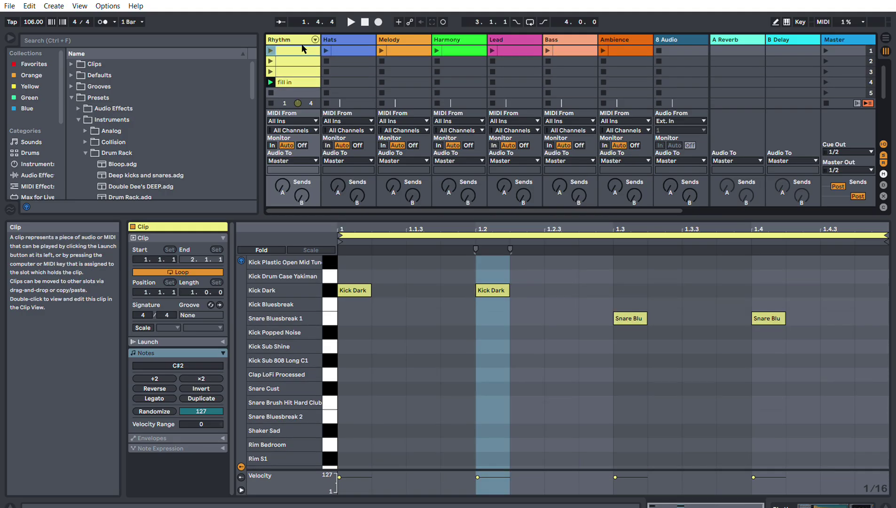
key(ctrl+r)
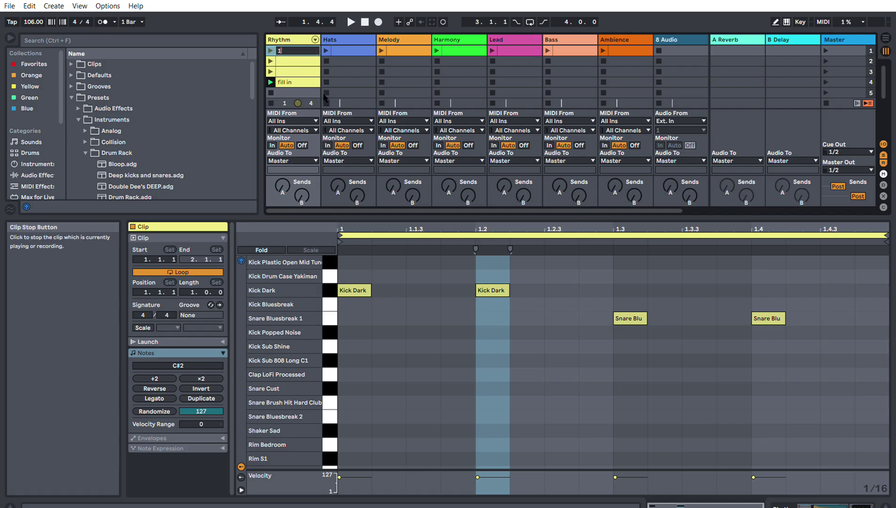
click(285, 59)
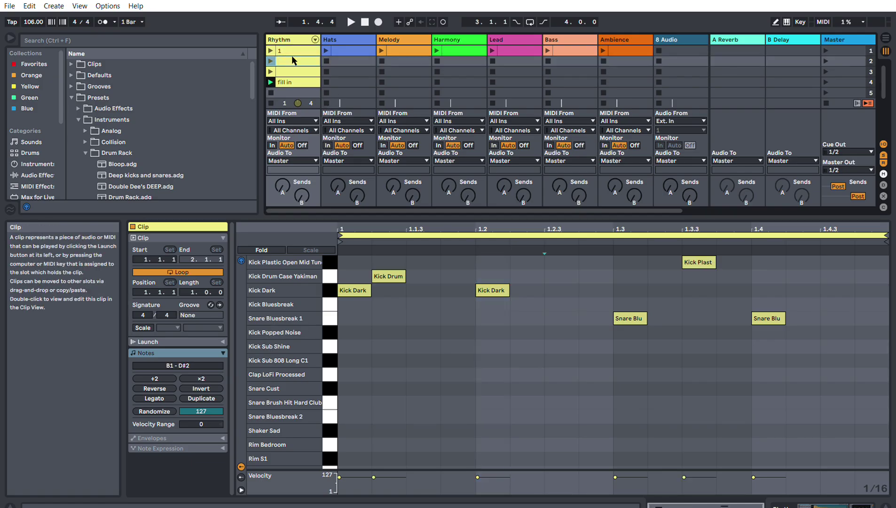
key(ctrl+r)
text(2)
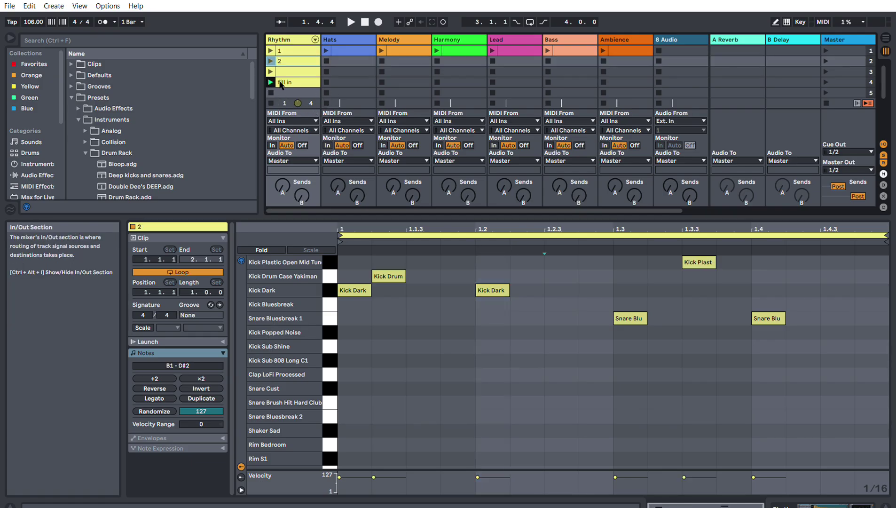
click(282, 71)
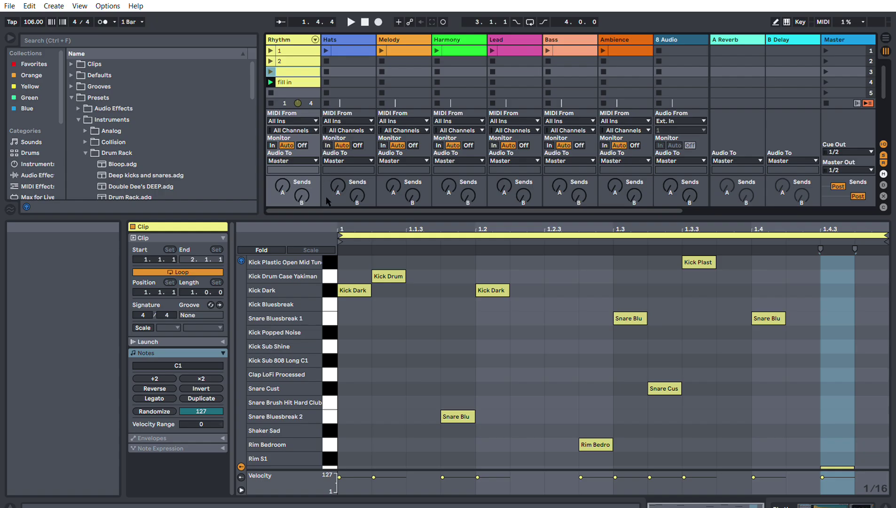
key(ctrl+r)
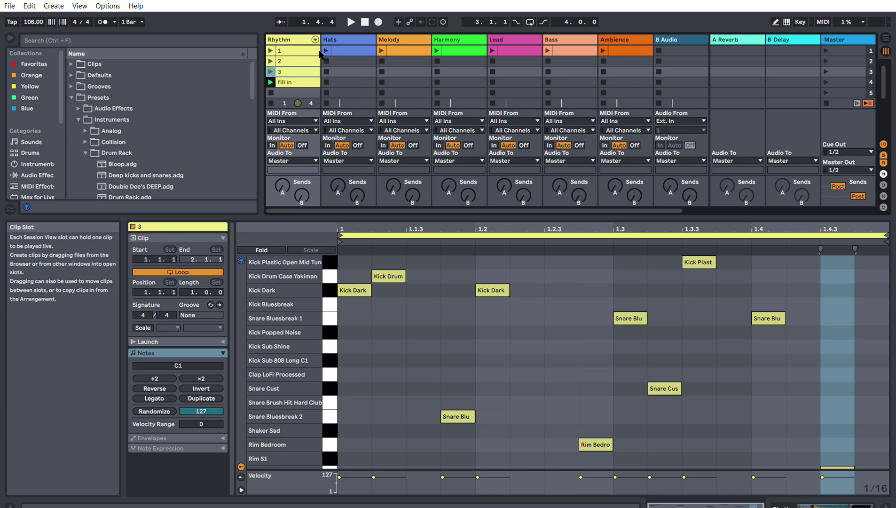
Step: Load the "High hats and sounds.adg" Drum Rack preset onto the Hats track
click(297, 49)
click(356, 39)
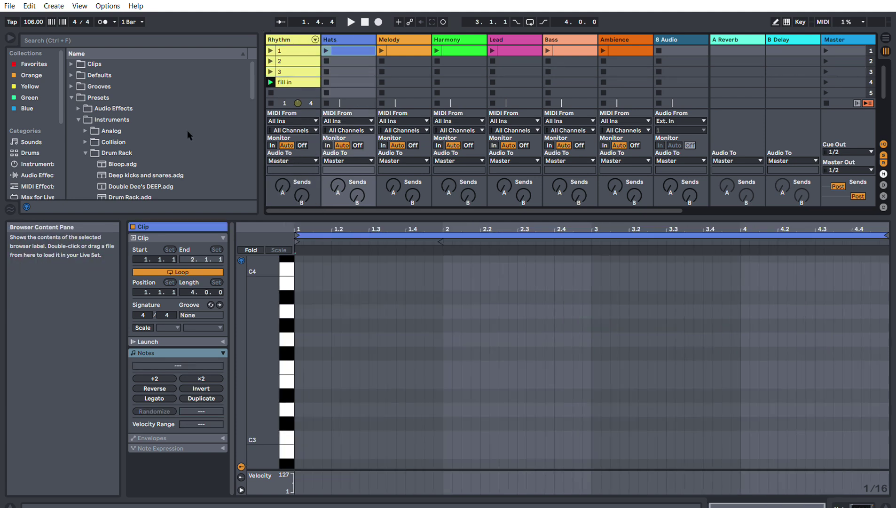
scroll(186, 136, down, 2)
click(153, 172)
scroll(153, 148, down, 2)
scroll(155, 147, down, 2)
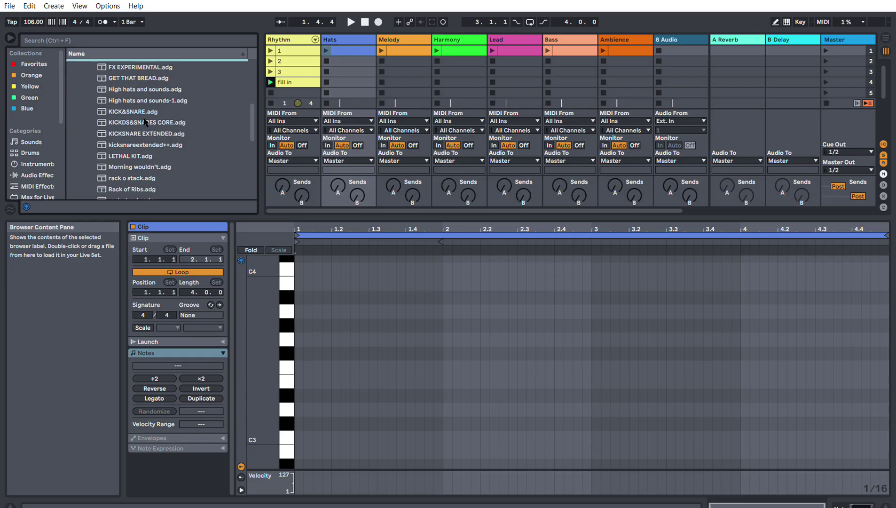
click(139, 87)
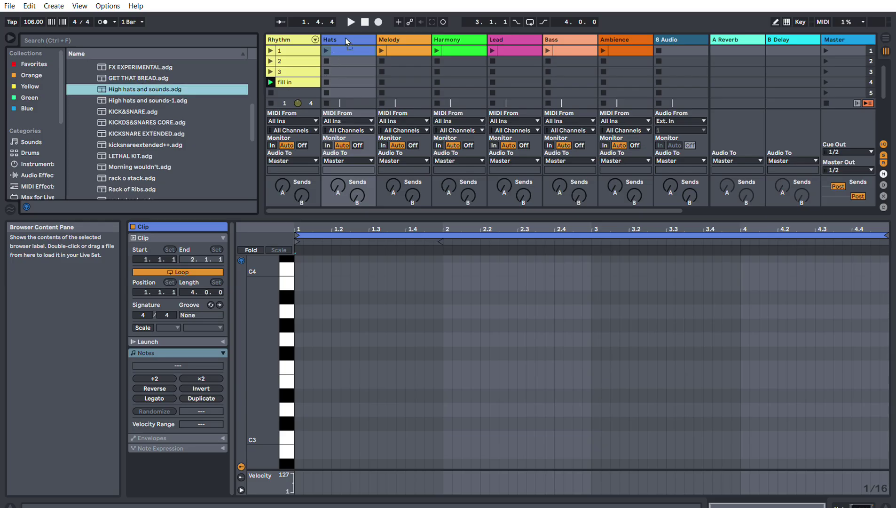
drag(352, 45, 346, 40)
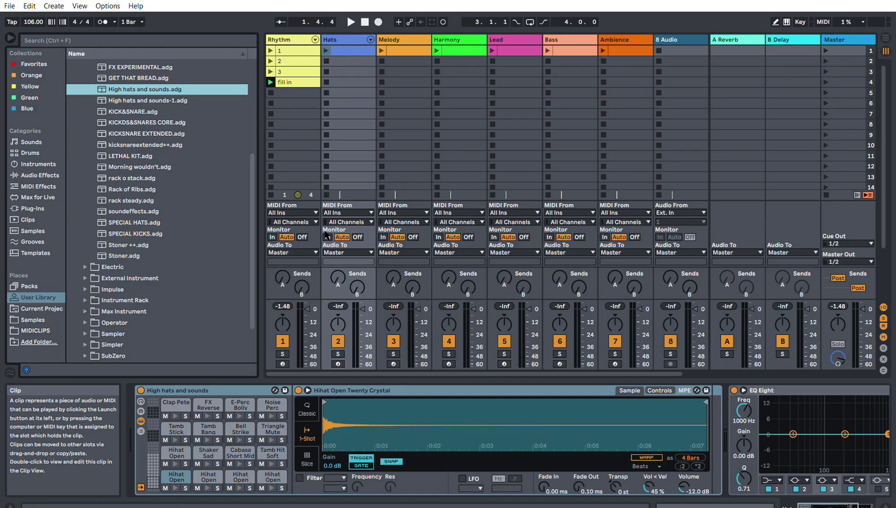
Step: Arm the Hats track, show the rack's closed hi-hat pads and enable the computer MIDI keyboard
click(175, 416)
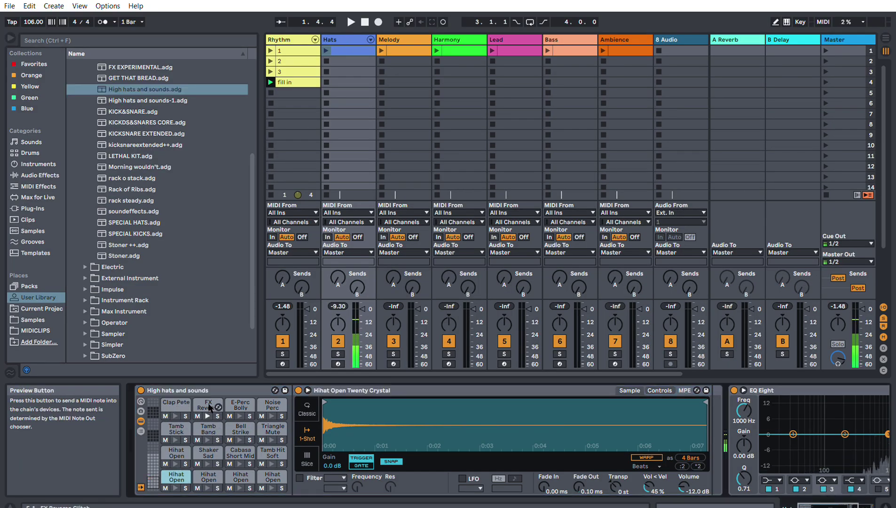
click(337, 364)
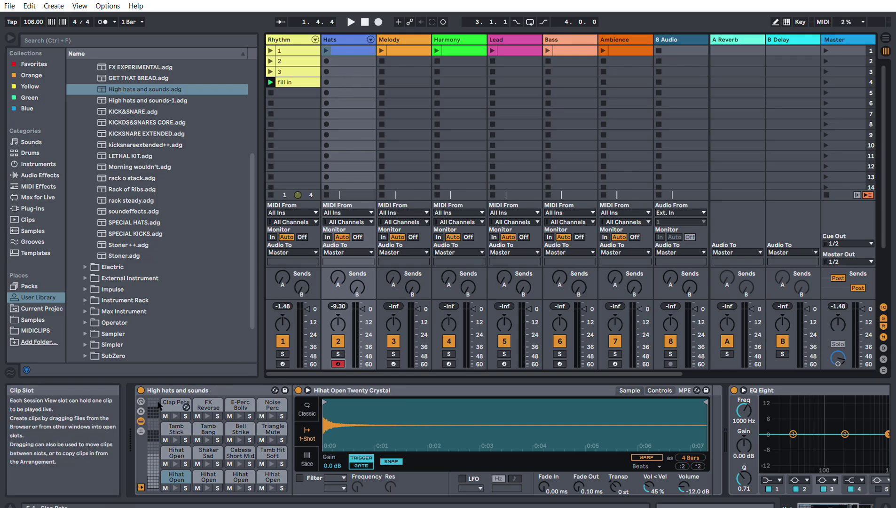
drag(156, 443, 152, 460)
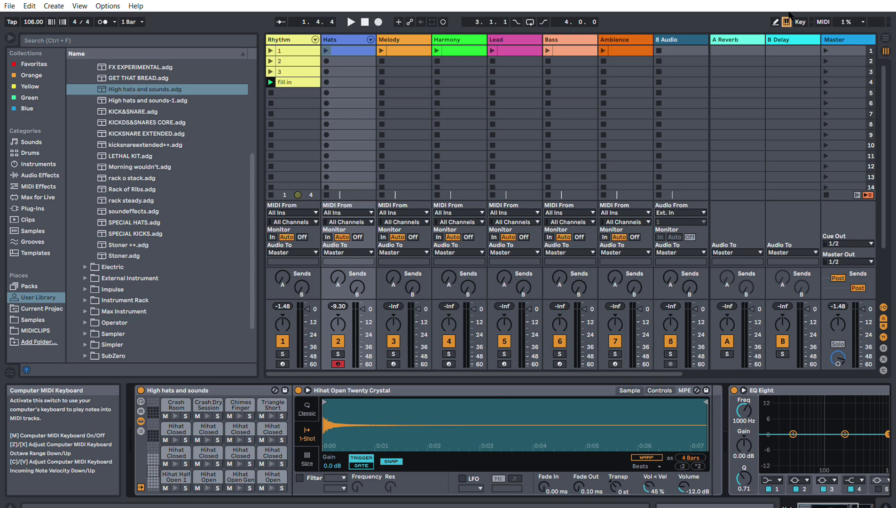
key(Delete)
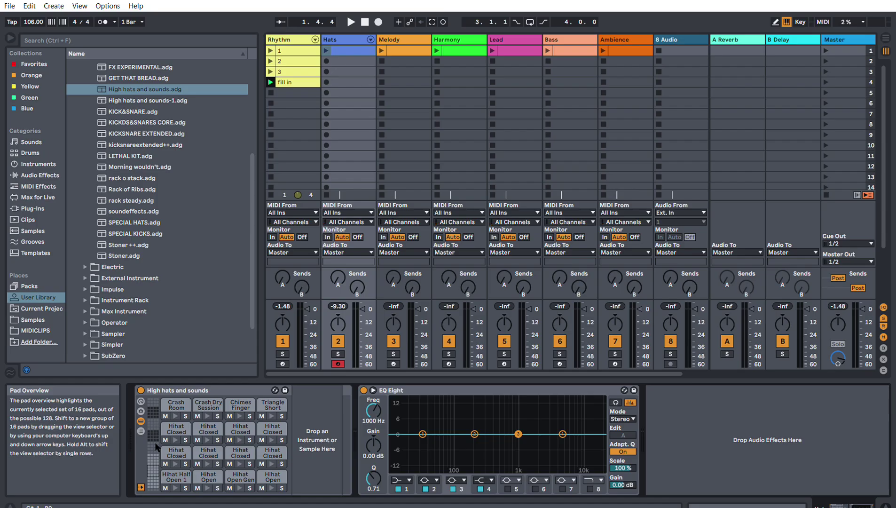
Step: Shift the computer MIDI keyboard's octave down to reach the hi-hat pads and audition their sounds
key(x)
key(z)
key(z)
key(z)
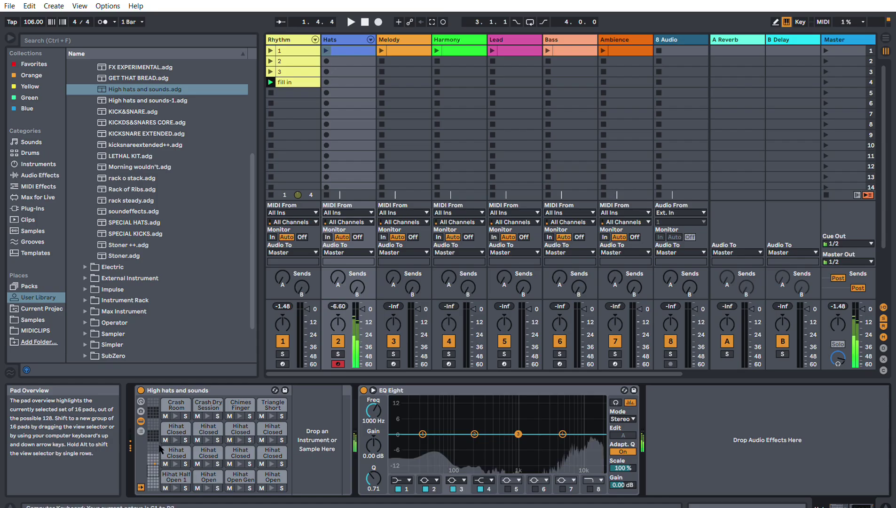
key(a)
key(s)
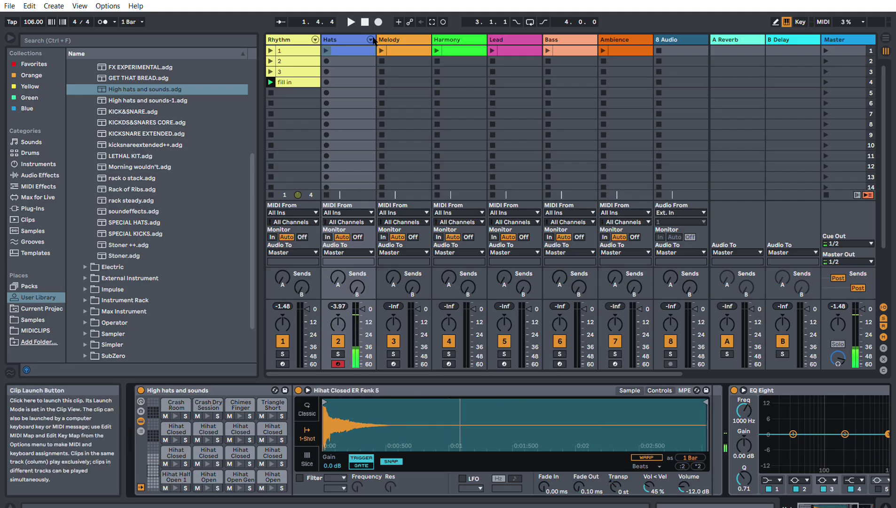
Step: Launch Rhythm clip 1 and shorten the first Hats clip's loop length to one bar
double_click(350, 46)
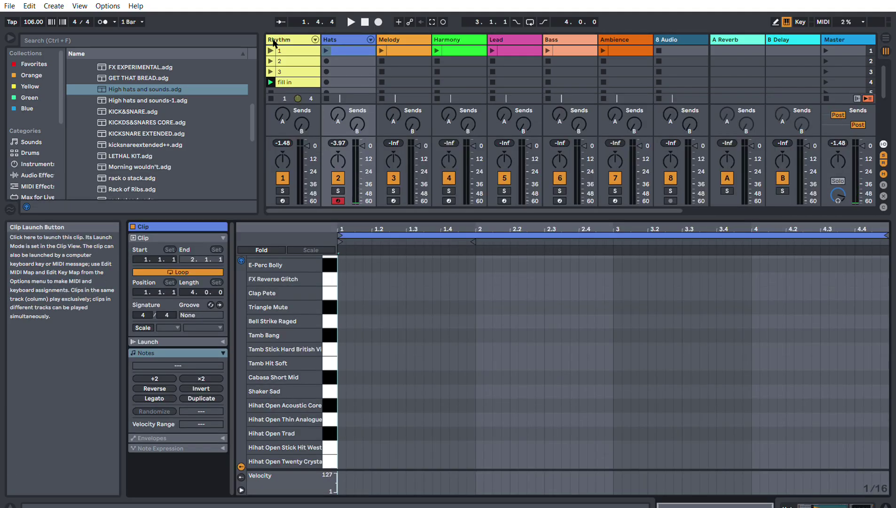
click(270, 50)
click(342, 49)
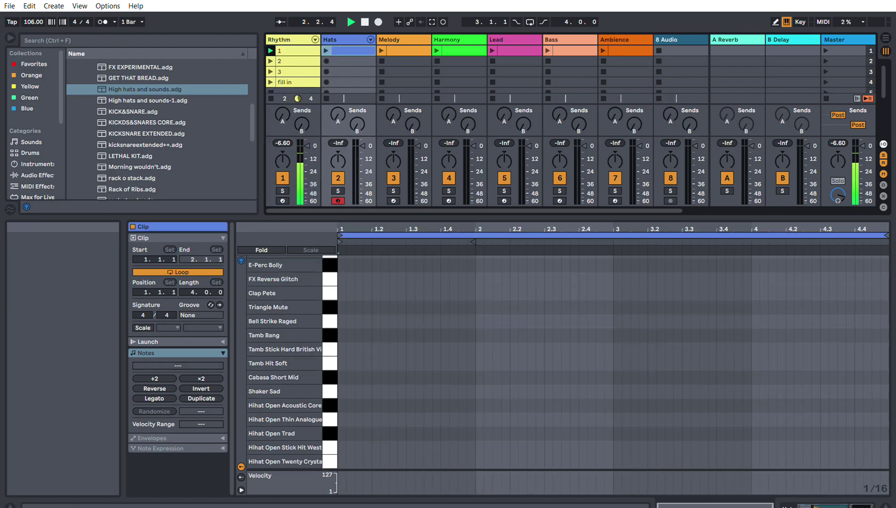
drag(886, 236, 475, 238)
click(405, 235)
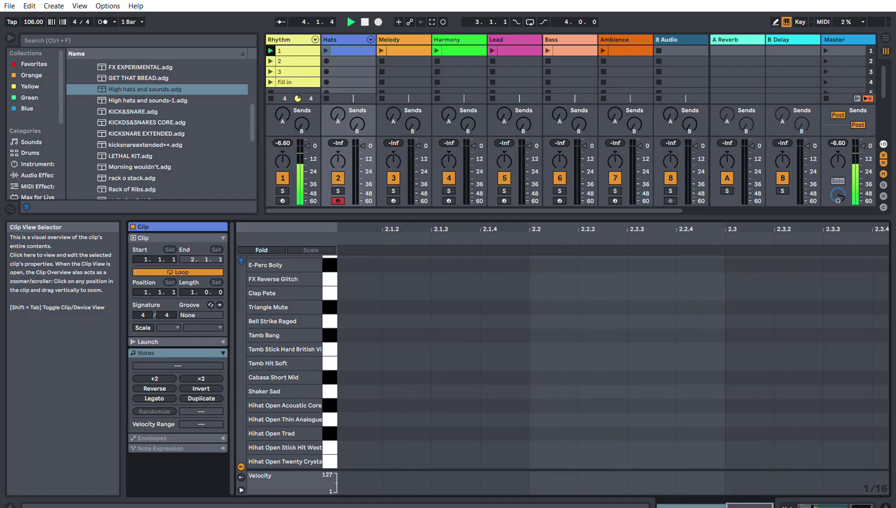
key(z)
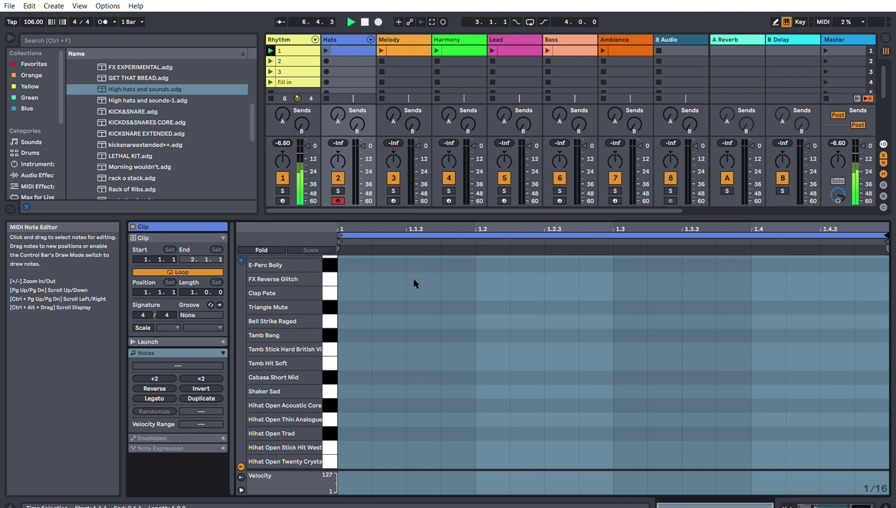
Step: Add Hihat Open Gen Purpose notes at 1.1.3, 1.2.3, 1.3.3 and 1.4.3 in the Hats clip
click(419, 258)
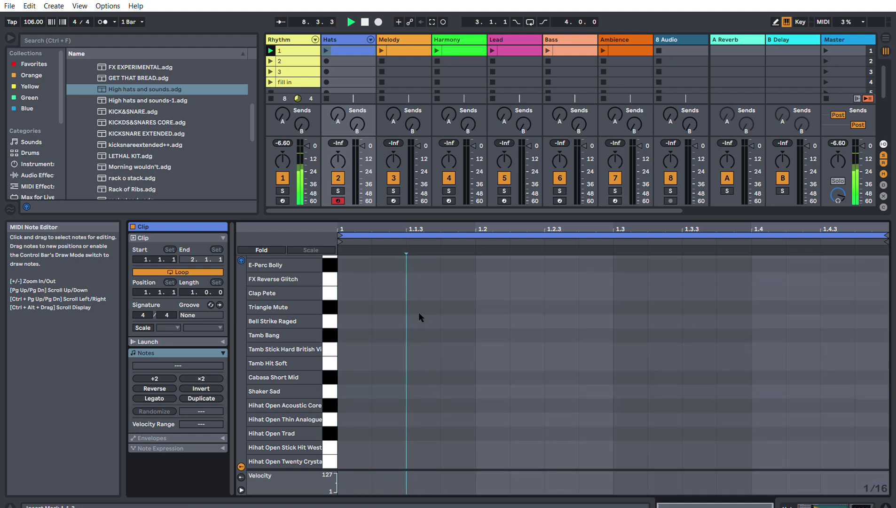
scroll(420, 359, up, 6)
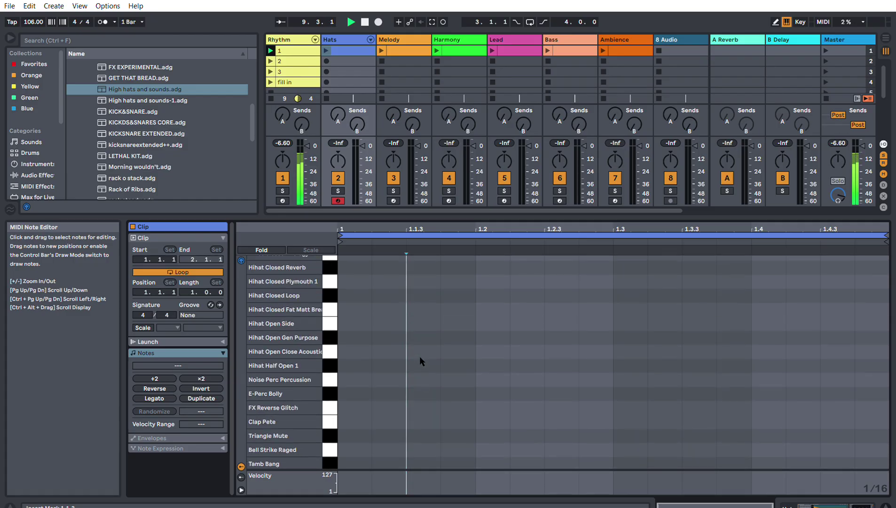
double_click(448, 318)
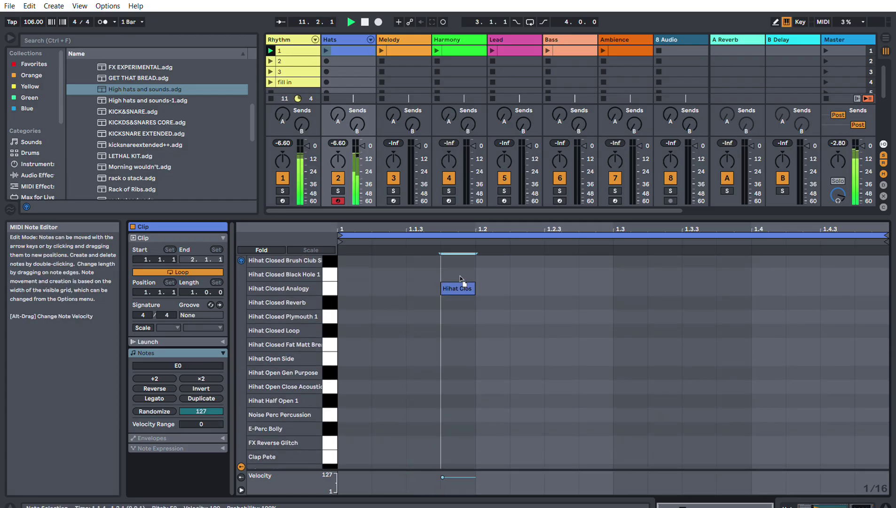
scroll(455, 292, up, 5)
mouse_move(459, 366)
mouse_down()
mouse_move(460, 335)
mouse_move(468, 447)
mouse_move(461, 420)
mouse_move(462, 427)
mouse_move(430, 425)
mouse_up()
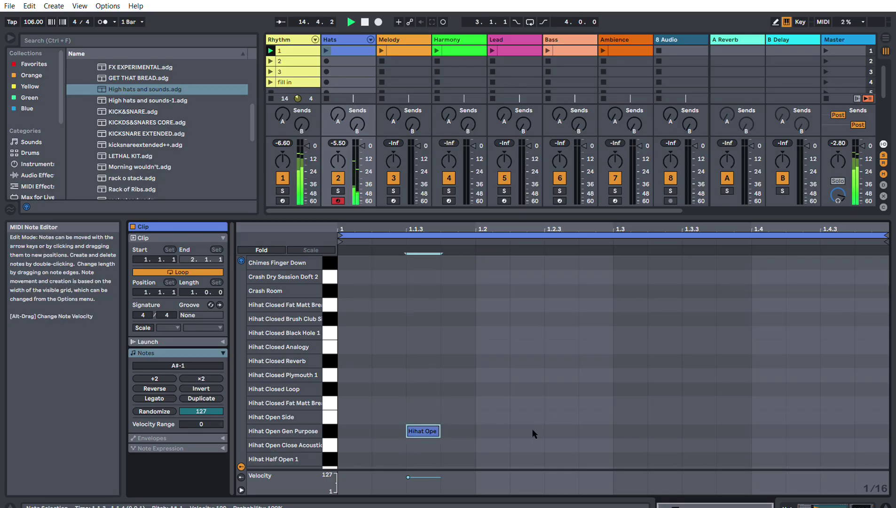
double_click(555, 431)
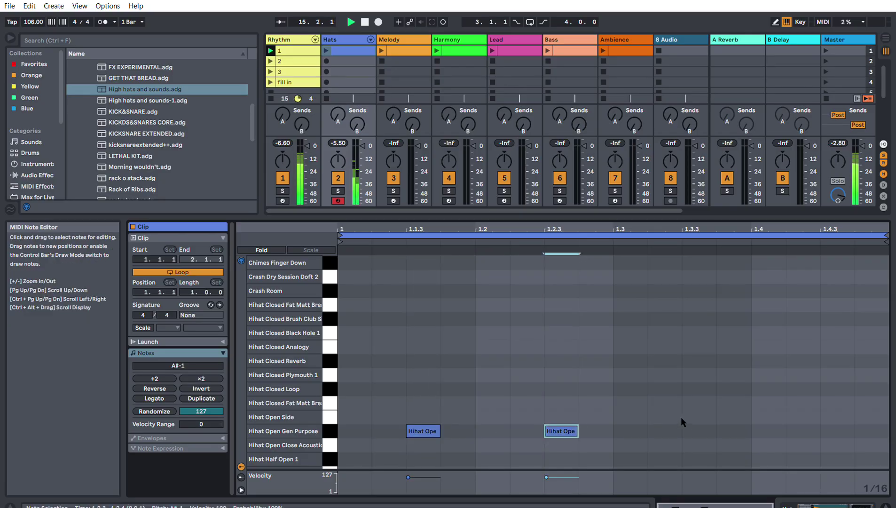
double_click(840, 430)
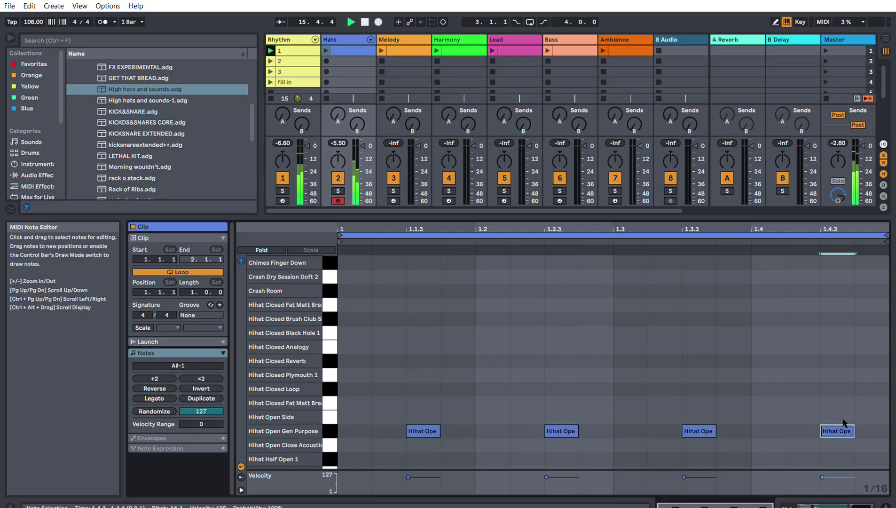
Step: Launch the Hats clip and move all four notes to the Hihat Closed Fat Matt row at C0
click(327, 49)
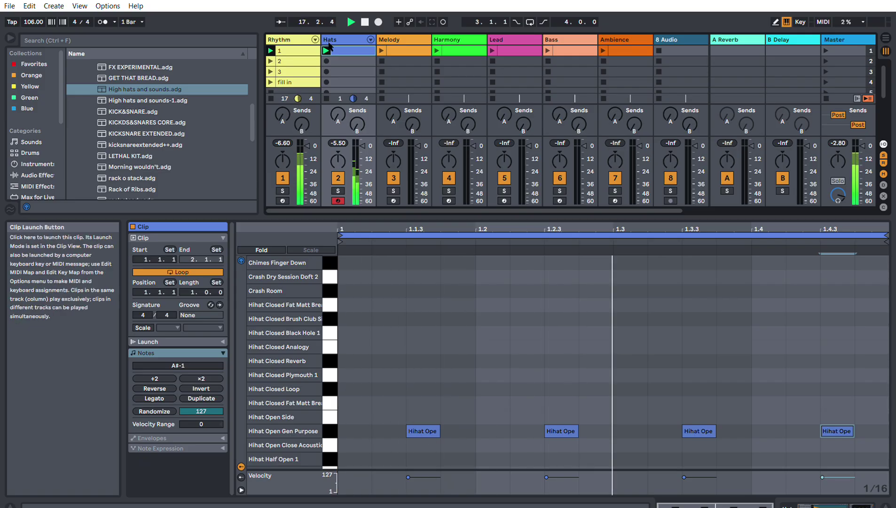
drag(414, 393, 854, 465)
drag(425, 430, 434, 404)
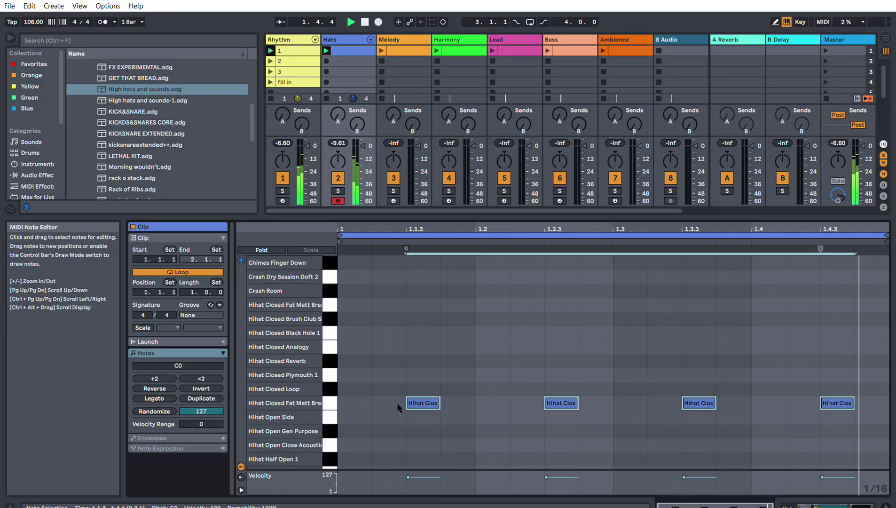
Step: Try out Hihat Open Gen Purpose notes at 1.2 and 1.4 in the first Hats clip, and remove them
double_click(499, 425)
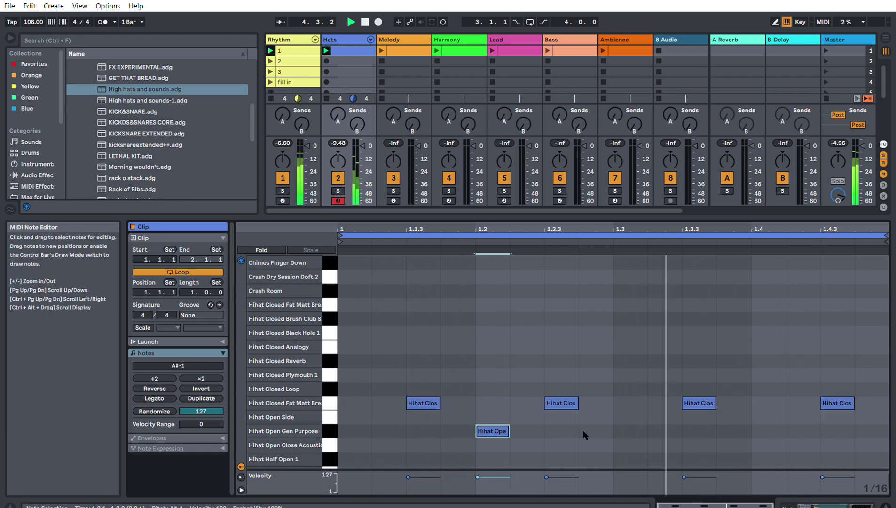
double_click(753, 430)
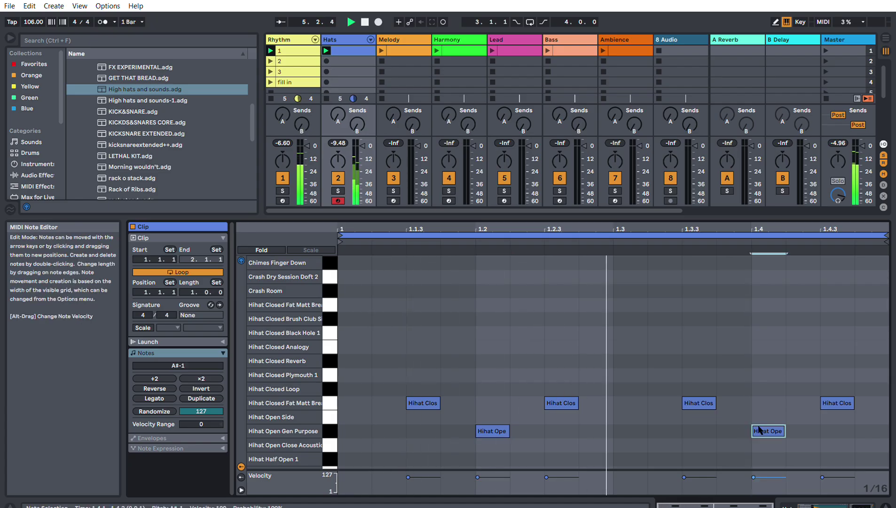
double_click(757, 430)
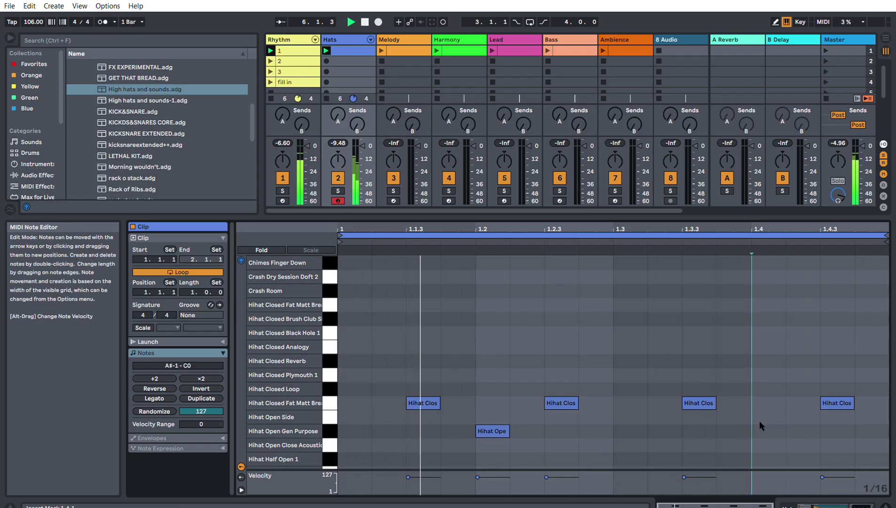
double_click(492, 445)
click(494, 430)
double_click(492, 430)
double_click(492, 444)
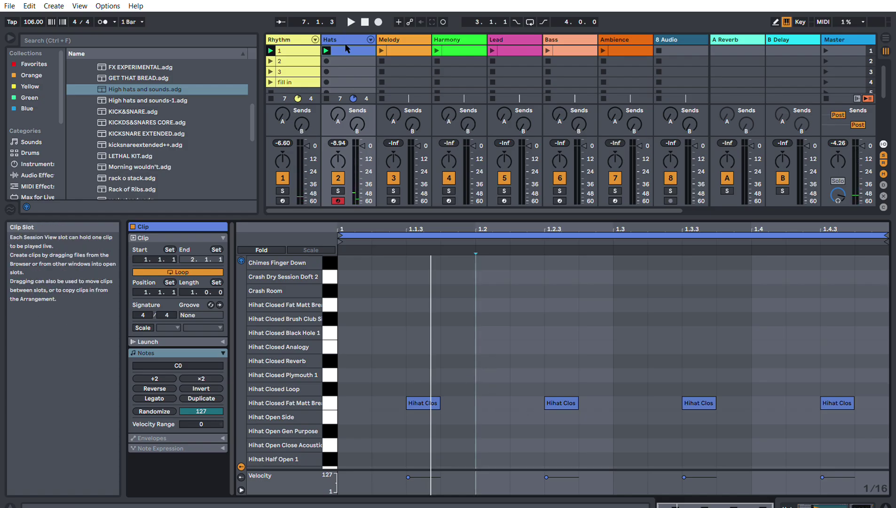
Step: Stop playback, copy the Hats clip into the second slot, and add a Hihat Open Gen Purpose note at 1.2
key(space)
click(357, 59)
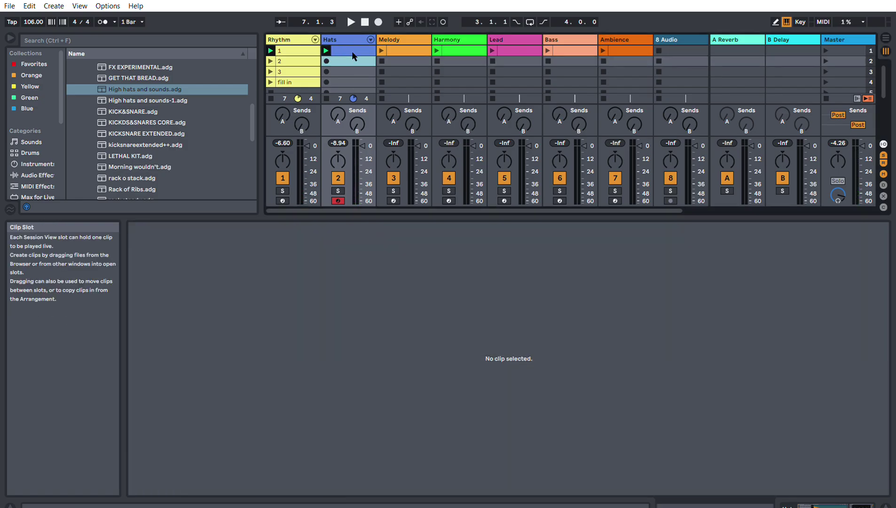
key(ctrl+v)
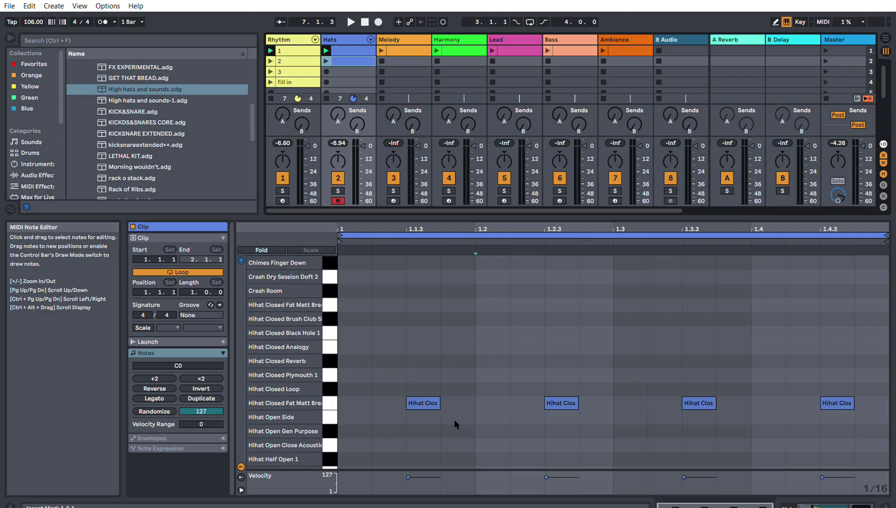
double_click(489, 431)
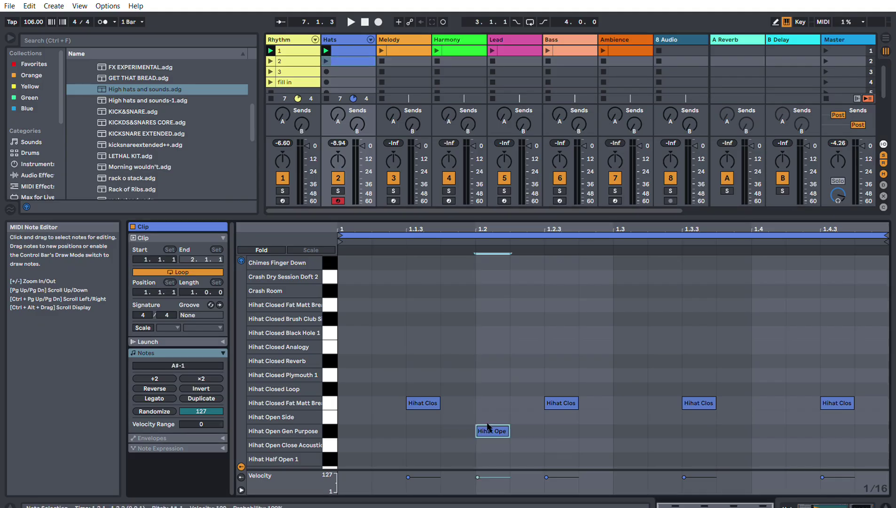
Step: Add Hihat Open Gen Purpose notes at 1.3 and 1.4 in the second Hats clip while playing it back
double_click(630, 431)
key(space)
double_click(769, 431)
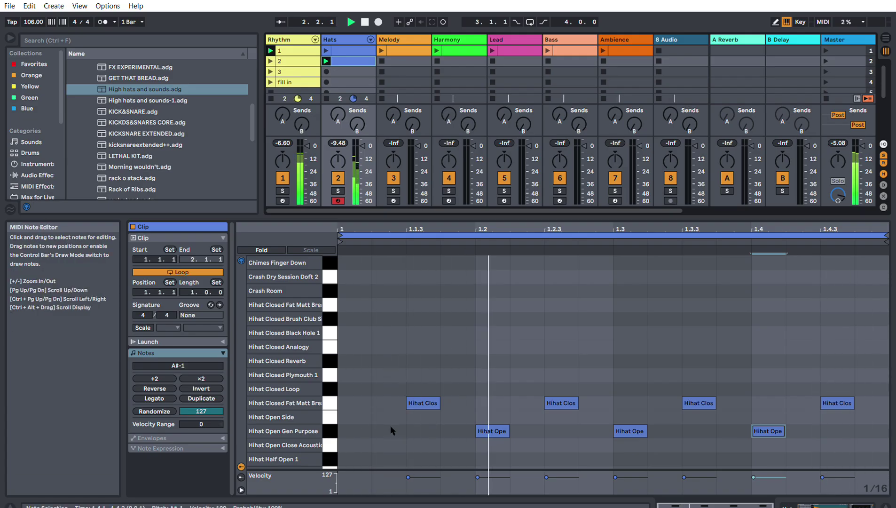
click(490, 429)
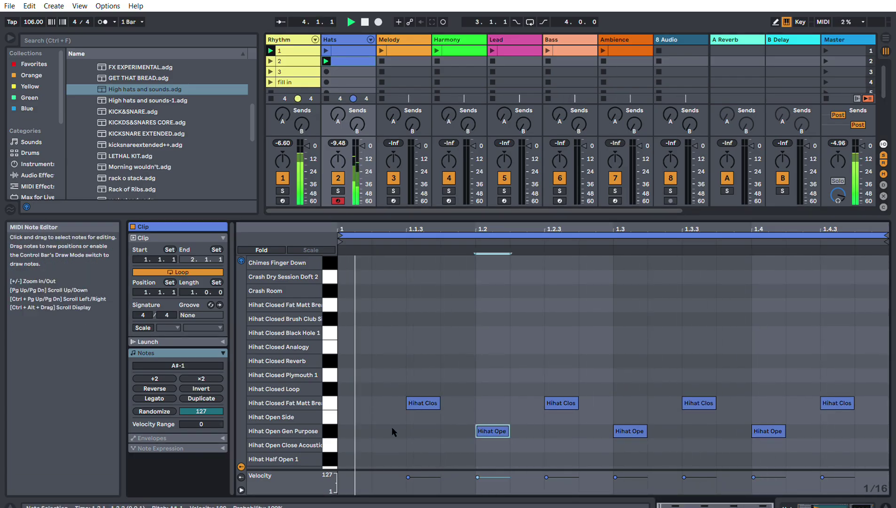
Step: Add Hihat Closed Plymouth 1 notes at 1.1.1, 1.2.4 and 1.3.2 in the second Hats clip, and stop playback
double_click(353, 370)
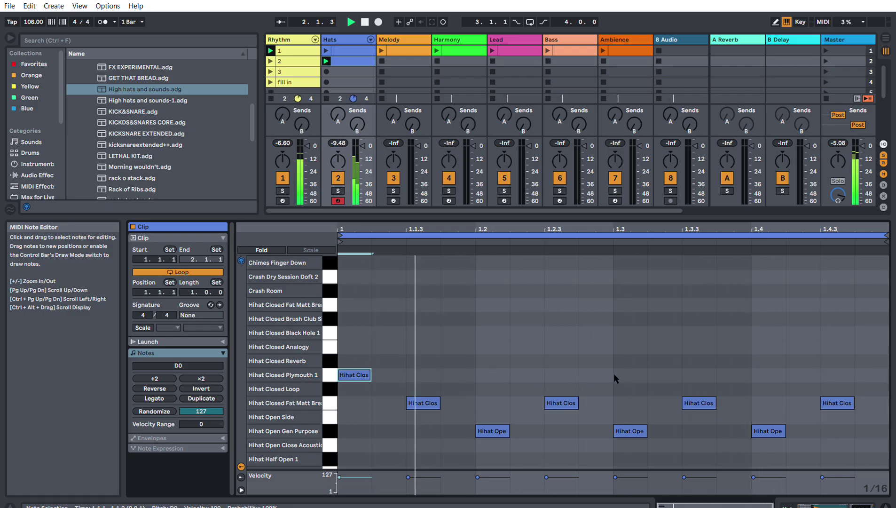
double_click(602, 369)
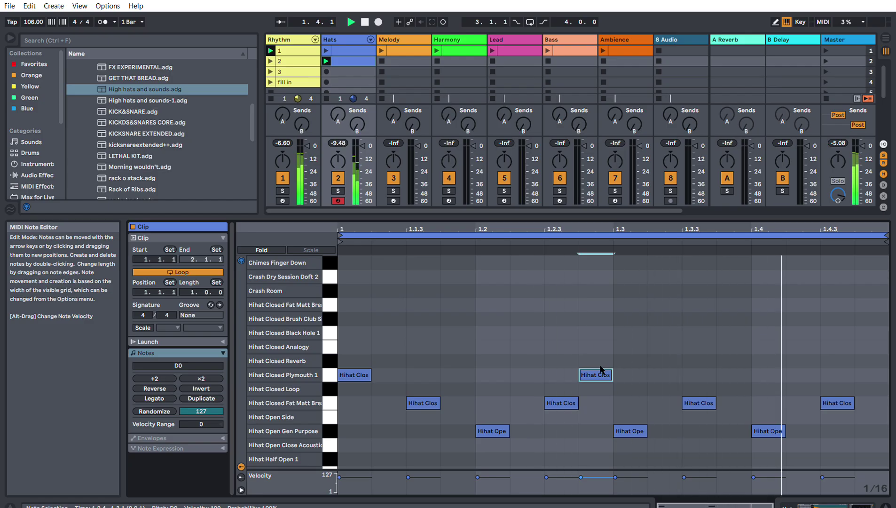
click(658, 363)
double_click(663, 374)
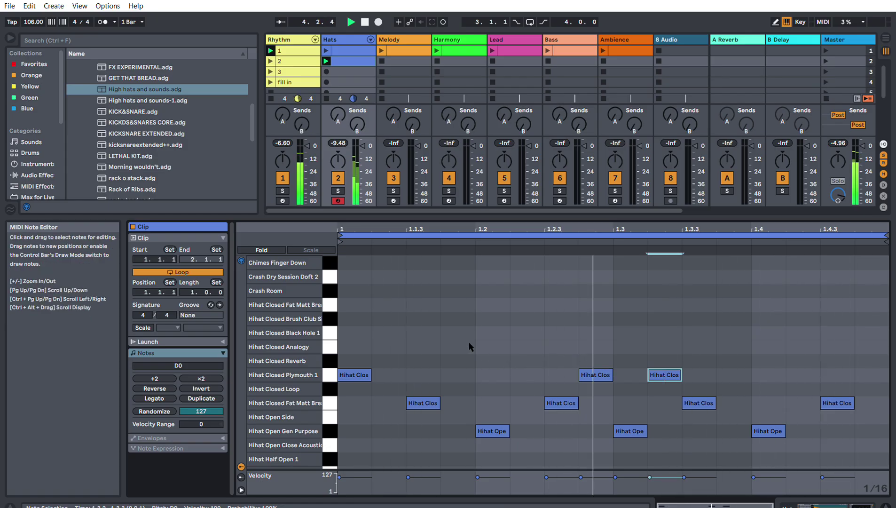
key(space)
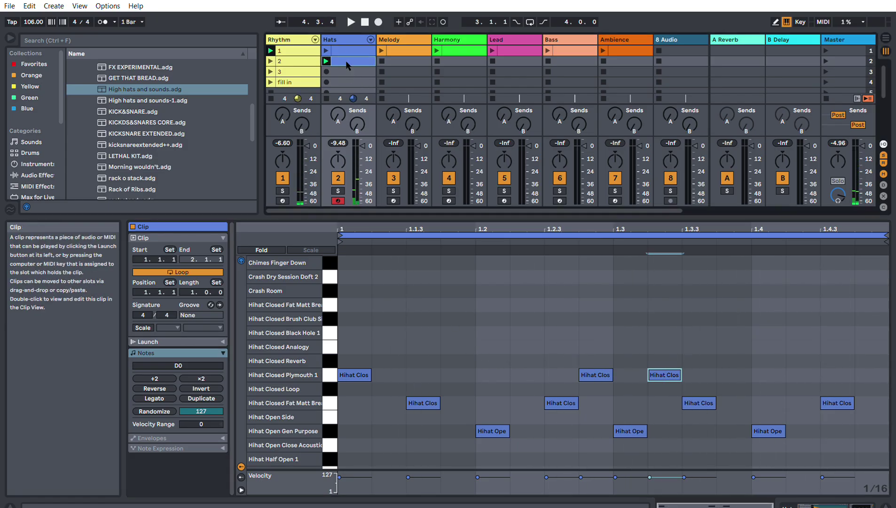
Step: Create an empty clip in the third Hats slot and fill its first beat with four sixteenth Hihat Closed Mid Noise notes
click(332, 66)
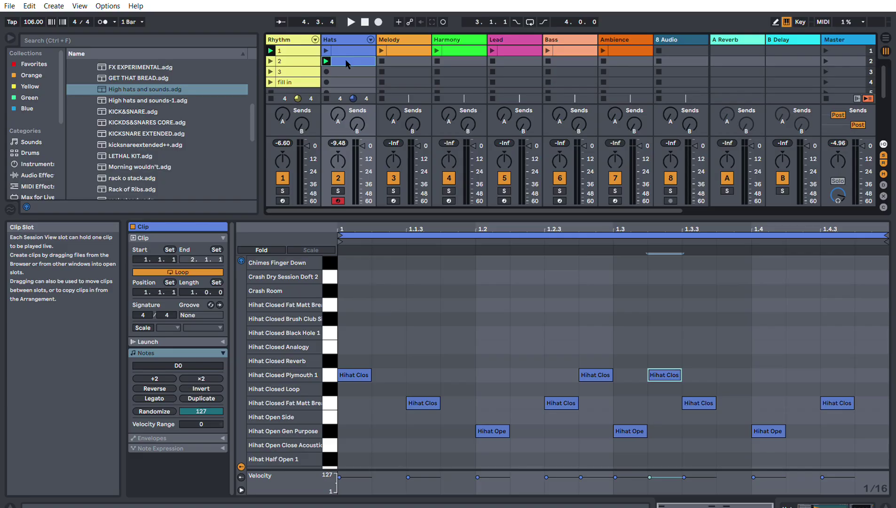
double_click(346, 68)
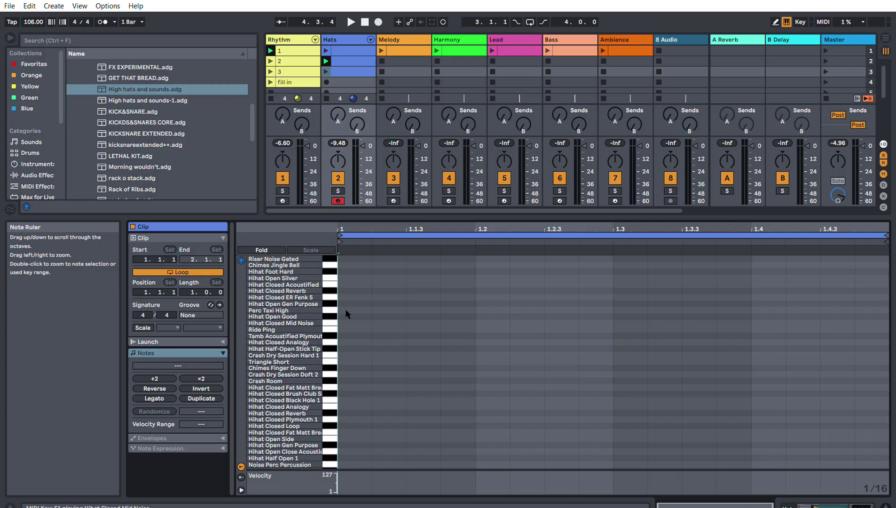
double_click(348, 322)
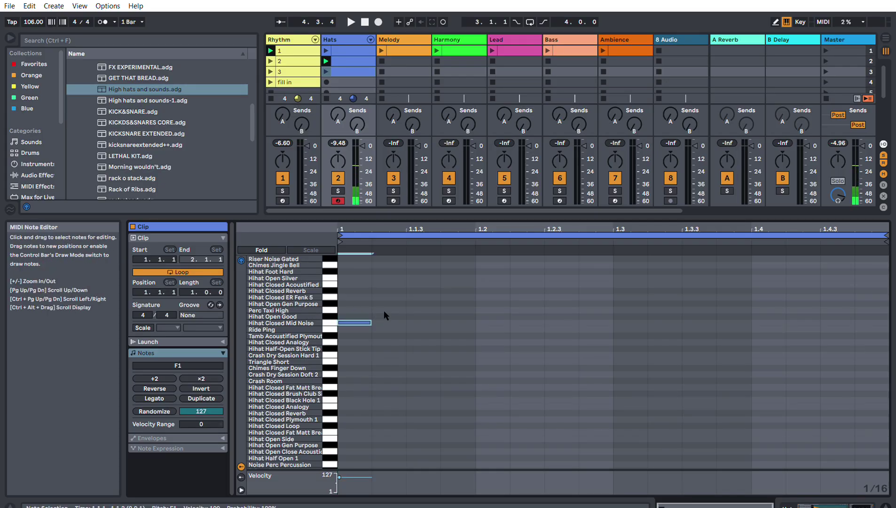
double_click(389, 323)
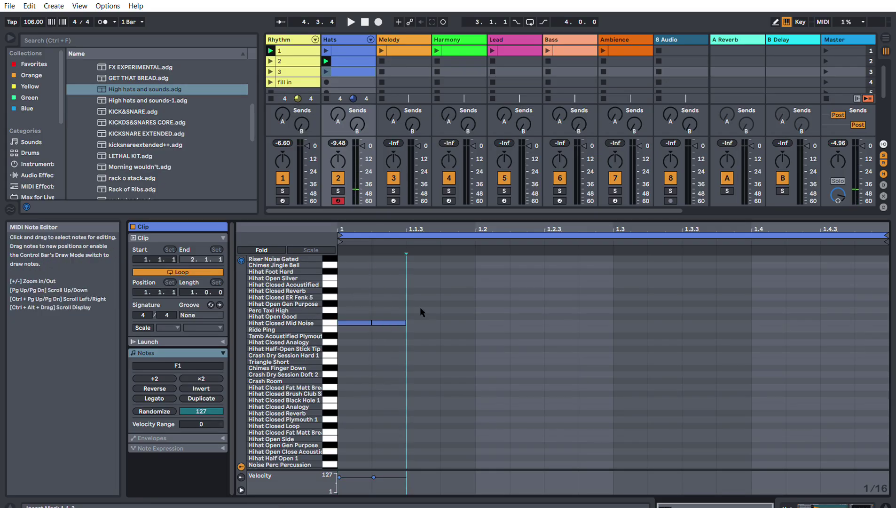
key(ctrl+d)
key(ctrl+d)
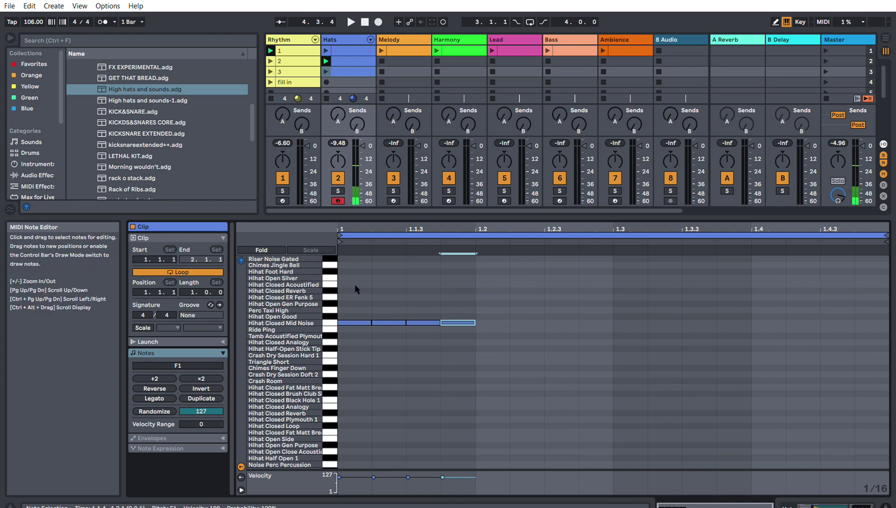
Step: Duplicate the four Hihat Closed Mid Noise notes across the rest of the bar and audition the third Hats clip
drag(356, 297, 461, 349)
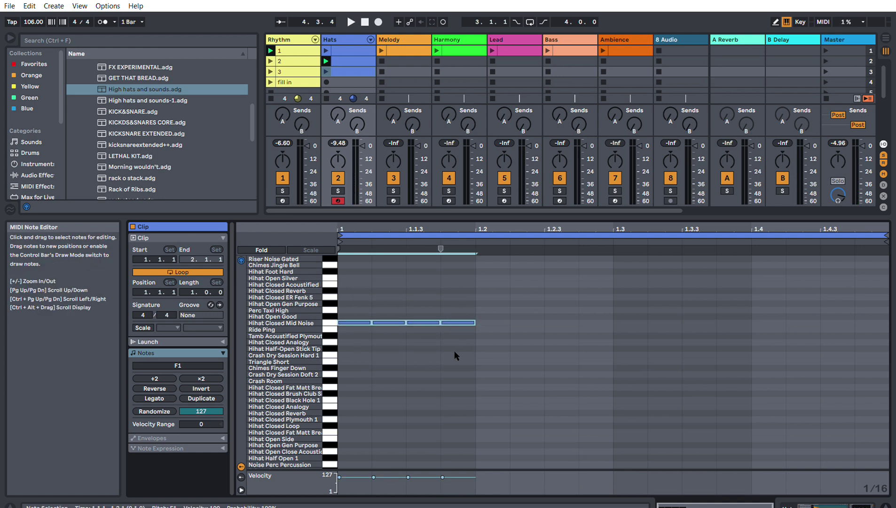
key(ctrl+d)
key(ctrl+d)
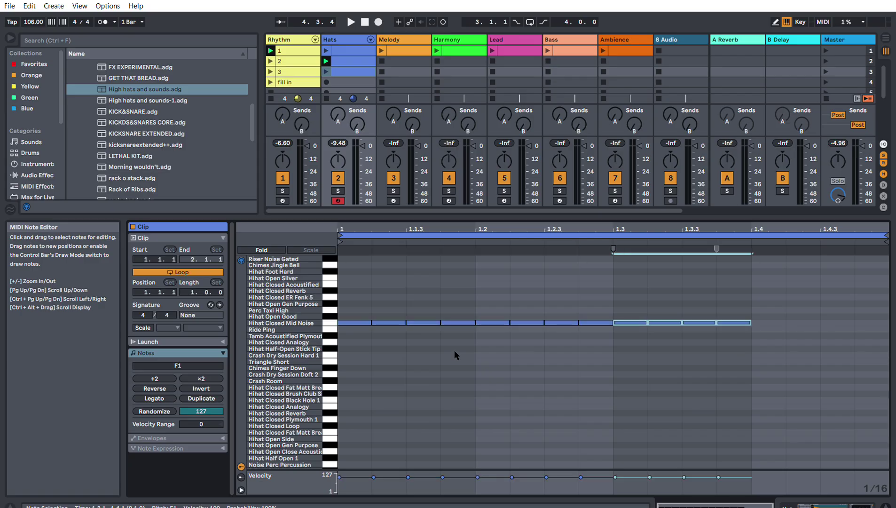
key(ctrl+d)
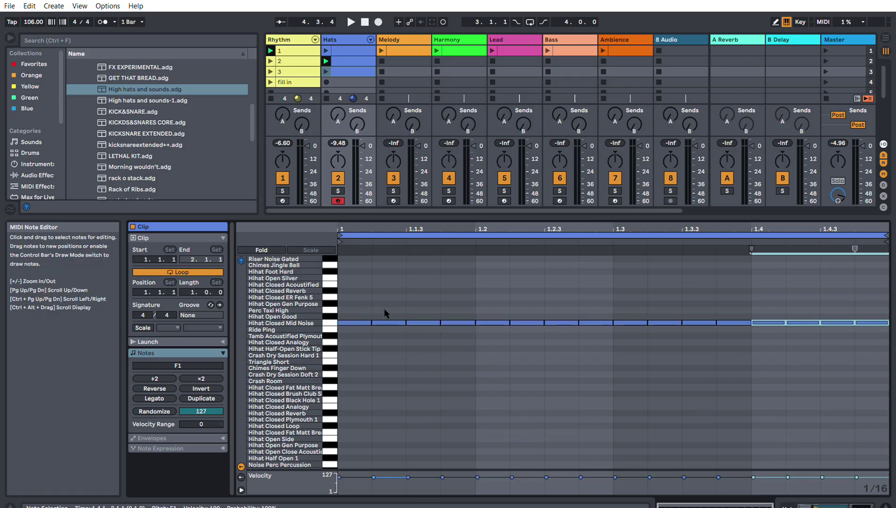
click(326, 71)
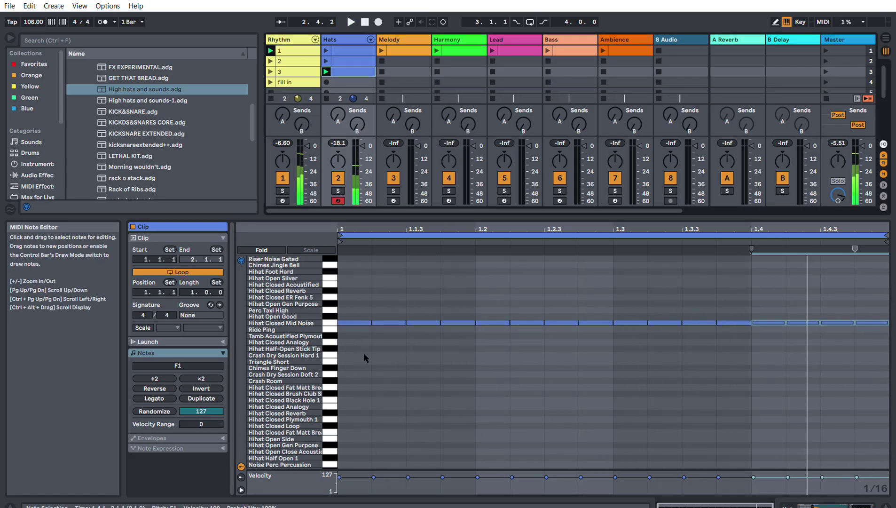
key(space)
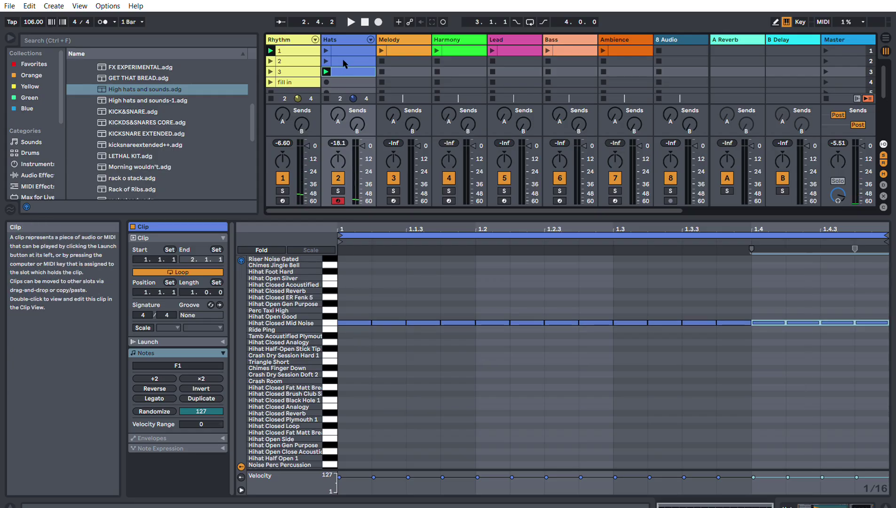
Step: Copy the third Hats clip into the fourth slot, remove every second Hihat Closed Mid Noise note, and audition it
key(ctrl+d)
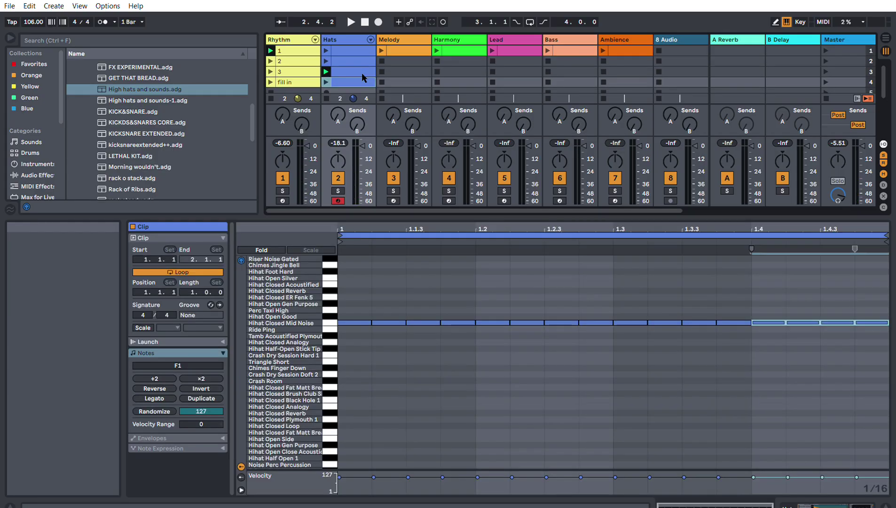
double_click(395, 322)
double_click(456, 322)
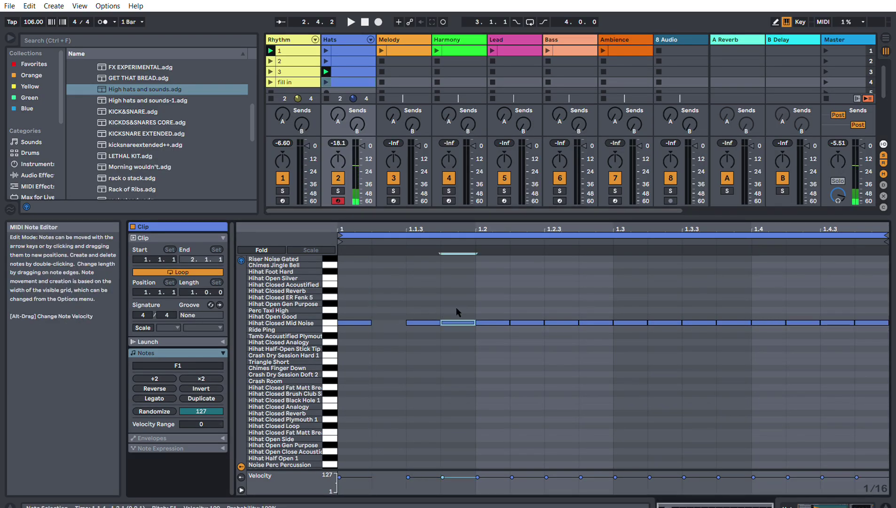
double_click(522, 322)
double_click(602, 323)
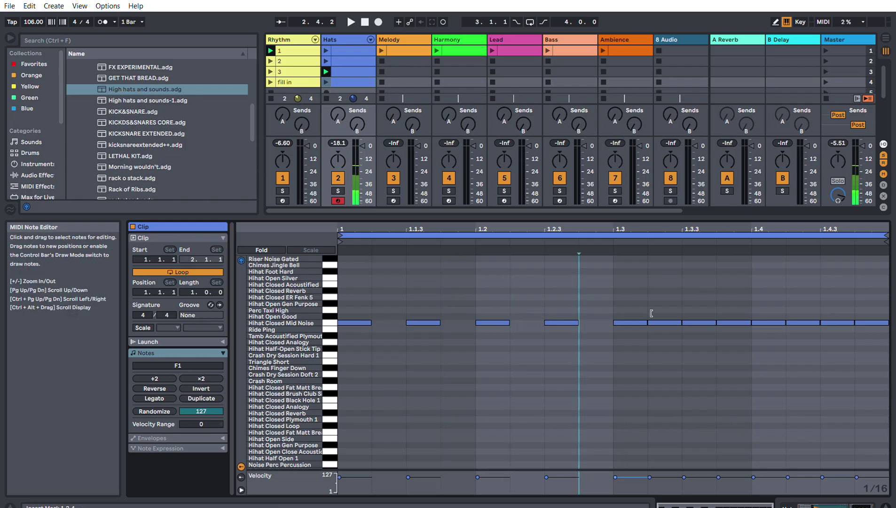
double_click(667, 323)
double_click(728, 323)
double_click(800, 322)
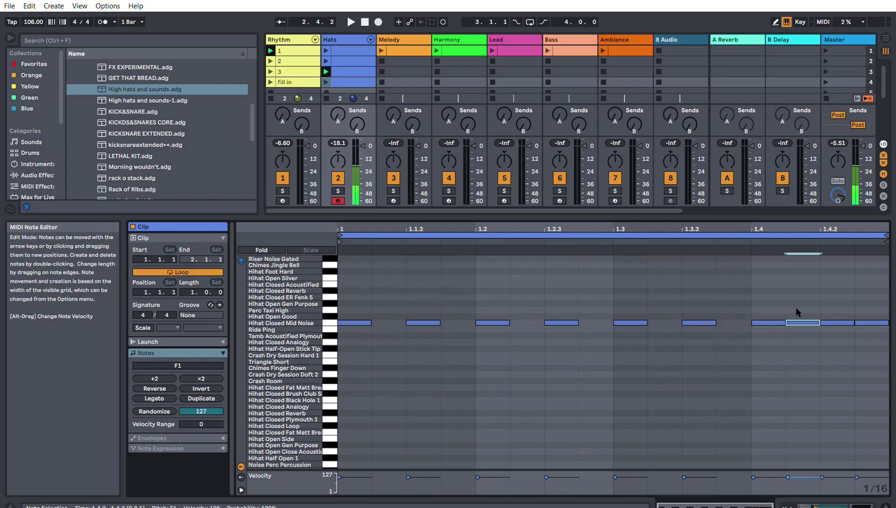
double_click(863, 322)
click(326, 51)
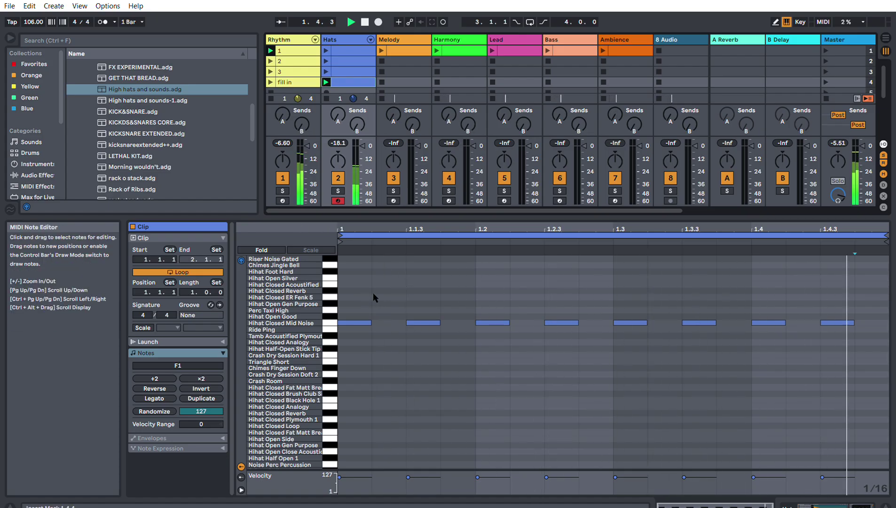
key(space)
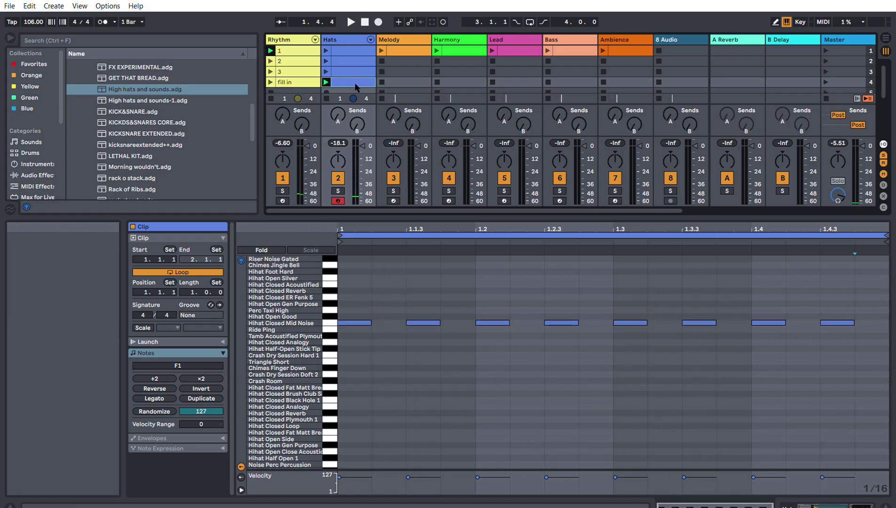
Step: Copy the fourth Hats clip into the fifth Hats slot
scroll(348, 75, down, 1)
click(352, 79)
key(ctrl+v)
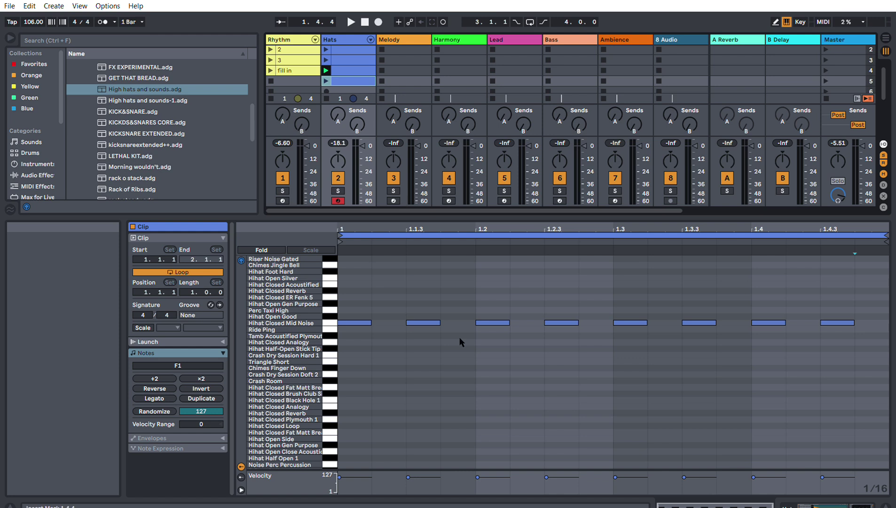
Step: Move all eight notes in the fifth Hats clip down to the Hihat Closed Plymouth 1 row at D0
drag(355, 277, 884, 405)
key(Down)
key(Down)
key(Down)
key(Down)
key(Down)
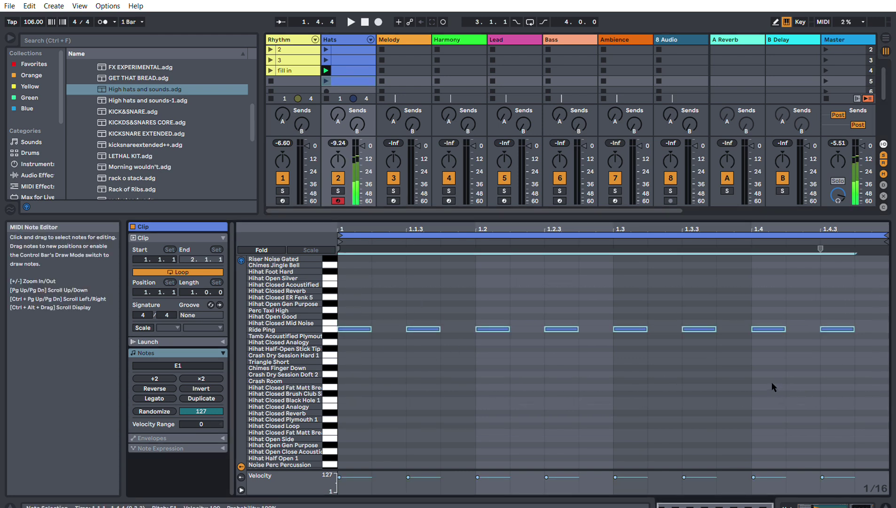
key(Down)
key(Down)
key(Down)
key(Down)
key(Down)
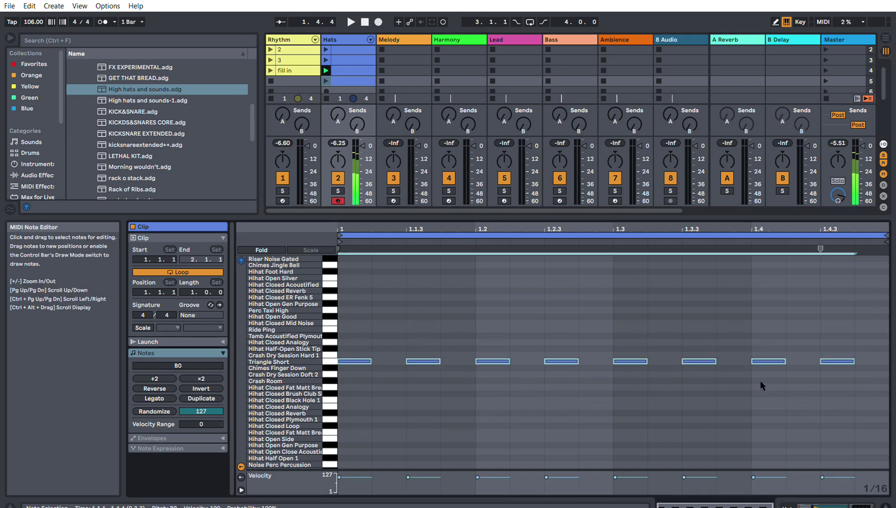
key(Down)
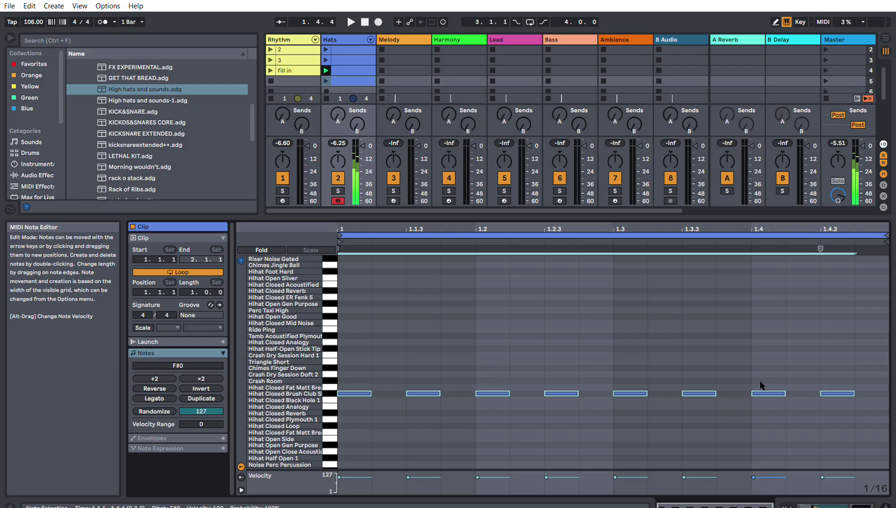
key(Down)
key(Down)
key(Down)
key(Down)
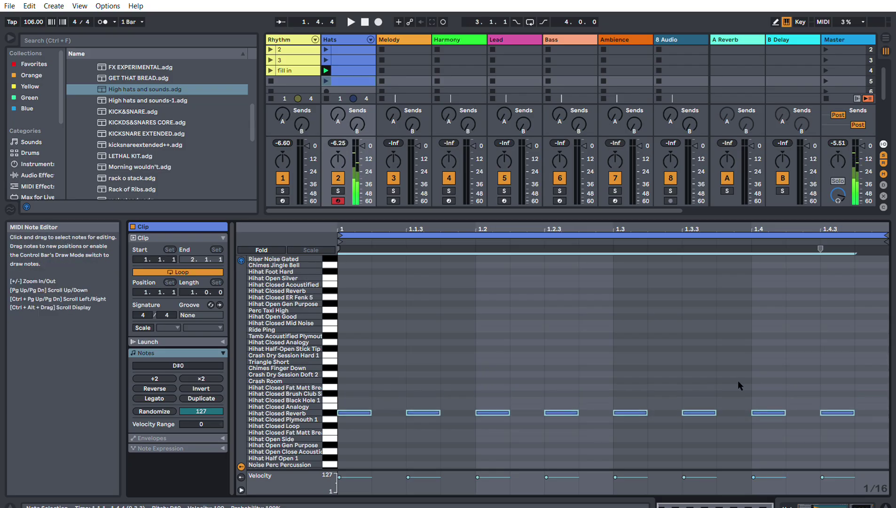
click(738, 380)
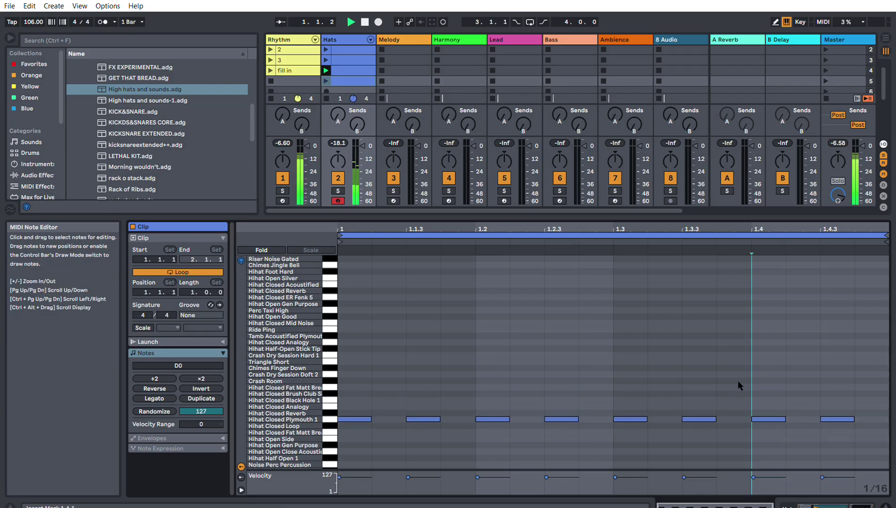
Step: Audition the fifth Hats clip against Rhythm clips 2 and fill in, stop playback, and open Rhythm clip 1
click(326, 80)
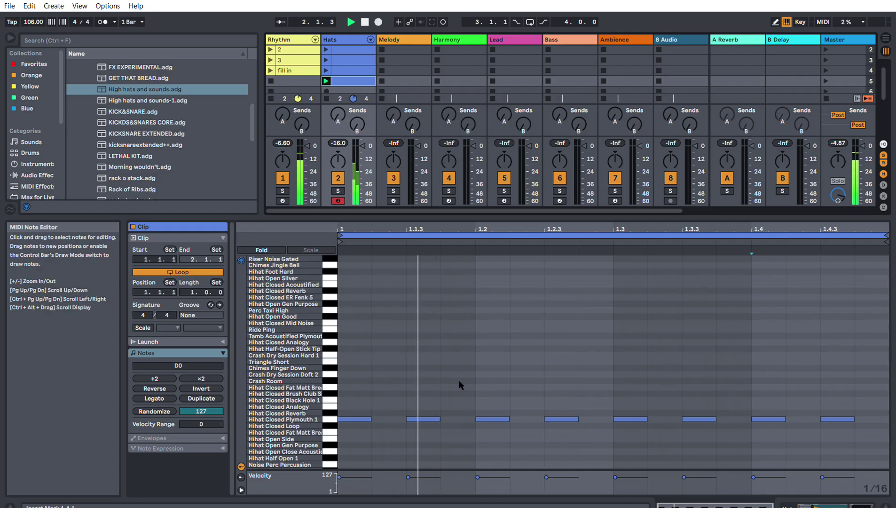
scroll(291, 66, up, 1)
click(287, 61)
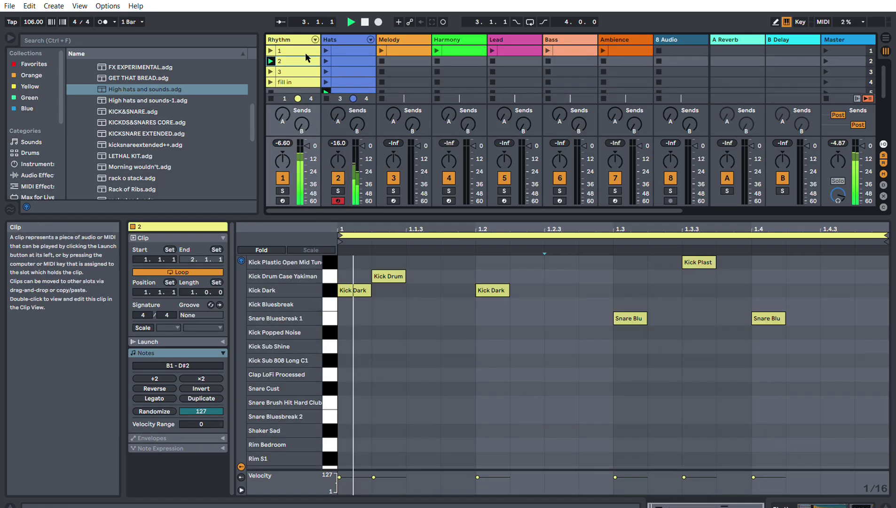
scroll(282, 54, down, 1)
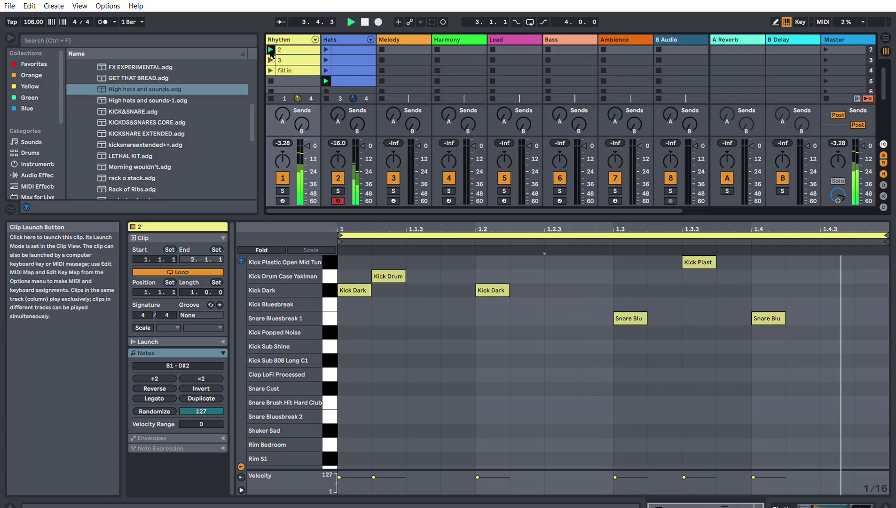
scroll(290, 52, down, 1)
click(271, 59)
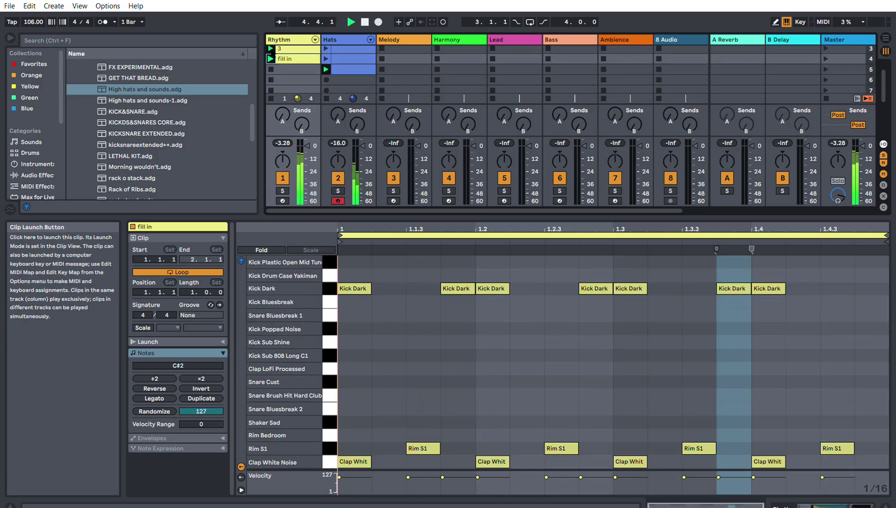
scroll(284, 58, up, 2)
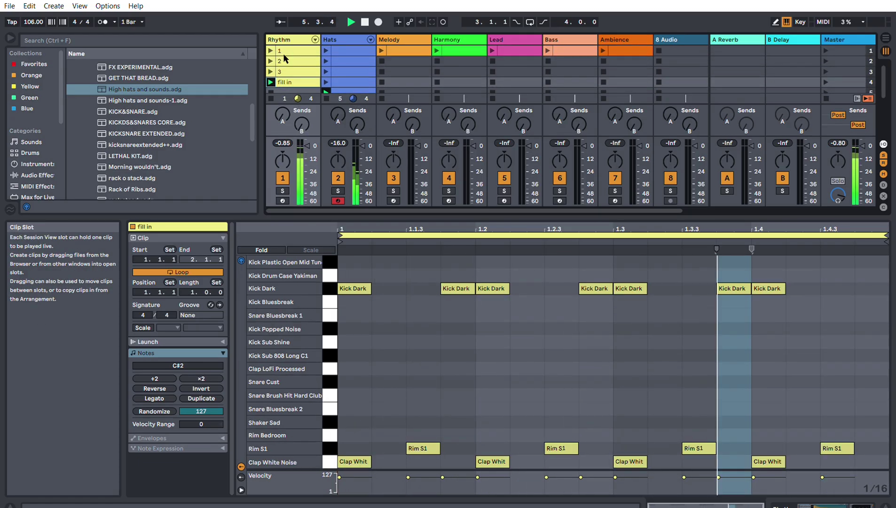
key(space)
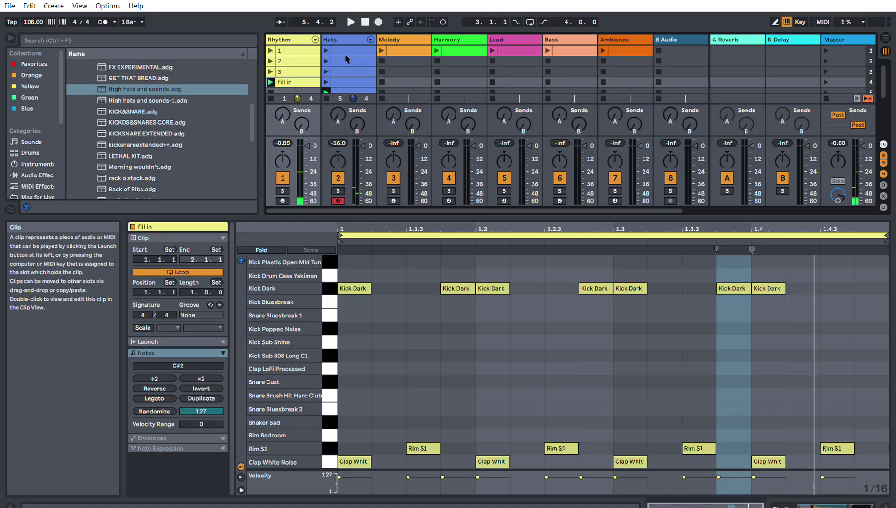
click(296, 50)
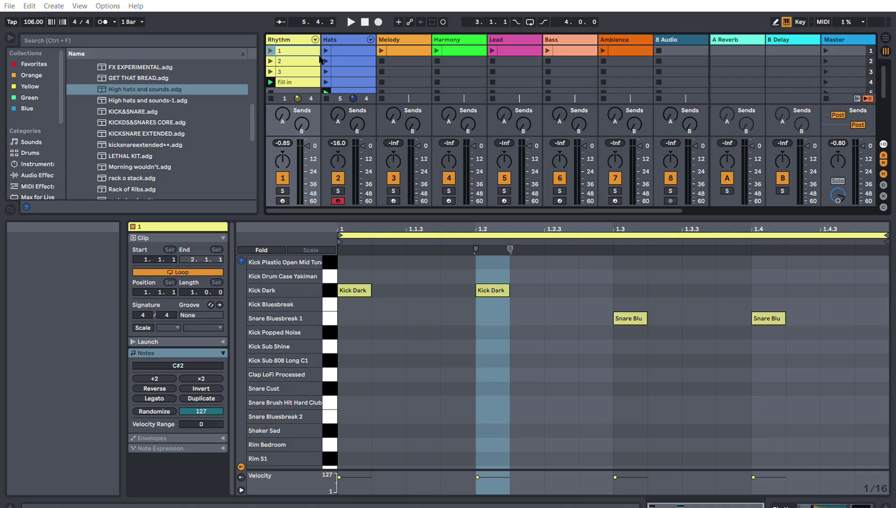
Step: Switch to the arrangement and return the Rhythm and Hats tracks to arrangement playback
key(Tab)
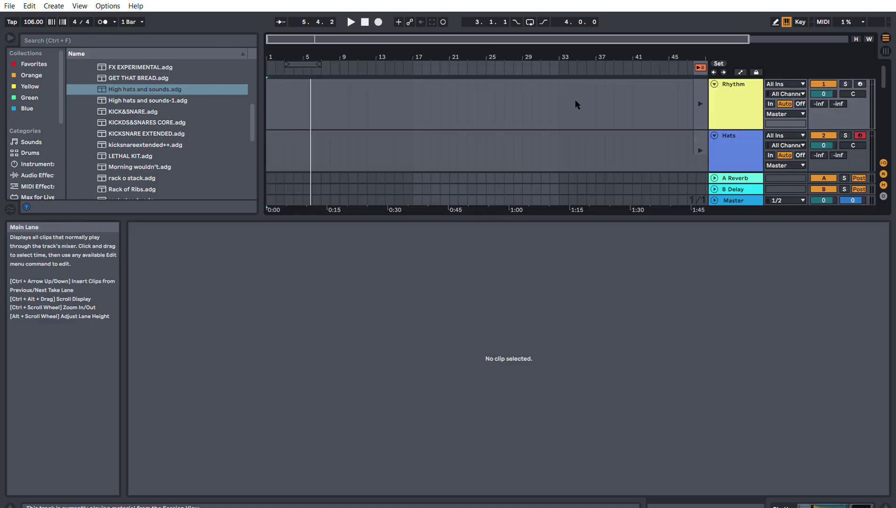
scroll(693, 123, down, 1)
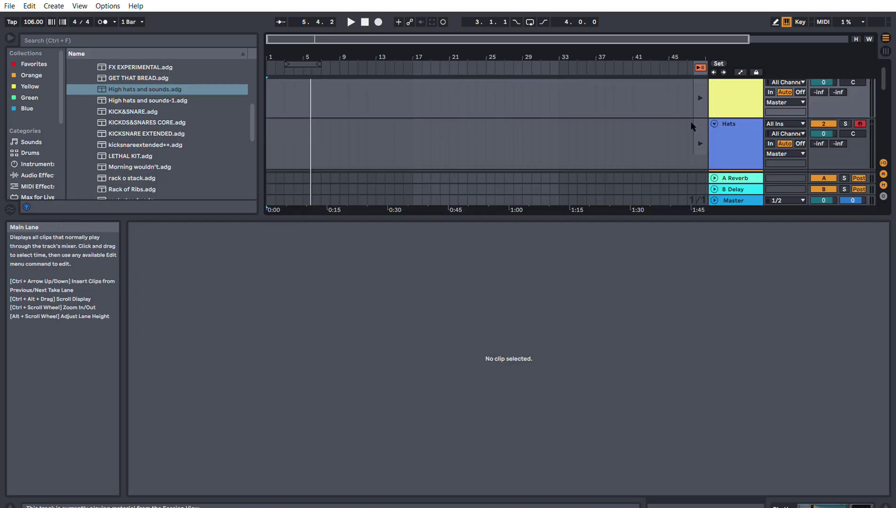
scroll(692, 121, up, 1)
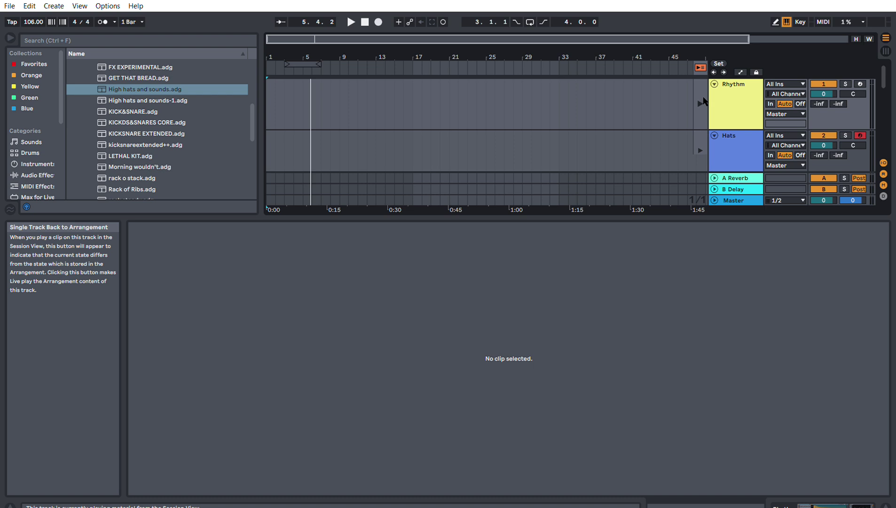
click(704, 101)
click(702, 134)
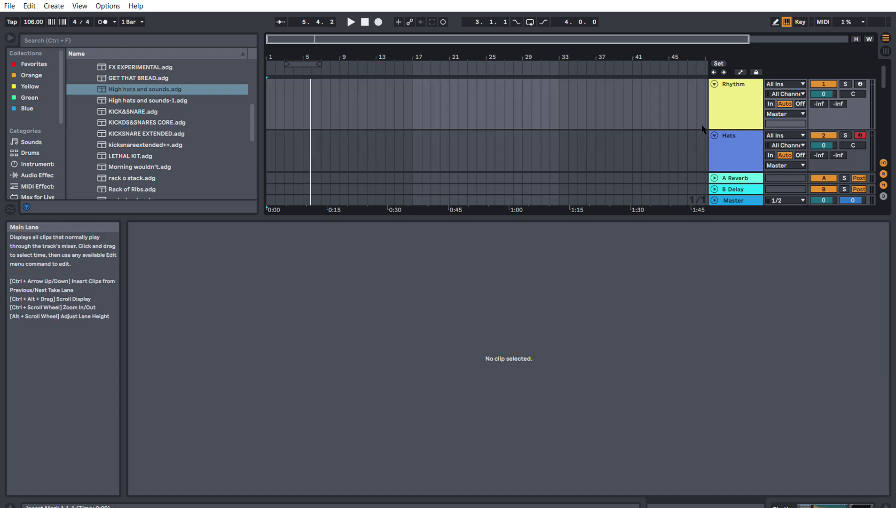
Step: Place Rhythm clip 1 in the arrangement at bar 2 and duplicate it to fill bars 2 to 5
click(267, 104)
key(ctrl+v)
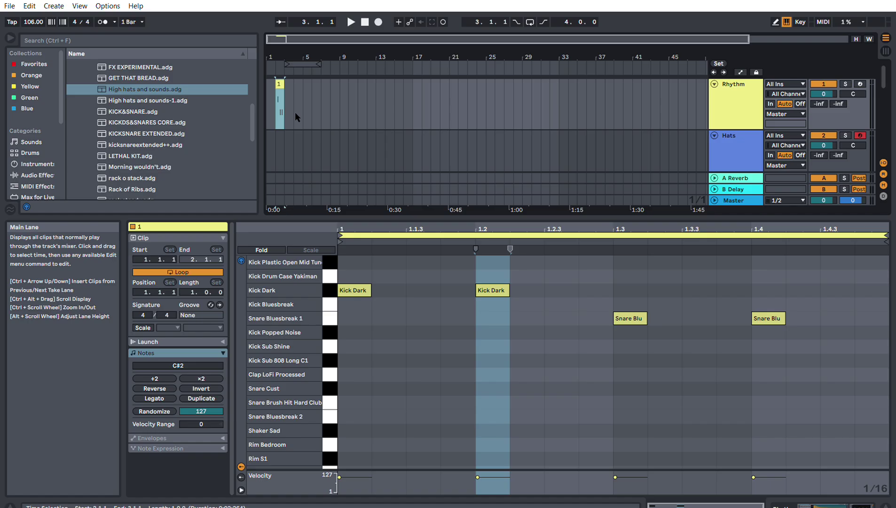
key(ctrl+d)
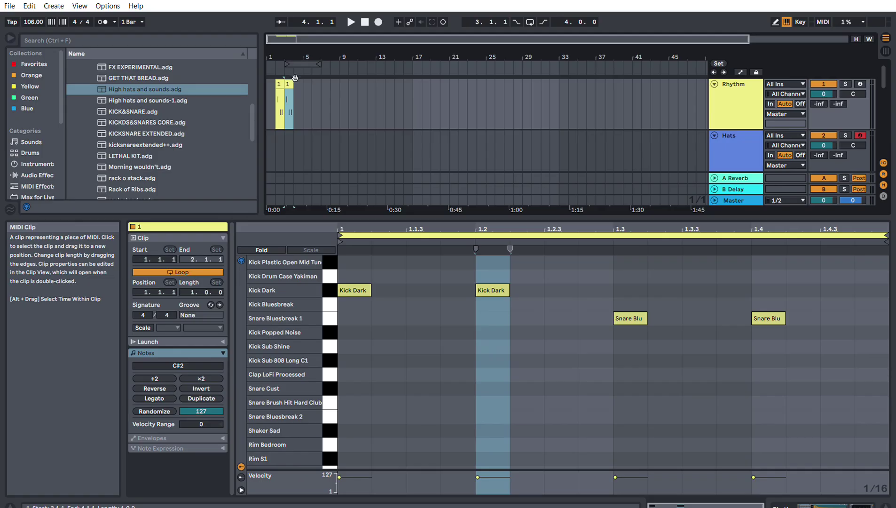
key(ctrl+d)
key(ctrl+d)
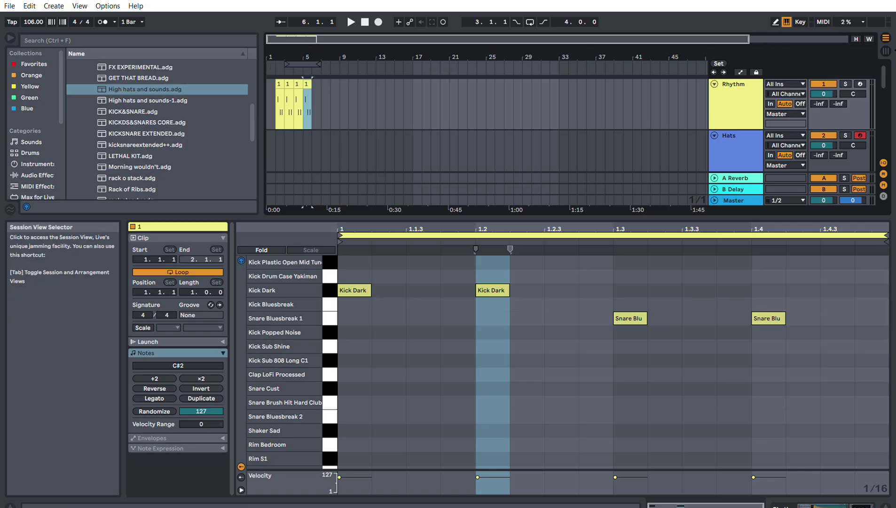
Step: Copy Rhythm clip 2 from the session into the arrangement five times in a row, filling bars 6 to 10
click(886, 39)
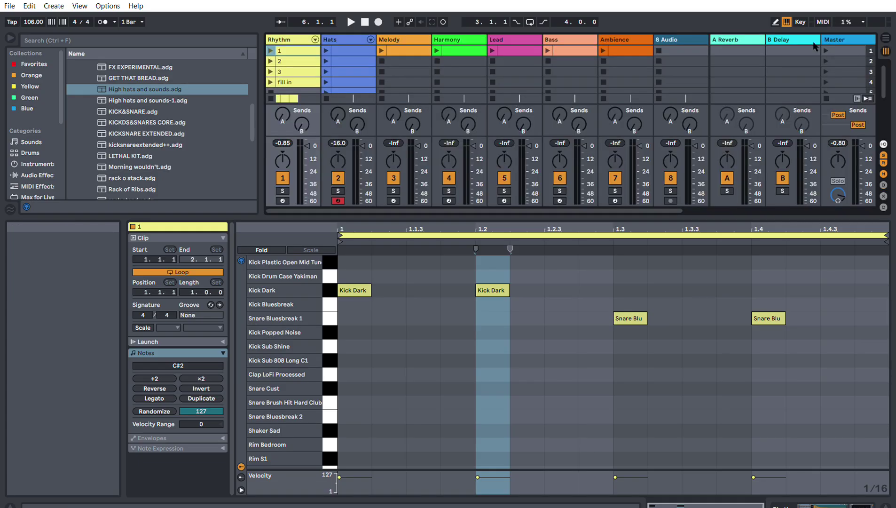
click(288, 60)
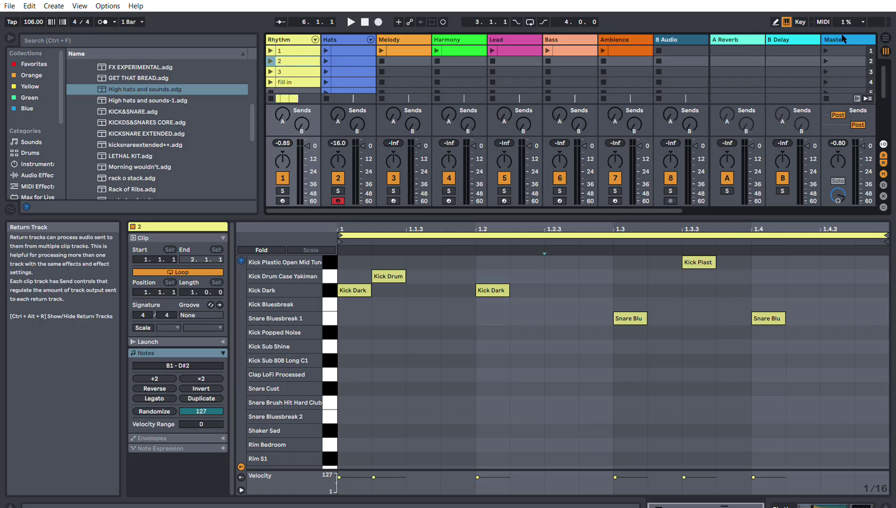
key(Tab)
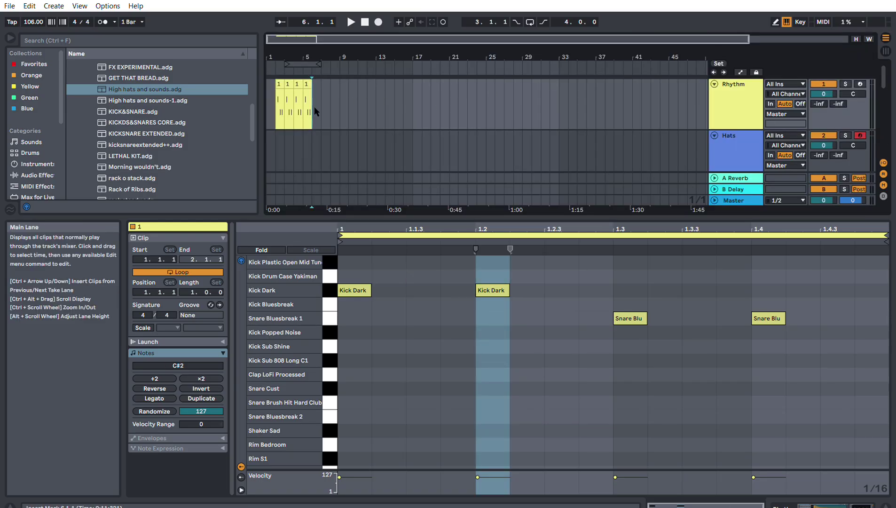
key(ctrl+v)
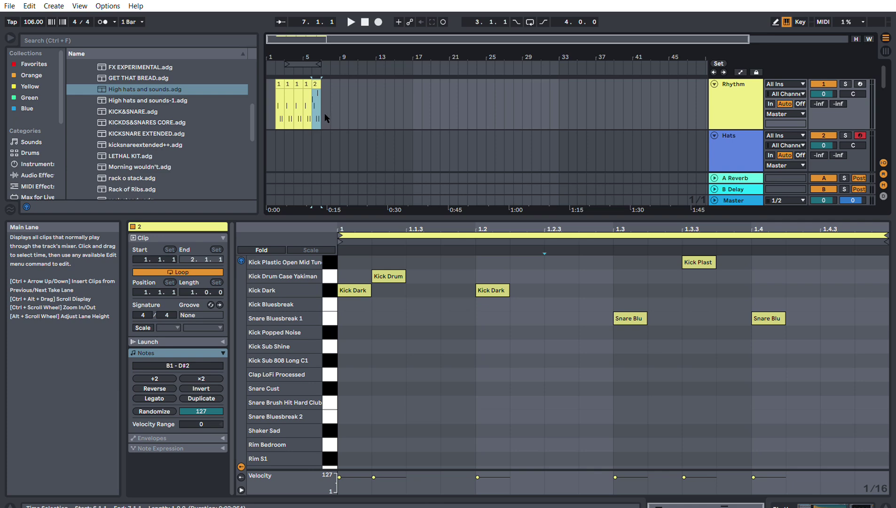
key(ctrl+v)
key(ctrl+v)
key(ctrl+v)
key(ctrl+v)
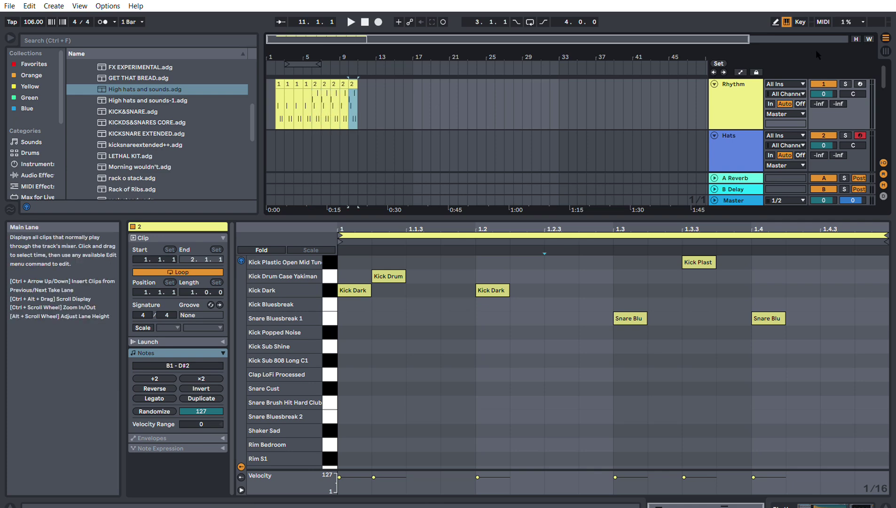
Step: Copy Rhythm clip 3 from the session into the arrangement five times in a row, filling bars 11 to 15
key(Tab)
click(293, 71)
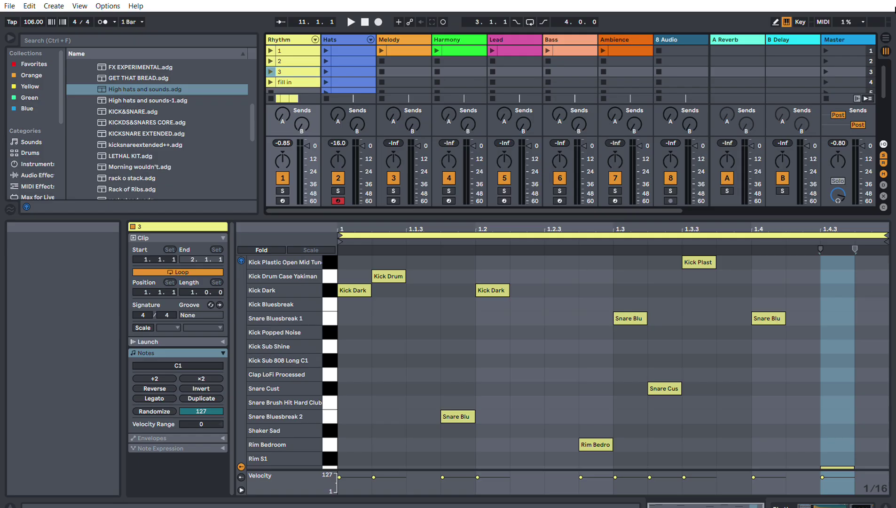
click(886, 38)
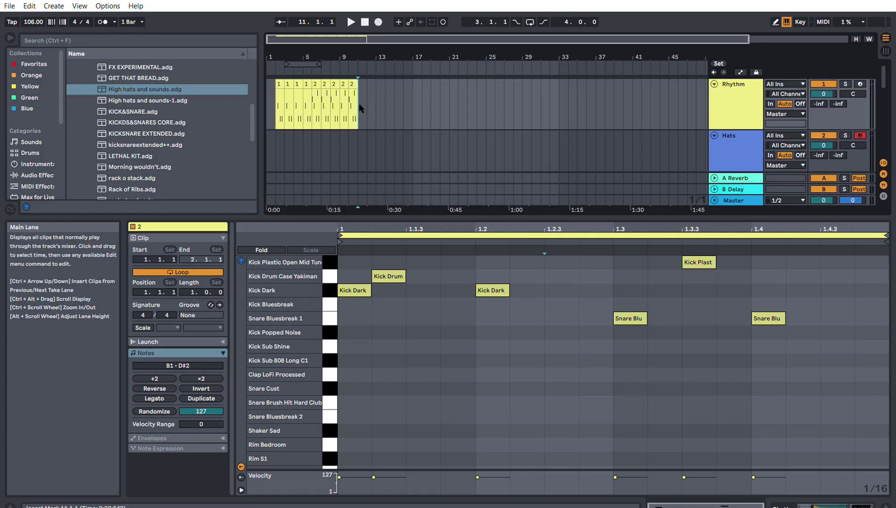
key(ctrl+v)
key(ctrl+v)
key(ctrl+v)
key(ctrl+v)
key(ctrl+v)
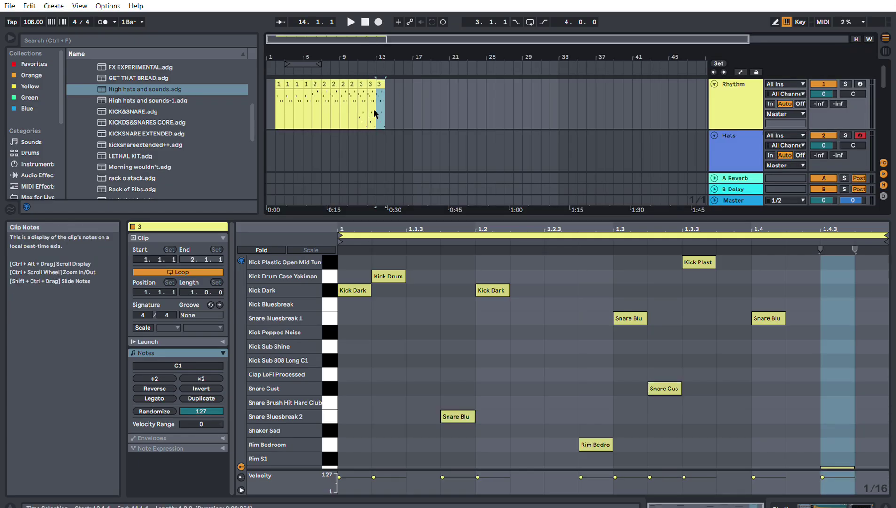
Step: Copy the Rhythm fill in clip from the session into the arrangement at bar 16
click(887, 38)
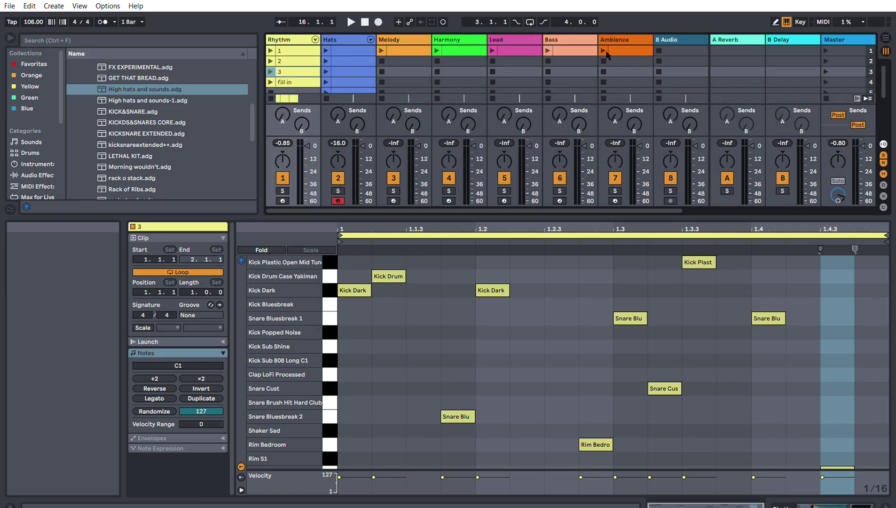
click(309, 84)
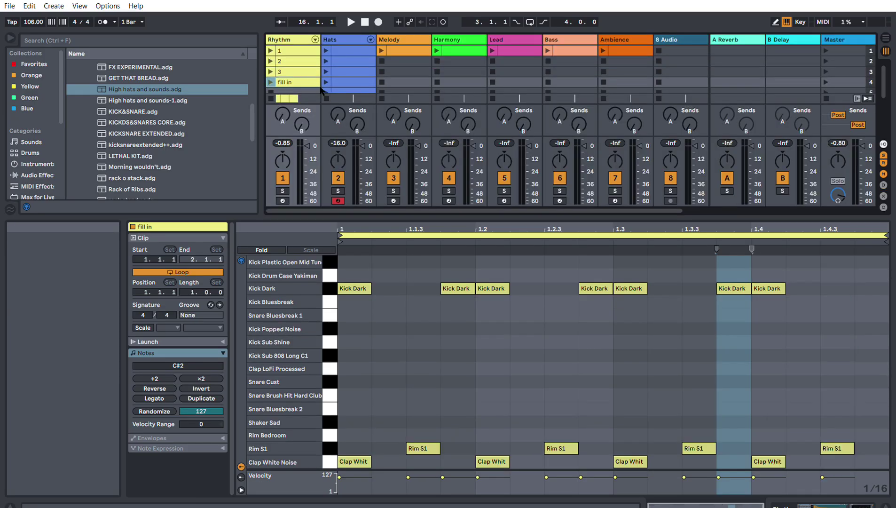
click(887, 38)
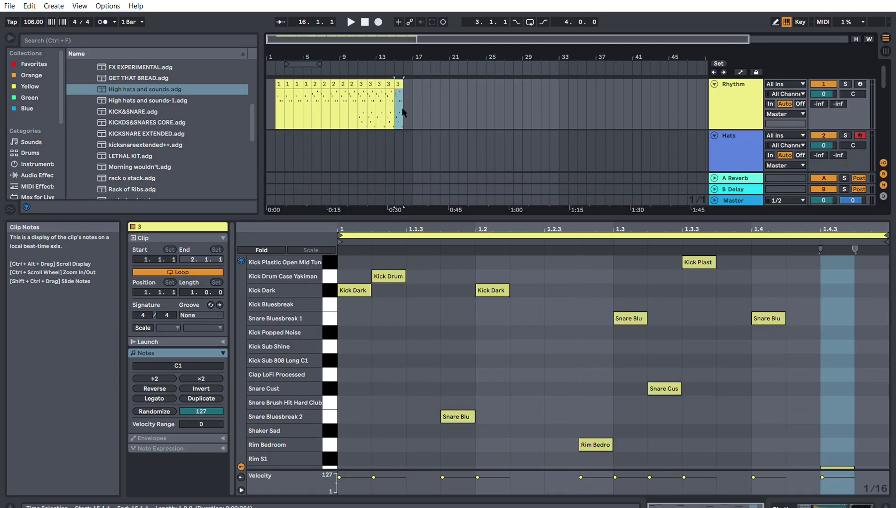
key(ctrl+v)
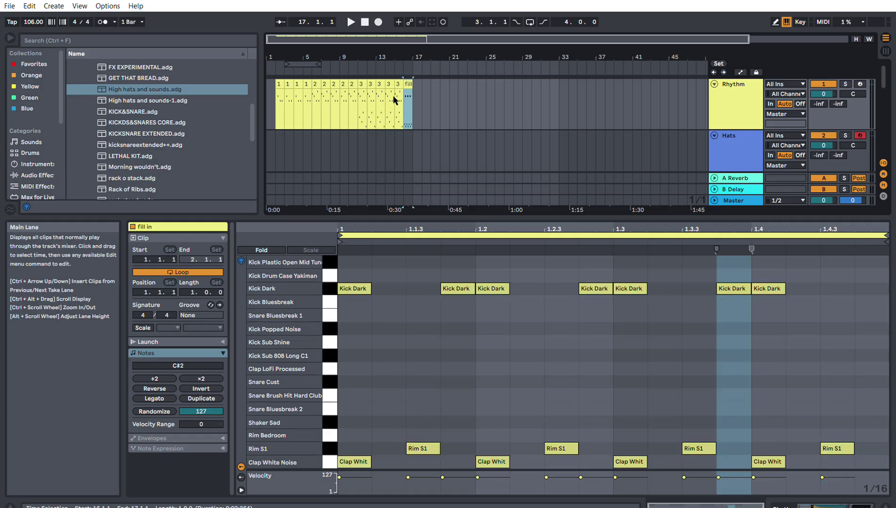
Step: Copy the whole 15-bar Rhythm sequence and paste it at bar 18, leaving bar 17 empty
click(422, 106)
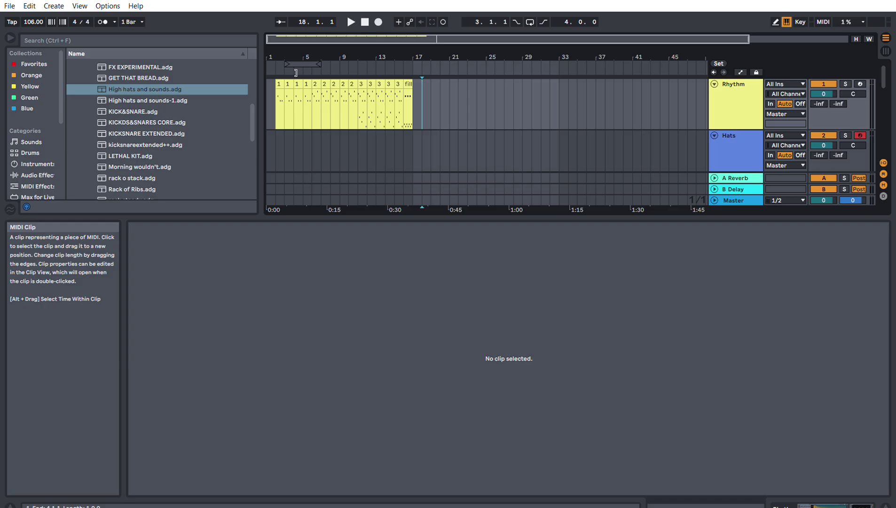
drag(280, 76, 379, 79)
click(380, 80)
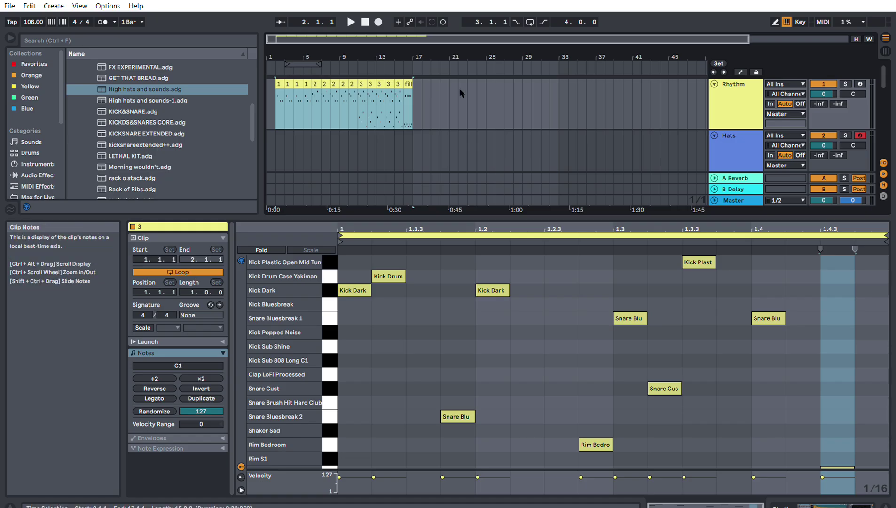
click(421, 104)
key(ctrl+v)
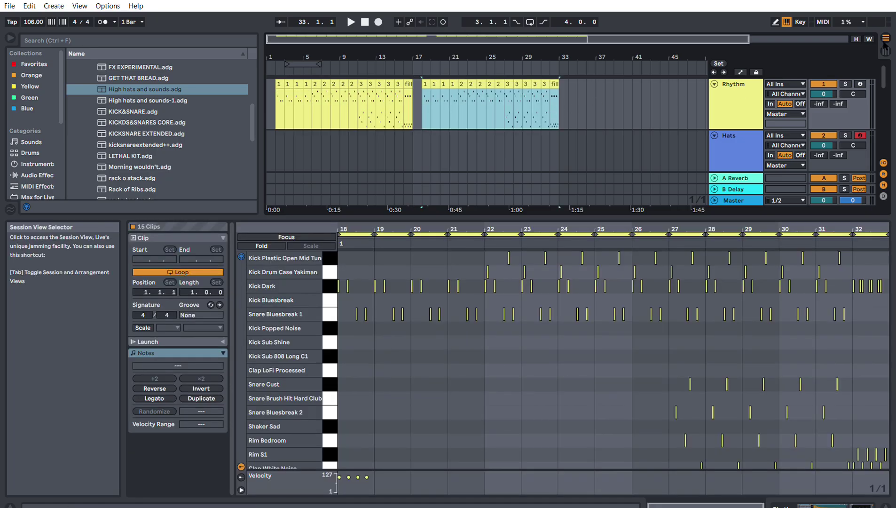
Step: Play the arranged Rhythm track from the start through the gap at bar 17, and stop playback
click(366, 20)
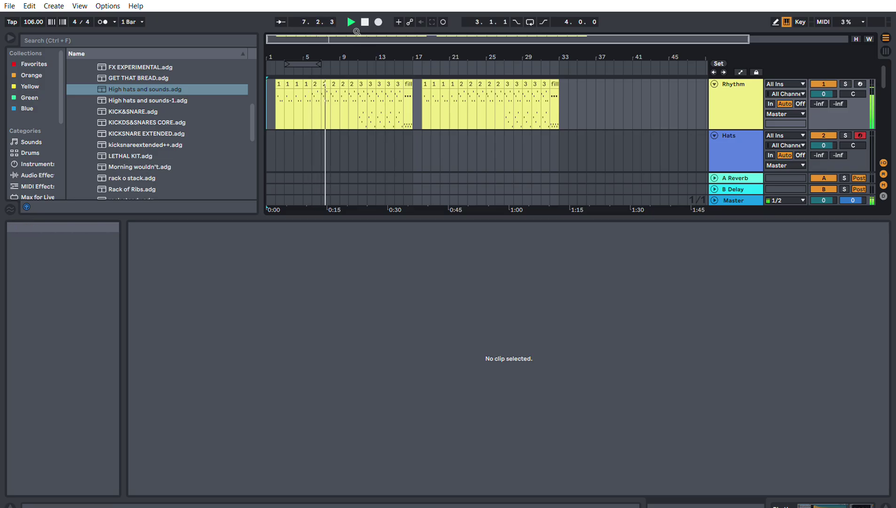
drag(357, 31, 351, 66)
click(330, 104)
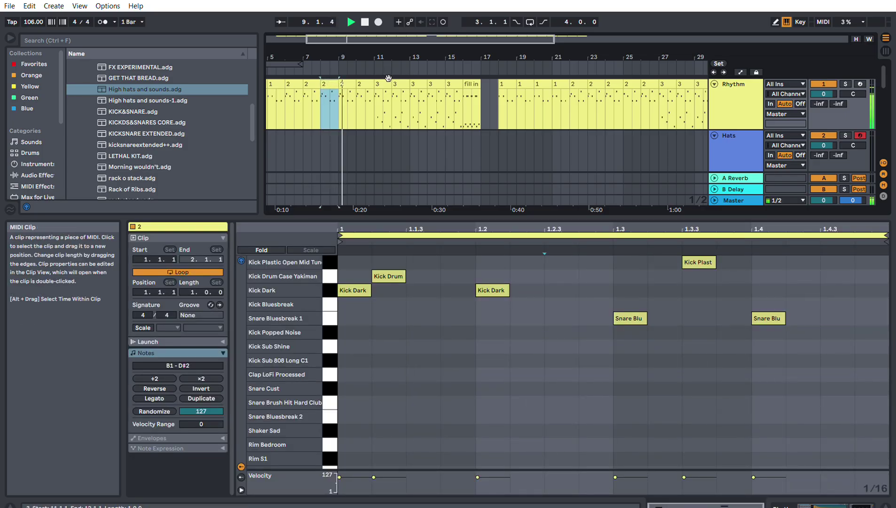
drag(432, 45, 431, 33)
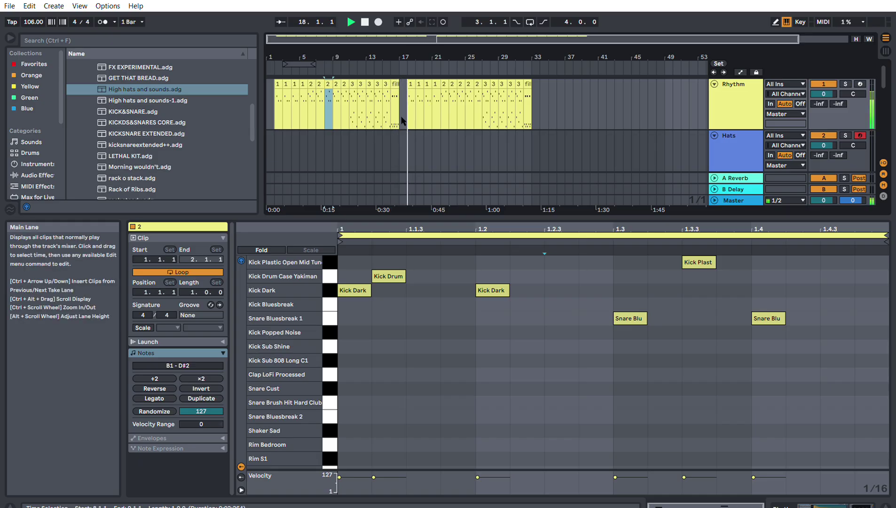
key(space)
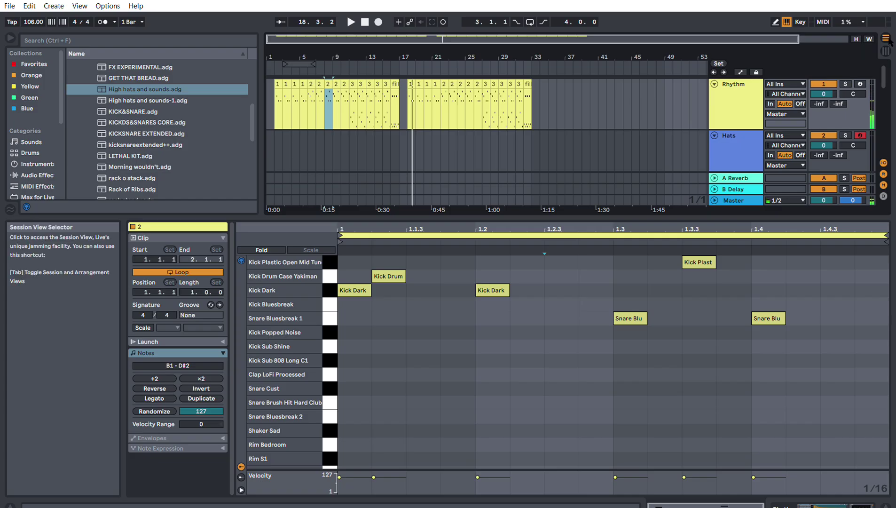
Step: Return to the session, review the Hats clips, and copy all five of them
key(Tab)
click(346, 46)
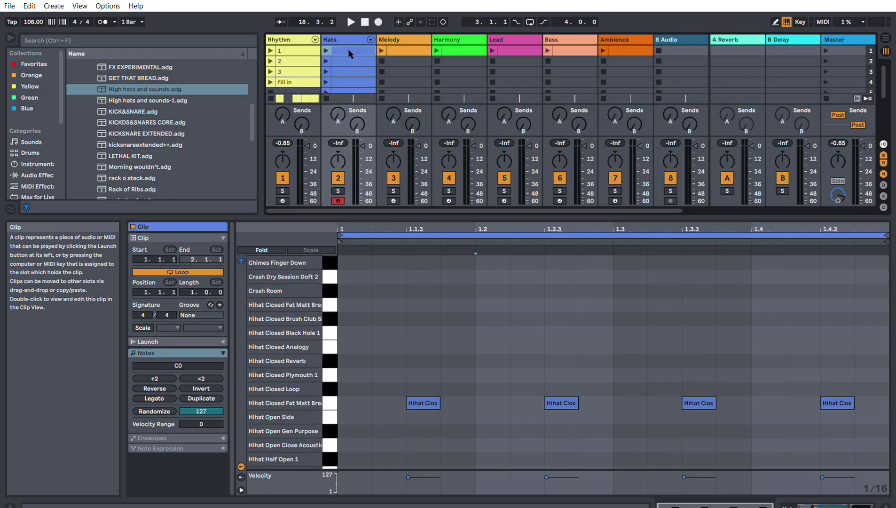
click(350, 71)
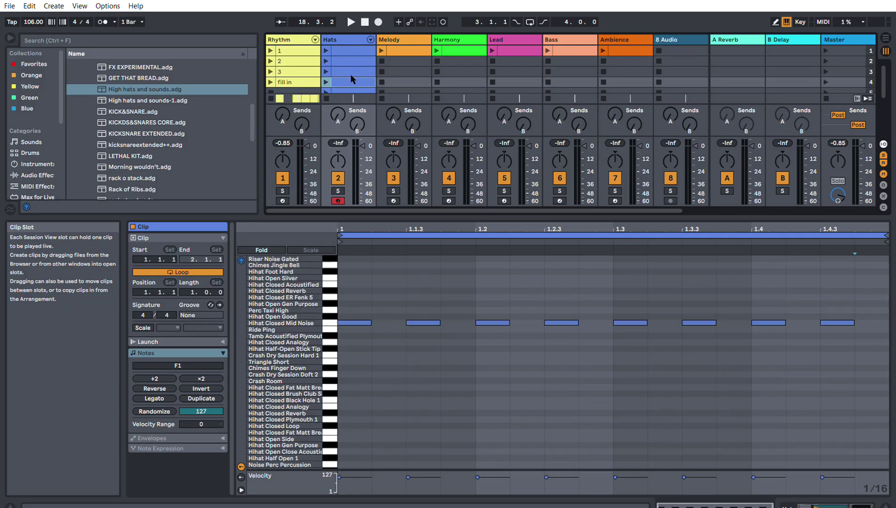
click(344, 51)
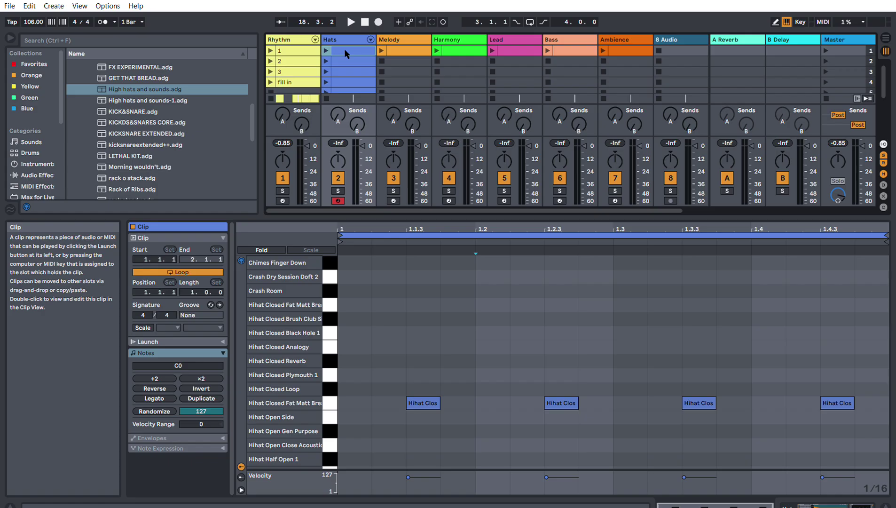
key(shift+Down)
key(shift+Down)
key(shift+Down)
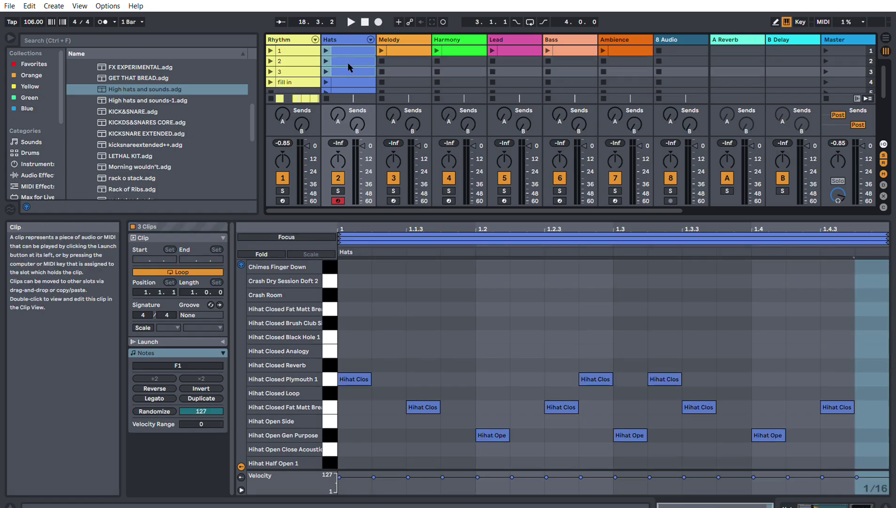
scroll(346, 70, right, 1)
scroll(342, 71, down, 1)
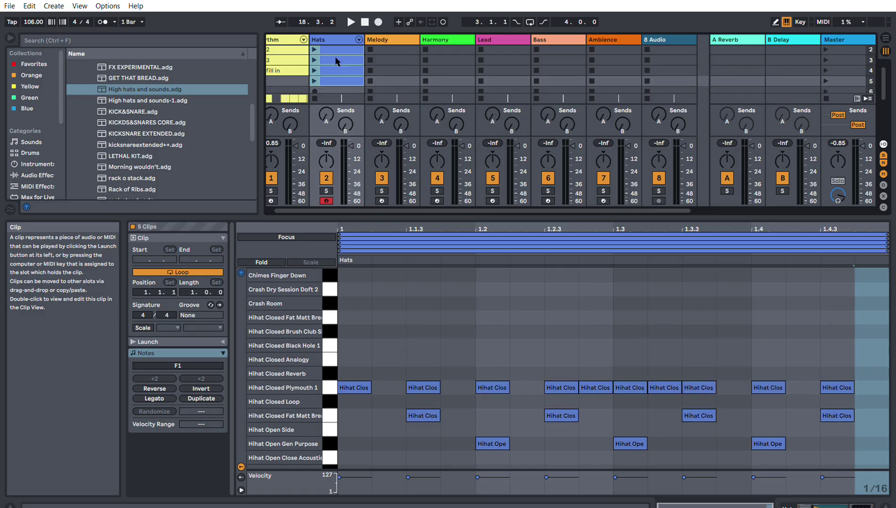
click(339, 67)
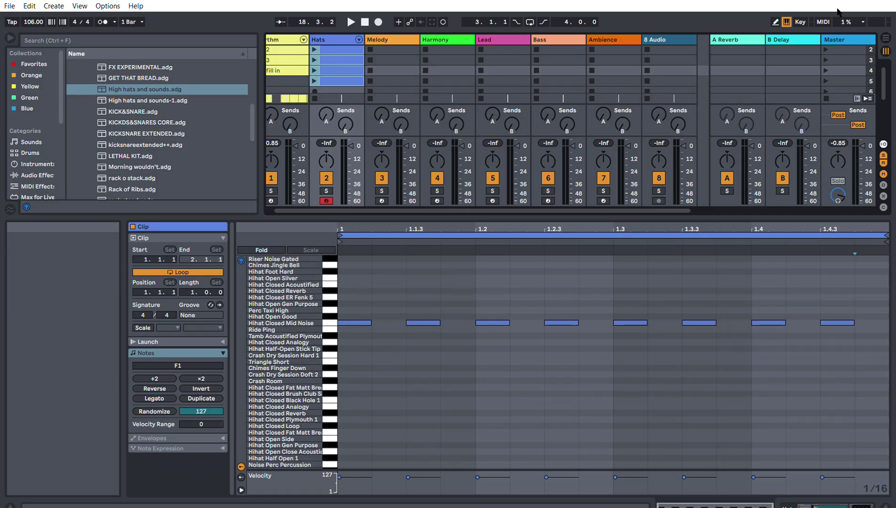
Step: Paste the five Hats clips into the arrangement's Hats track at bar 2 and audition them with the Rhythm clips
key(Tab)
scroll(277, 135, down, 1)
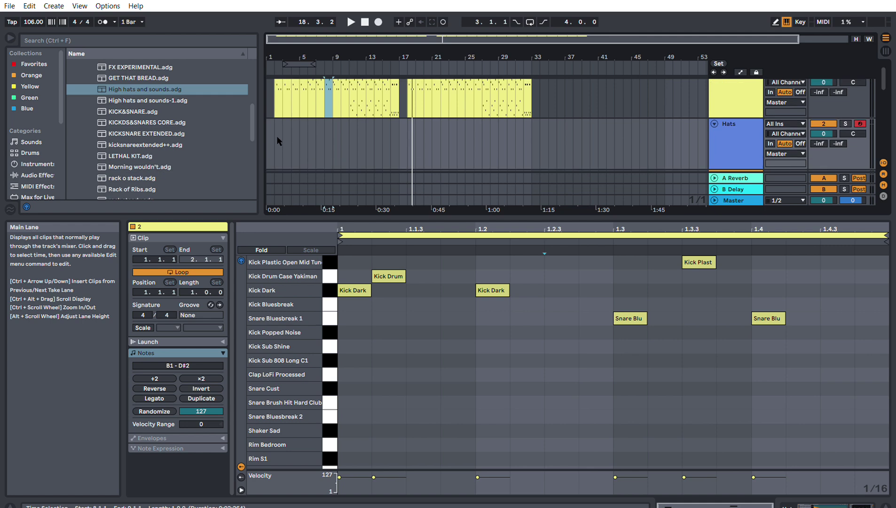
click(276, 135)
key(ctrl+v)
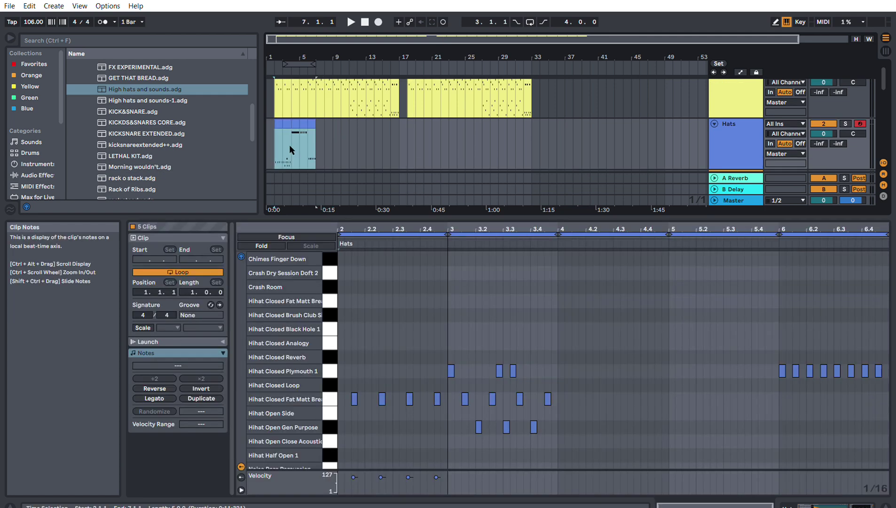
click(278, 64)
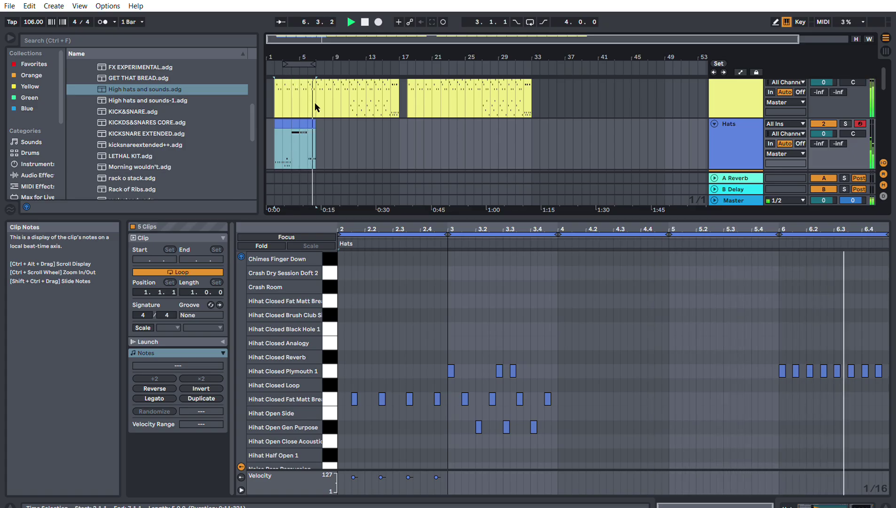
Step: Stop playback and delete the Hats clips in bars 3 to 6, keeping only the clip at bar 2
click(325, 129)
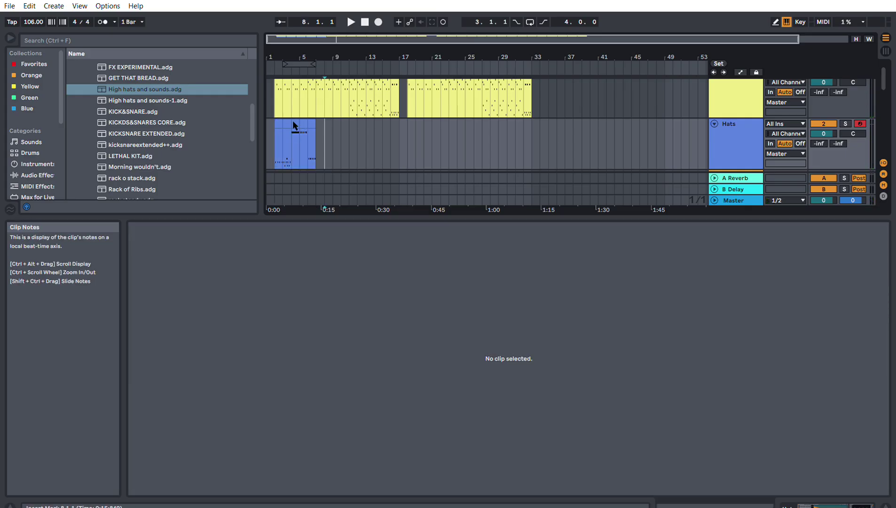
click(289, 117)
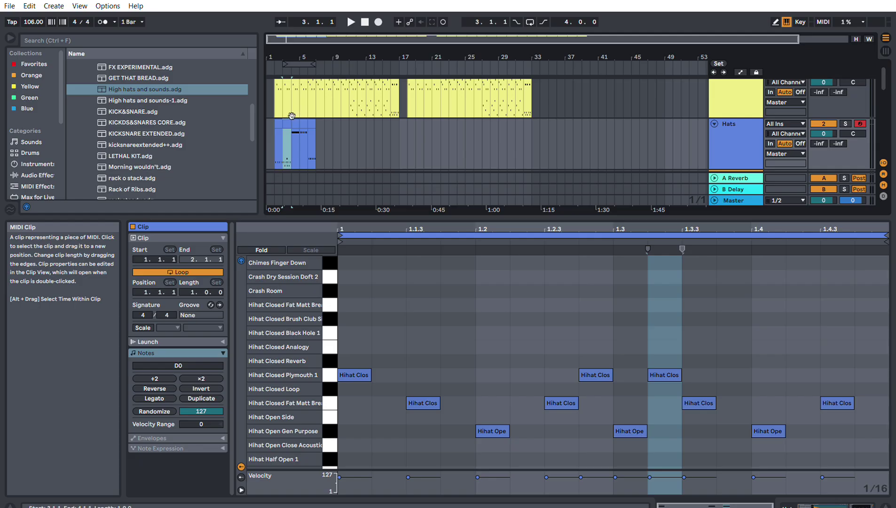
key(Delete)
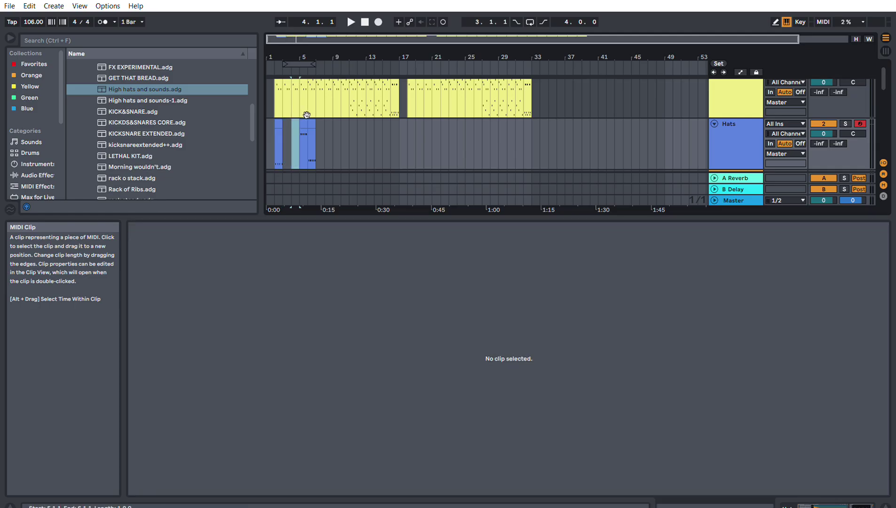
click(310, 116)
Step: Duplicate the bar 2 Hats clip four times so it fills bars 2 through 6
click(279, 123)
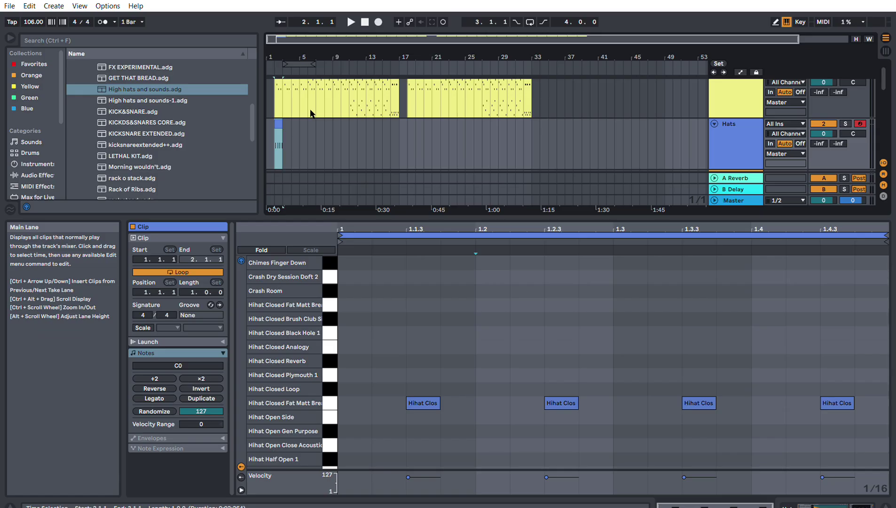
key(ctrl+d)
key(ctrl+d)
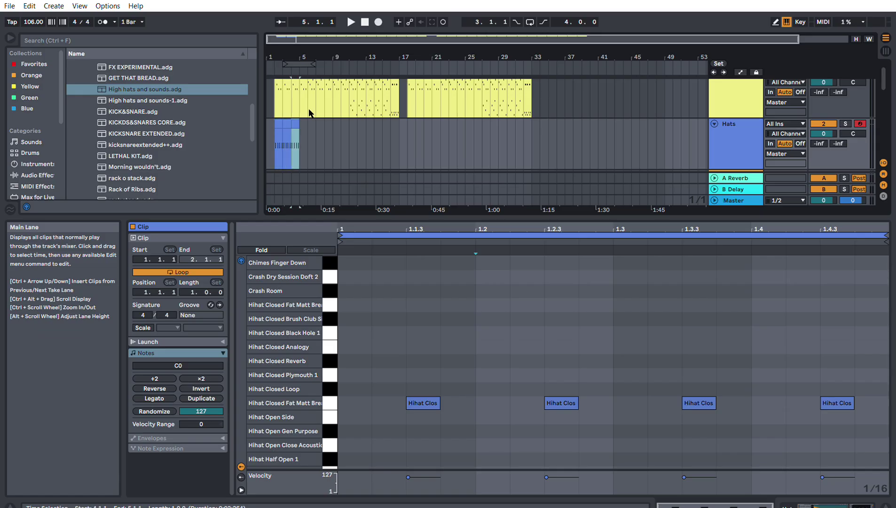
key(ctrl+d)
key(ctrl+d)
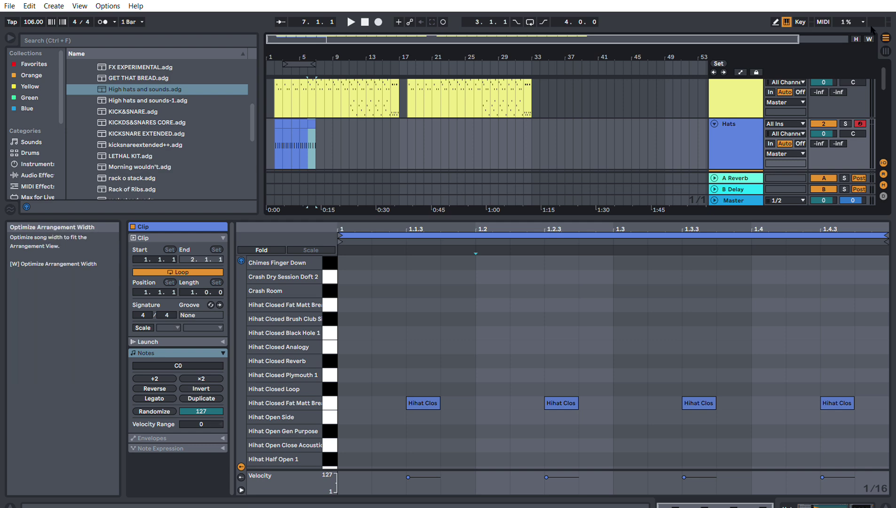
Step: Copy the second Hats clip from the session and return to the arrangement
key(Tab)
click(368, 68)
click(340, 61)
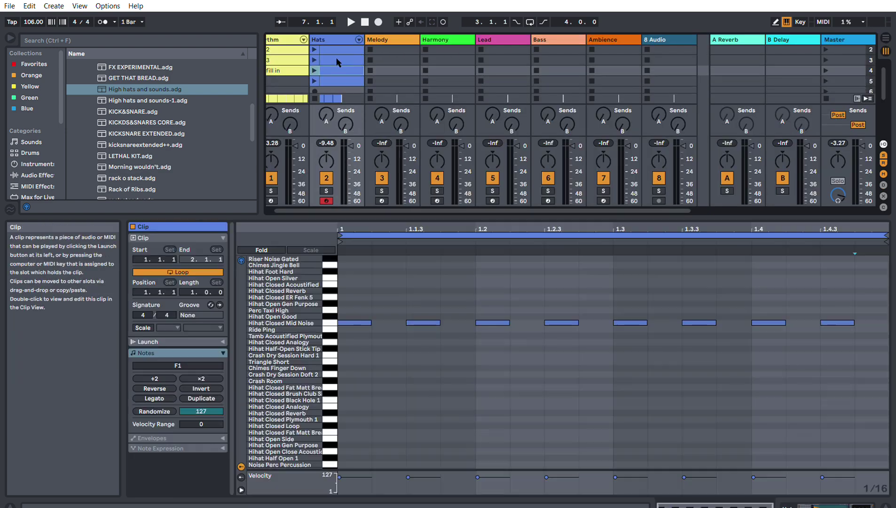
scroll(340, 60, up, 1)
click(337, 52)
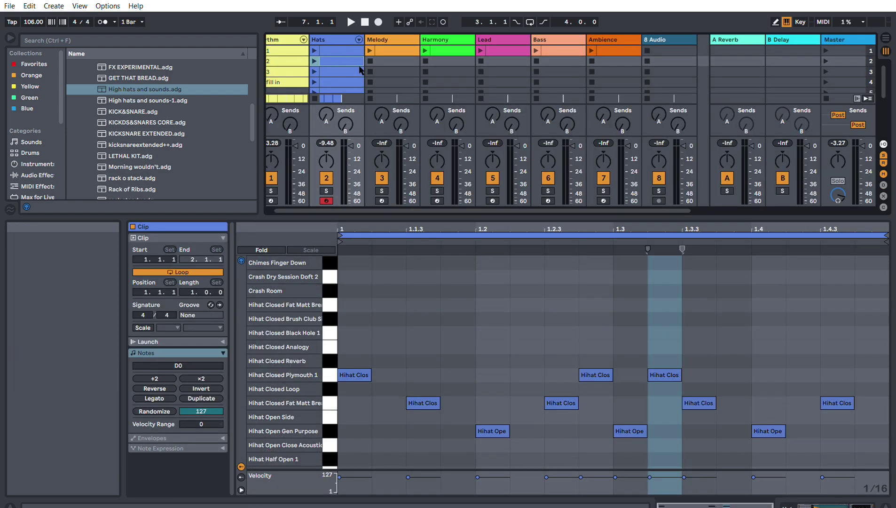
key(Tab)
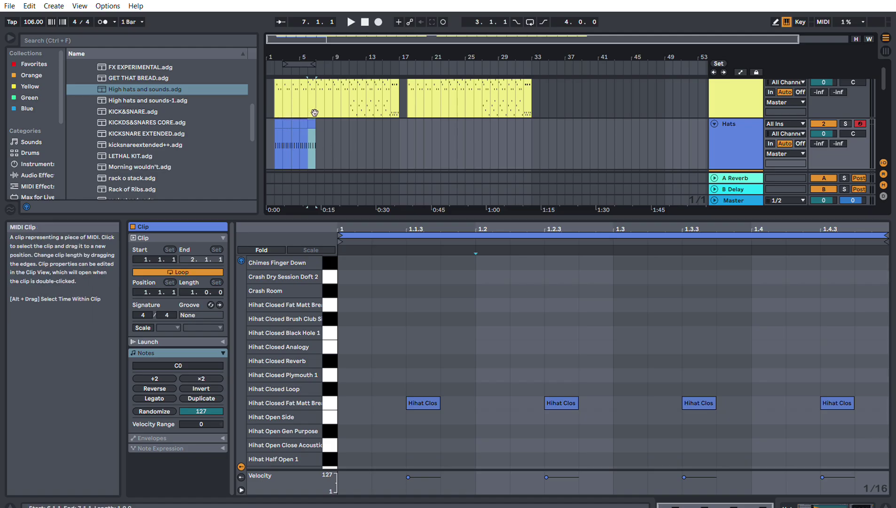
Step: Replace the Hats clip at bar 6 with the copied second variation and repeat it through bar 9
click(309, 143)
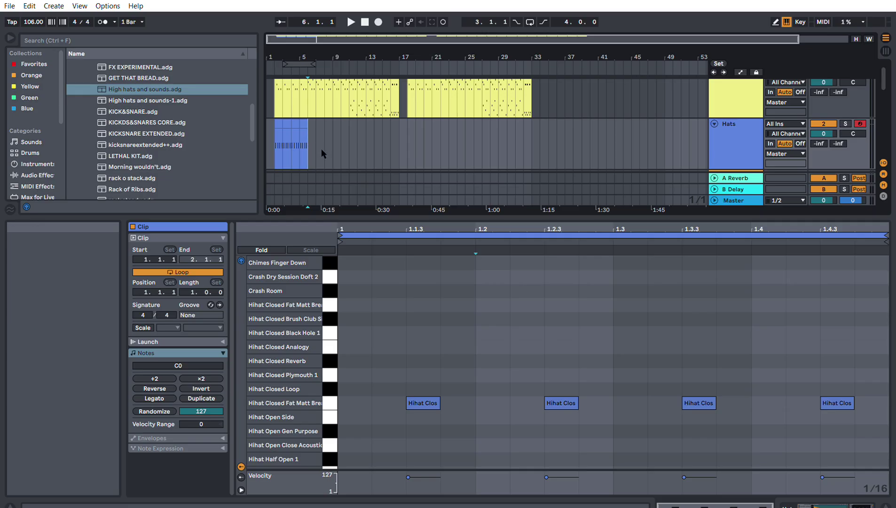
key(ctrl+d)
key(ctrl+d)
key(ctrl+d)
key(ctrl+d)
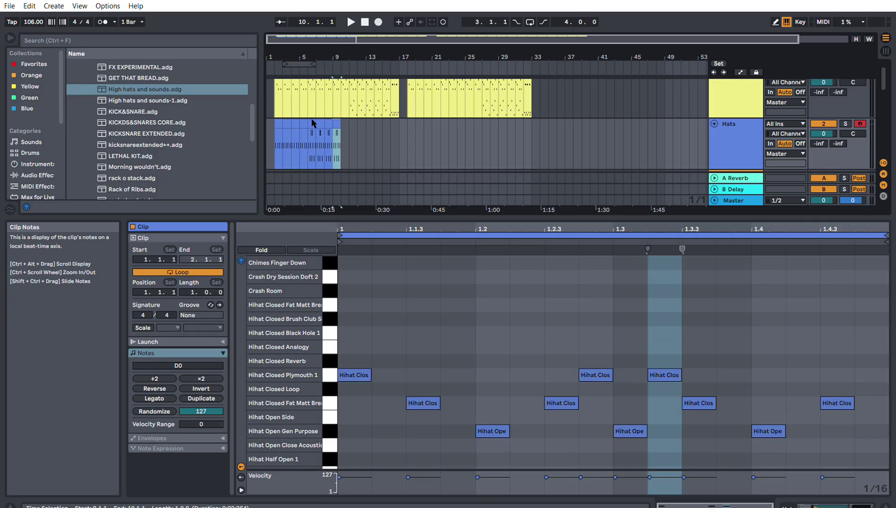
Step: Copy the third Hats clip, with continuous sixteenth notes, from the session and place it in the arrangement at bar 17
key(Tab)
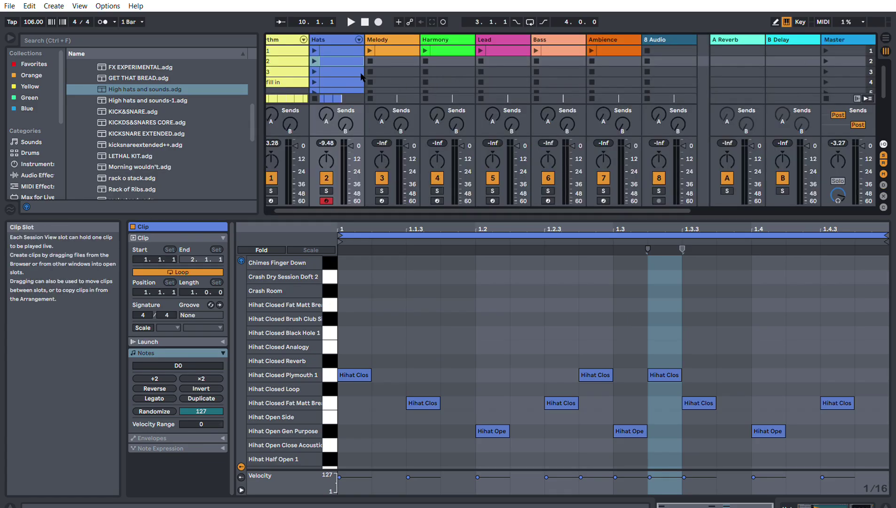
click(361, 74)
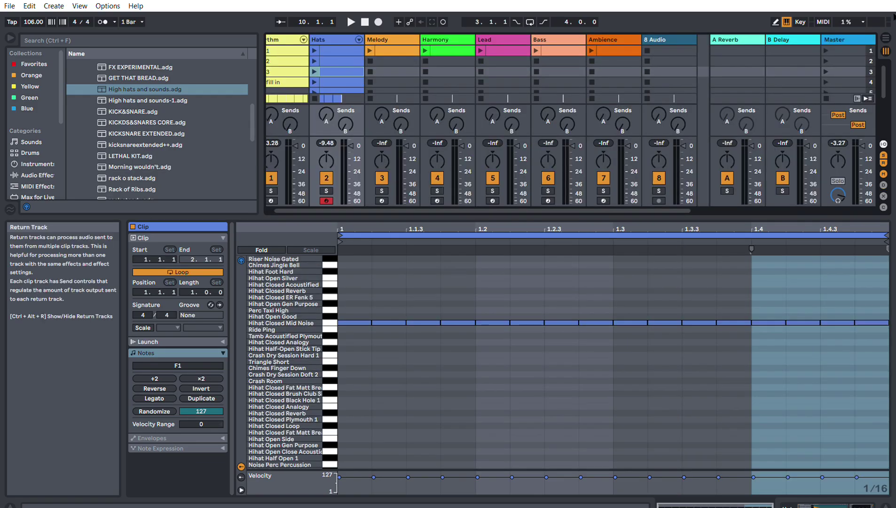
click(886, 37)
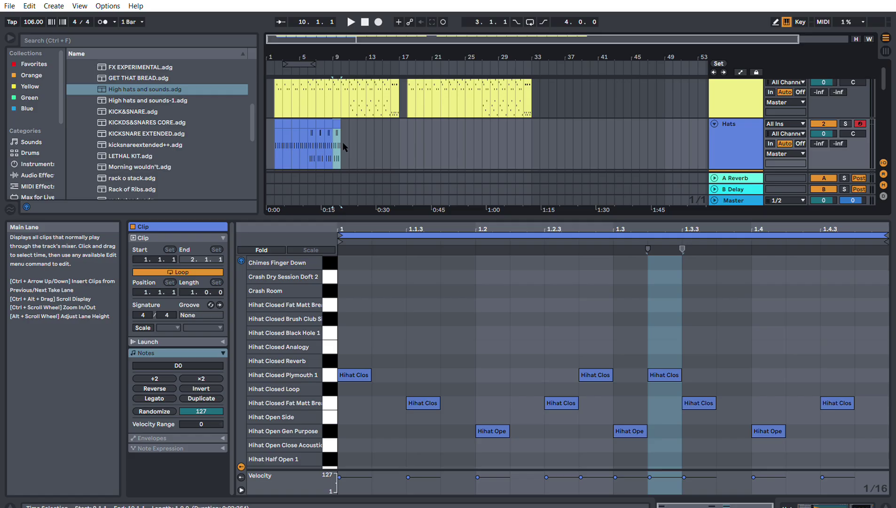
drag(343, 141, 356, 149)
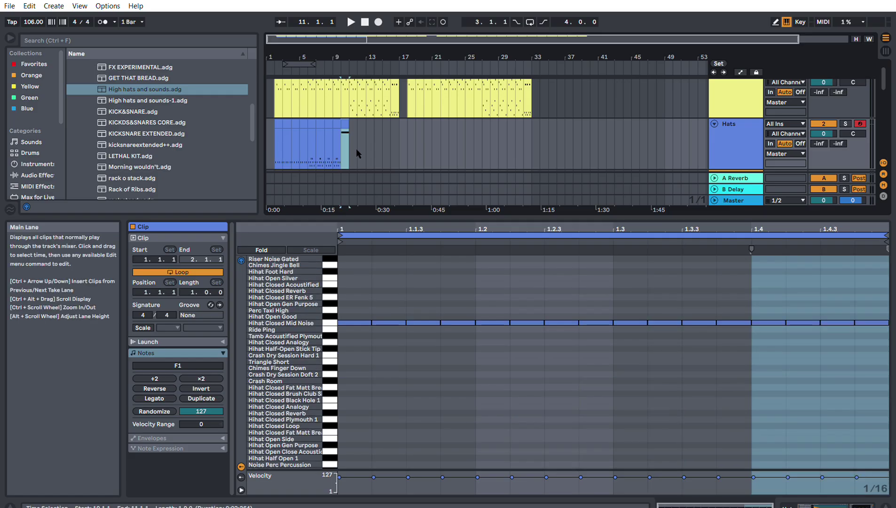
click(402, 123)
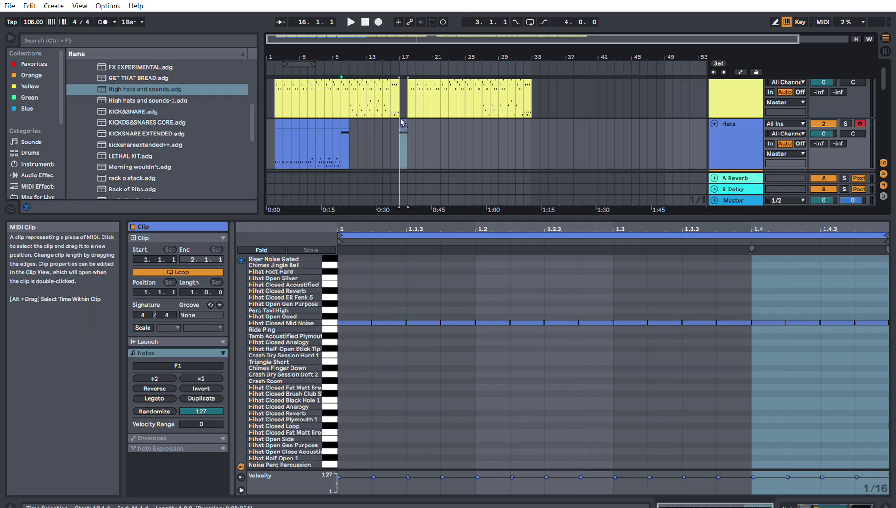
drag(406, 121, 403, 122)
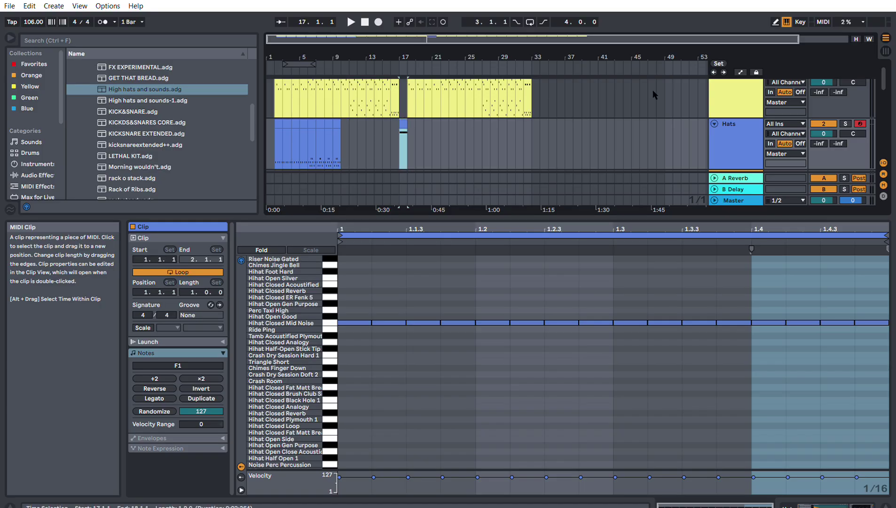
Step: Check the session's Hats clips, and duplicate the arrangement's bar 9 Hats clip into bars 10 and 11
click(887, 38)
click(331, 72)
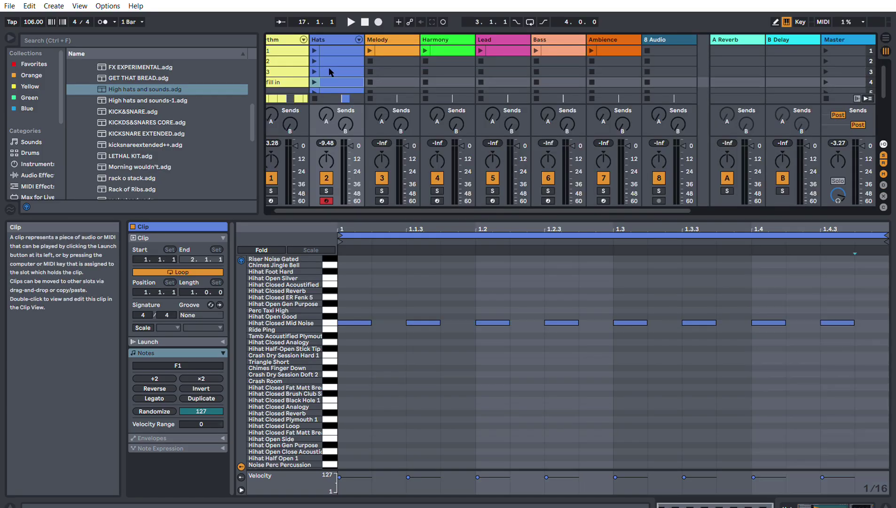
click(885, 35)
click(336, 120)
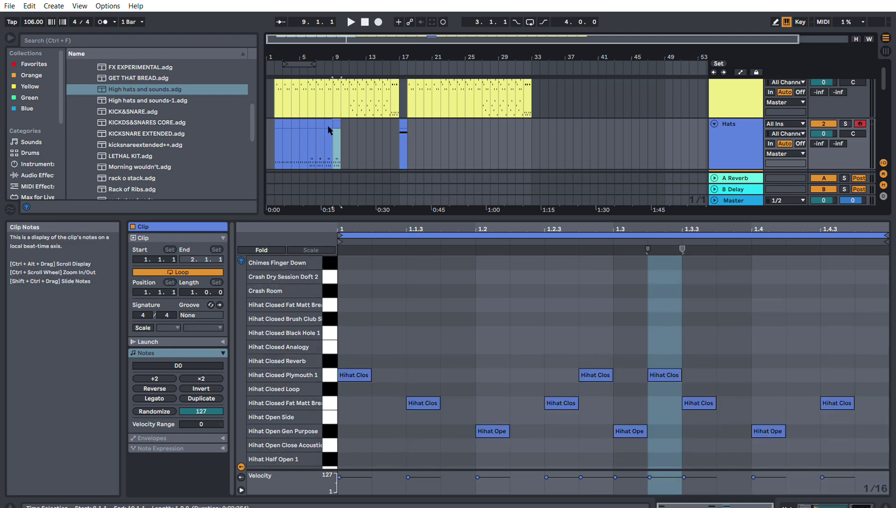
key(ctrl+d)
key(ctrl+d)
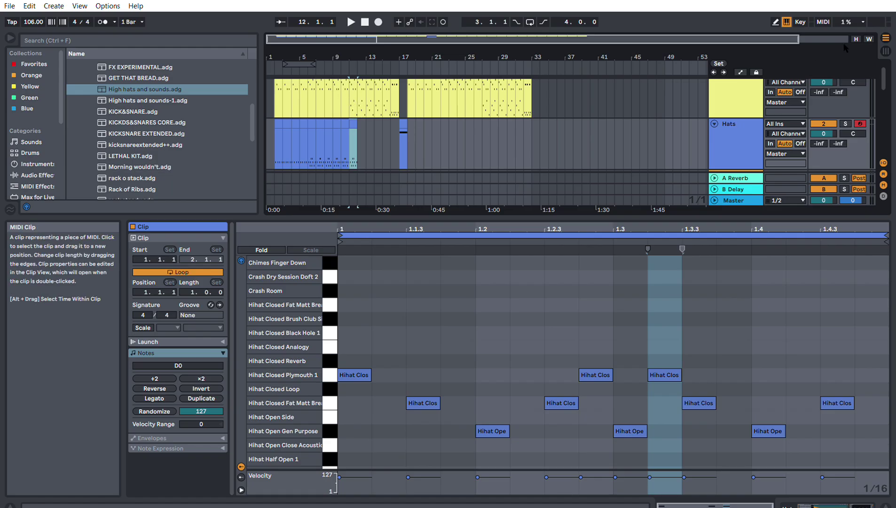
Step: Review the existing Hats clips in the session and create a new empty clip in the track's sixth slot
click(886, 51)
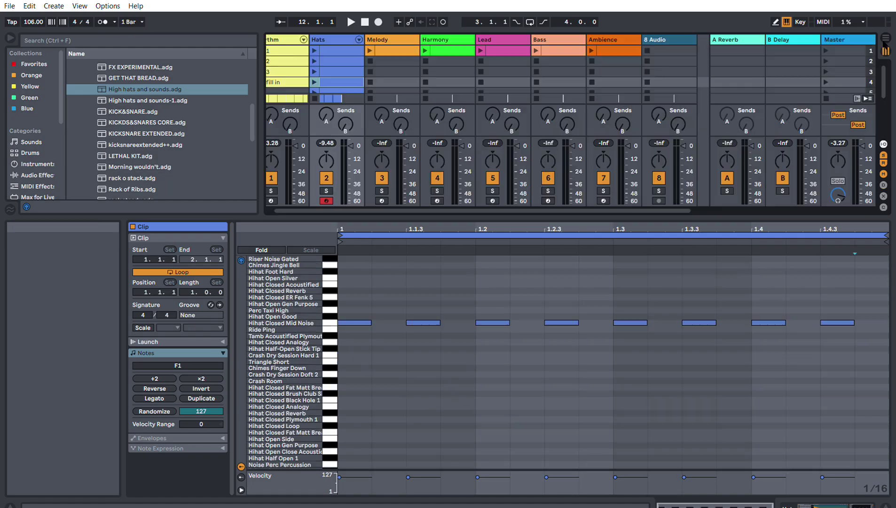
click(334, 59)
scroll(337, 58, up, 1)
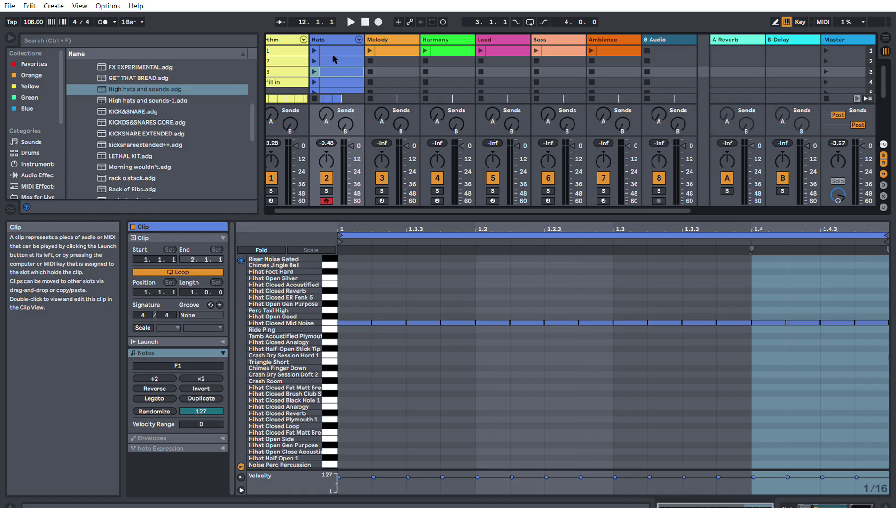
click(332, 58)
scroll(336, 56, down, 4)
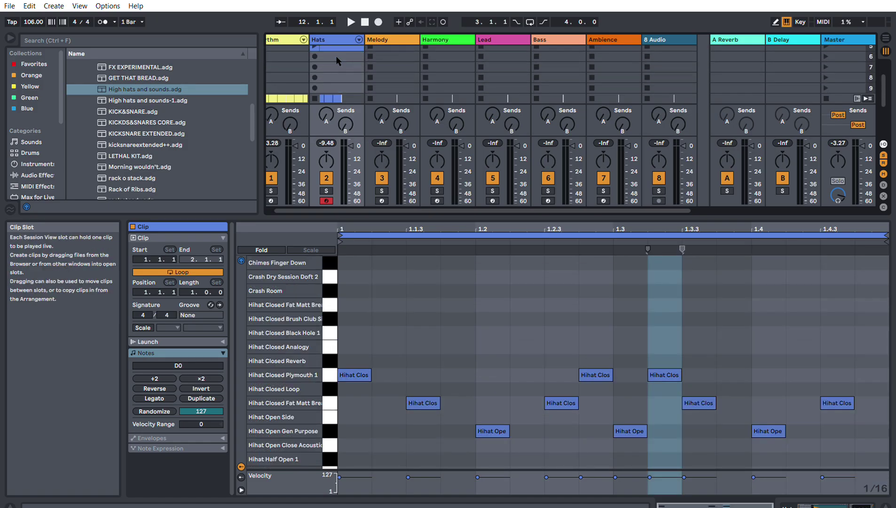
double_click(332, 56)
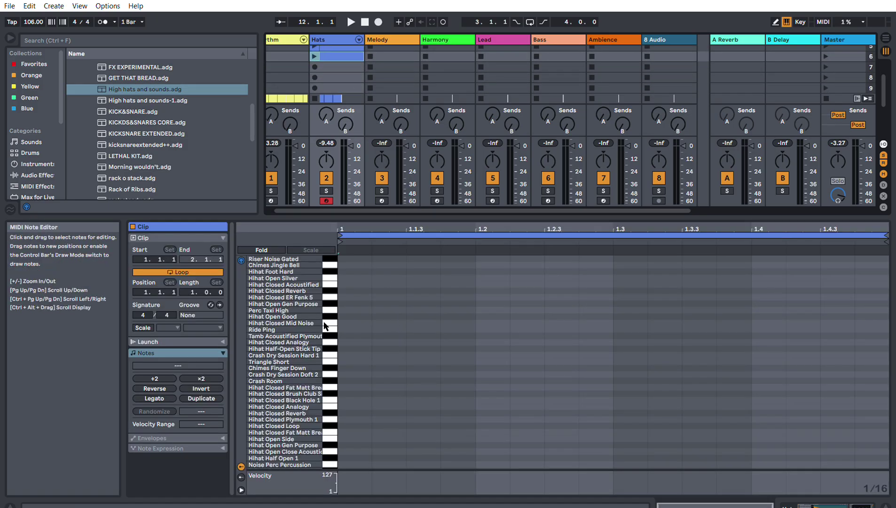
Step: Add Chimes Jingle Bell notes at 1.1.3, 1.2.3, 1.3.3 and 1.4.3 in the new Hats clip
double_click(355, 328)
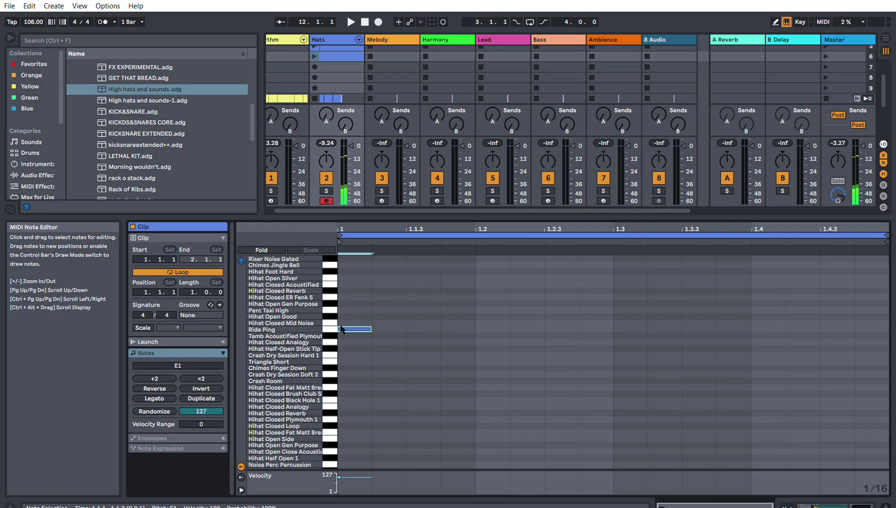
drag(358, 329, 427, 259)
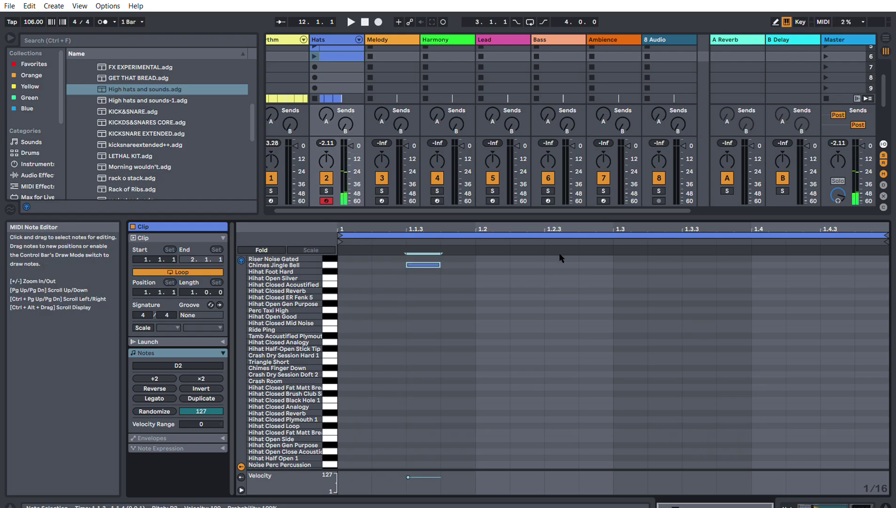
double_click(560, 265)
double_click(699, 265)
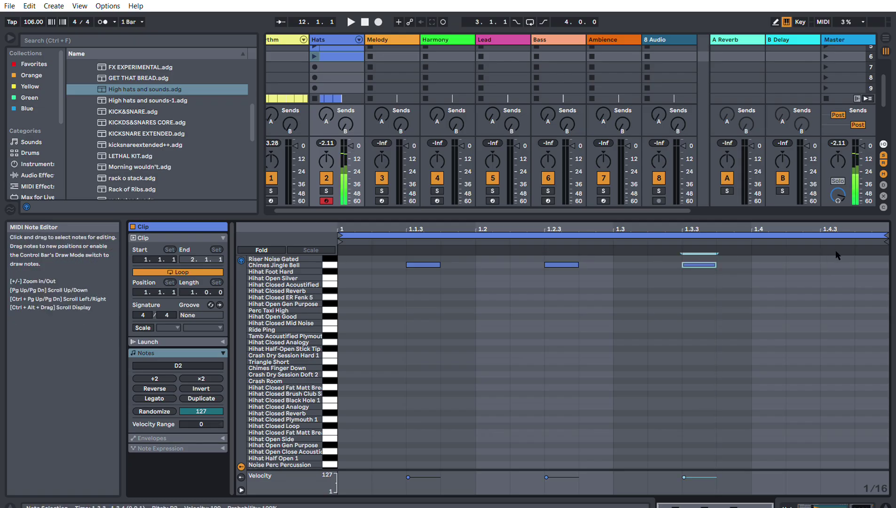
double_click(837, 264)
Step: Add Riser Noise Gated notes on beats 1 and 3 and Perc Taxi High notes on beats 2 and 4, and audition the clip
double_click(376, 297)
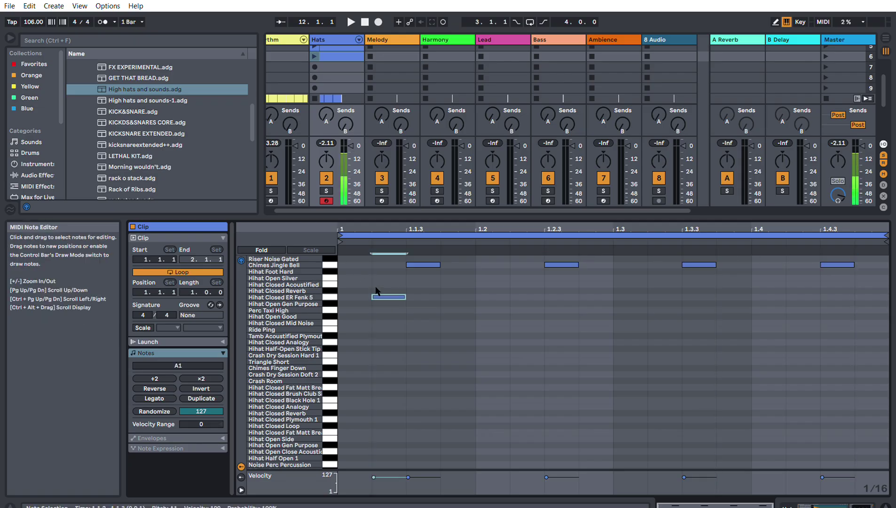
drag(388, 297, 357, 259)
double_click(490, 255)
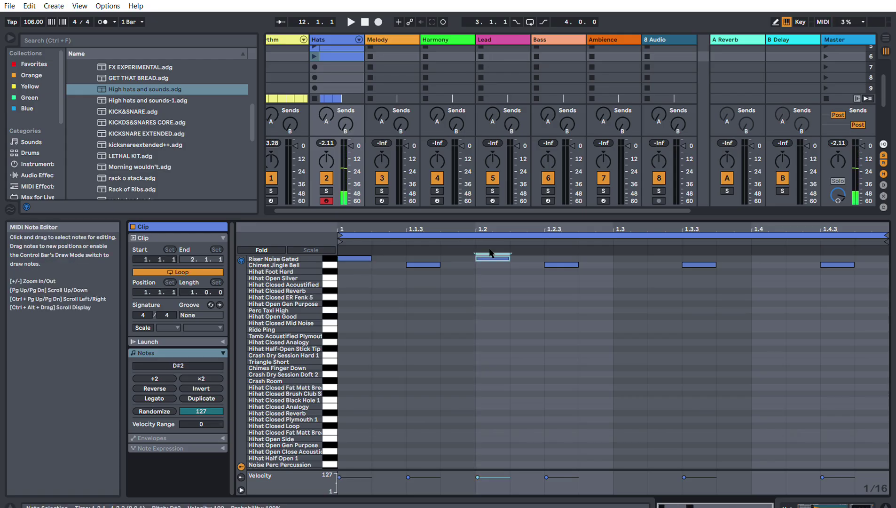
drag(490, 254, 500, 306)
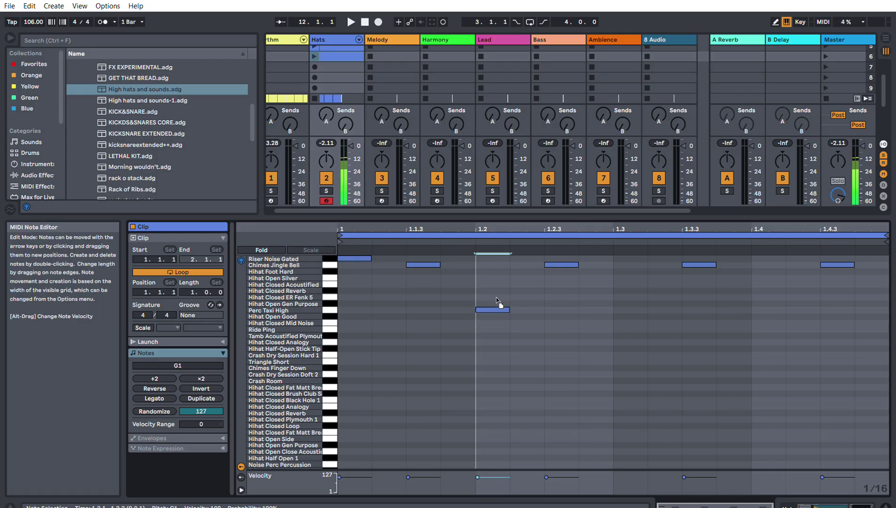
double_click(632, 256)
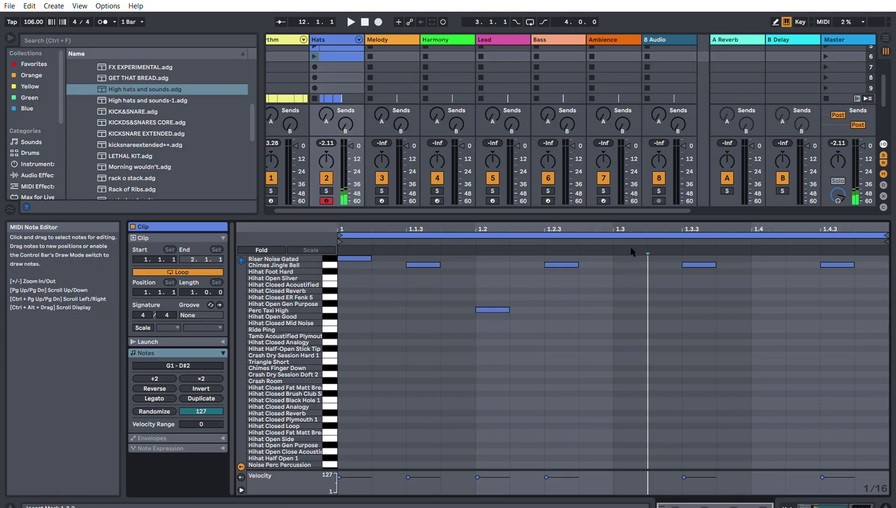
double_click(766, 309)
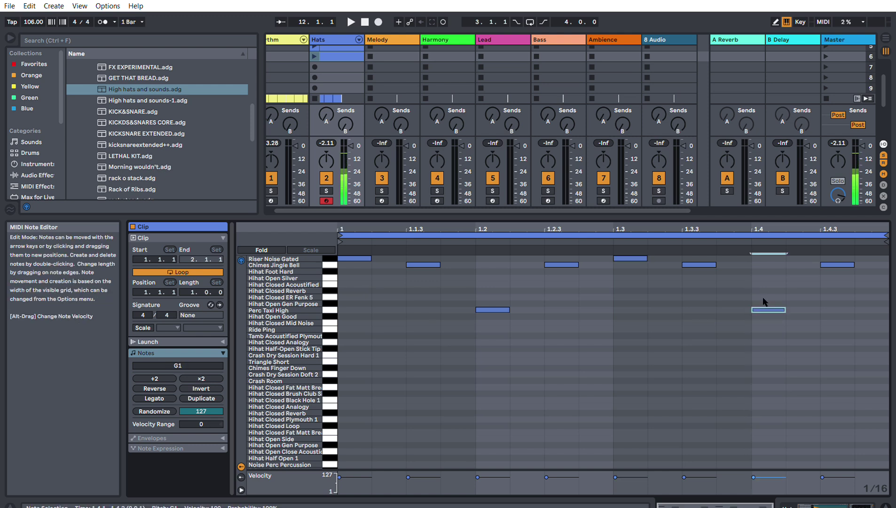
click(314, 56)
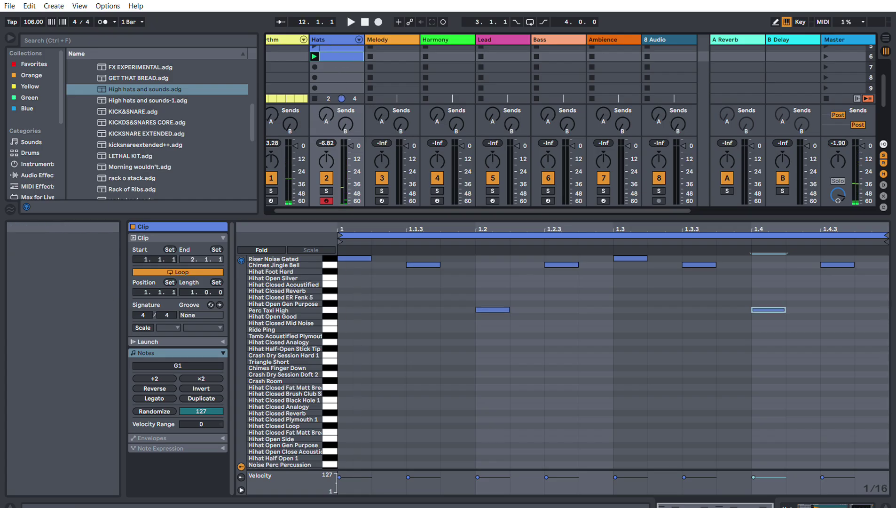
Step: Restore arrangement playback for the Hats track and paste the new sixth clip into bars 12 to 15
click(886, 38)
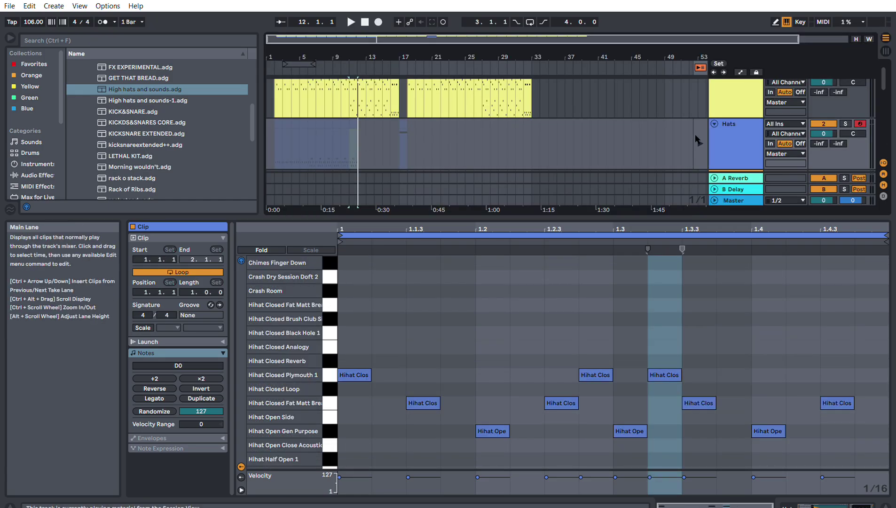
click(698, 139)
click(359, 151)
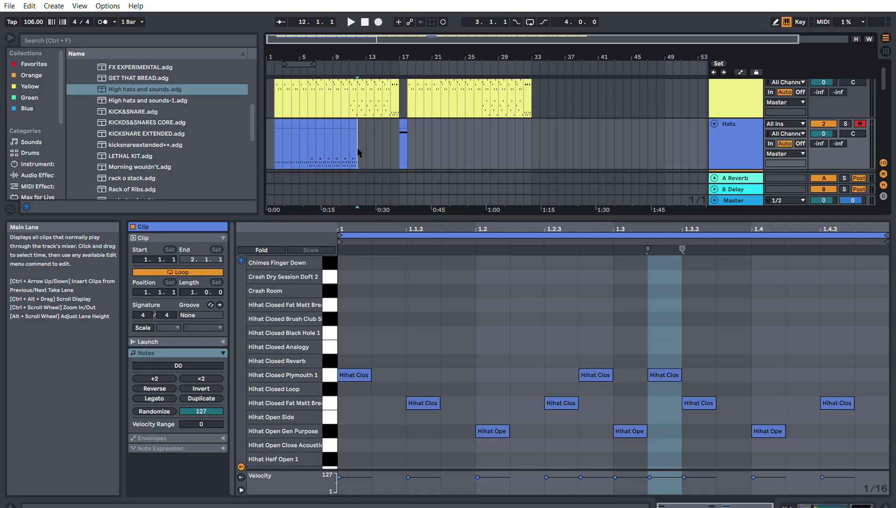
click(368, 152)
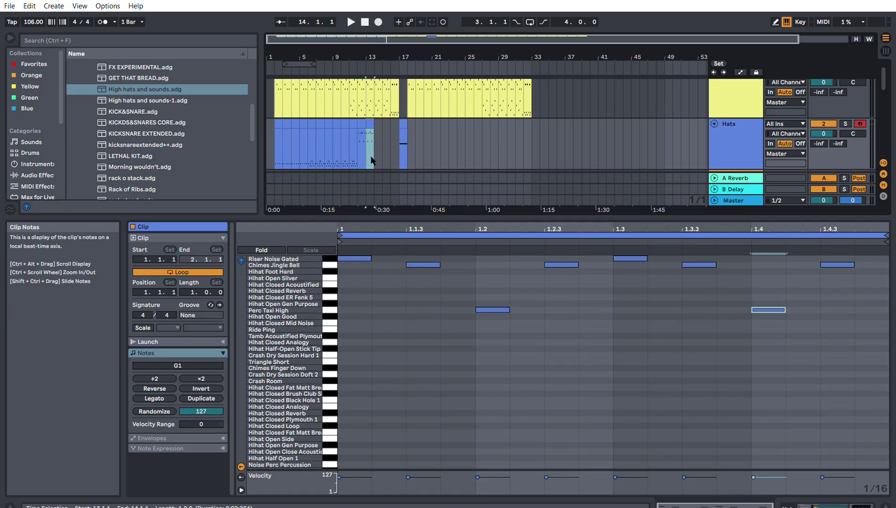
Step: Copy the fifth Hats clip, with Hihat Closed Plymouth 1 eighth notes, from the session into bar 16 of the arrangement
click(886, 39)
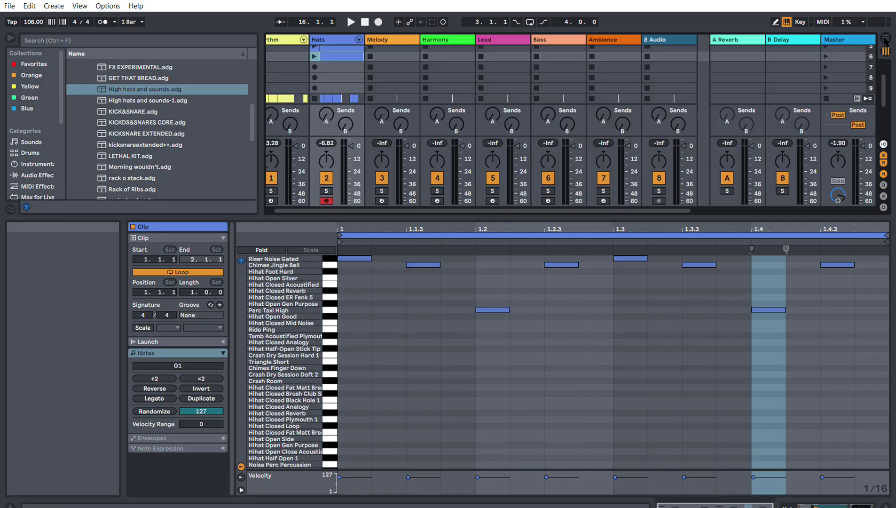
scroll(330, 51, up, 2)
click(332, 69)
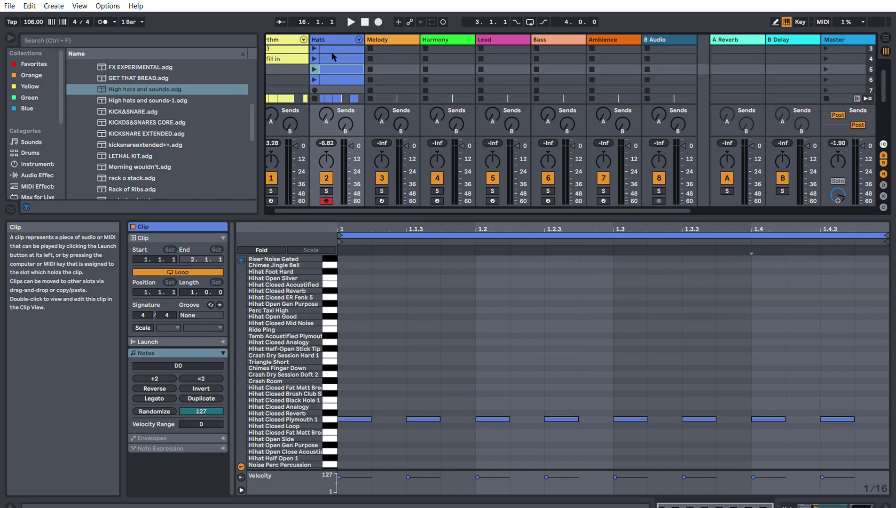
click(886, 38)
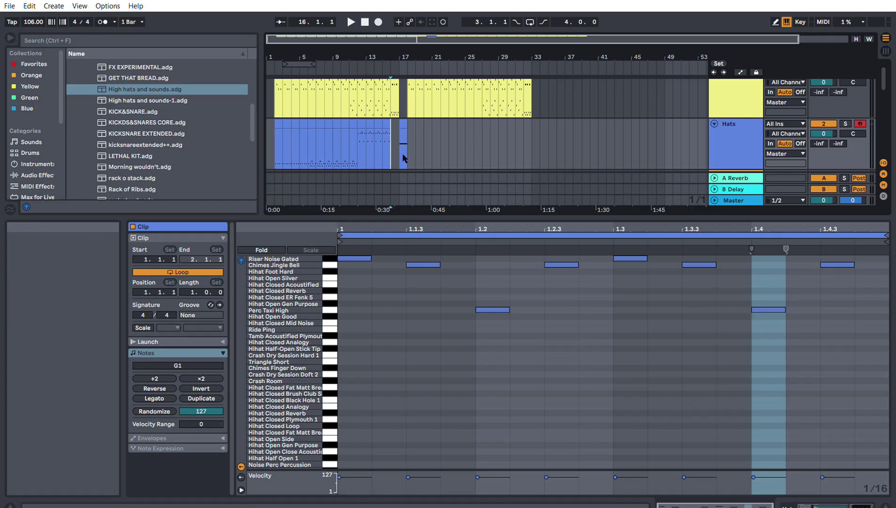
drag(392, 151, 403, 151)
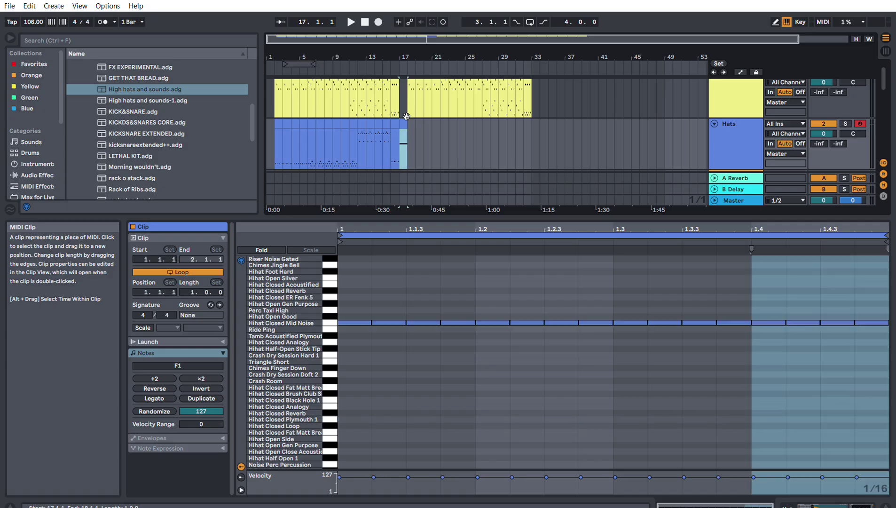
Step: Move all sixteenth notes in the bar 17 Hats clip from Hihat Closed Mid Noise to Hihat Closed Plymouth 1
key(Right)
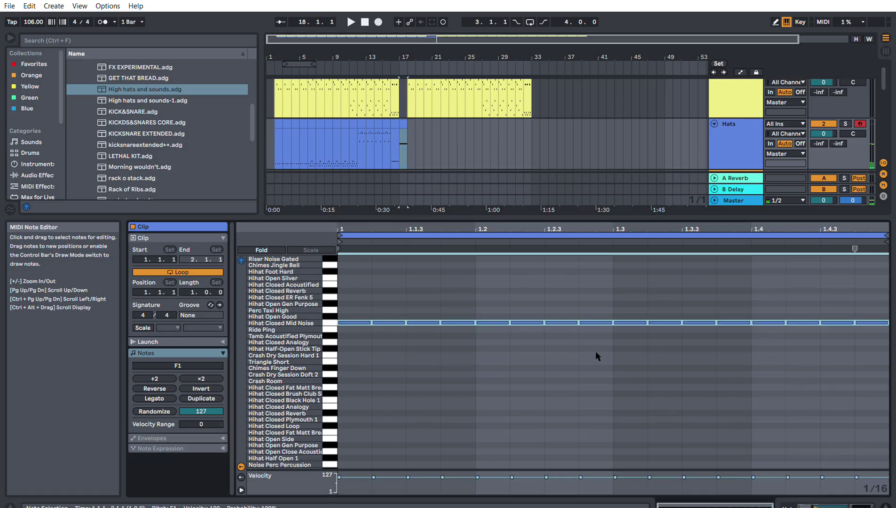
scroll(411, 412, down, 1)
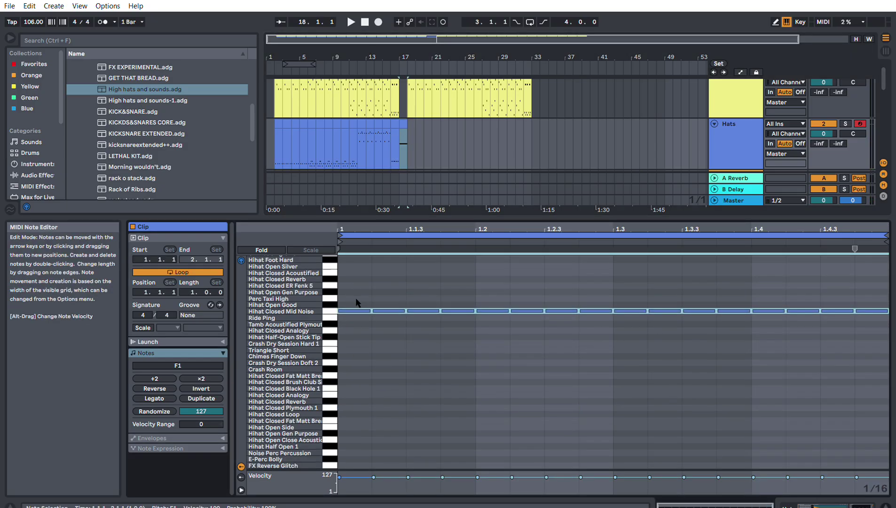
drag(357, 311, 362, 403)
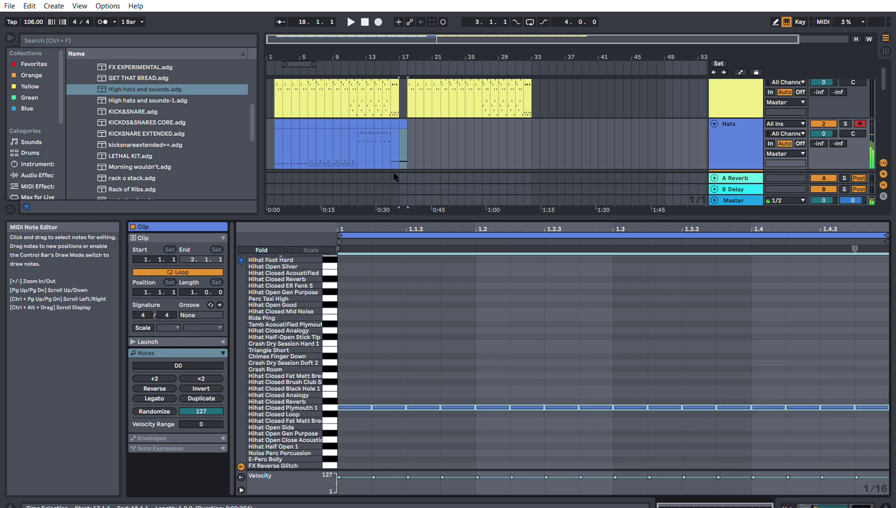
Step: Play the arrangement from the beginning and review the Rhythm and Hats tracks during playback
click(270, 141)
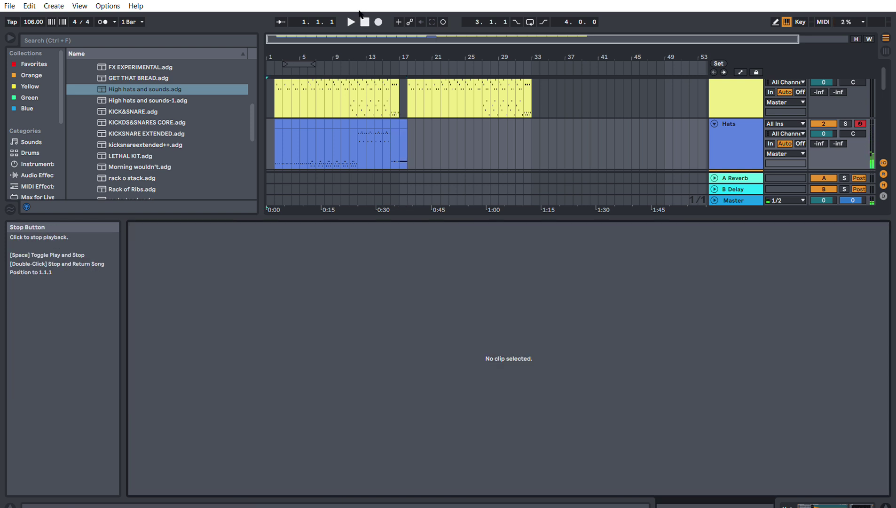
click(351, 22)
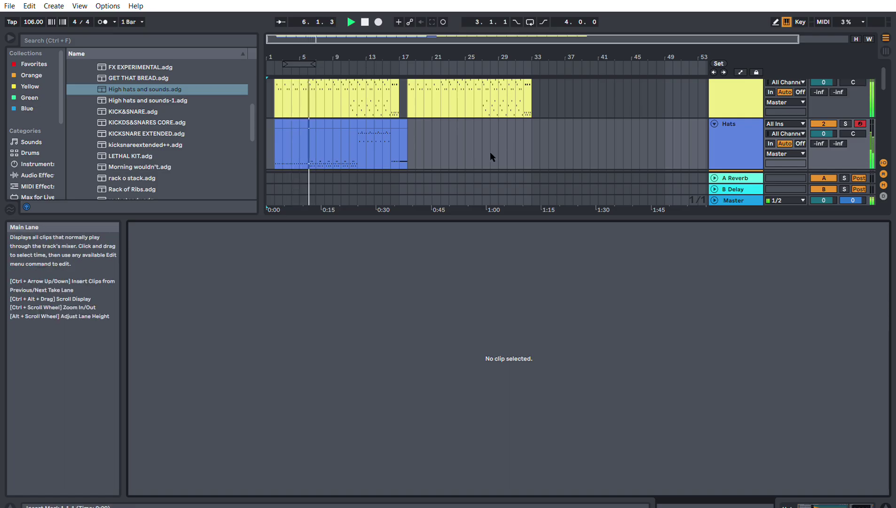
scroll(490, 151, up, 1)
scroll(488, 151, down, 1)
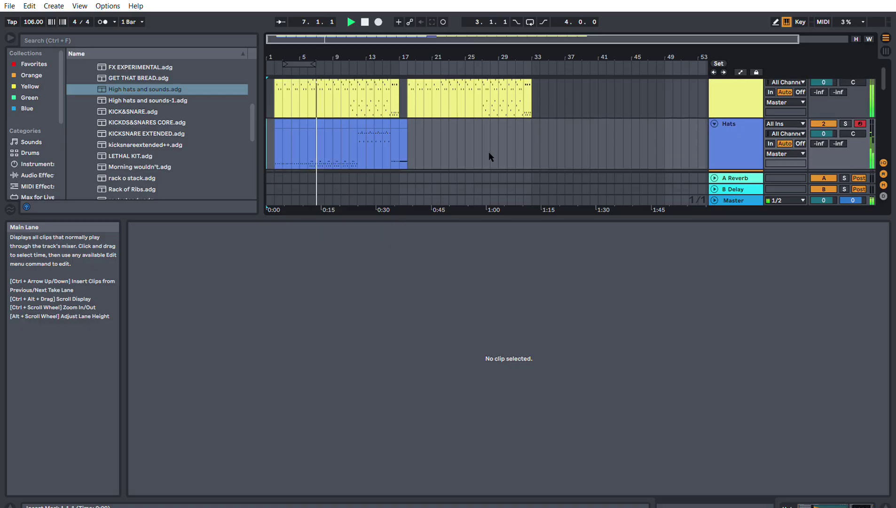
drag(489, 38, 399, 52)
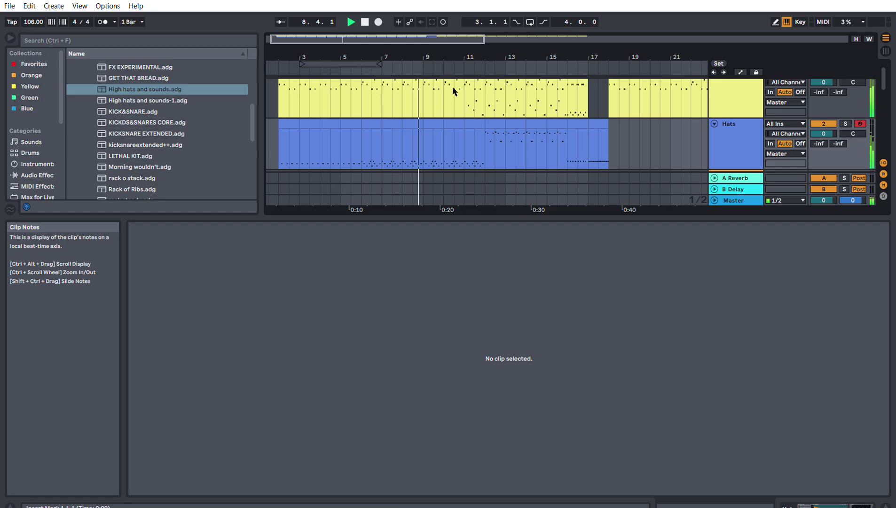
scroll(453, 90, up, 1)
scroll(453, 90, down, 2)
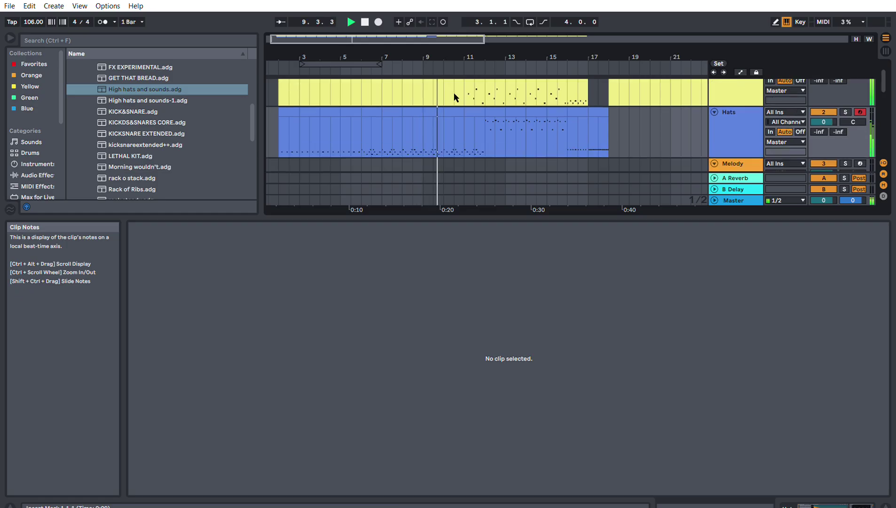
scroll(454, 93, up, 1)
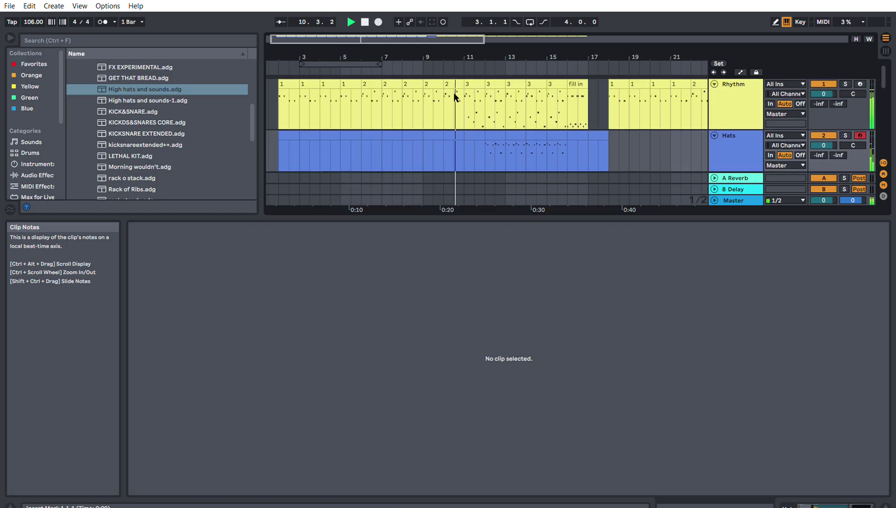
scroll(455, 97, down, 1)
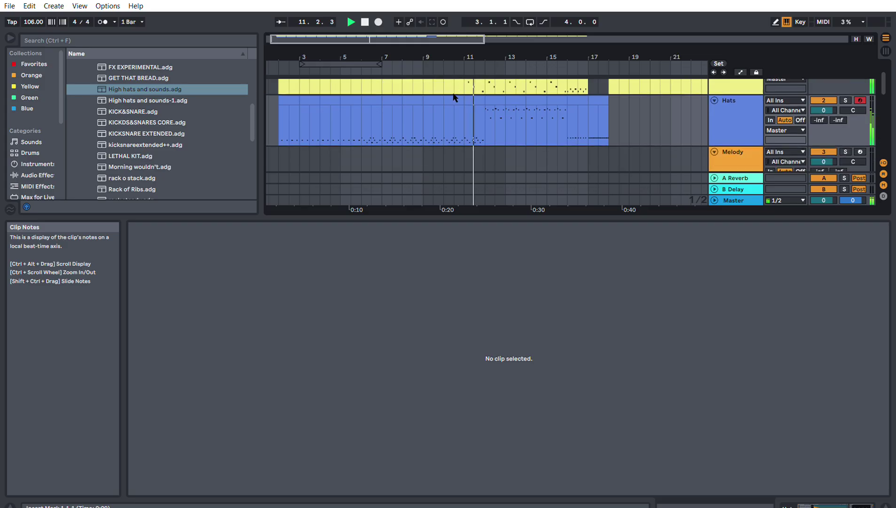
scroll(454, 96, up, 1)
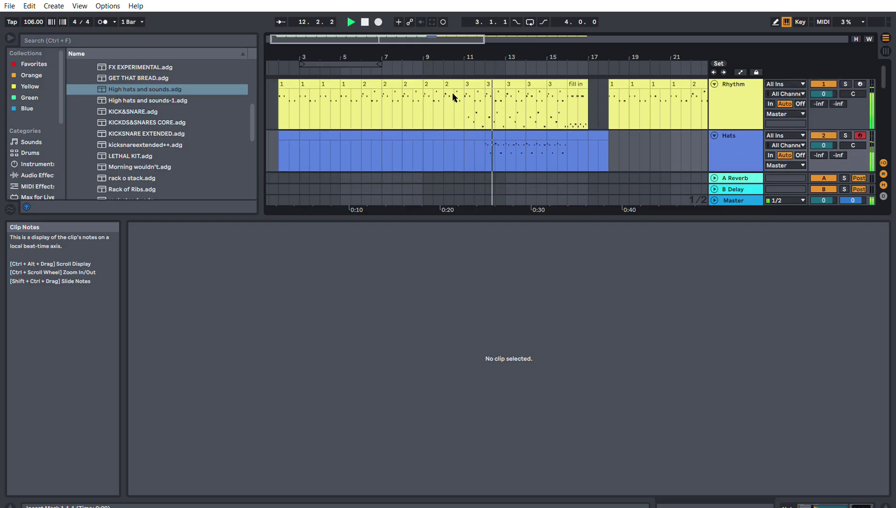
scroll(452, 92, down, 1)
scroll(451, 98, up, 1)
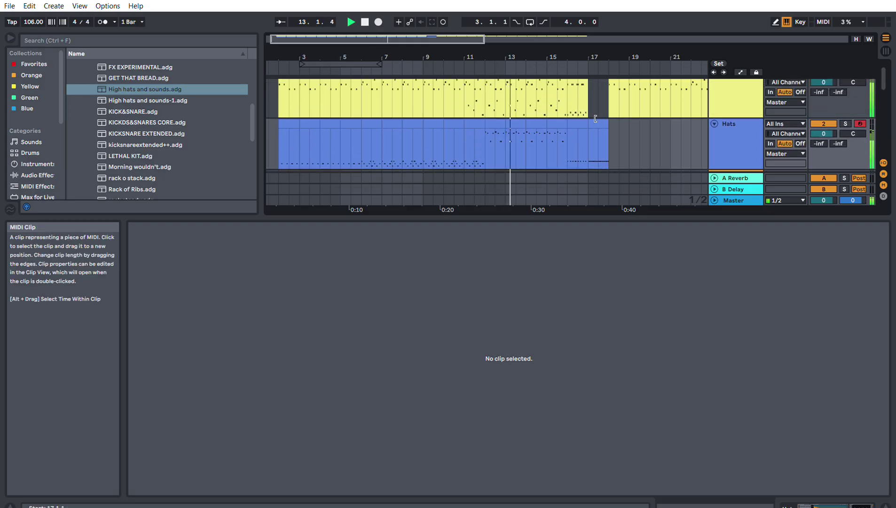
Step: Duplicate the Hats clips spanning bars 2 to 17 directly after themselves, starting at bar 18, and stop playback
drag(271, 141, 601, 134)
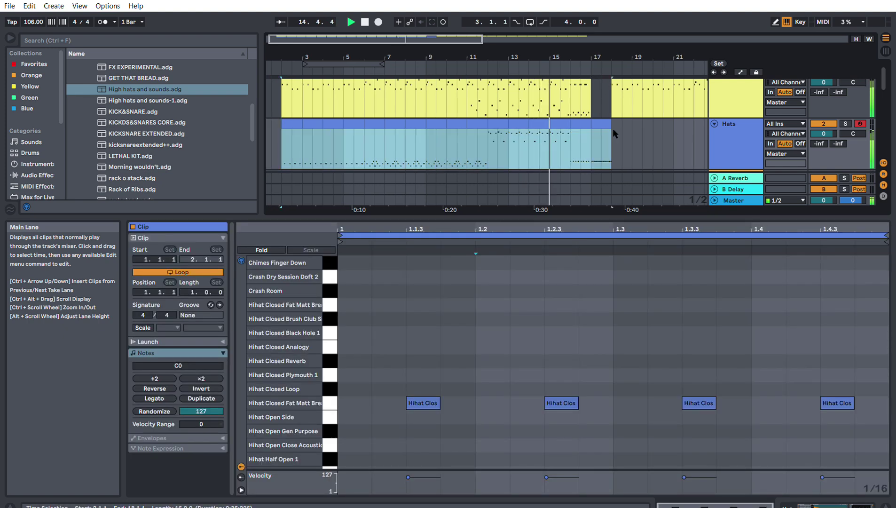
click(611, 128)
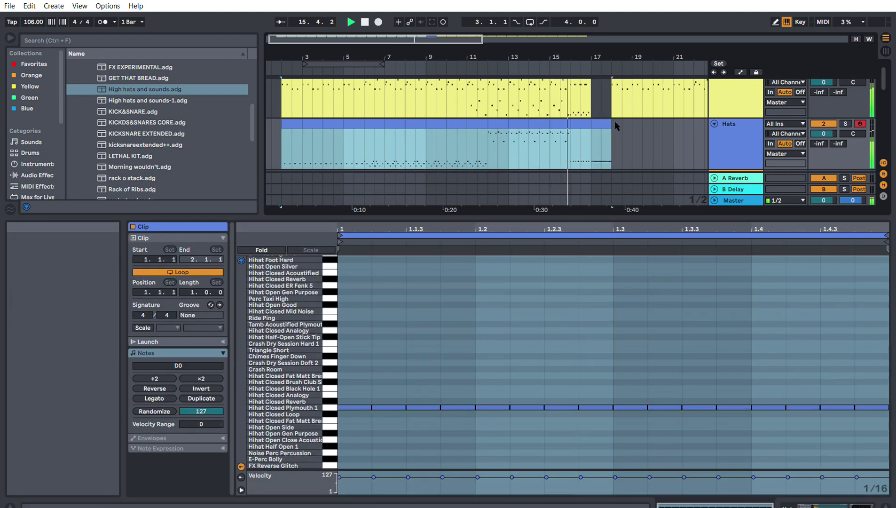
key(ctrl+d)
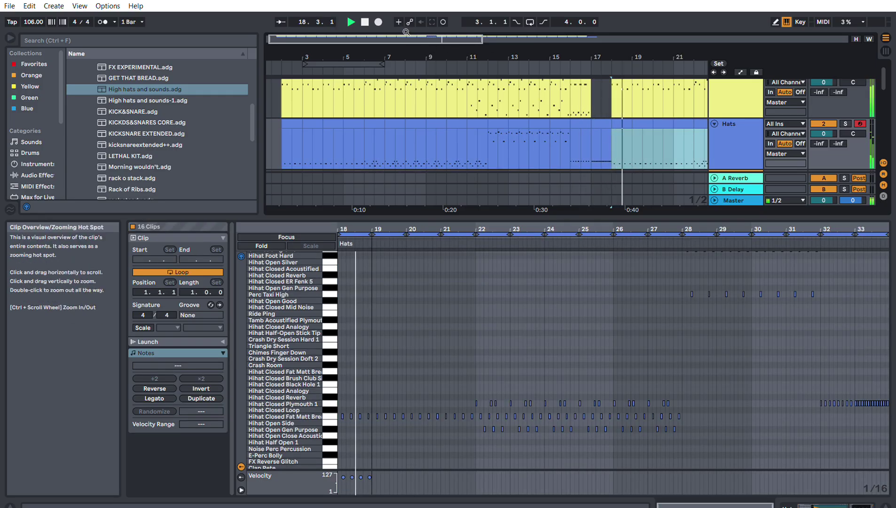
drag(431, 46, 608, 98)
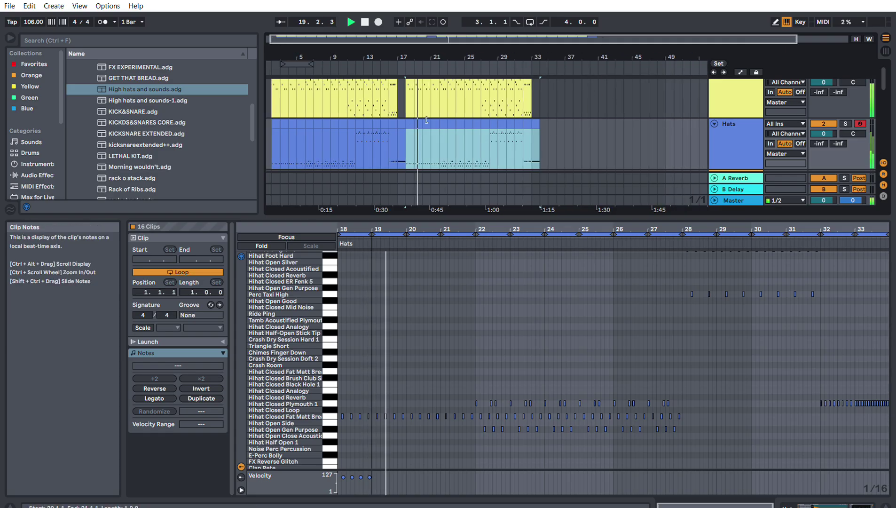
key(space)
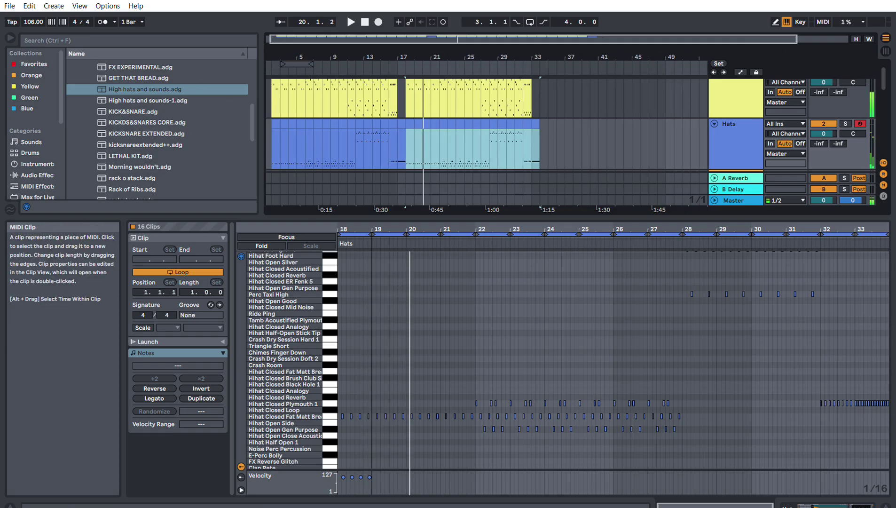
Step: Switch to the Session View and select the first clip of the Melody track
click(887, 41)
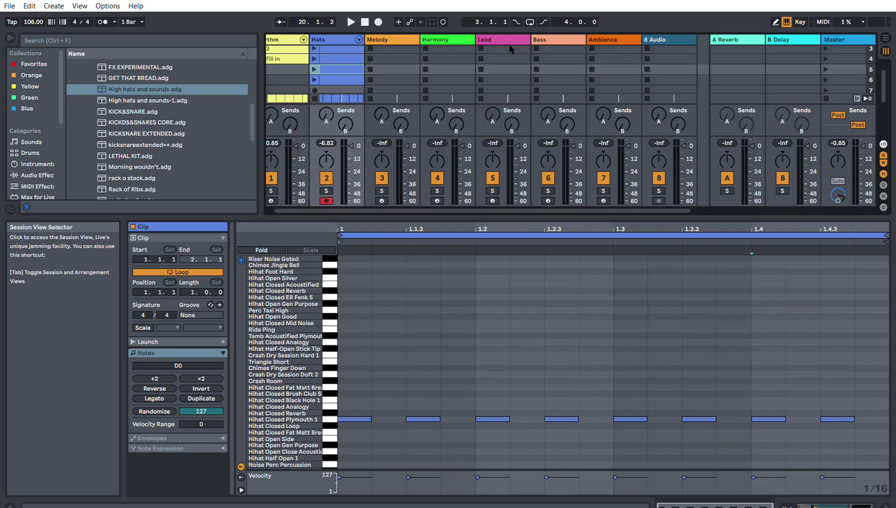
scroll(394, 72, up, 2)
click(388, 48)
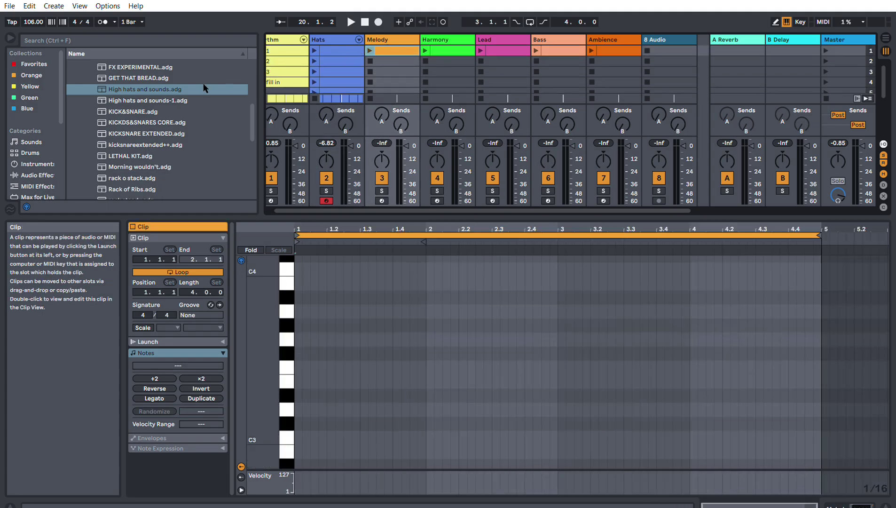
Step: Browse the Sounds and Plug-Ins categories, expanding the VST3 list and its Xfer Records folder
click(31, 141)
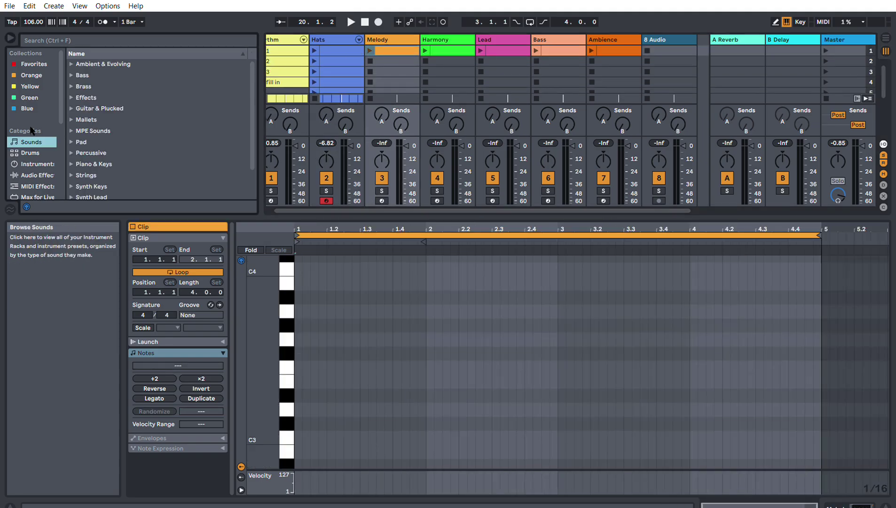
scroll(80, 134, down, 1)
scroll(25, 156, down, 4)
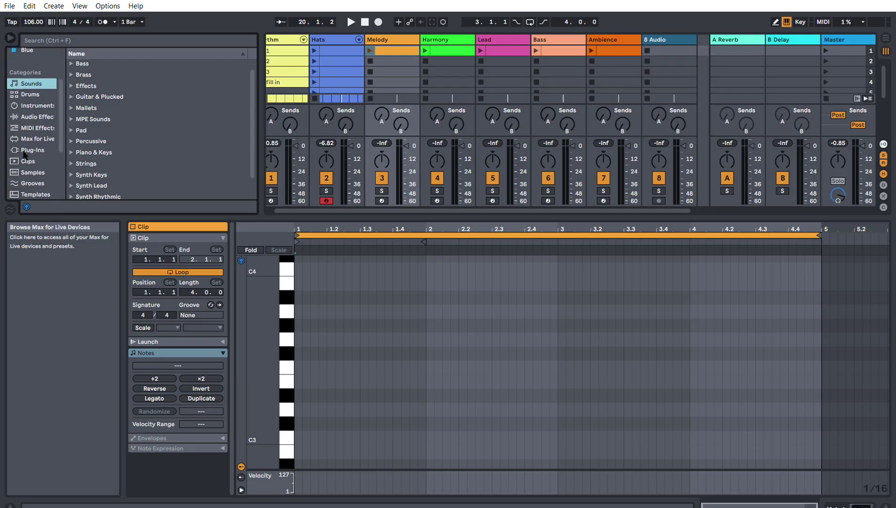
click(30, 126)
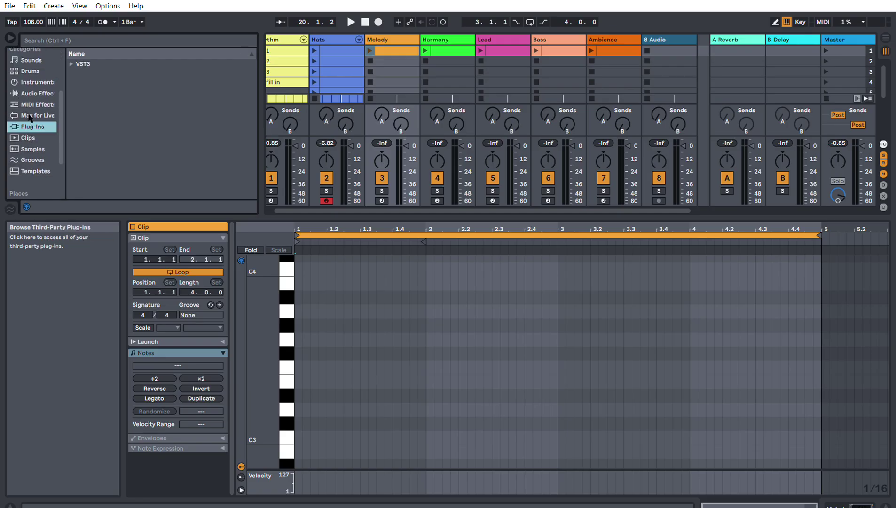
click(70, 64)
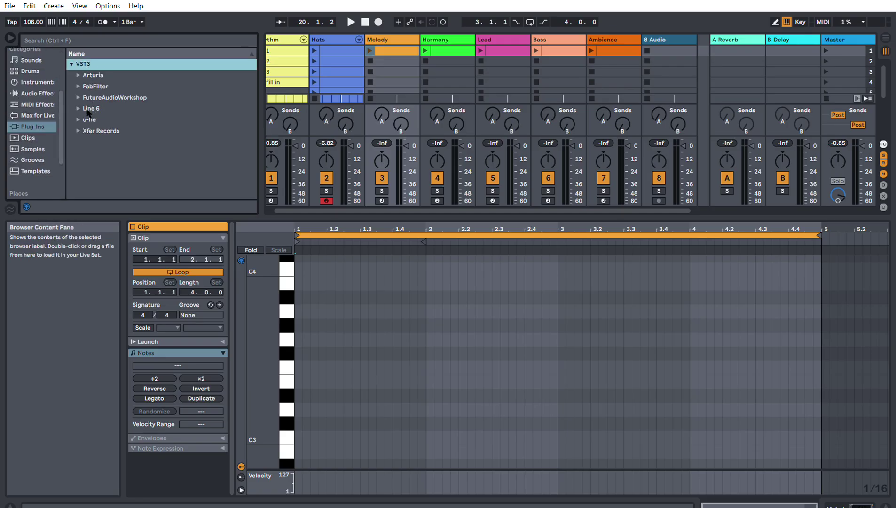
click(85, 130)
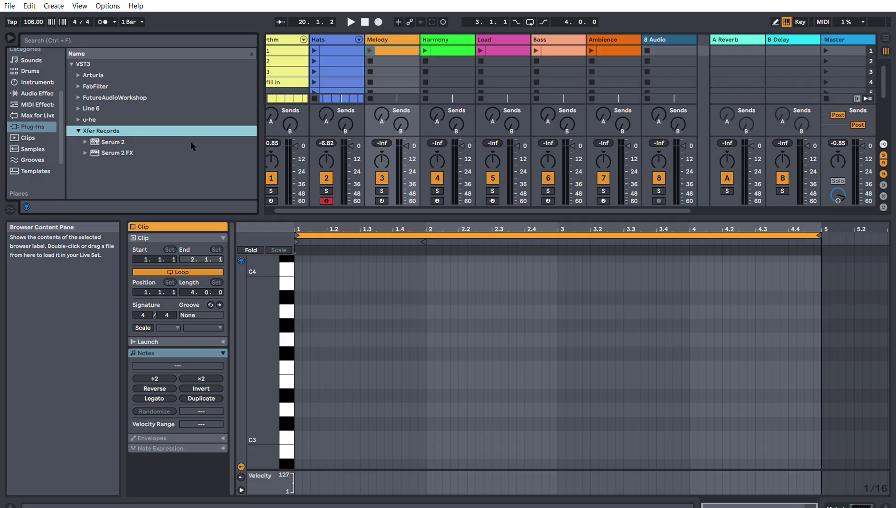
Step: Show the Melody track's device chain and list the Sounds category in the browser
click(846, 503)
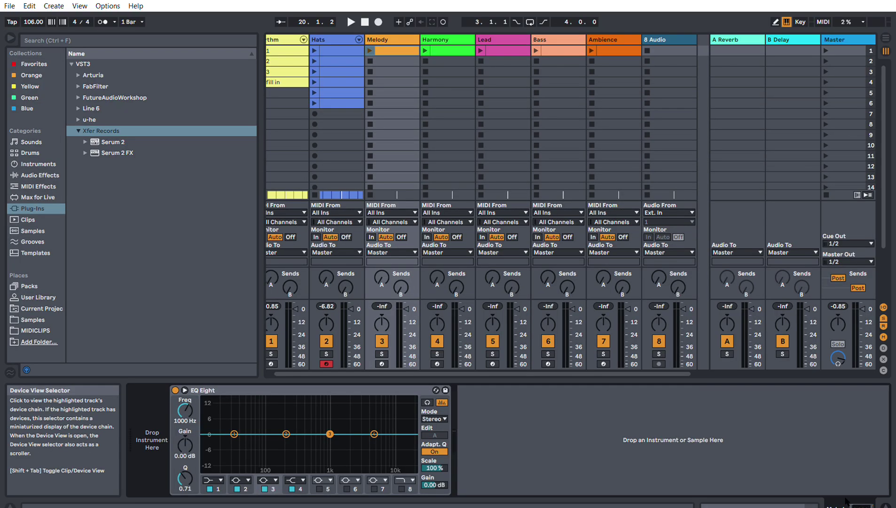
click(31, 141)
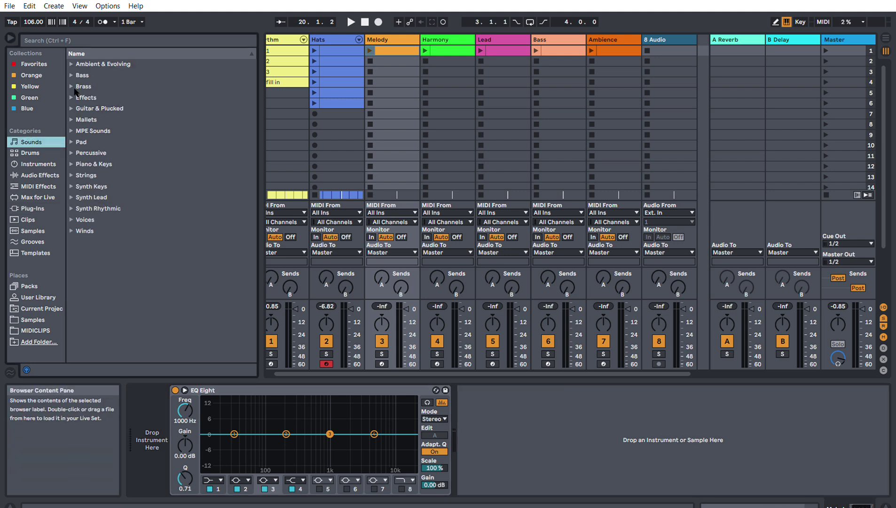
click(43, 162)
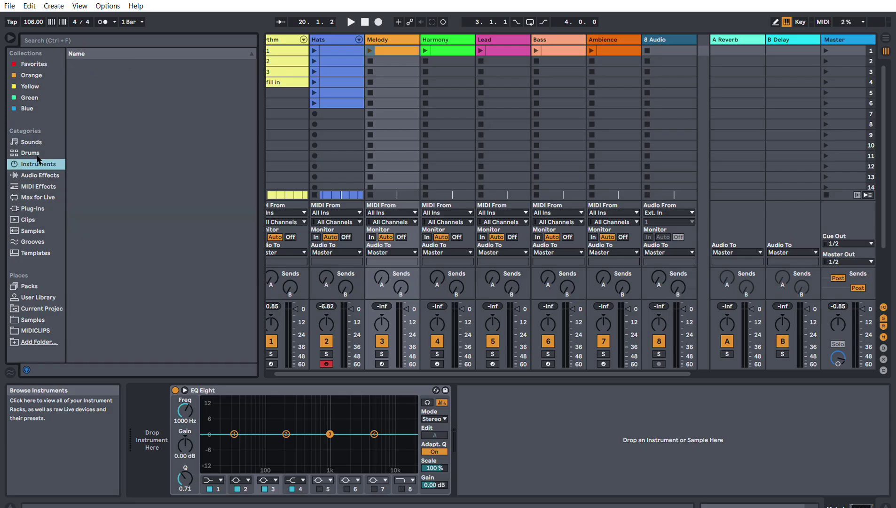
click(32, 142)
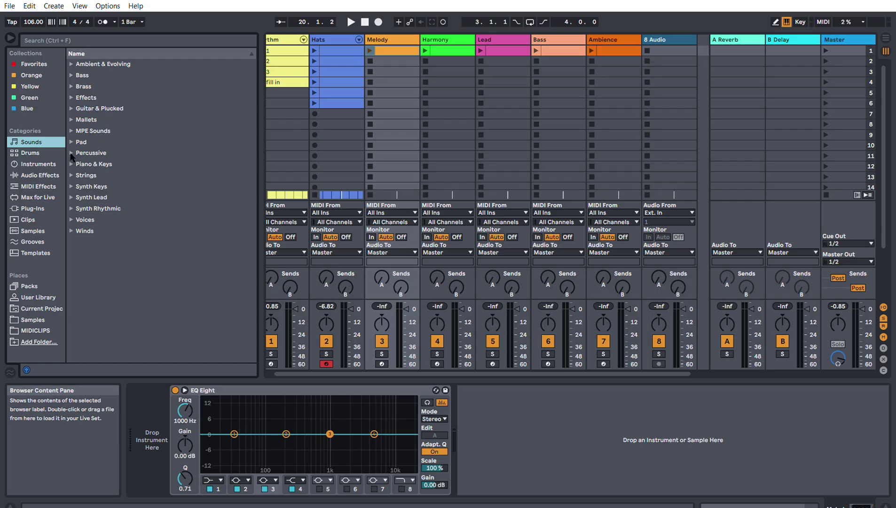
Step: Expand Piano & Keys and audition its clav and electric piano presets down to E-Piano Muted Pure
click(83, 164)
click(132, 229)
scroll(122, 202, down, 3)
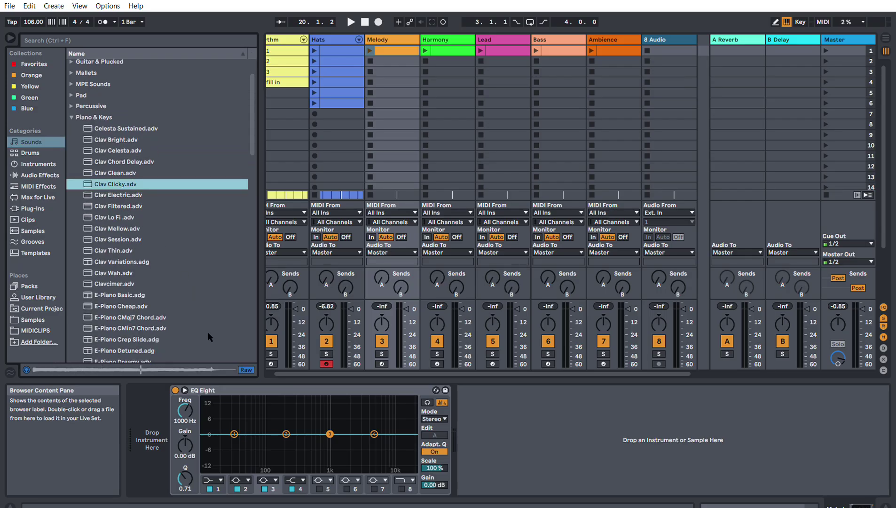
click(115, 207)
click(130, 256)
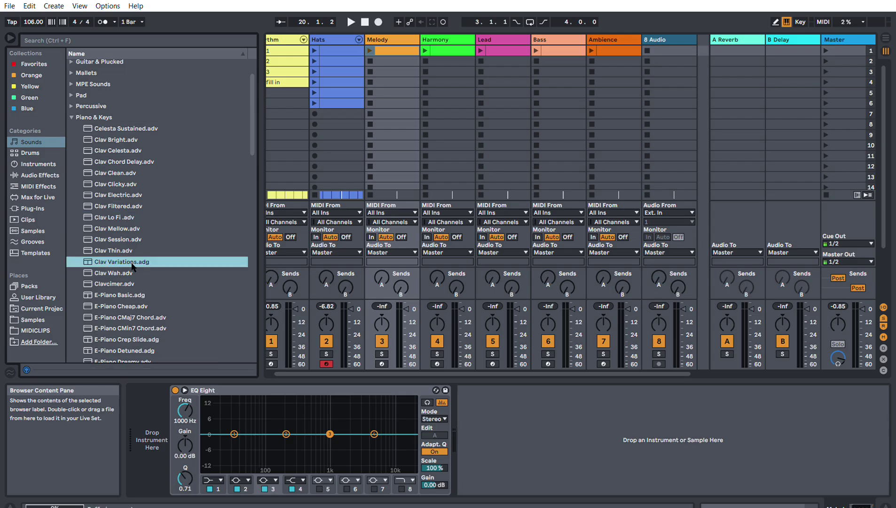
click(132, 282)
scroll(132, 281, down, 1)
click(133, 281)
scroll(133, 279, down, 1)
click(132, 281)
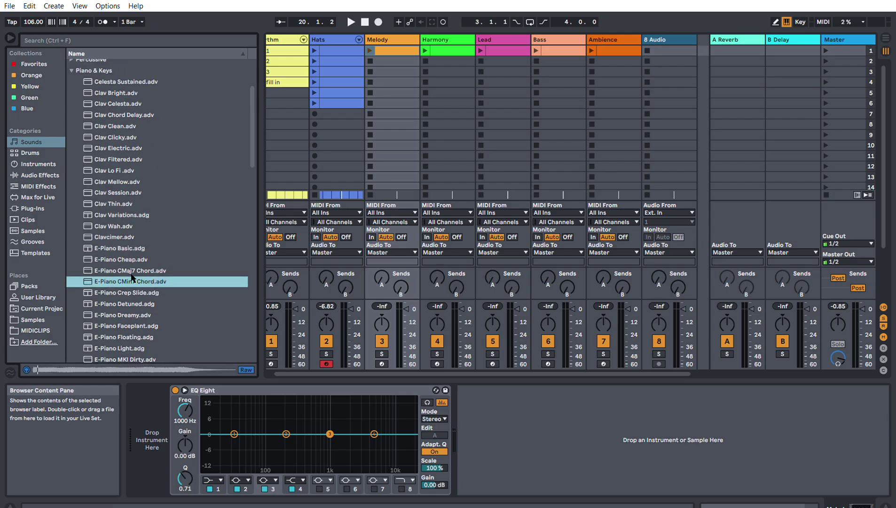
scroll(133, 280, down, 1)
click(133, 281)
scroll(132, 280, down, 1)
click(133, 281)
scroll(133, 279, down, 1)
click(132, 275)
scroll(133, 275, down, 1)
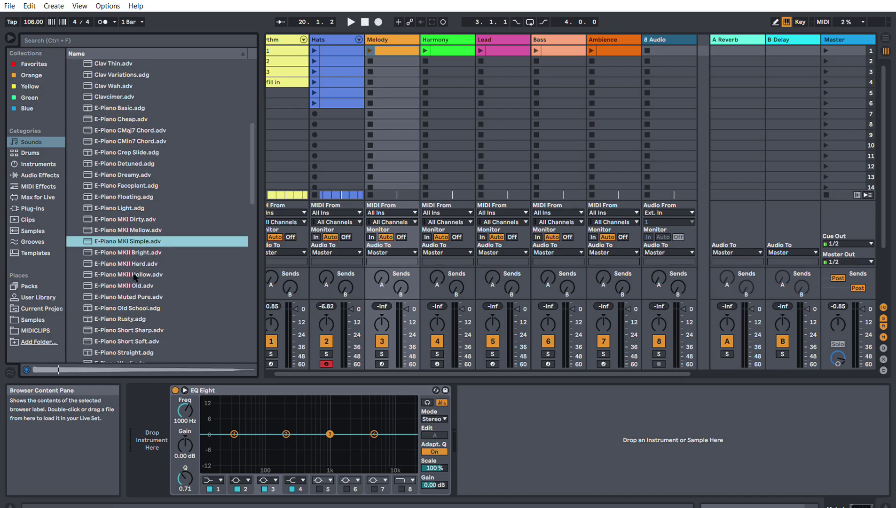
click(133, 275)
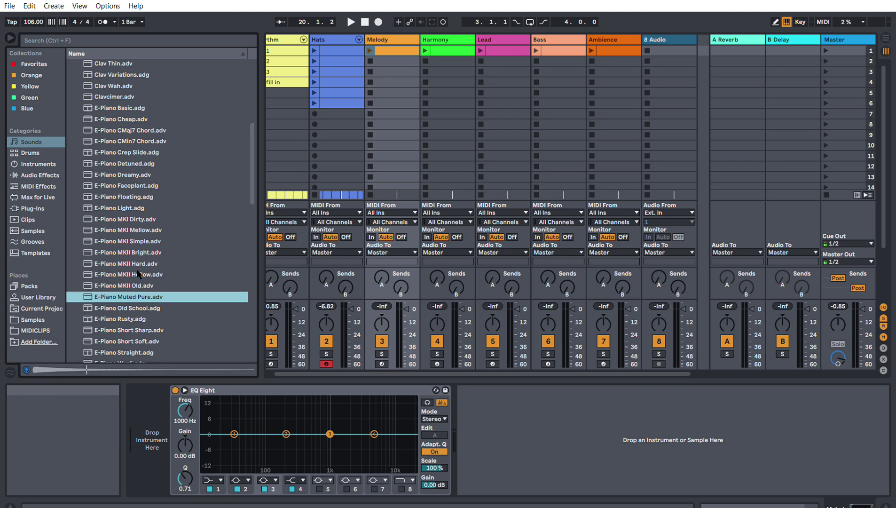
Step: Go back to the E-Piano MKI Simple preset and load it onto the Melody track
key(Up)
key(Up)
key(Up)
key(Up)
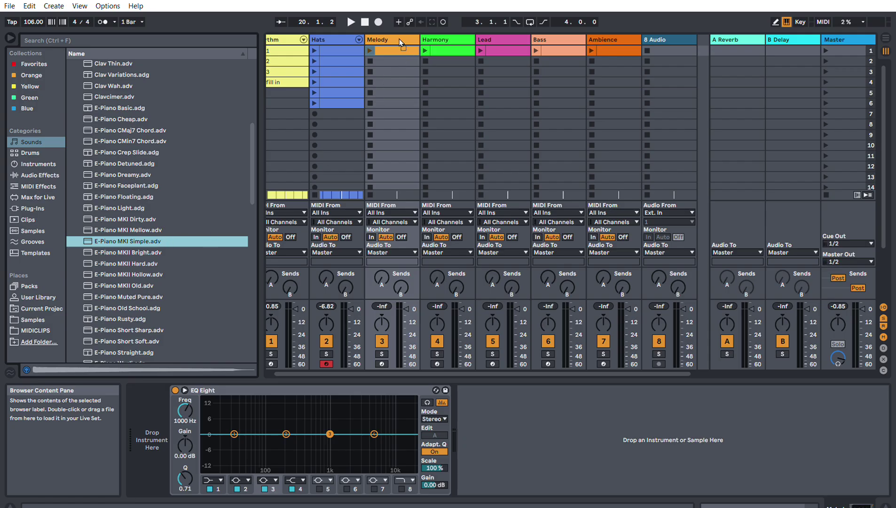
drag(399, 39, 400, 39)
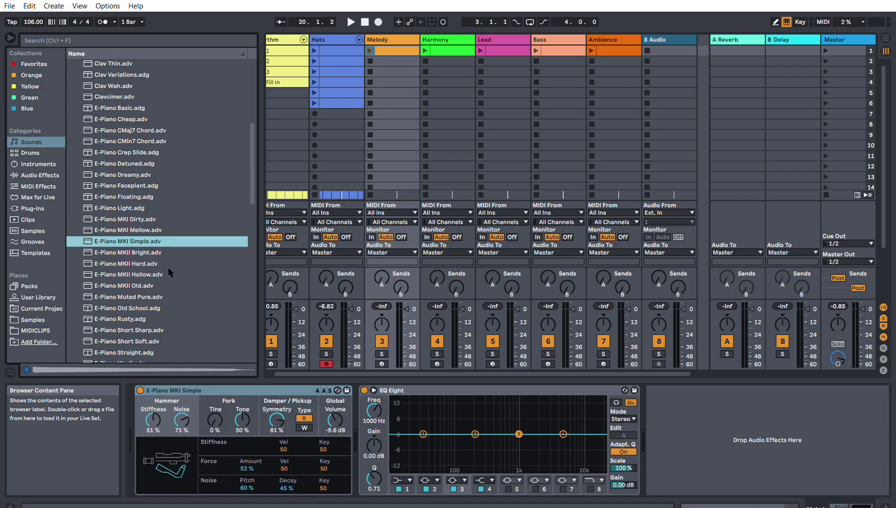
Step: Audition more electric piano presets in the browser, including E-Piano Short Sharp, MKII Old and Short Soft
scroll(168, 271, down, 3)
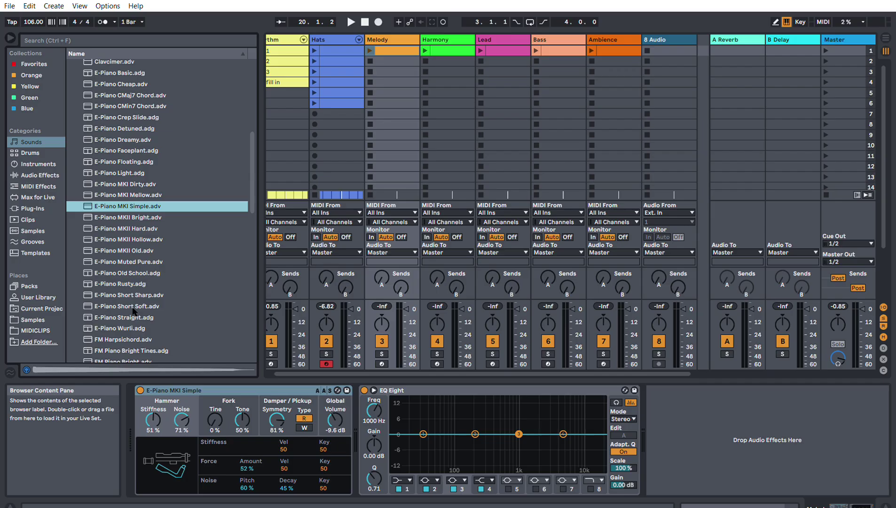
click(133, 313)
click(130, 307)
click(128, 296)
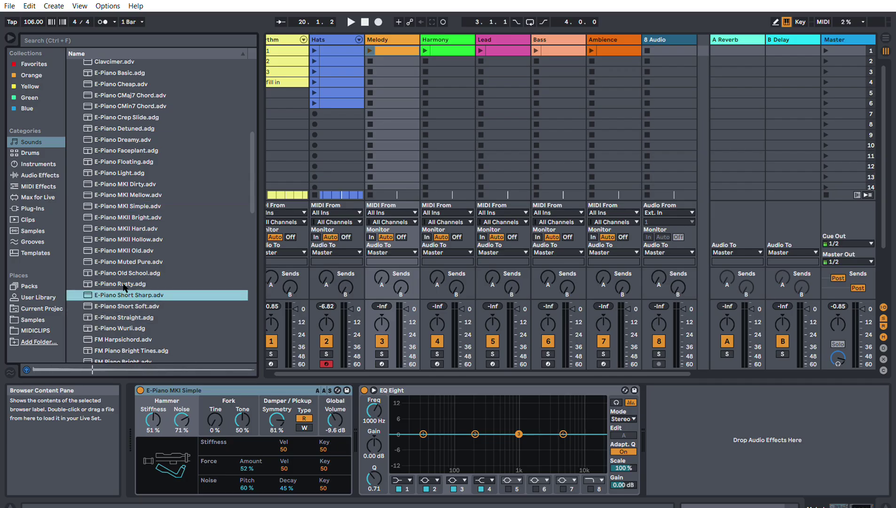
click(126, 284)
click(136, 246)
scroll(138, 272, down, 4)
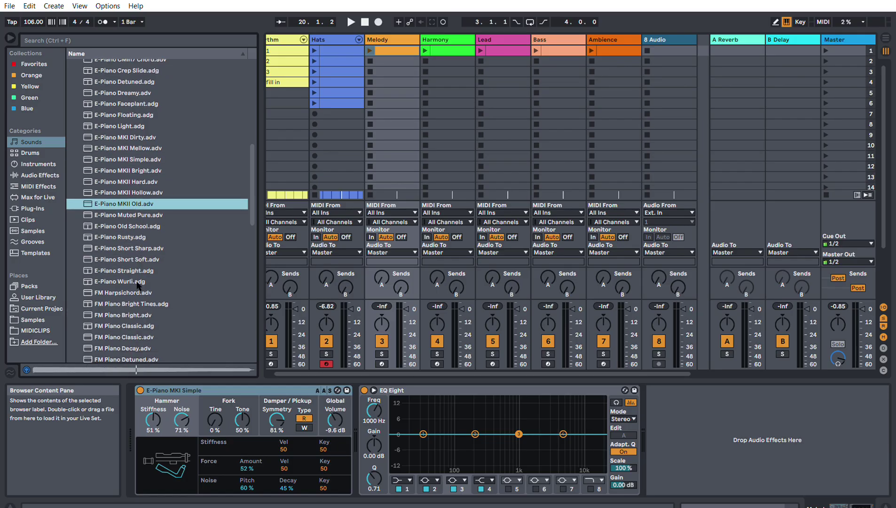
click(138, 288)
click(132, 253)
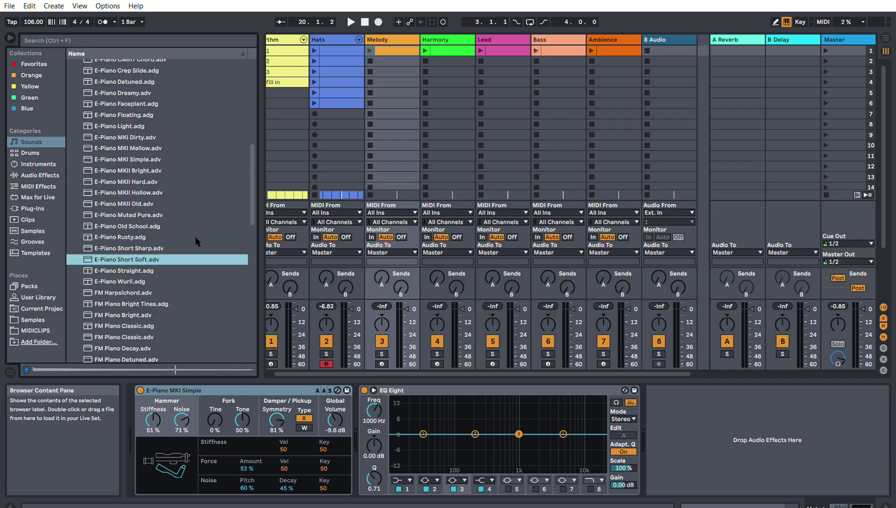
scroll(183, 249, up, 1)
scroll(183, 248, up, 3)
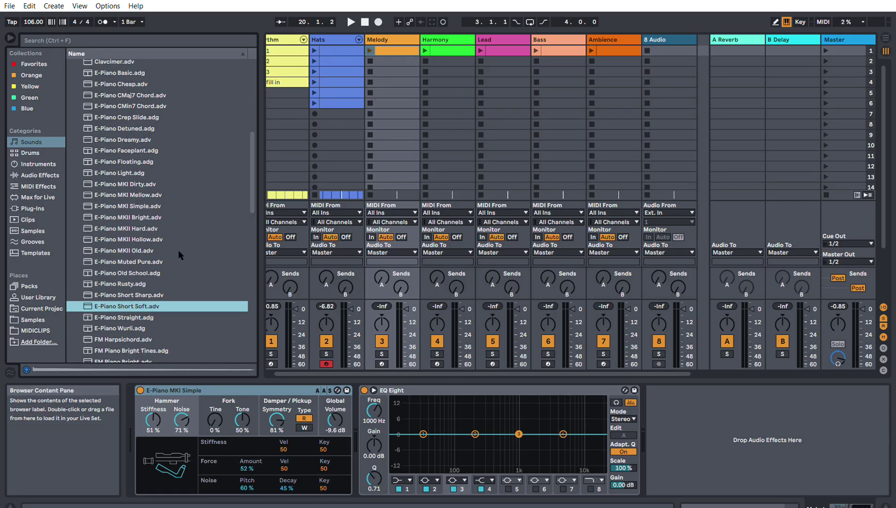
Step: Open the Melody track's first clip and shorten its loop to one bar
click(394, 43)
double_click(390, 43)
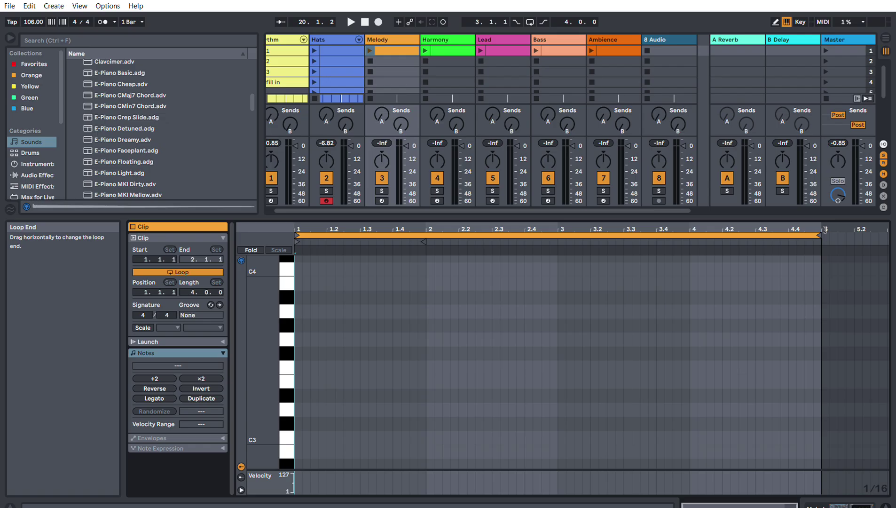
mouse_move(826, 229)
mouse_down()
mouse_move(632, 266)
mouse_move(428, 267)
mouse_up()
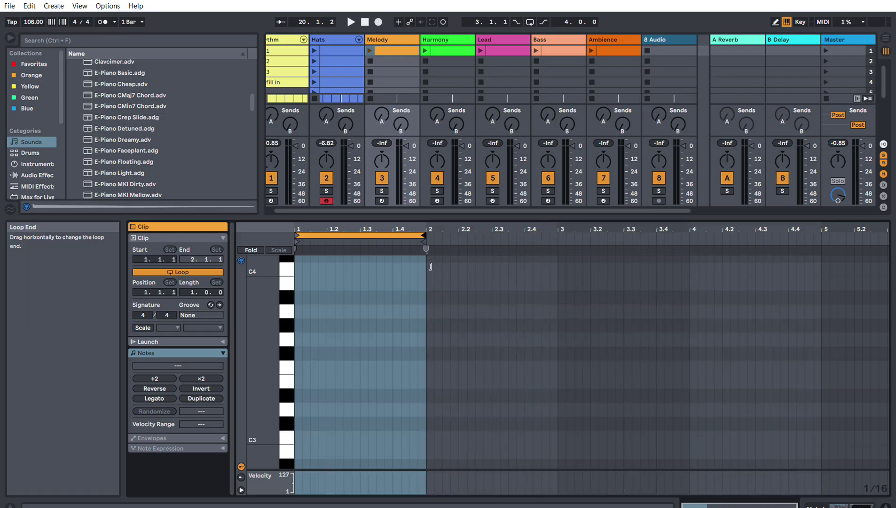
click(748, 506)
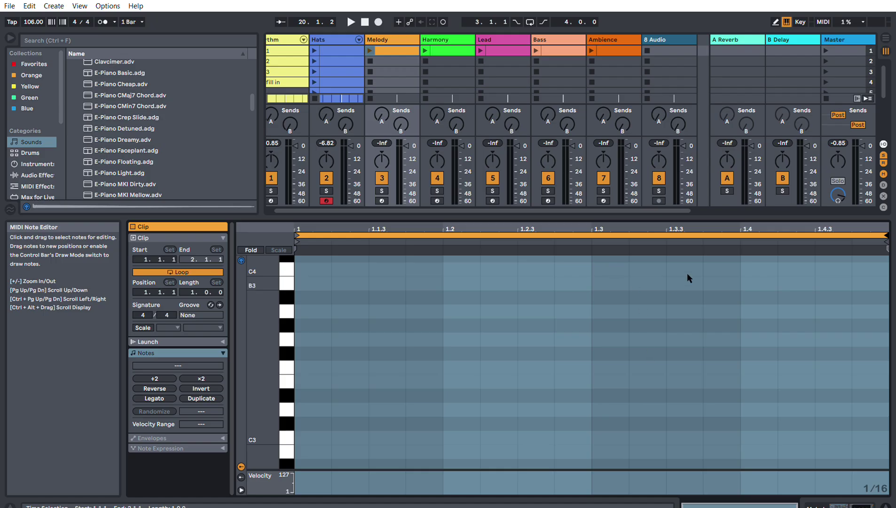
Step: Turn on scale highlighting for the clip and set the scale to F#/Gb Mixolydian
click(361, 348)
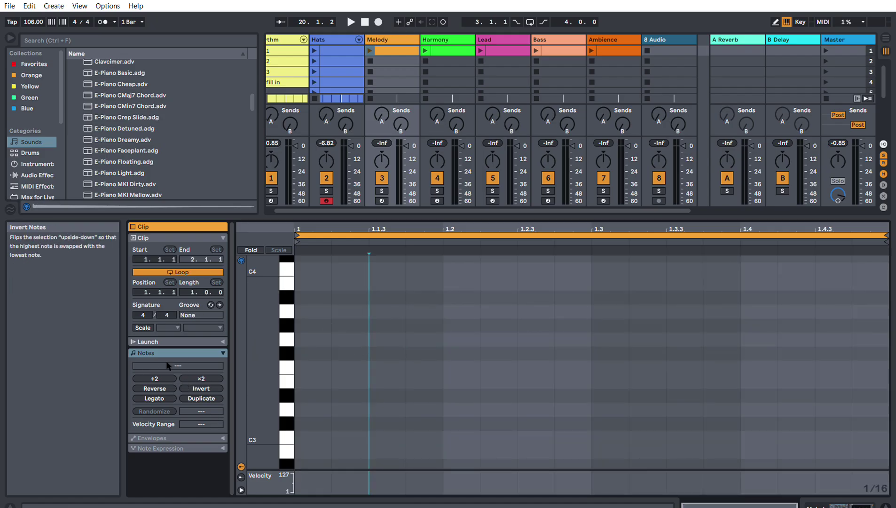
click(143, 325)
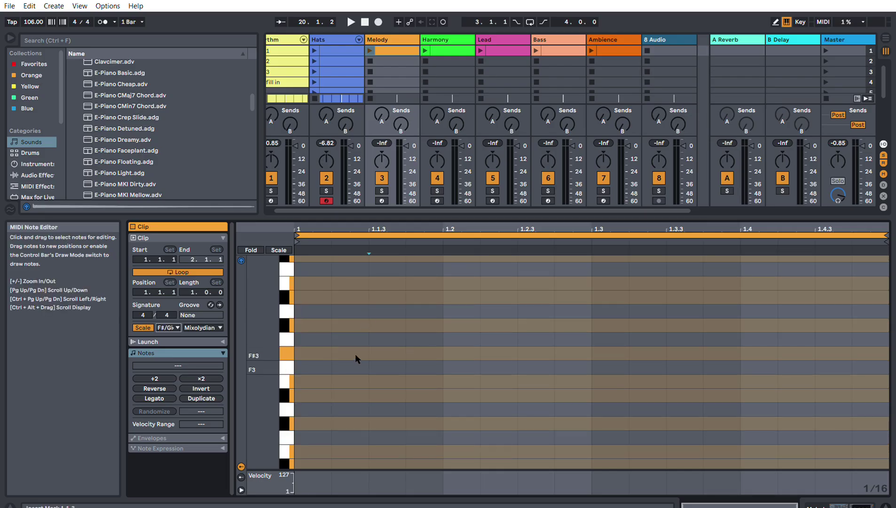
Step: Add a B2 note at the start of the clip and extend it to one full beat
scroll(375, 343, up, 4)
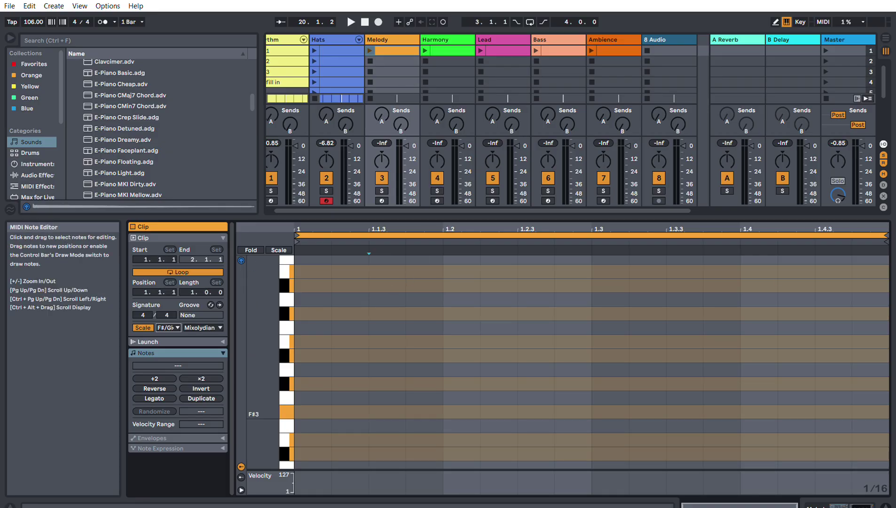
double_click(312, 262)
drag(312, 262, 324, 413)
scroll(367, 394, down, 1)
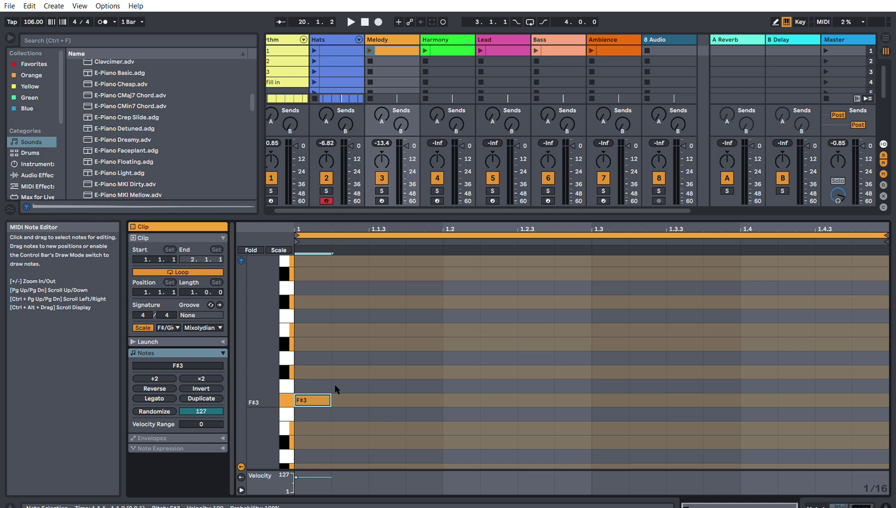
scroll(325, 394, down, 6)
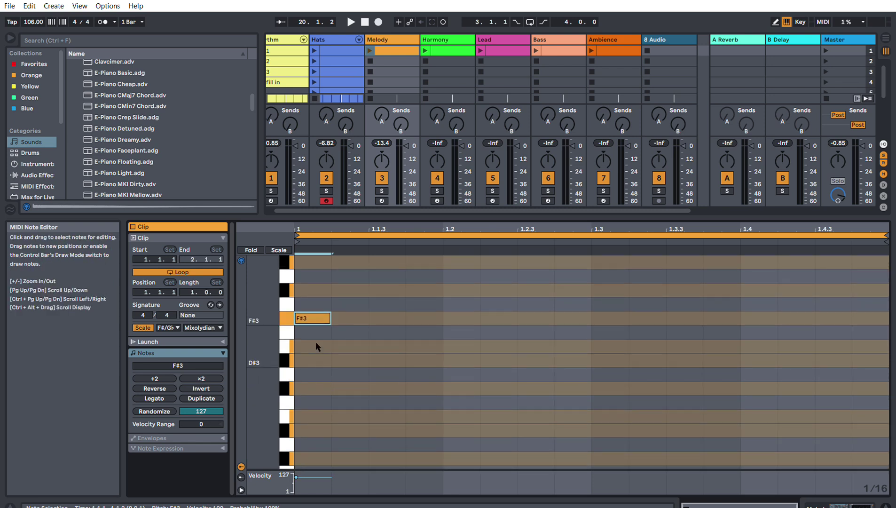
drag(314, 313, 327, 416)
scroll(326, 416, down, 2)
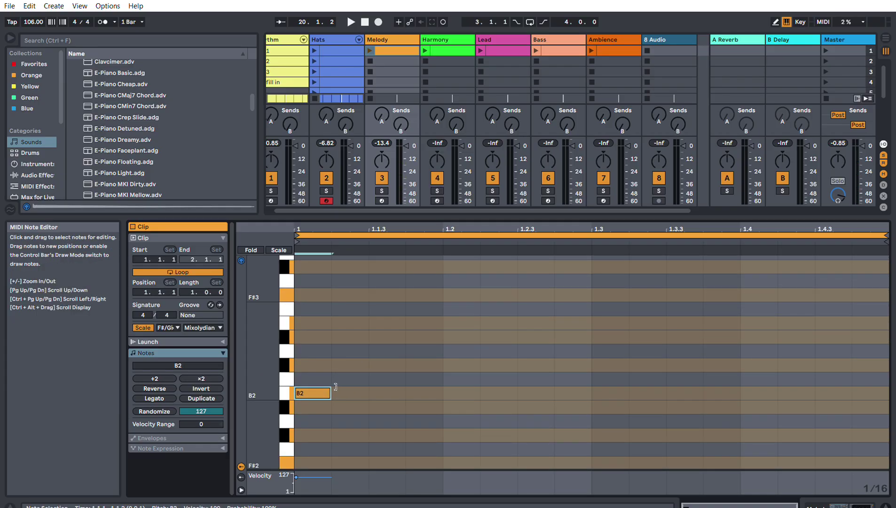
drag(335, 386, 443, 389)
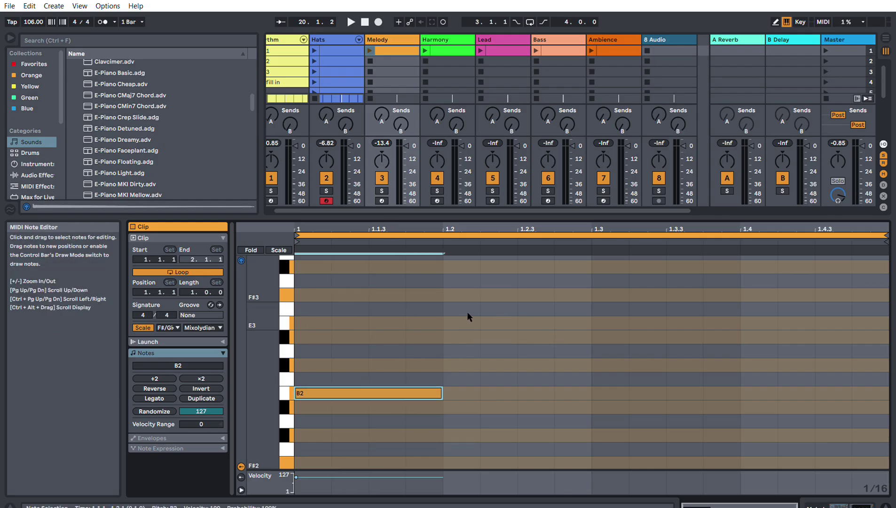
Step: Add a one-beat G#2 note on beat 2 and a one-beat C#3 note on beat 3
scroll(470, 400, down, 3)
double_click(461, 388)
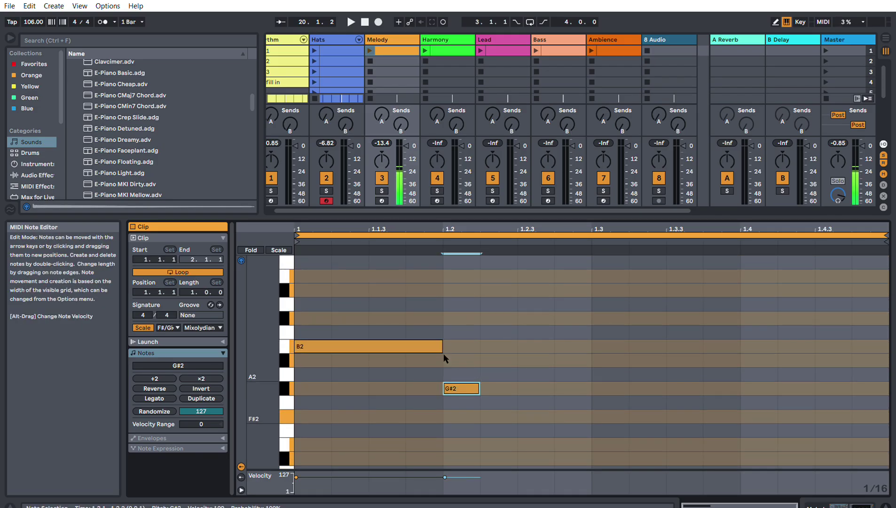
click(430, 341)
click(468, 387)
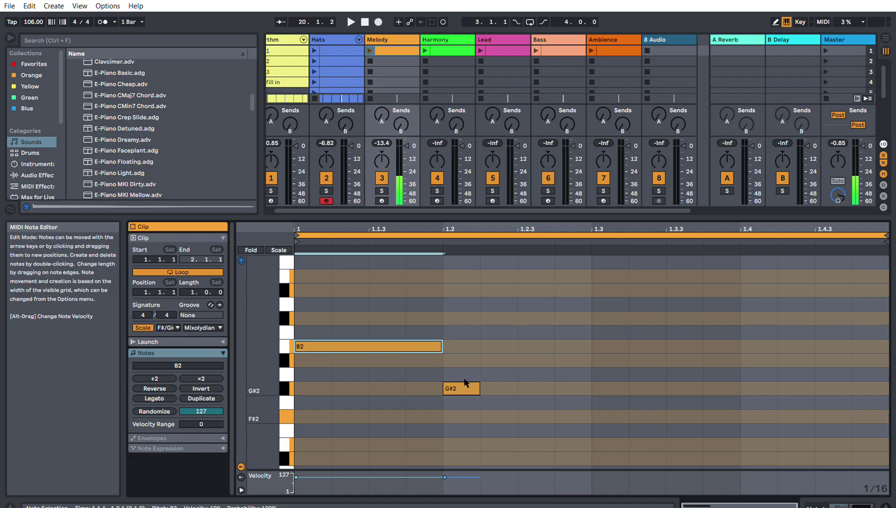
double_click(507, 348)
drag(506, 347, 511, 312)
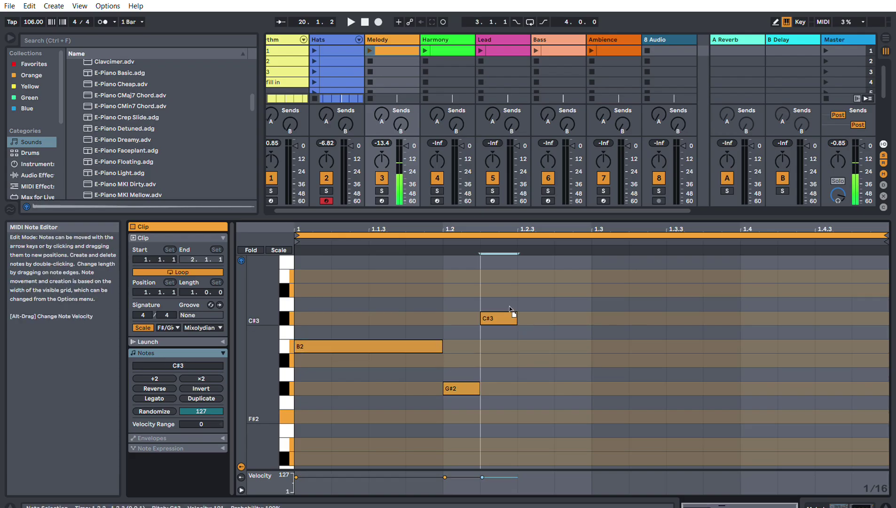
drag(478, 387, 588, 384)
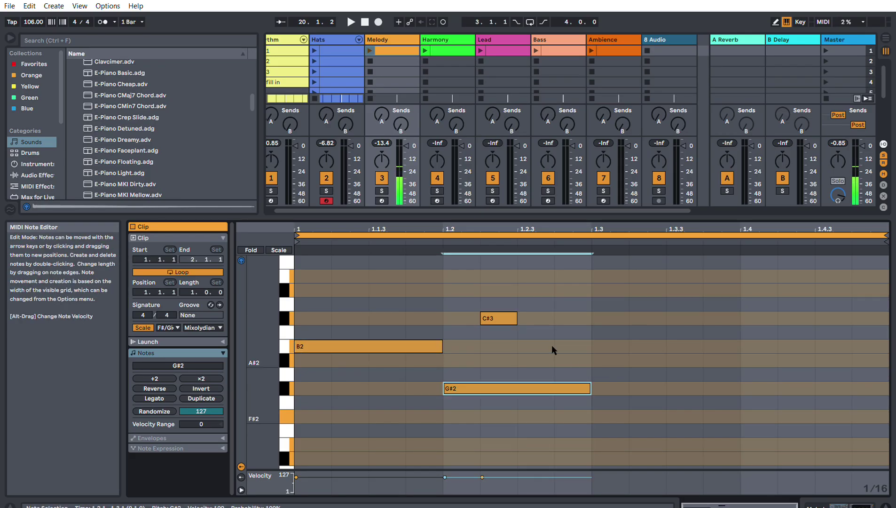
drag(511, 316, 736, 304)
Step: Add a sixteenth E3 note on beat 4, followed by a D#3 note held to the end of the bar
scroll(736, 301, up, 1)
double_click(760, 283)
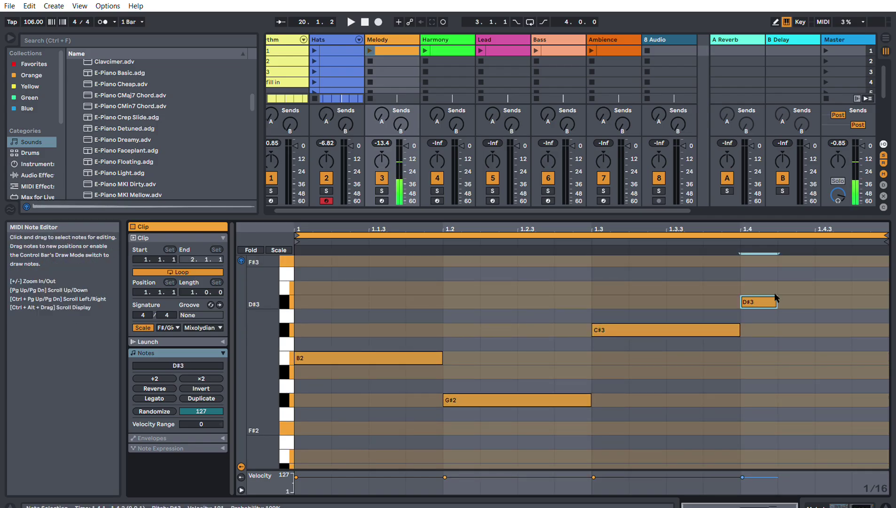
double_click(796, 301)
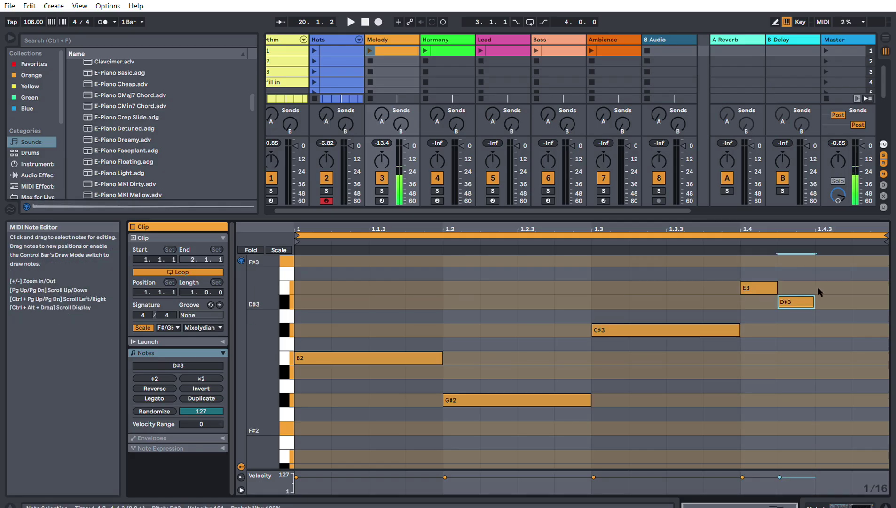
drag(816, 301, 888, 292)
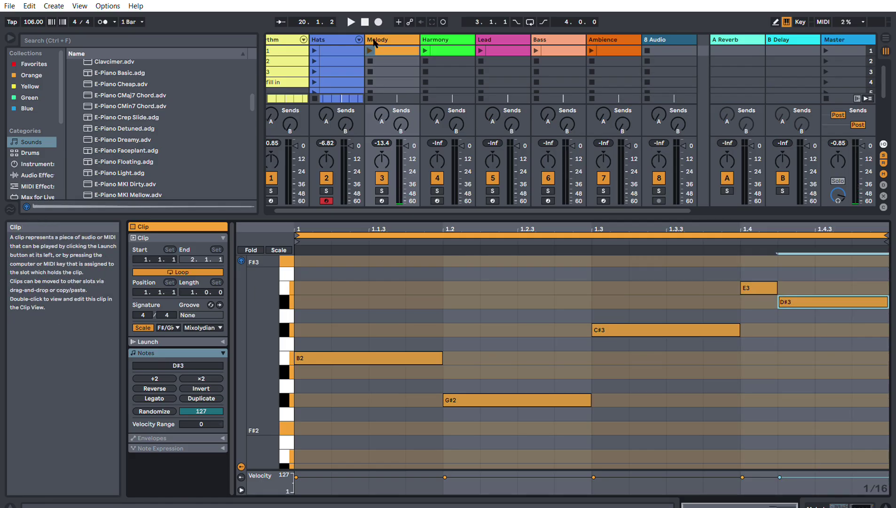
Step: Launch the Melody clip to hear it with the drums, then stop playback
click(371, 51)
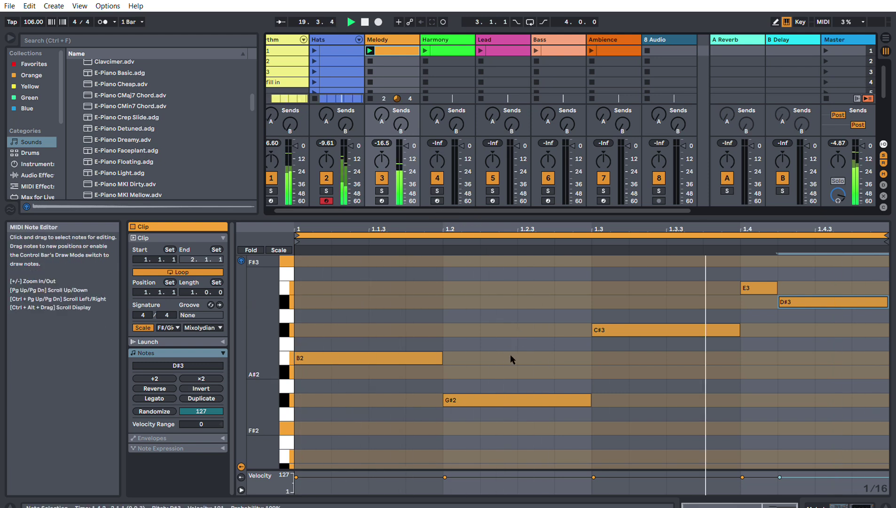
scroll(512, 354, up, 1)
scroll(516, 364, up, 1)
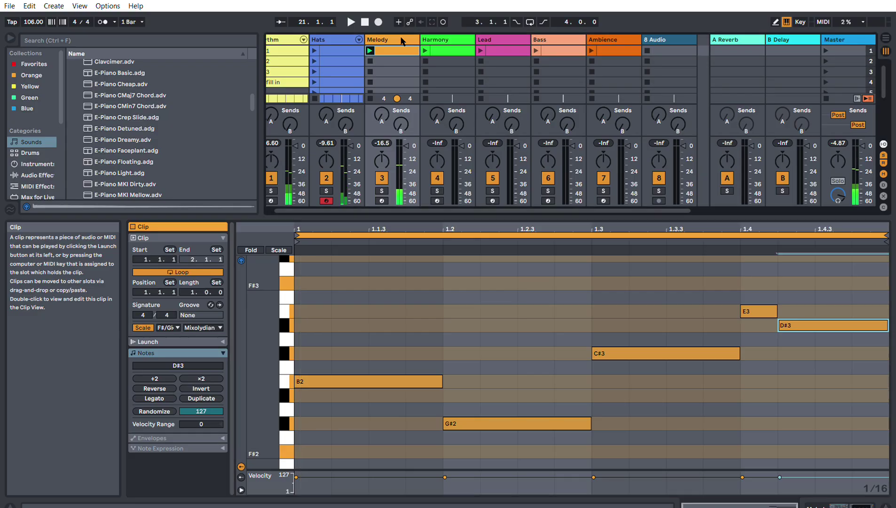
Step: Paste a copy of the clip into the Melody track's second slot and add a one-beat D#3 above its B2
click(392, 60)
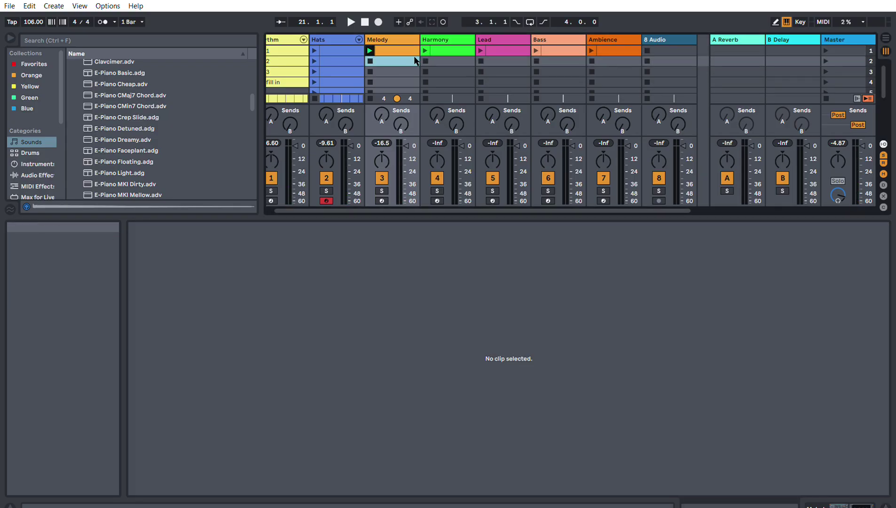
key(ctrl+v)
mouse_move(308, 325)
mouse_down()
mouse_move(445, 323)
mouse_move(445, 316)
mouse_up()
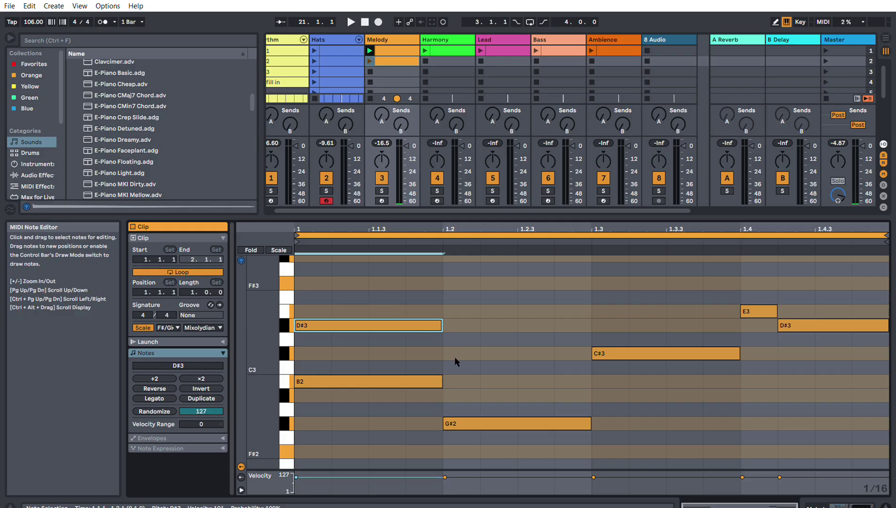
Step: Add a one-beat A#2 above the G#2 on beat 2 and a one-beat F#3 above the C#3 on beat 3
click(464, 353)
double_click(470, 364)
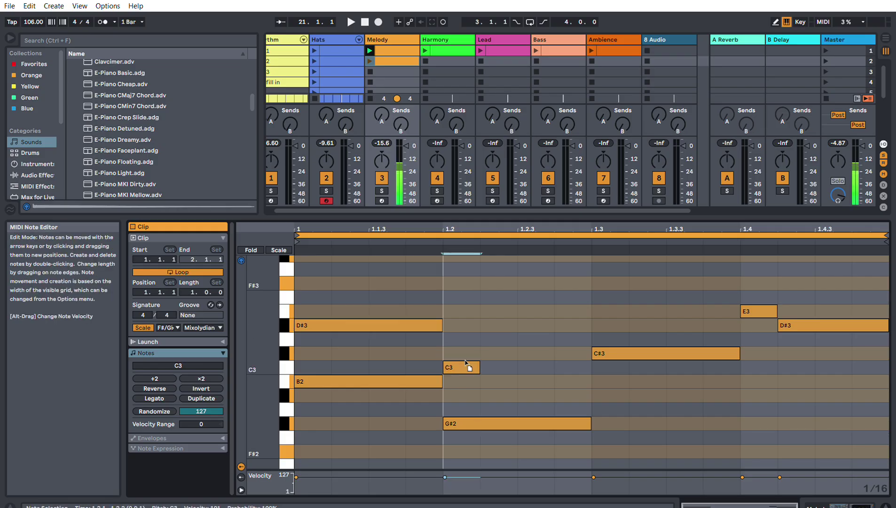
mouse_move(471, 365)
mouse_down()
mouse_move(472, 389)
mouse_move(593, 390)
mouse_up()
click(611, 303)
double_click(611, 311)
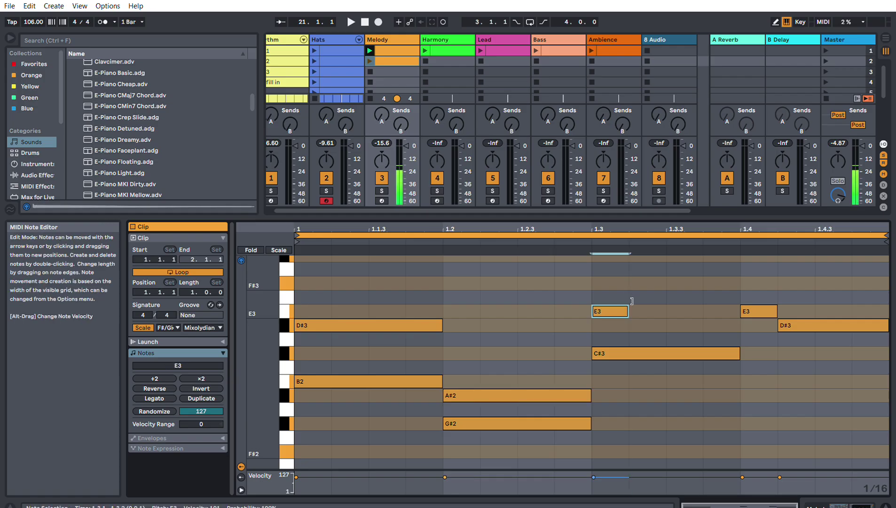
drag(629, 311, 739, 273)
Step: Add a sixteenth G#3 above the E3 on beat 4 and an F#3 above the D#3, held to the bar's end
scroll(753, 276, up, 3)
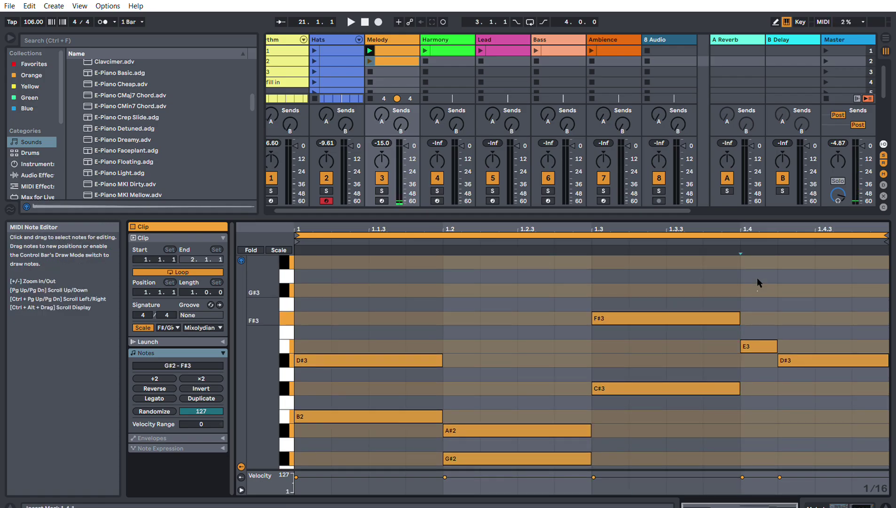
double_click(758, 289)
double_click(799, 318)
drag(815, 318, 888, 318)
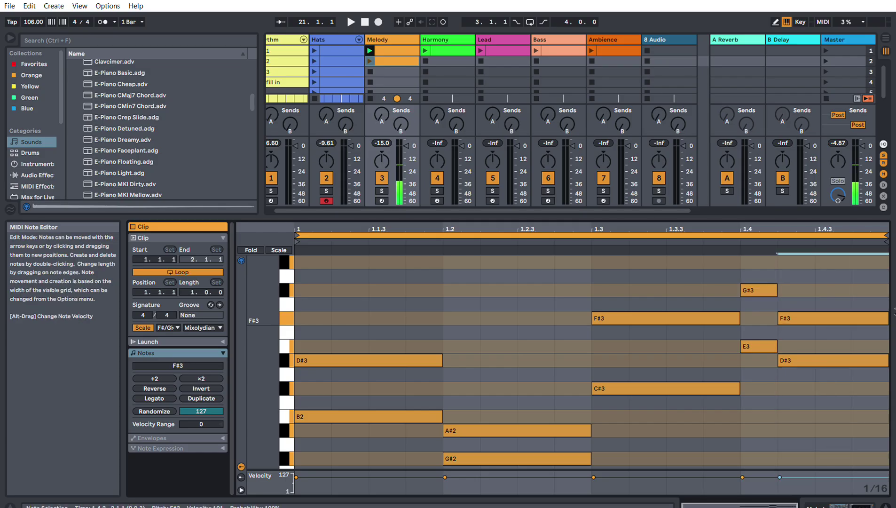
Step: Play the second Melody clip and raise its A#2 note on beat 2 to C#3
click(370, 57)
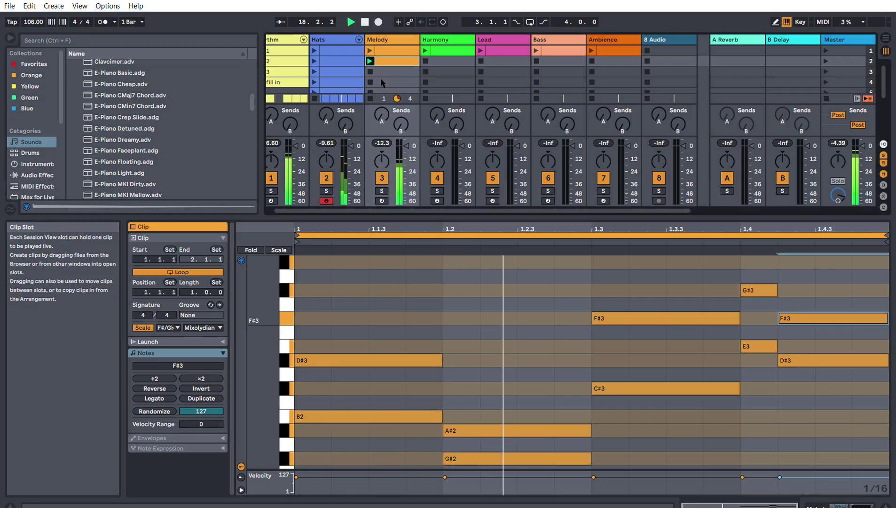
scroll(482, 341, down, 4)
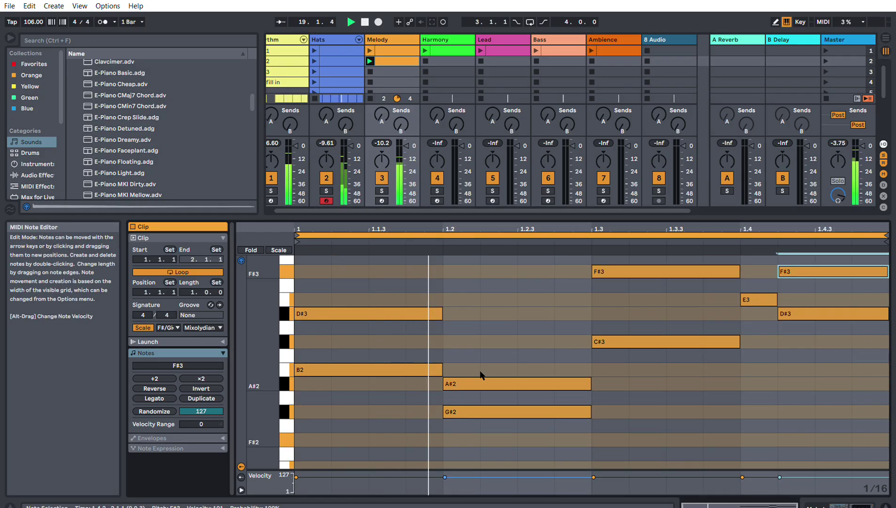
drag(488, 381, 490, 325)
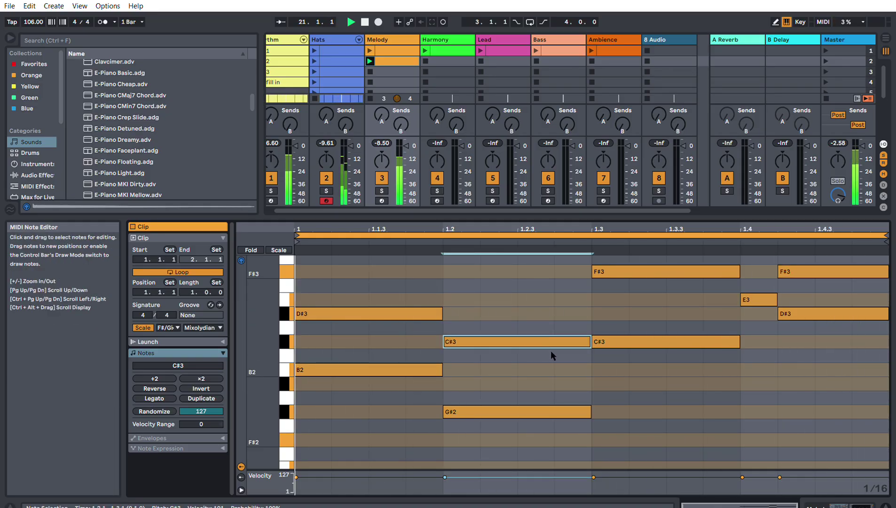
scroll(444, 375, up, 3)
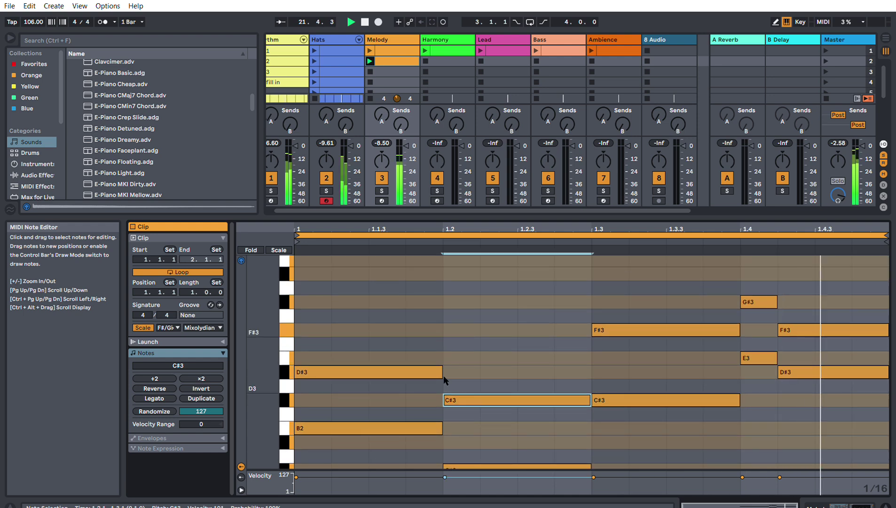
scroll(496, 327, down, 1)
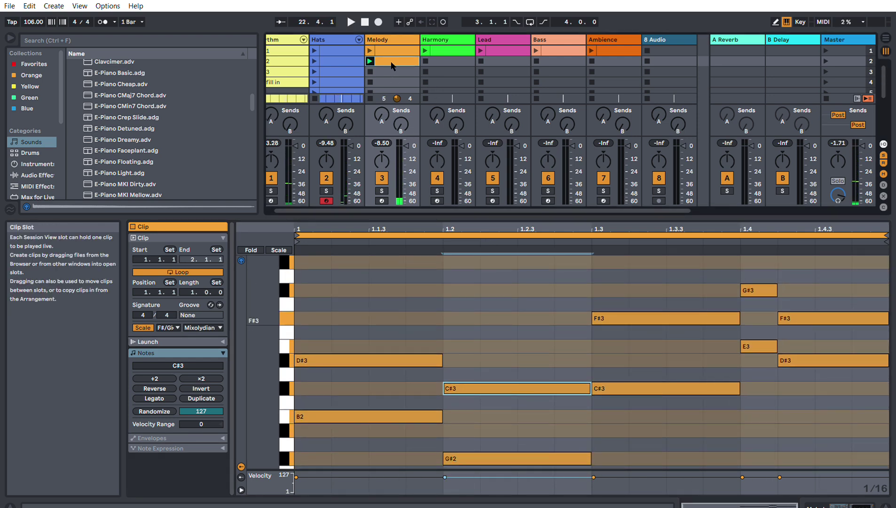
Step: Paste a copy of the clip into the Melody track's third slot and add a sixteenth F#4 on beat 1
click(410, 71)
key(ctrl+v)
scroll(366, 286, up, 3)
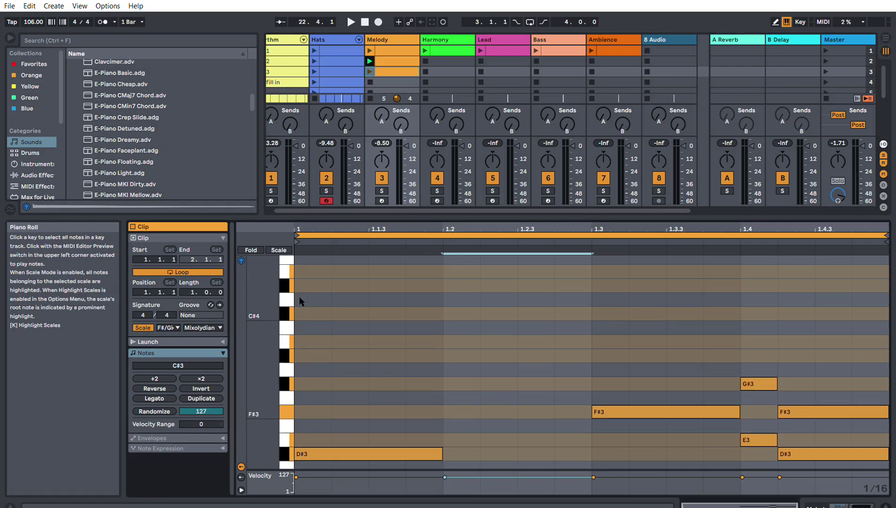
double_click(308, 286)
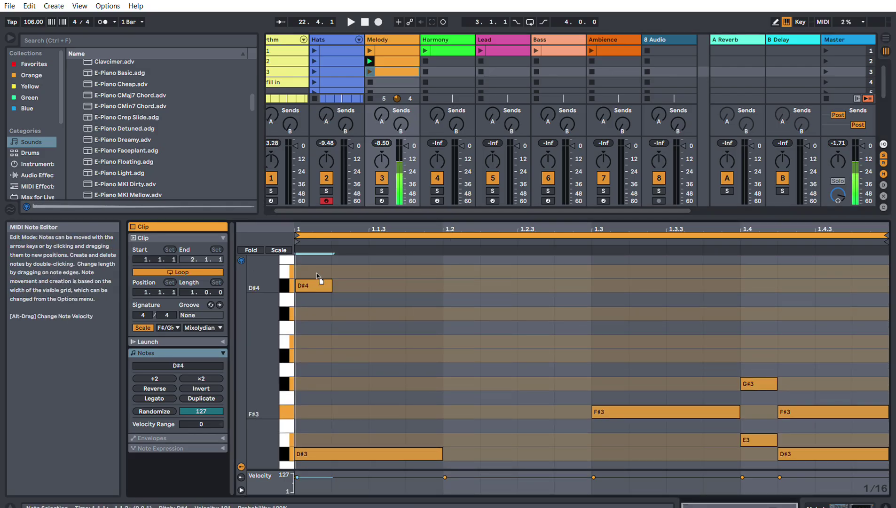
drag(314, 285, 318, 272)
scroll(319, 266, up, 1)
drag(316, 305, 321, 277)
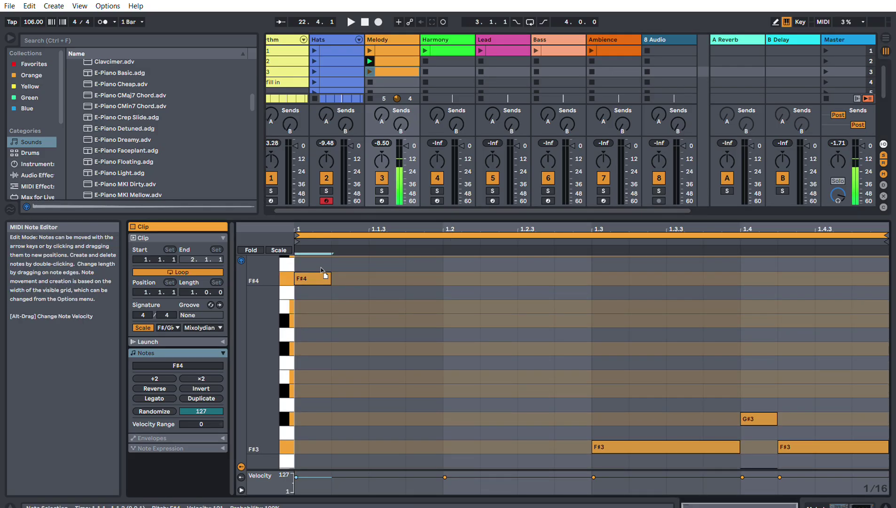
Step: Repeat the sixteenth F#4 on beats 2, 3 and 4 of the third Melody clip
double_click(462, 278)
double_click(617, 278)
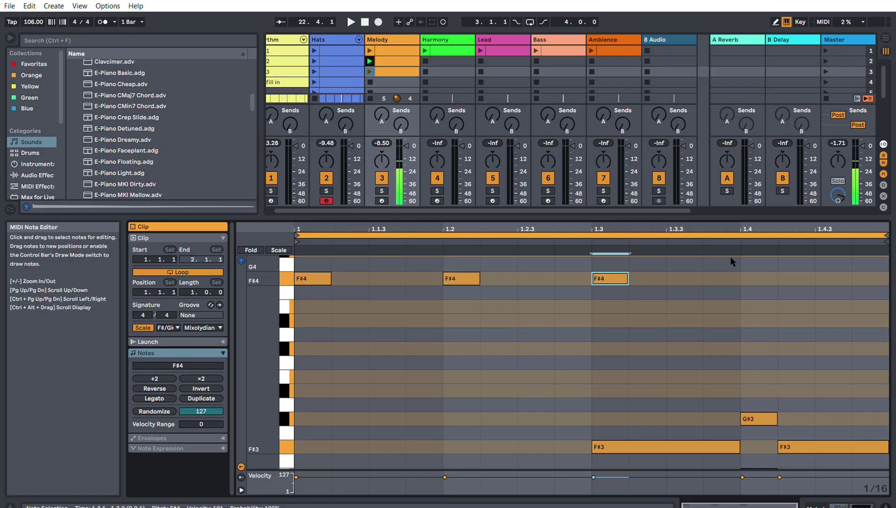
double_click(759, 278)
Step: Play the third Melody clip and review its low and high notes against the drums
click(370, 71)
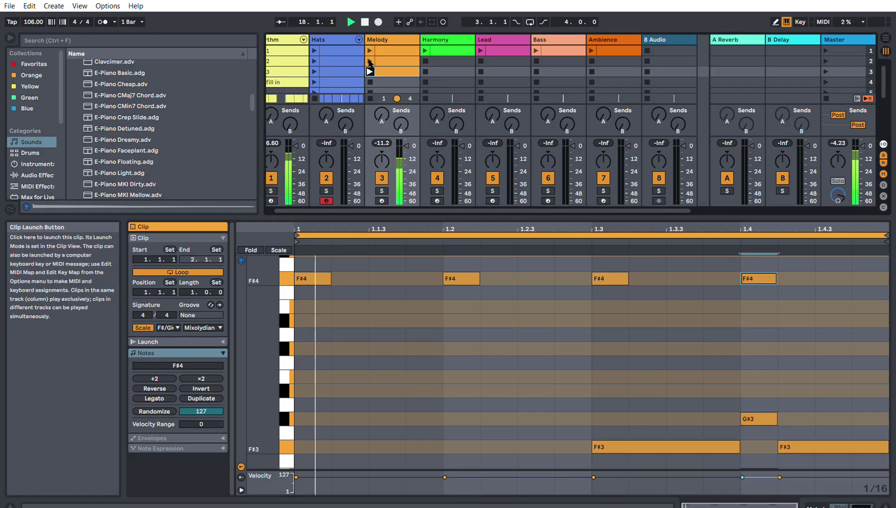
scroll(407, 296, down, 5)
scroll(410, 296, up, 3)
scroll(418, 296, up, 1)
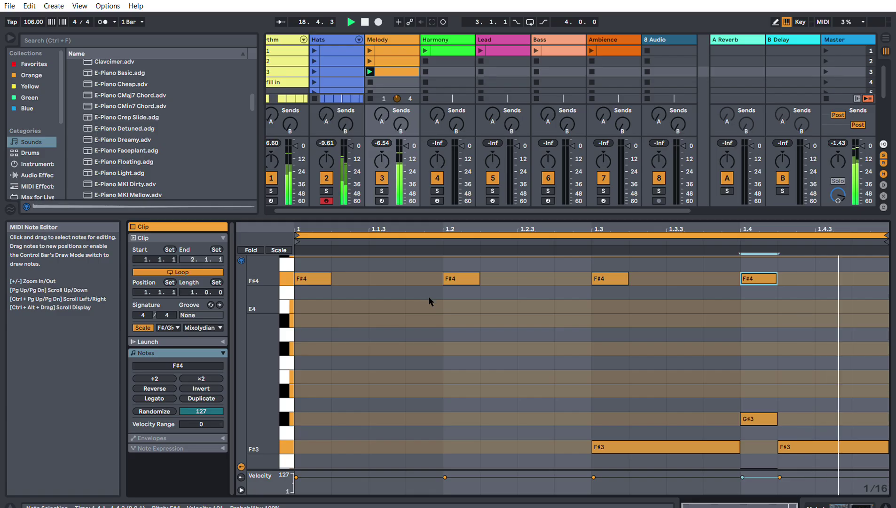
scroll(430, 303, down, 4)
scroll(440, 316, up, 5)
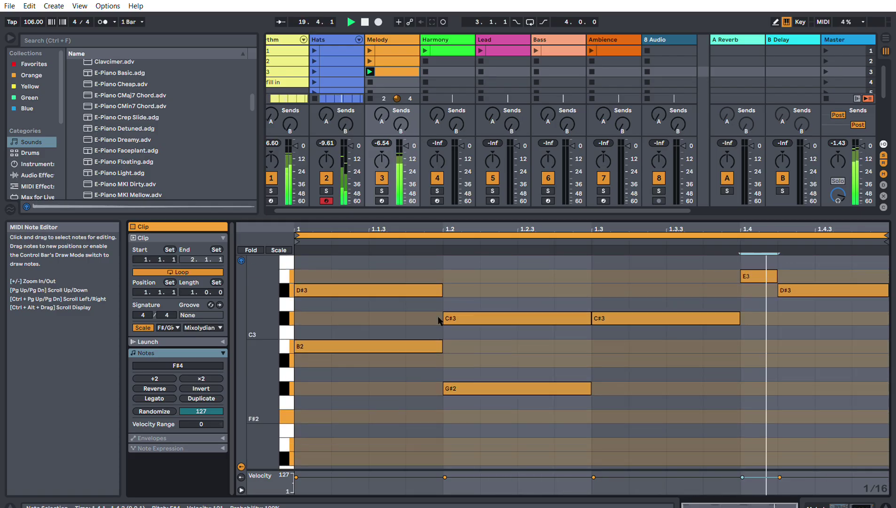
scroll(438, 325, down, 2)
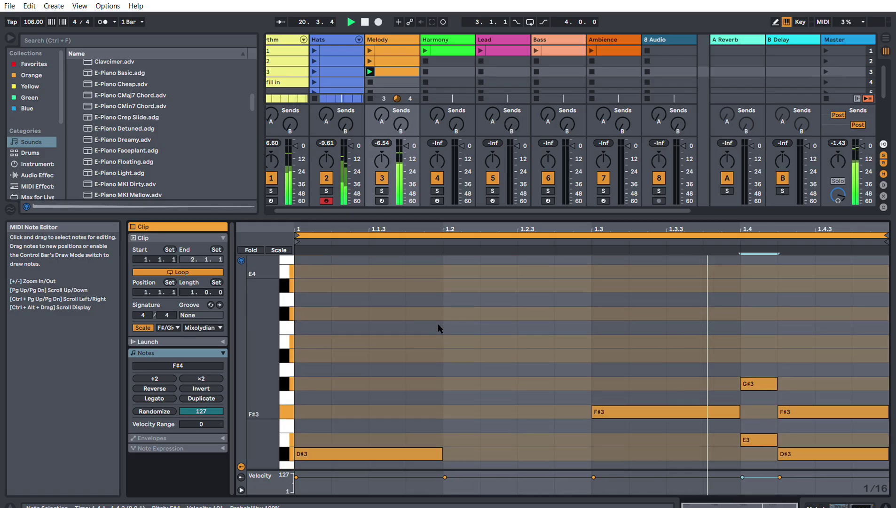
scroll(438, 325, up, 5)
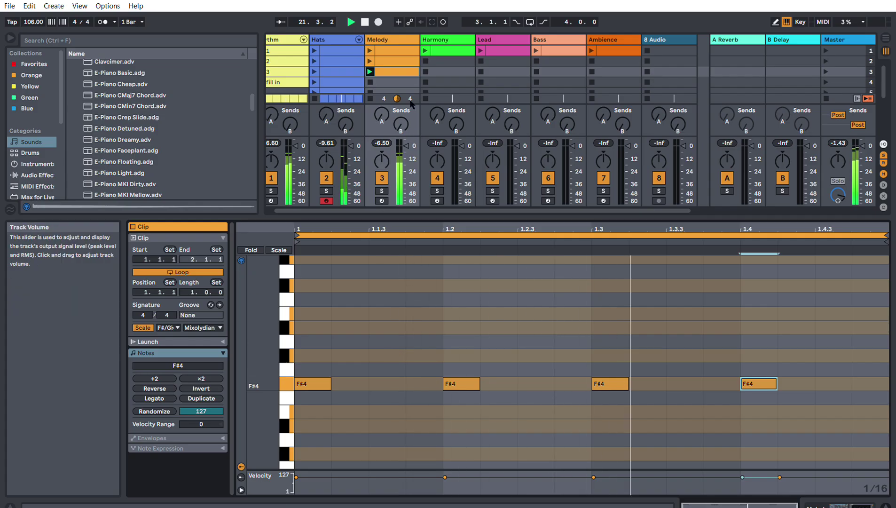
Step: Copy the third Melody clip into the fourth slot, stop playback and add a sixteenth G#4 at 1.1.3
mouse_move(398, 74)
mouse_down()
mouse_move(388, 69)
mouse_move(400, 81)
mouse_up()
key(space)
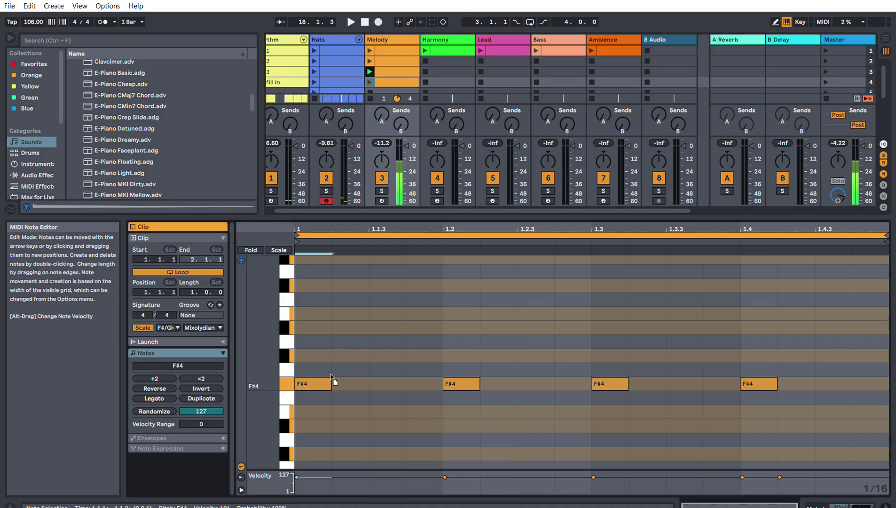
double_click(361, 355)
drag(361, 356, 396, 349)
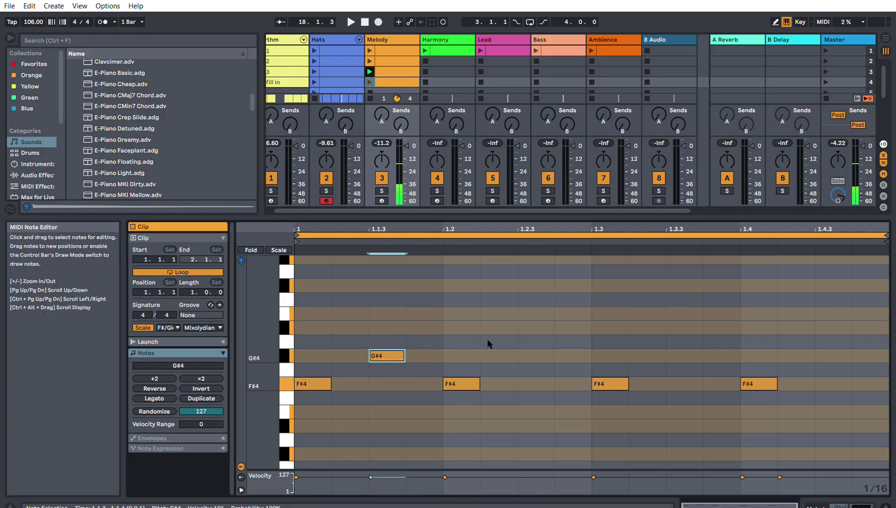
Step: Add sixteenth G#4 notes at 1.2.3, 1.3.3 and 1.4.3 in the fourth Melody clip
double_click(535, 354)
double_click(680, 355)
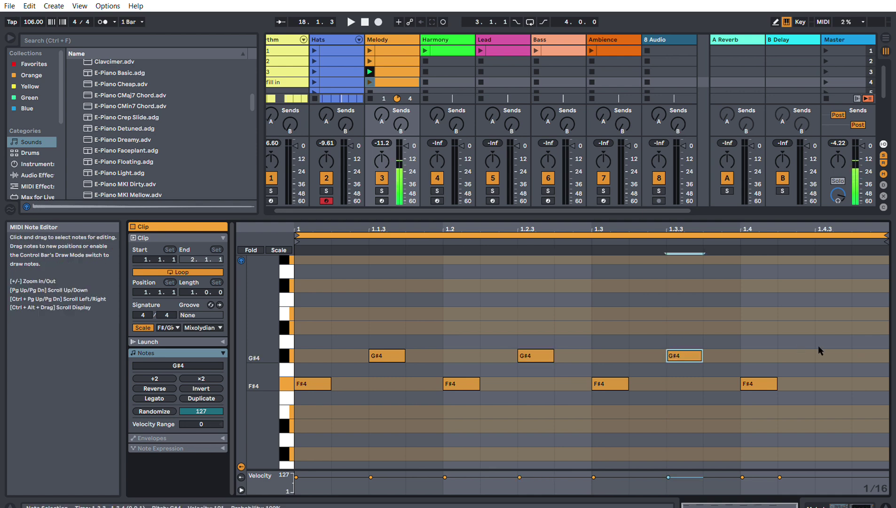
double_click(819, 356)
Step: Play the fourth Melody clip and review its lower notes
click(370, 82)
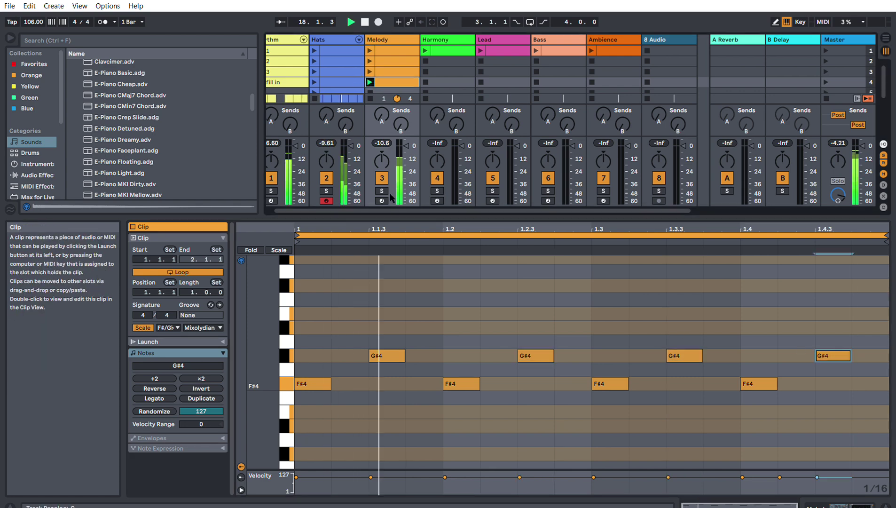
scroll(373, 321, down, 5)
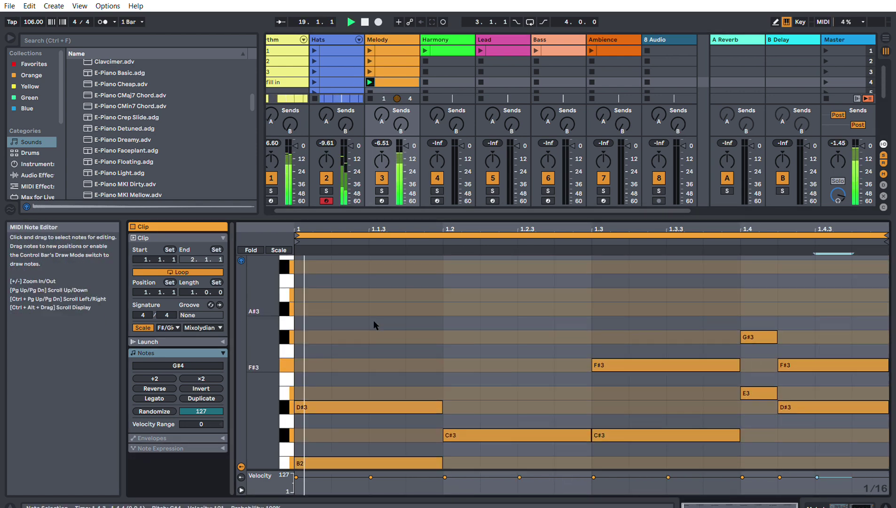
scroll(437, 345, up, 3)
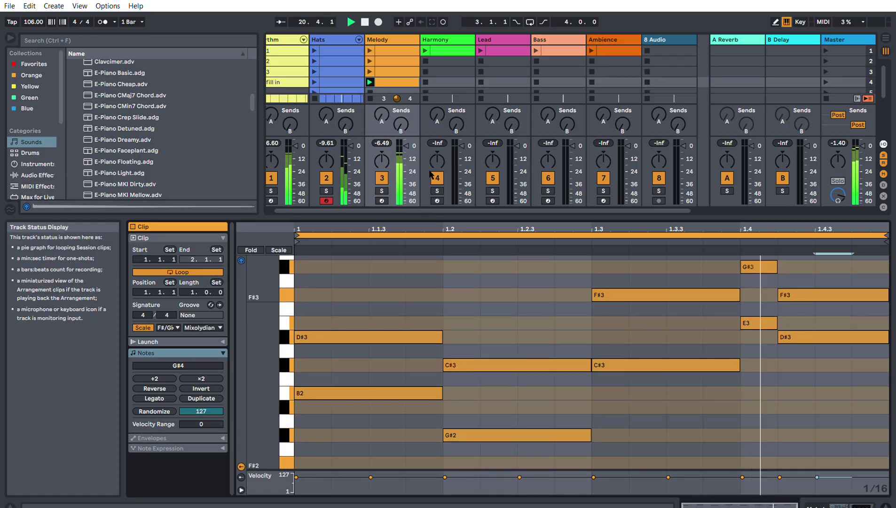
Step: Stop playback, insert an empty MIDI clip in the Melody track's fifth slot and enlarge the note editor
drag(460, 215, 460, 317)
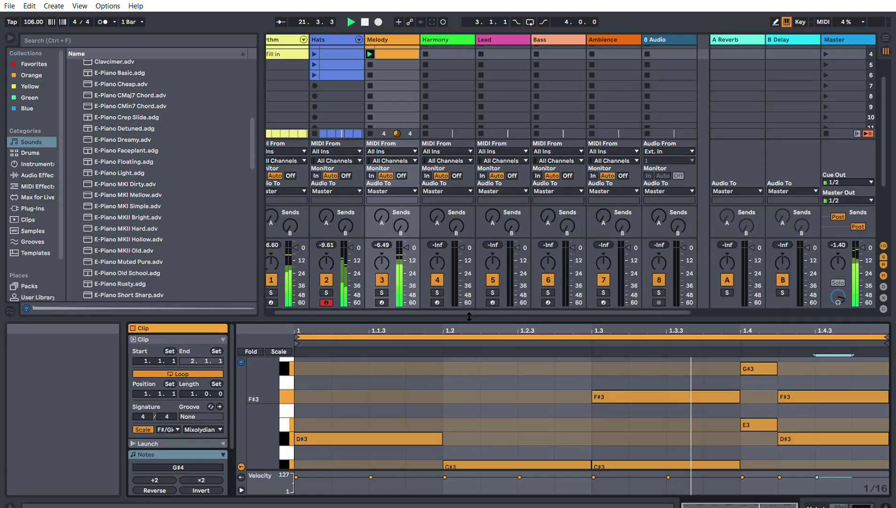
key(space)
key(Down)
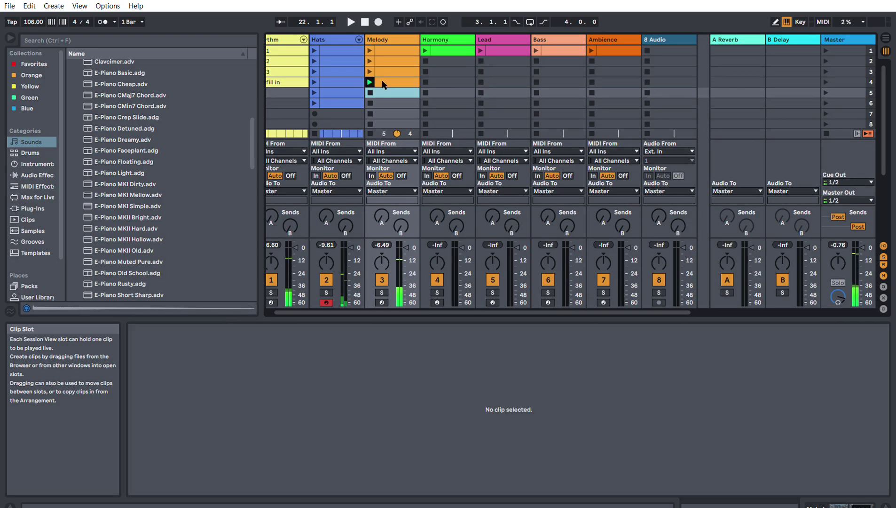
key(ctrl+shift+m)
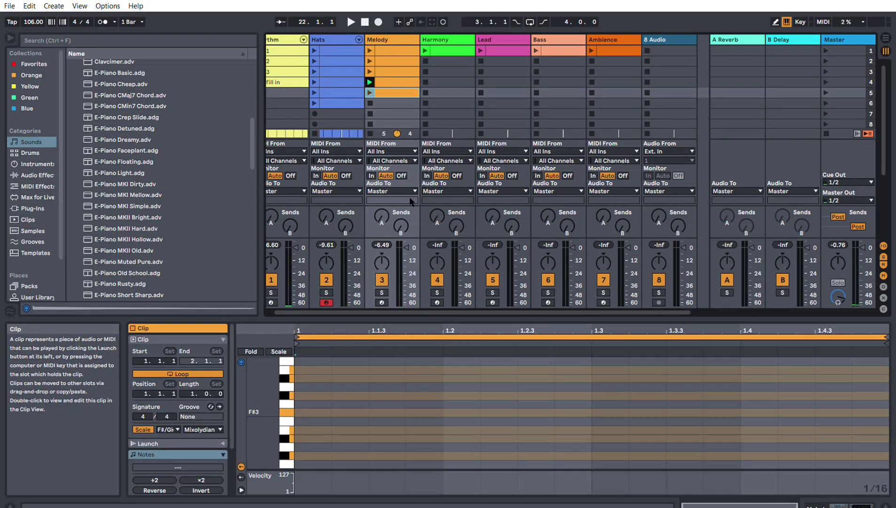
drag(461, 312, 461, 103)
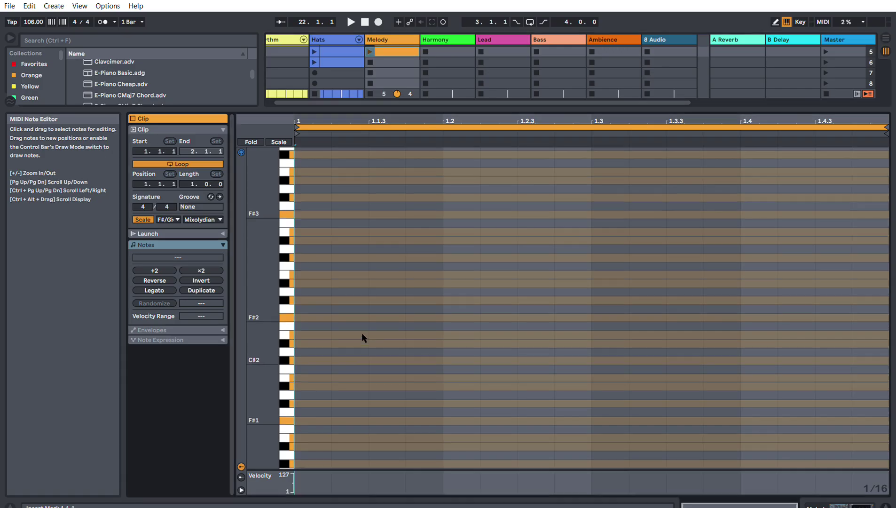
Step: Add one-beat F#2 and B2 notes on beat 1 of the fifth Melody clip and listen to it
double_click(313, 248)
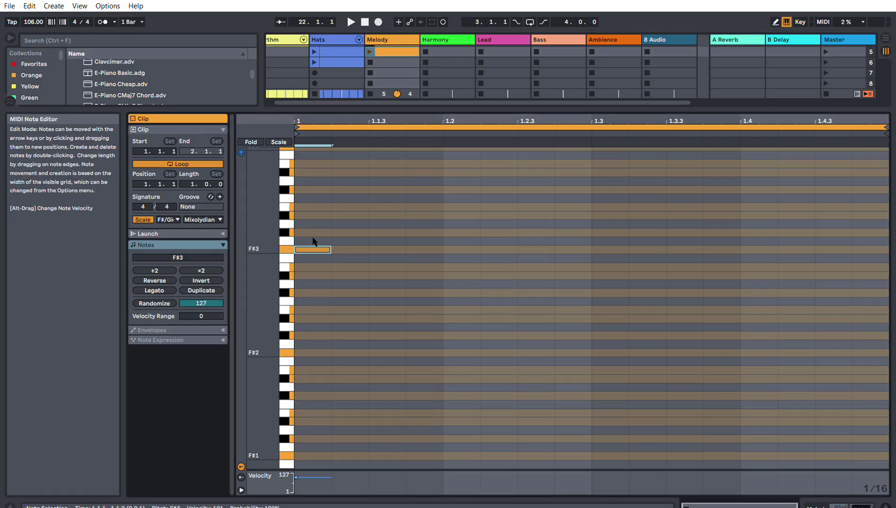
scroll(404, 65, up, 2)
click(393, 64)
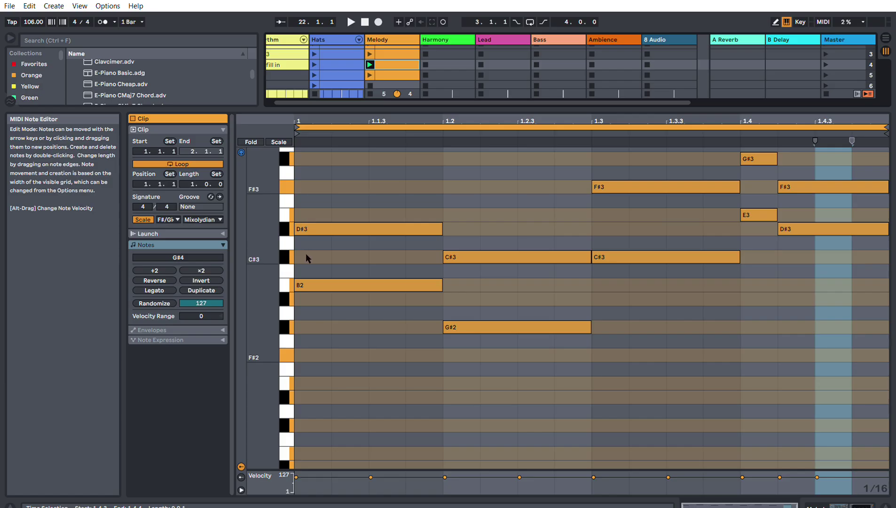
click(383, 75)
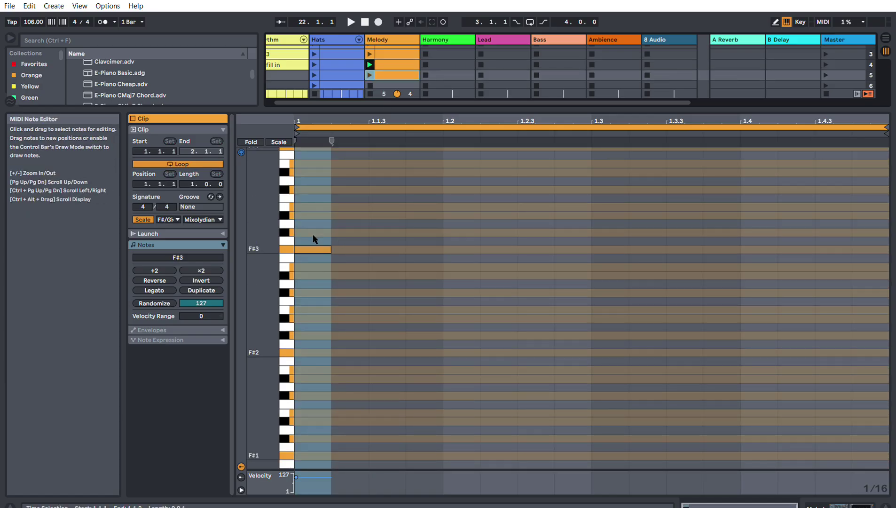
mouse_move(314, 246)
mouse_down()
mouse_move(319, 207)
mouse_move(327, 349)
mouse_move(443, 346)
mouse_up()
double_click(307, 305)
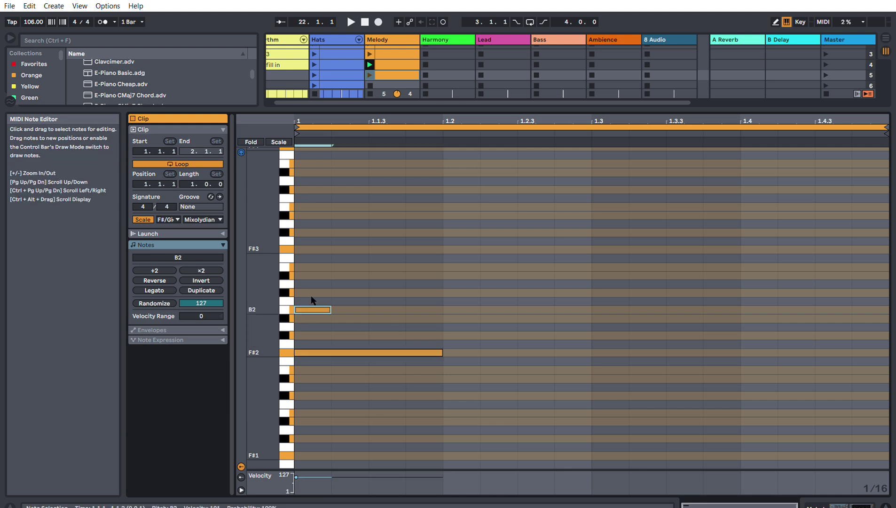
drag(331, 309, 442, 308)
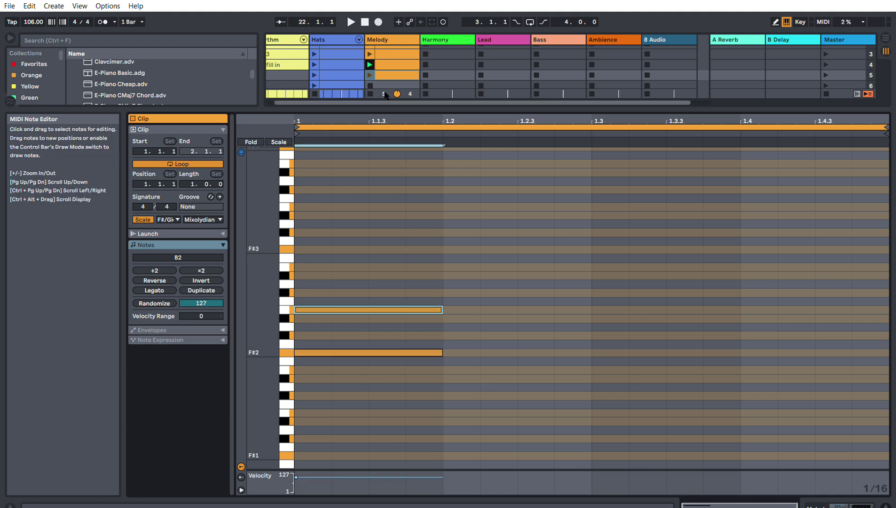
click(370, 64)
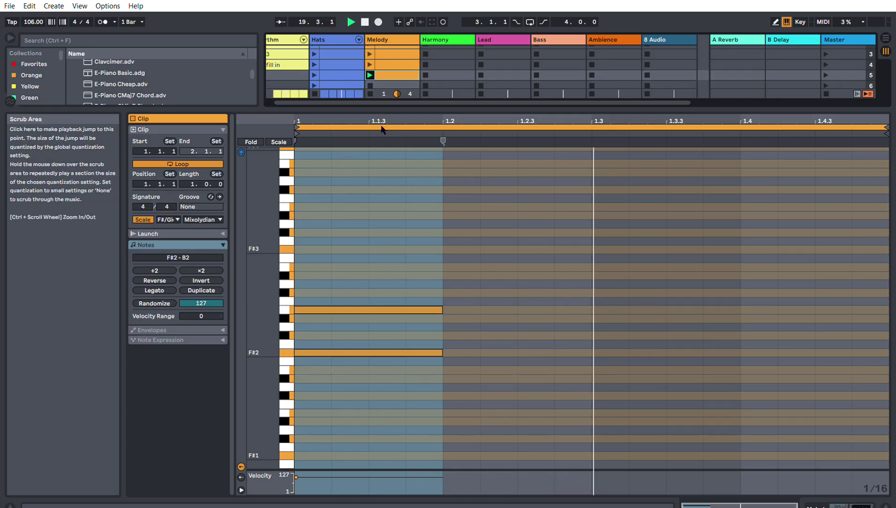
key(space)
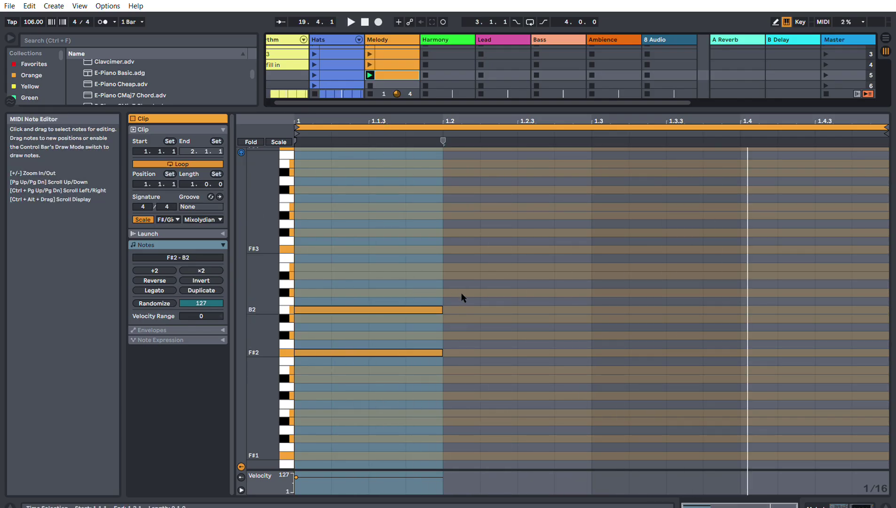
Step: Add a one-beat A#2 on beat 2 and a one-beat G#2 on beat 3
double_click(463, 318)
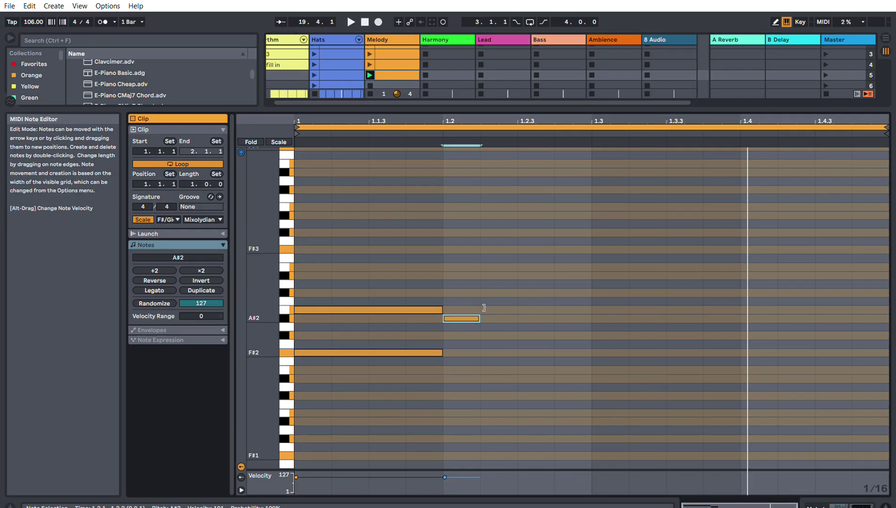
drag(480, 311, 583, 313)
mouse_move(612, 335)
mouse_down()
mouse_move(630, 327)
mouse_move(750, 330)
mouse_move(697, 338)
mouse_up()
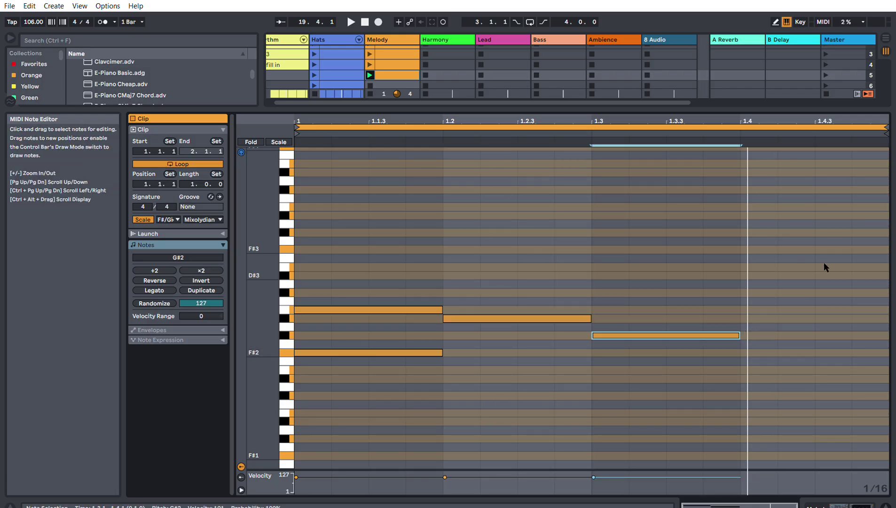
Step: Fill beat 4 with alternating sixteenth notes E3, D#3, E3 and D#3, and play the clip
click(758, 267)
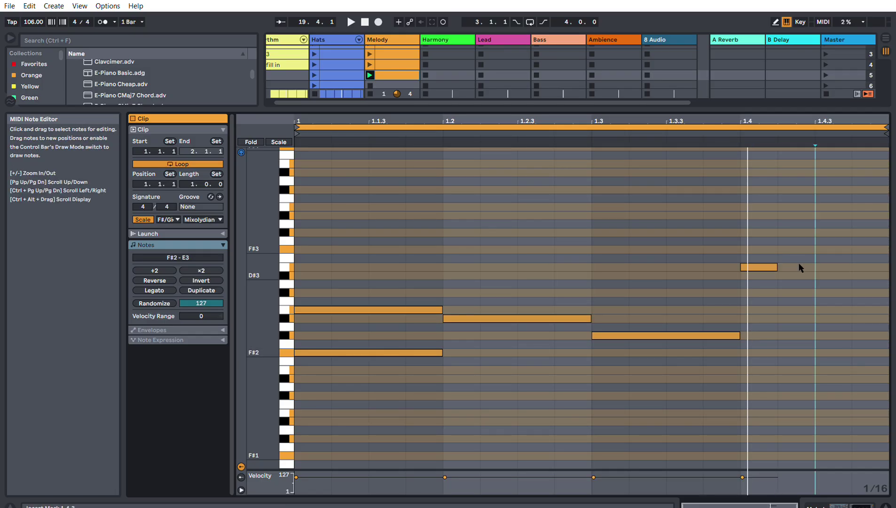
click(797, 275)
click(834, 267)
click(870, 275)
key(space)
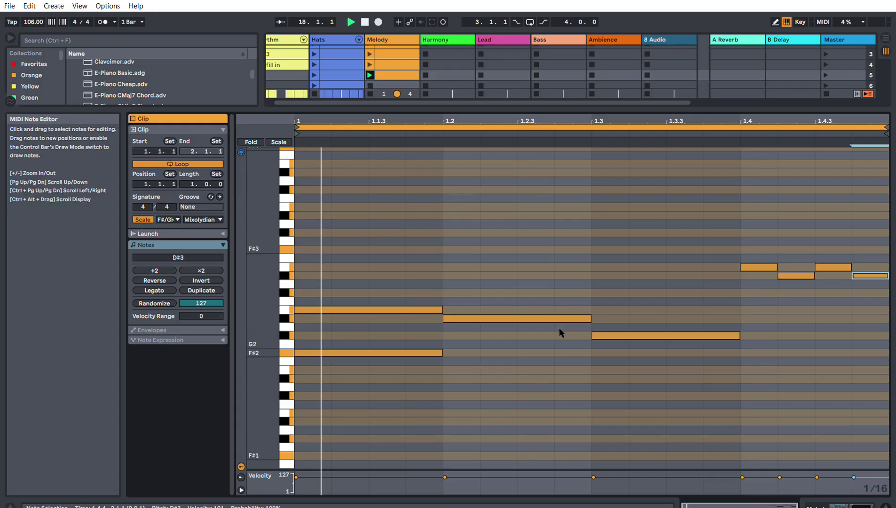
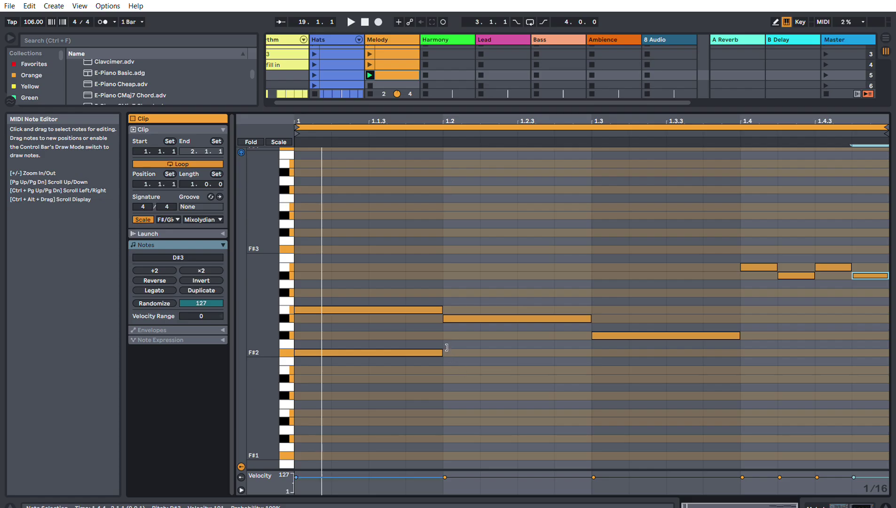
Step: Add a one-beat D#2 below the A#2 on beat 2 and a one-beat E2 below the G#2 on beat 3
click(460, 378)
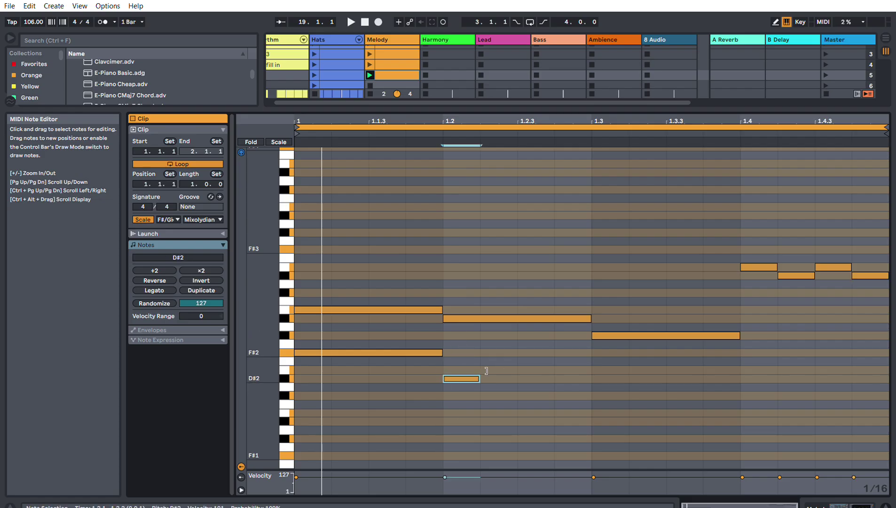
drag(486, 371, 739, 361)
click(608, 369)
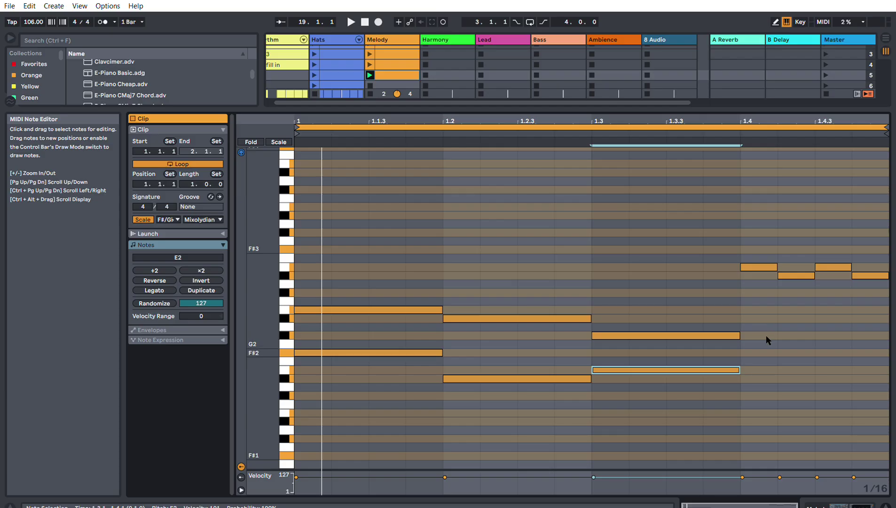
Step: Add four sixteenth B2 notes across beat 4 below the alternating E3 and D#3 notes, and play the clip
click(766, 309)
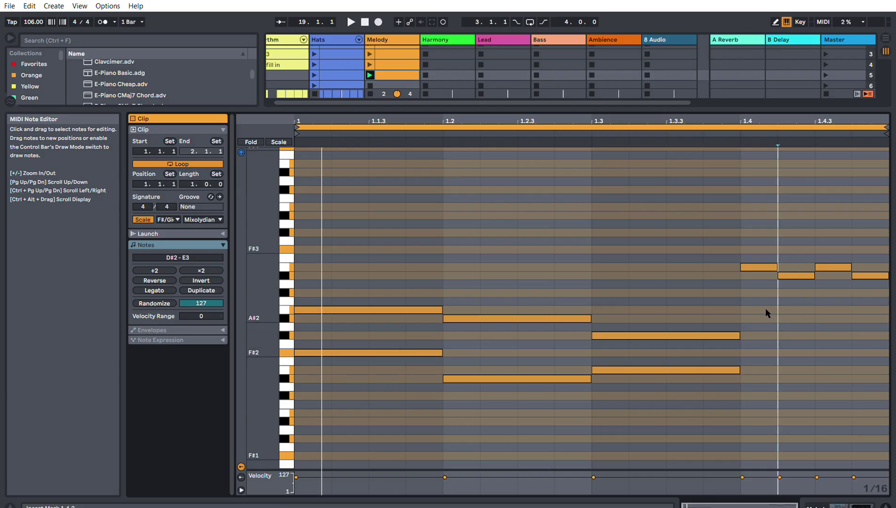
double_click(791, 298)
double_click(843, 297)
click(869, 293)
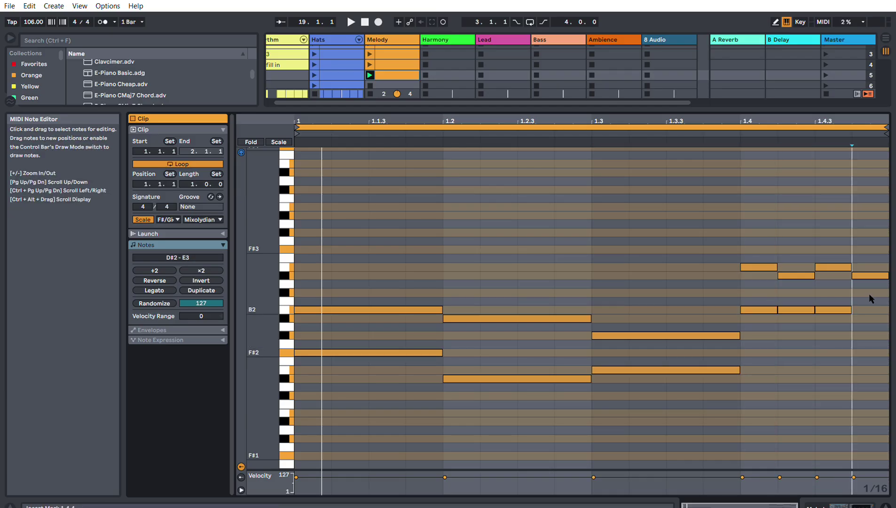
double_click(870, 309)
key(space)
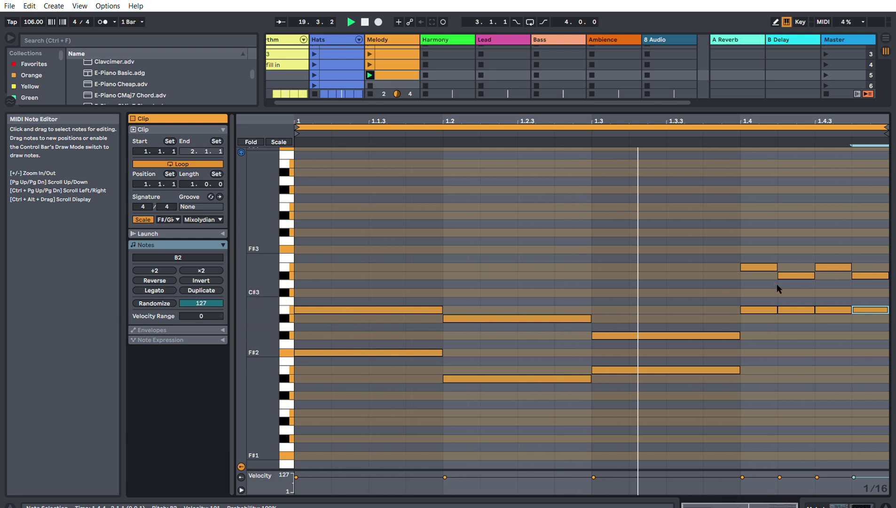
key(space)
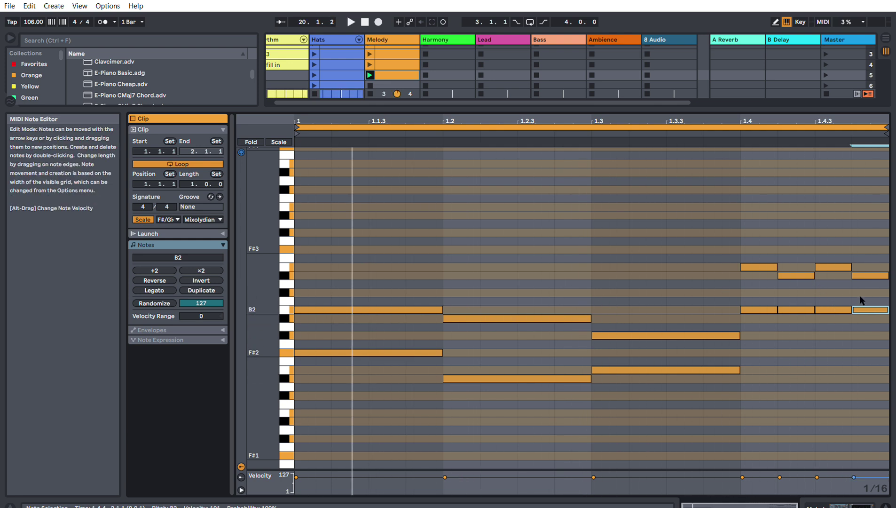
Step: Delete the last sixteenth B2 on beat 4, lower the second one to G#2, and listen to the clip
key(Delete)
drag(800, 310, 808, 325)
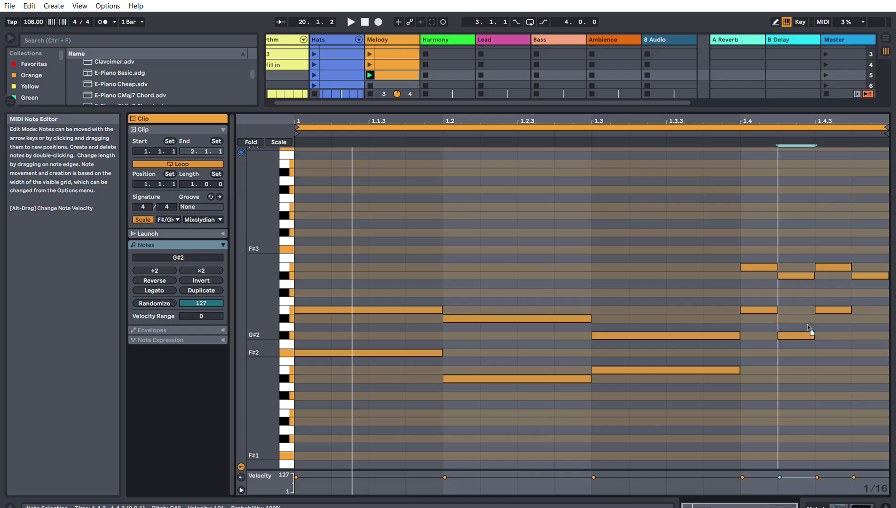
key(space)
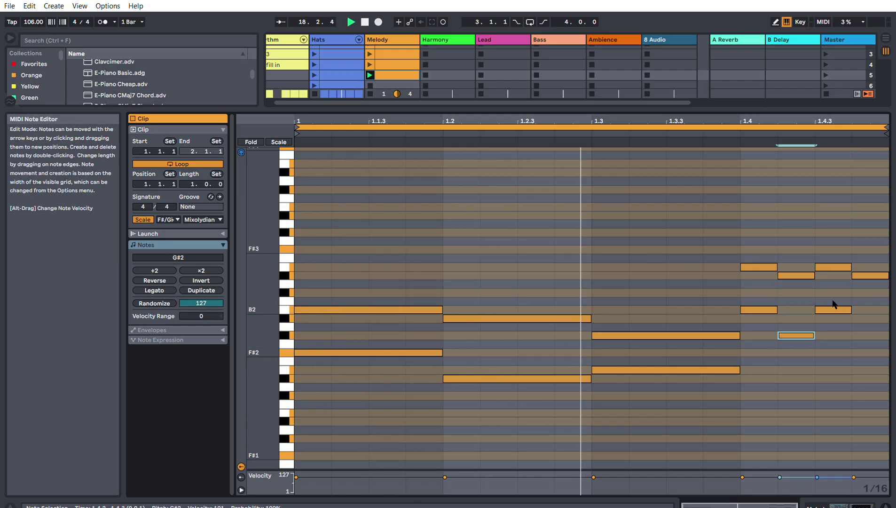
click(392, 353)
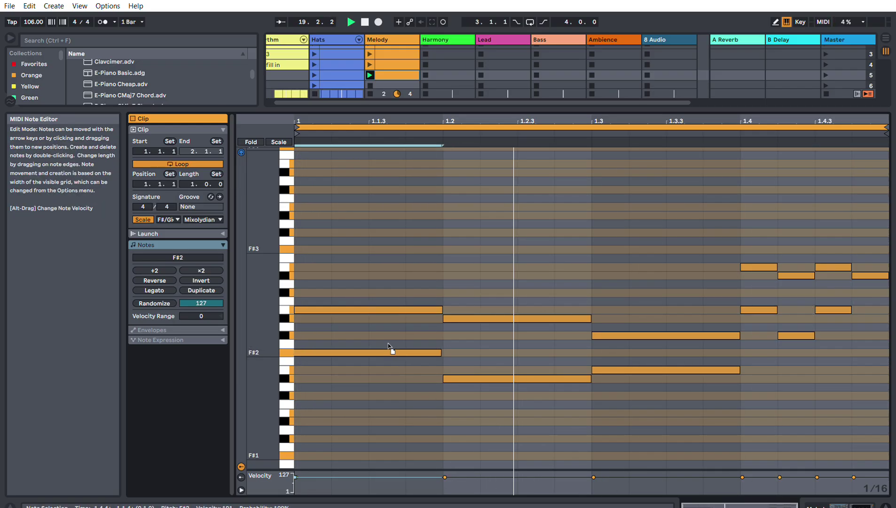
key(Delete)
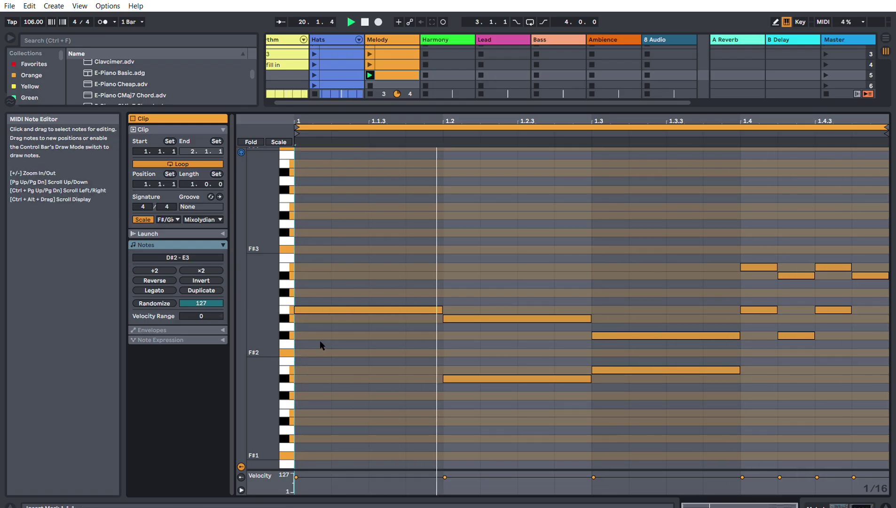
key(ctrl+z)
Step: Shorten the B2 and F#2 notes on beat 1 to eighth notes and add a sixteenth right behind each at 1.1.3
click(325, 309)
key(shift+Left)
key(shift+Left)
key(shift+Left)
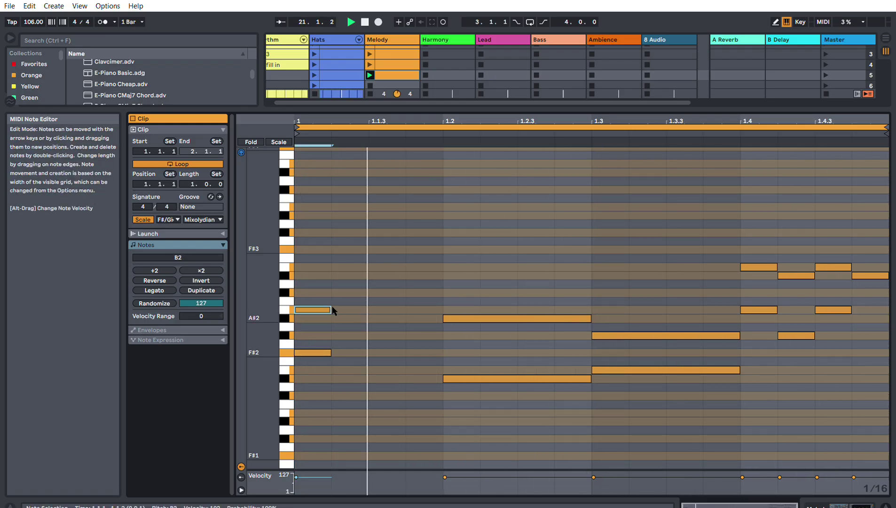
drag(333, 309, 370, 305)
double_click(391, 309)
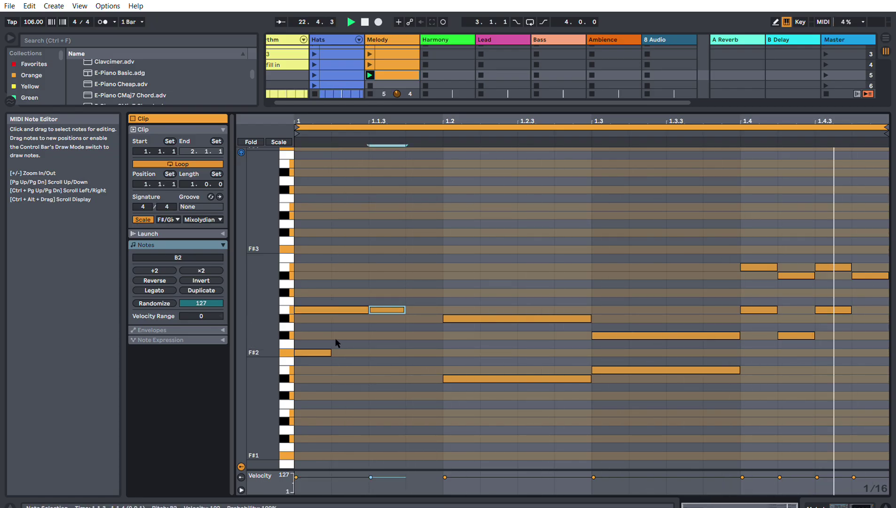
drag(332, 353, 379, 355)
double_click(386, 344)
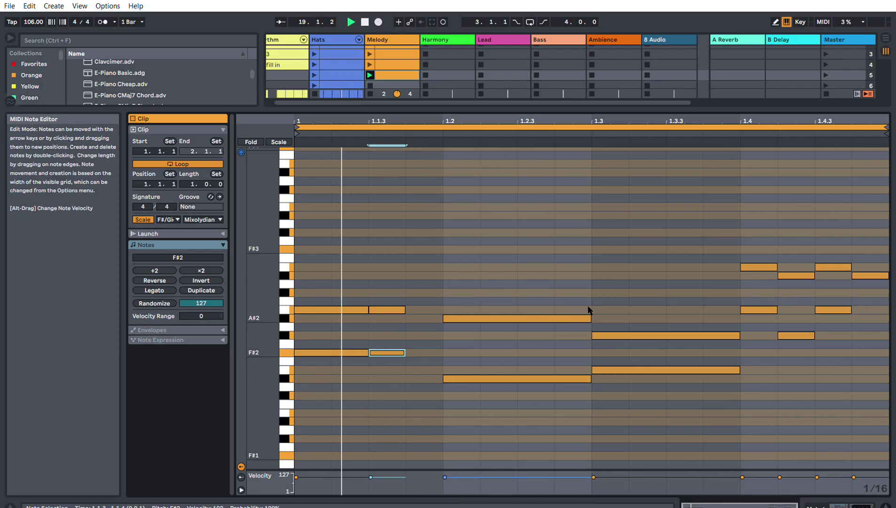
Step: Break the A#2 and D#2 notes on beat 2 into three sixteenths' length plus a separate final sixteenth note
drag(590, 318, 554, 319)
double_click(570, 319)
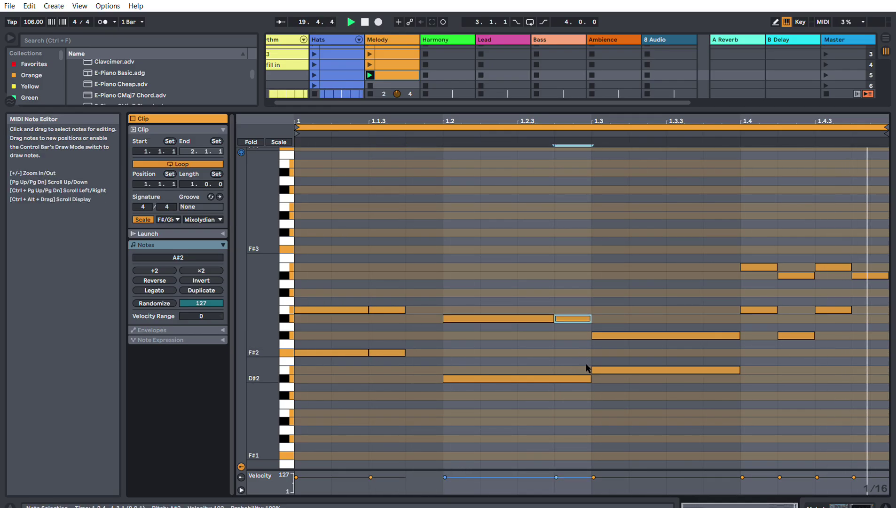
key(space)
click(571, 361)
key(ctrl+e)
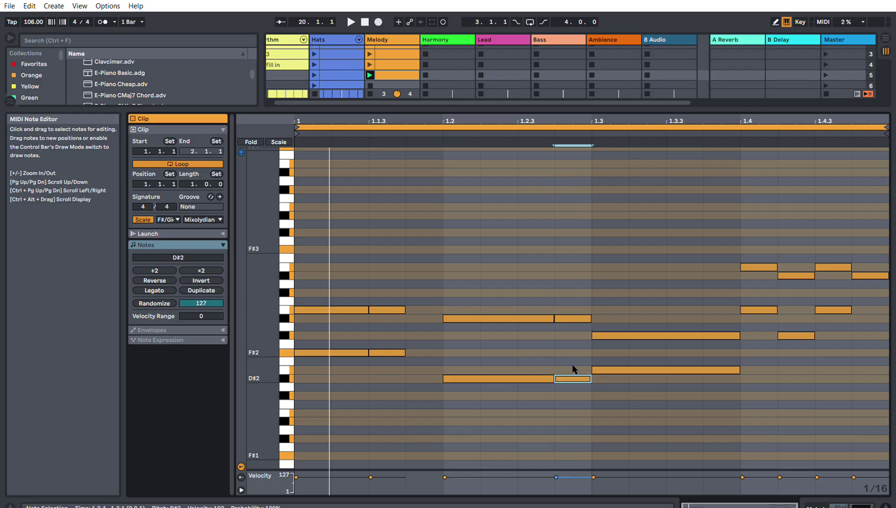
Step: Break the G#2 and E2 notes on beat 3 into three sixteenths' length plus a separate final sixteenth, and play the clip
drag(738, 326, 703, 374)
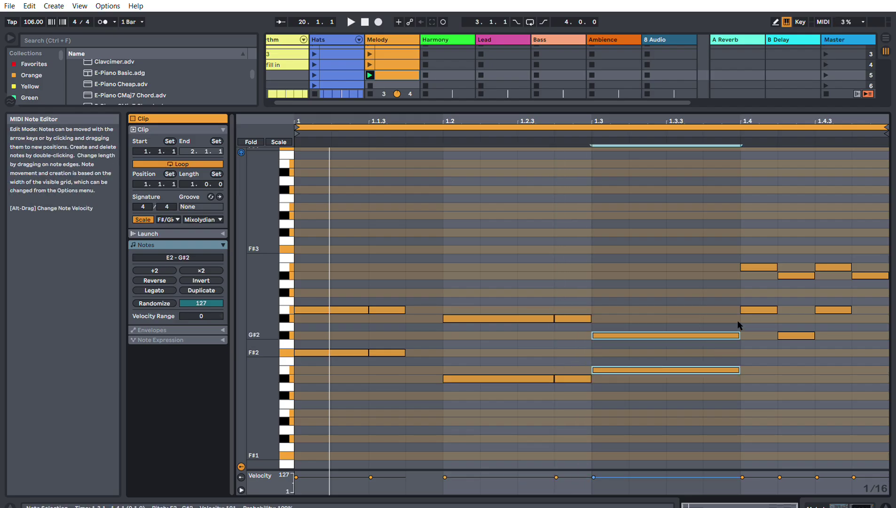
drag(739, 335, 703, 336)
double_click(714, 336)
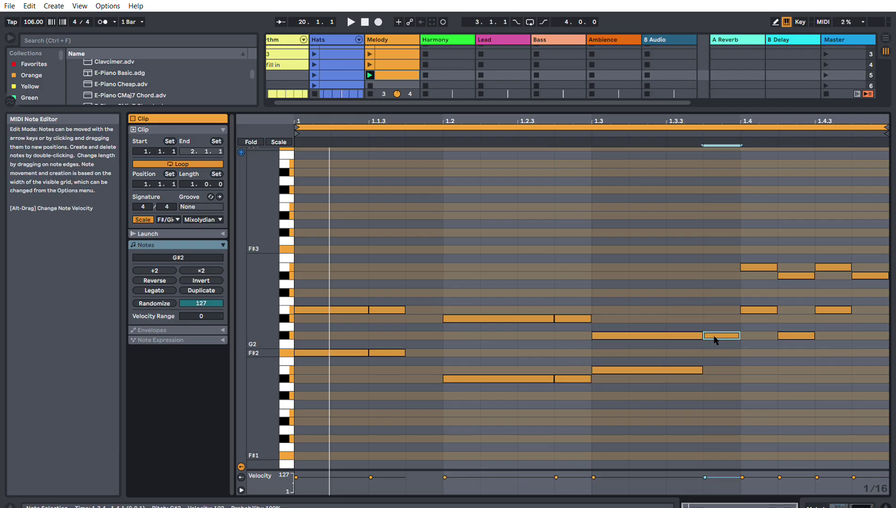
double_click(715, 370)
key(space)
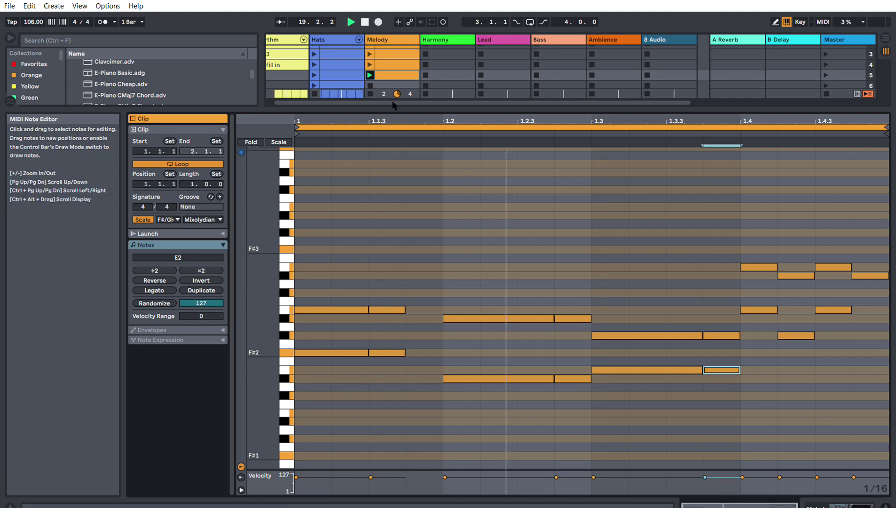
drag(468, 118, 503, 294)
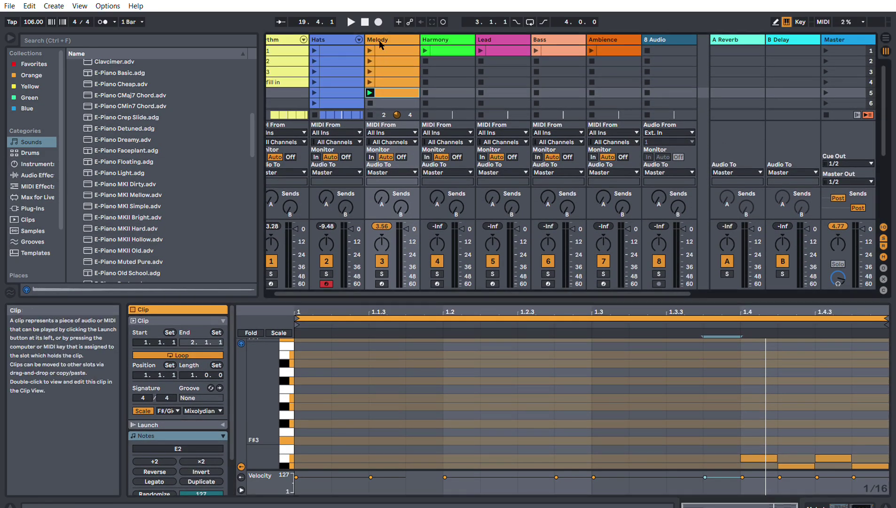
click(382, 50)
shift+click(385, 61)
shift+click(385, 72)
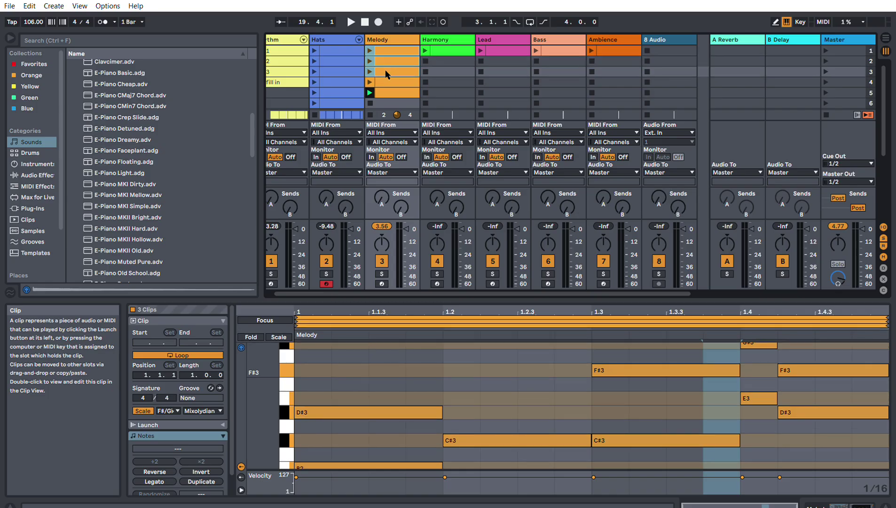
key(shift+Down)
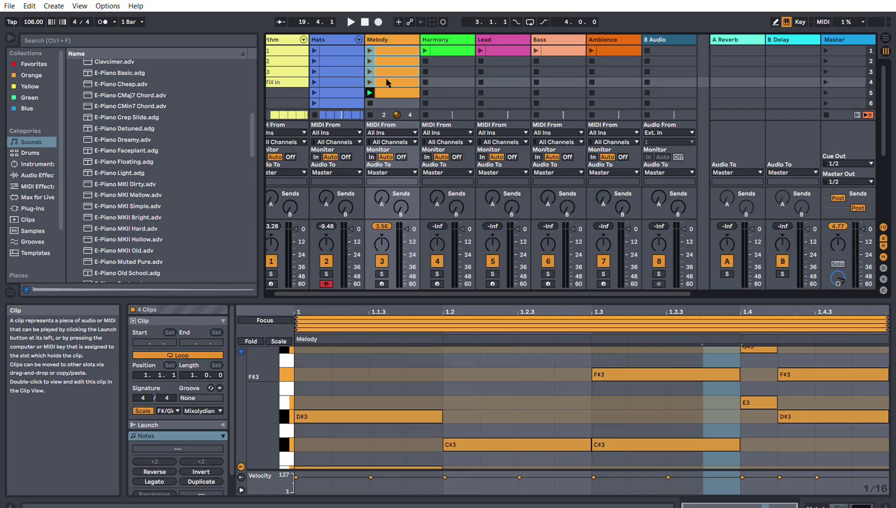
Step: Copy the first Melody clip into the arrangement's Melody track at bar 3 and duplicate it to fill bars 3 to 6
click(388, 42)
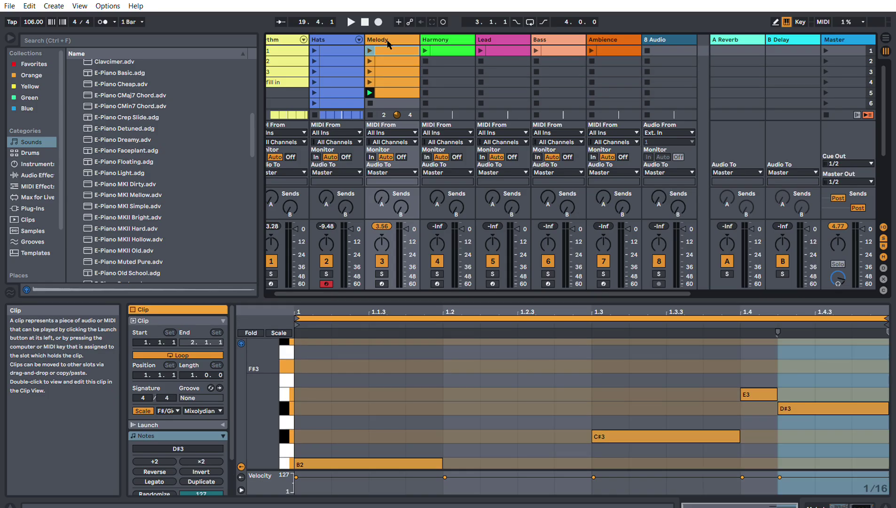
click(885, 39)
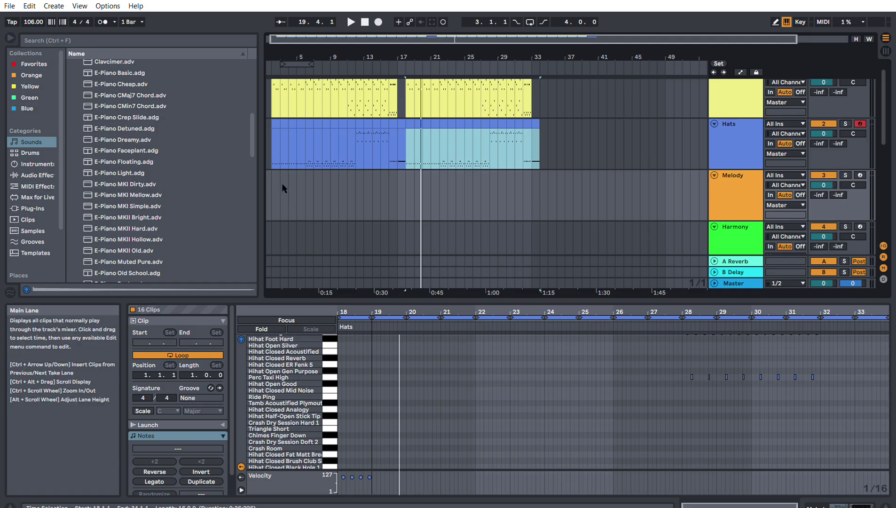
click(281, 198)
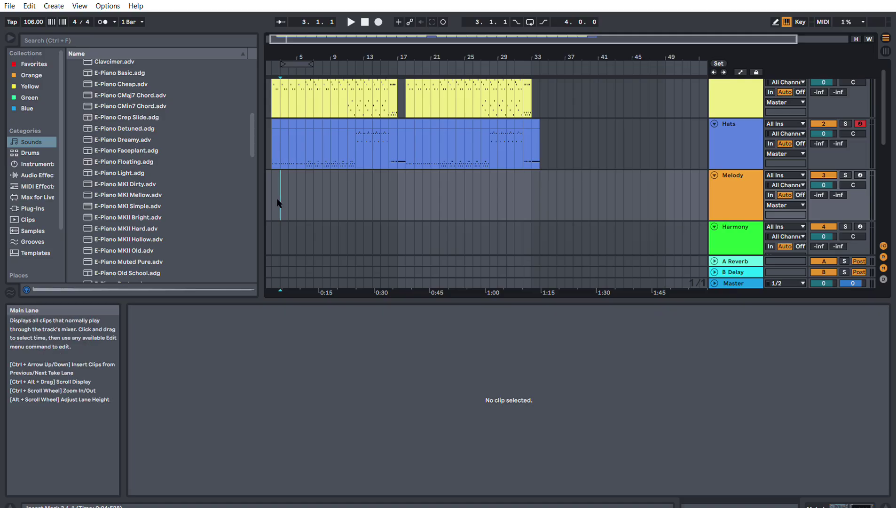
key(ctrl+v)
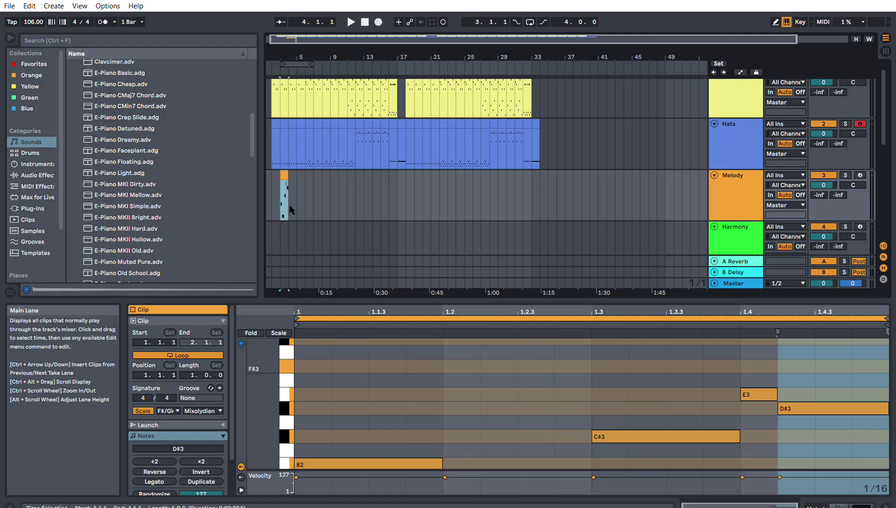
key(ctrl+d)
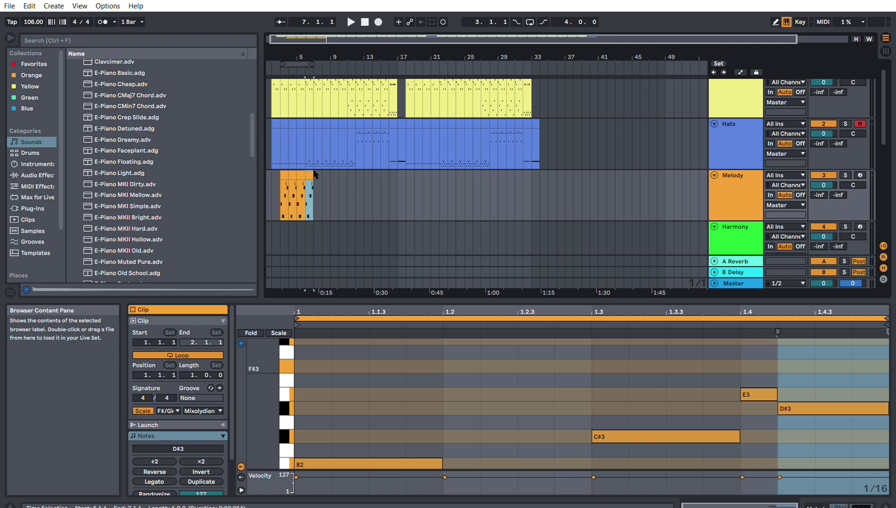
Step: Copy the second Melody clip into the arrangement at bar 7 and duplicate it to fill bars 7 to 10
click(886, 38)
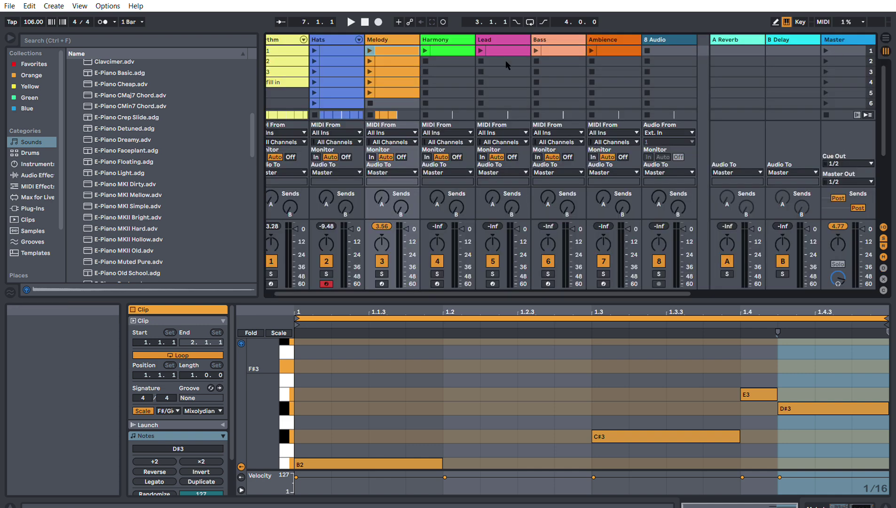
click(390, 61)
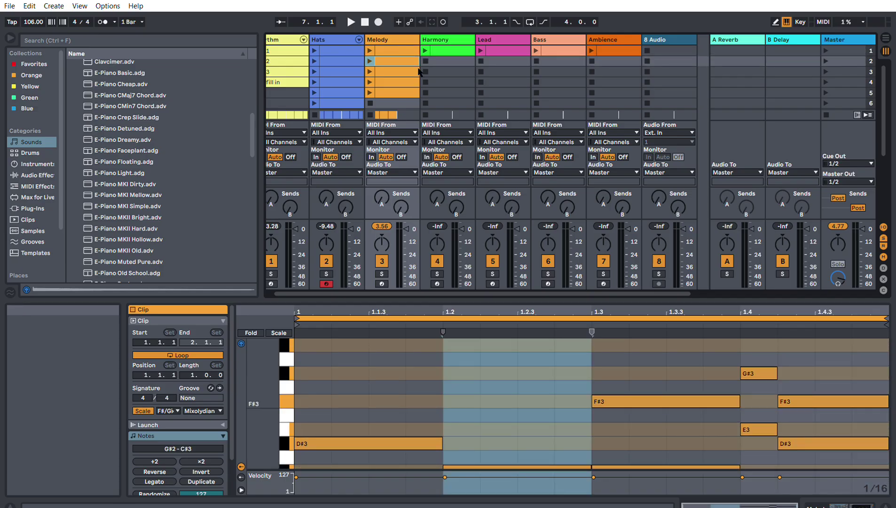
key(Tab)
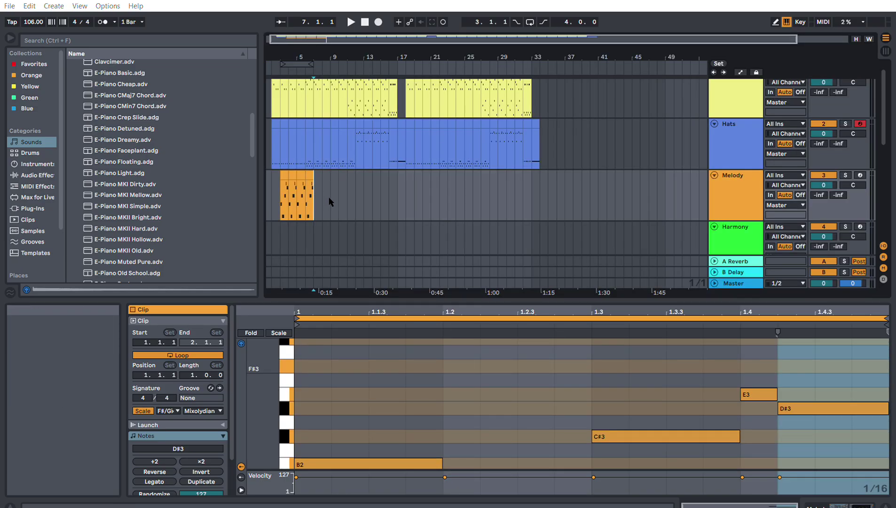
key(ctrl+d)
key(ctrl+d)
key(ctrl+d)
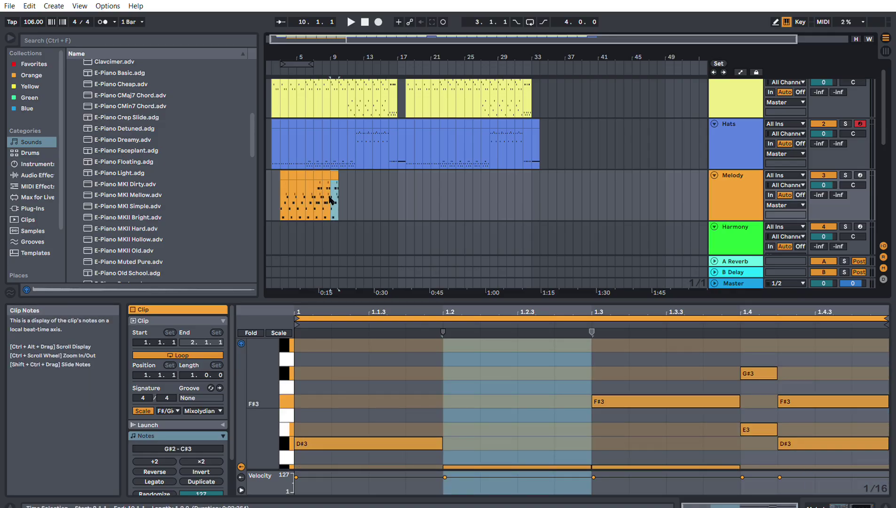
key(ctrl+d)
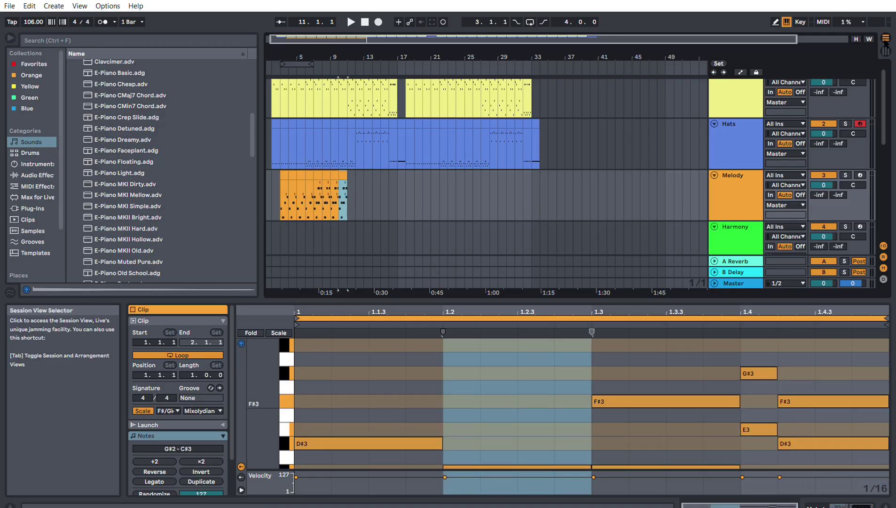
Step: Copy the third Melody clip into the arrangement at bar 11 and duplicate it to fill bars 11 to 14
key(Tab)
click(397, 70)
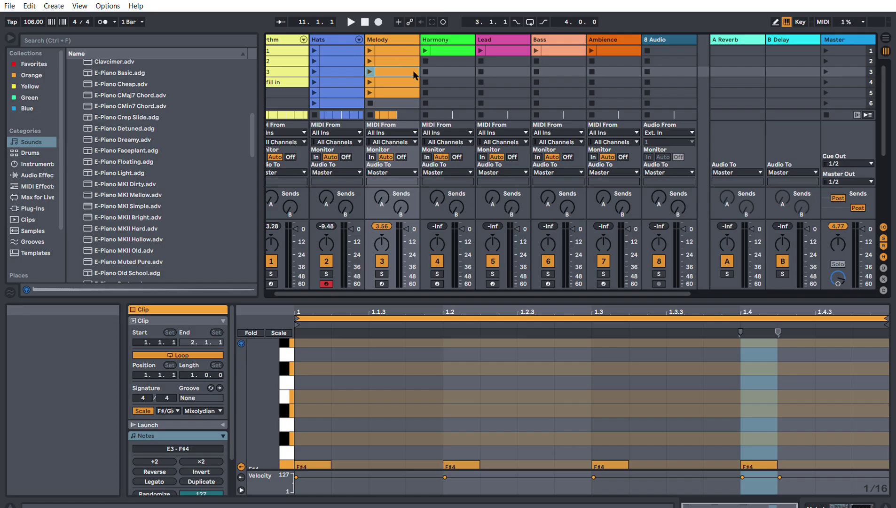
key(Tab)
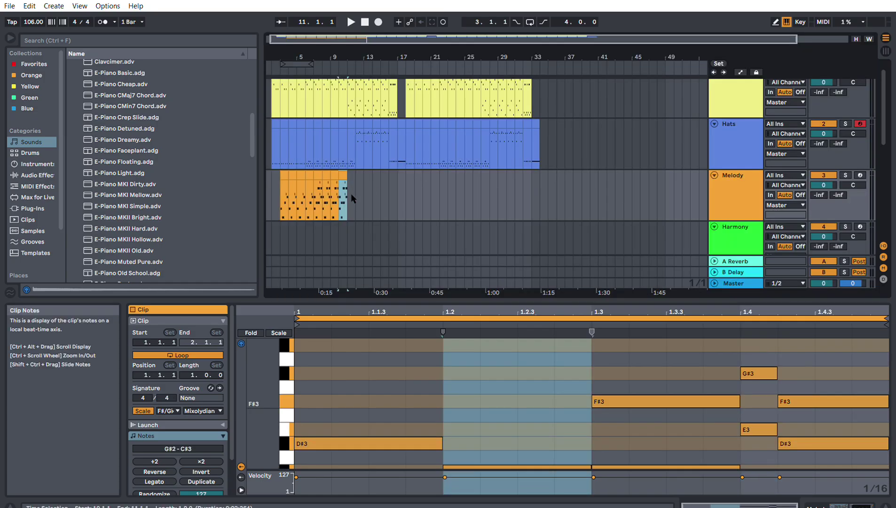
key(ctrl+d)
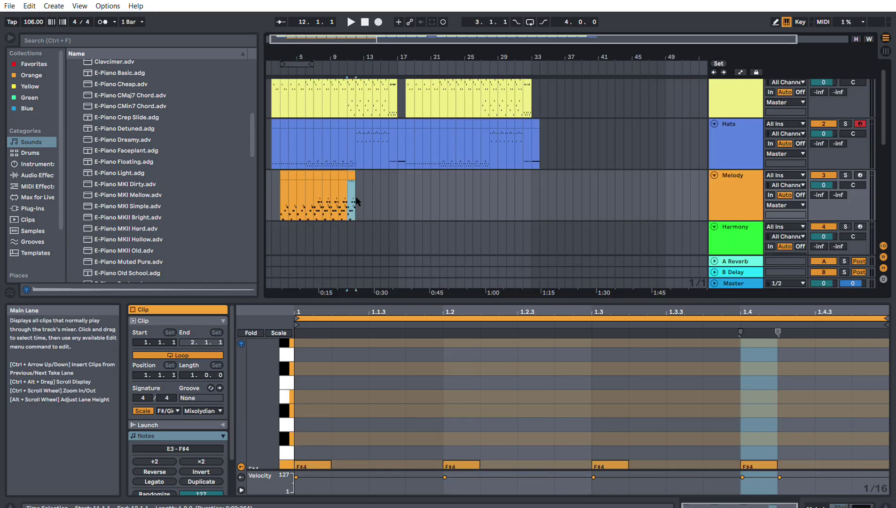
key(ctrl+d)
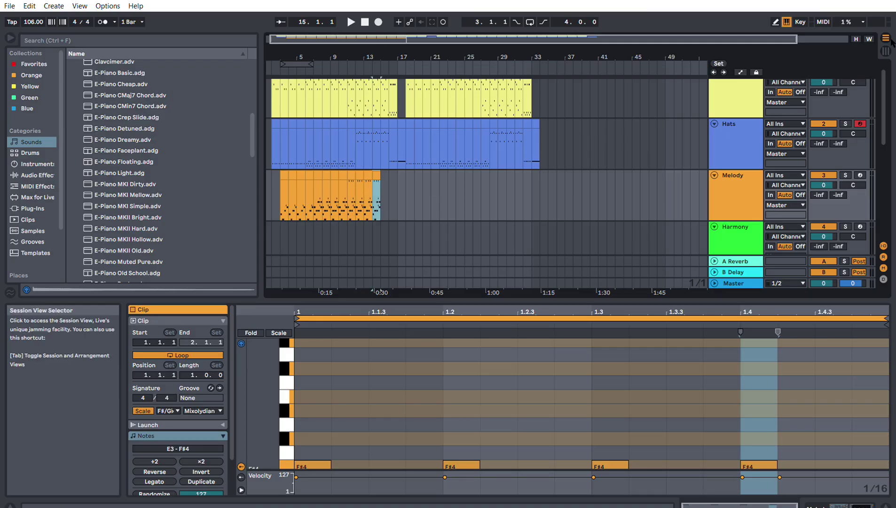
Step: Copy the fourth Melody clip into the arrangement's Melody track at bar 15 and duplicate it to fill bars 15 and 16
key(Tab)
key(Down)
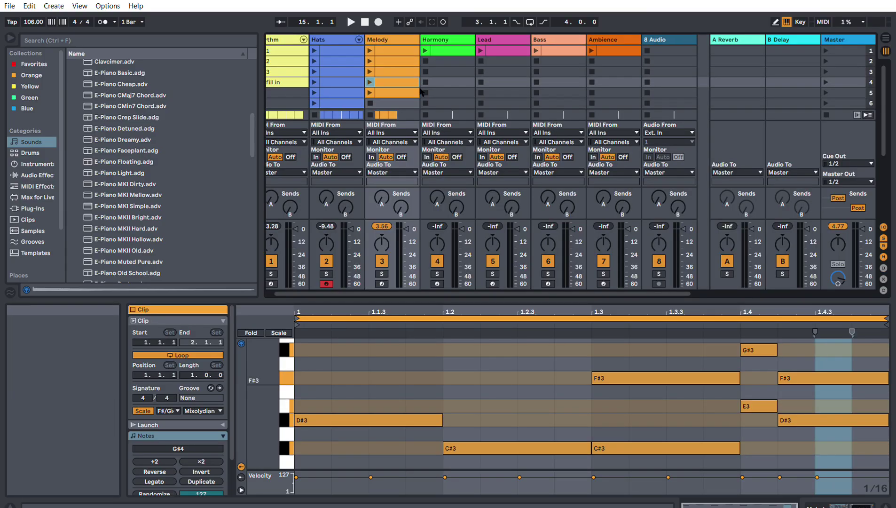
key(Tab)
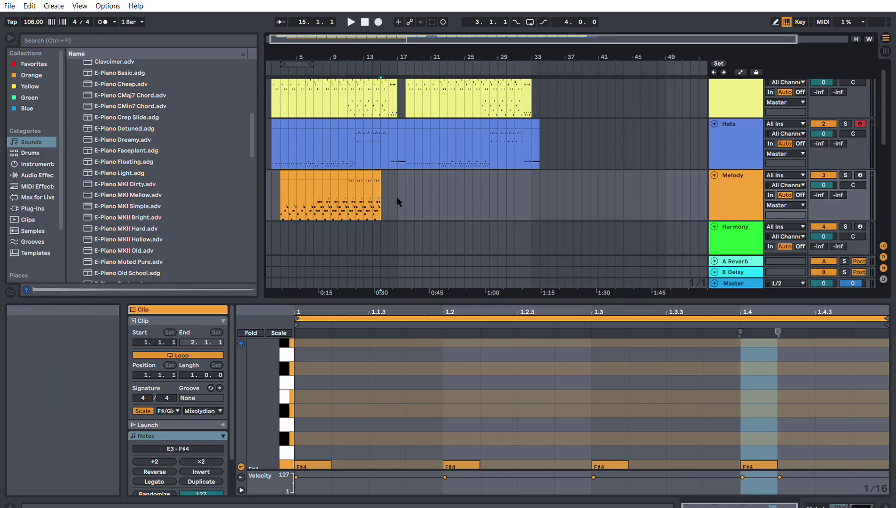
key(ctrl+d)
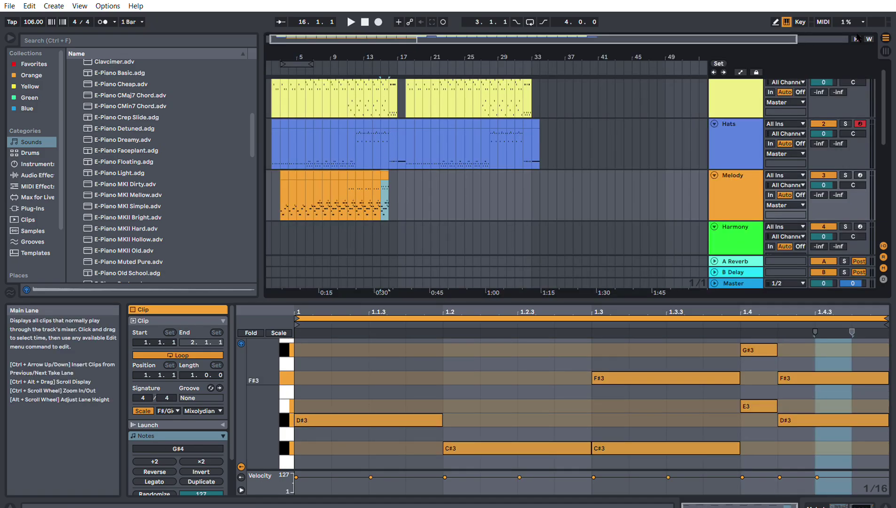
Step: Copy the fifth Melody clip into the arrangement's Melody track at bar 17
click(886, 39)
key(Down)
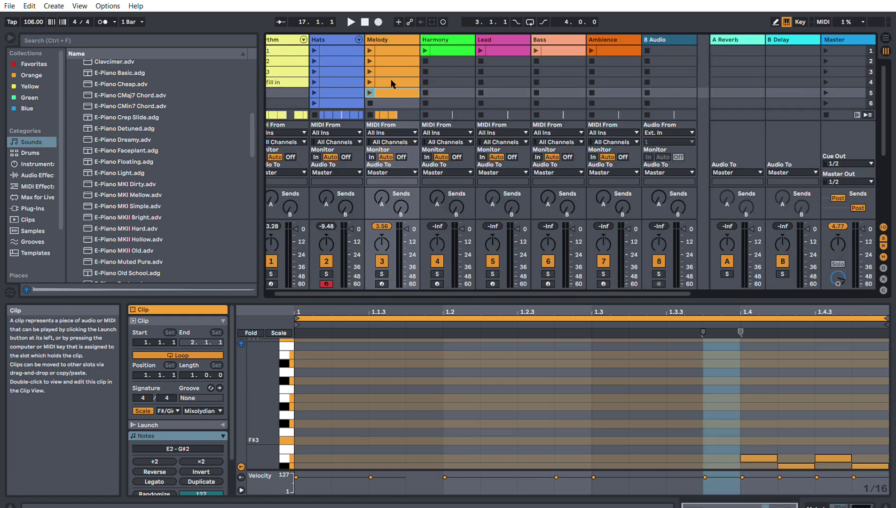
scroll(442, 372, down, 5)
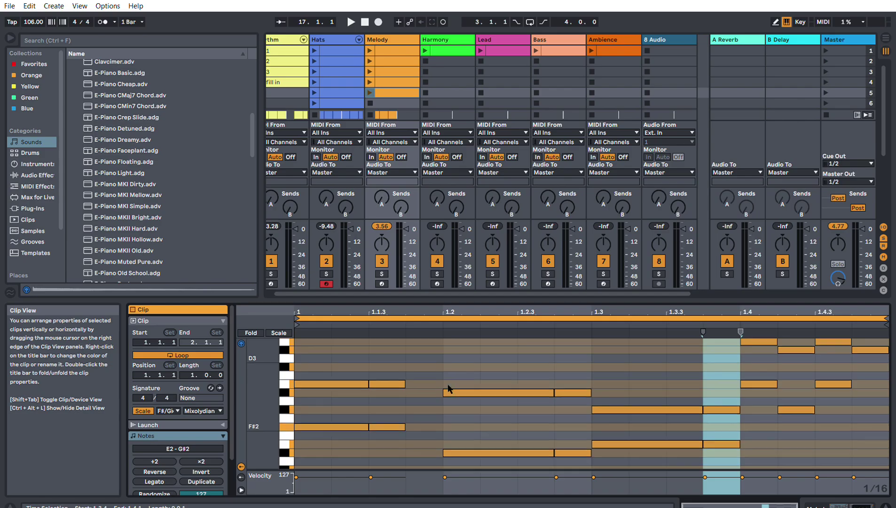
click(886, 39)
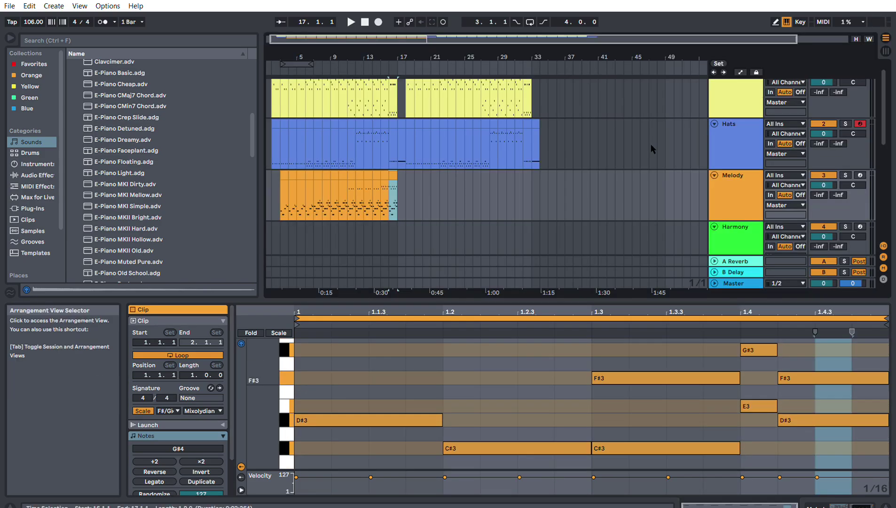
click(399, 201)
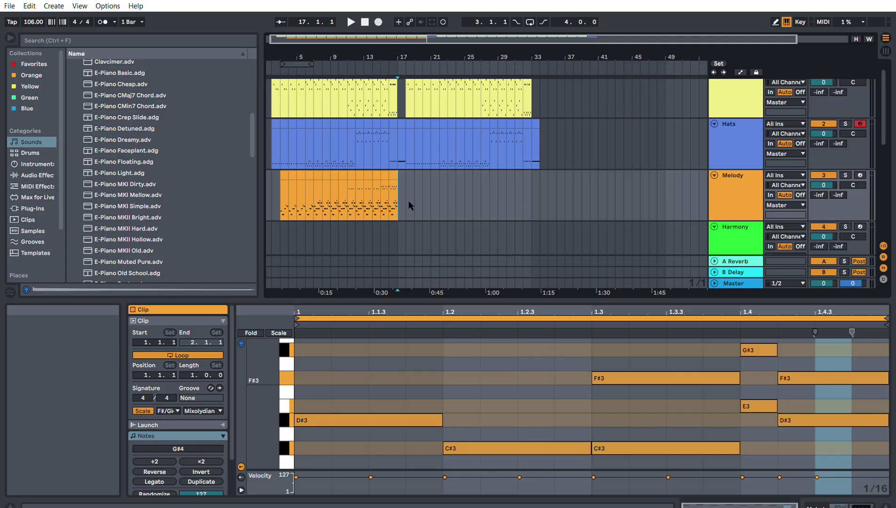
key(ctrl+v)
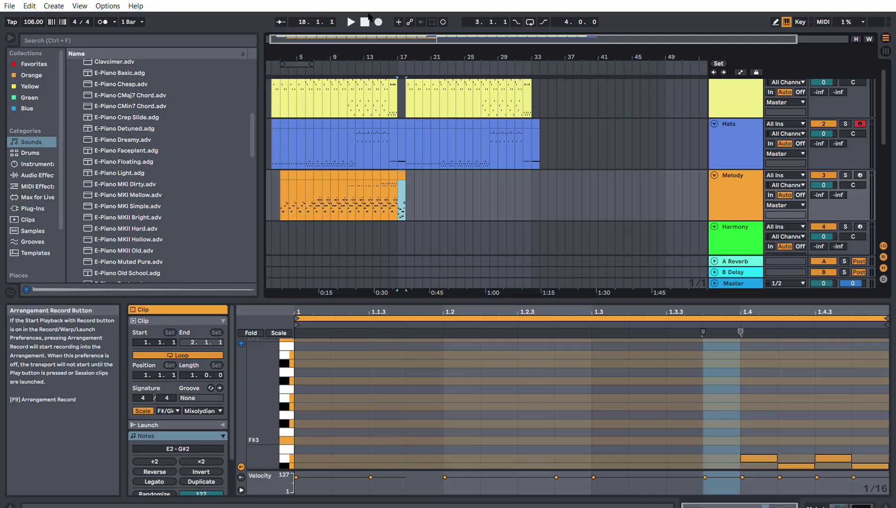
Step: Play the arrangement from bar 3 and set the yellow rhythm, Hats and Melody track volumes to -6.0, -9.0 and -3.0 dB
click(366, 17)
click(352, 15)
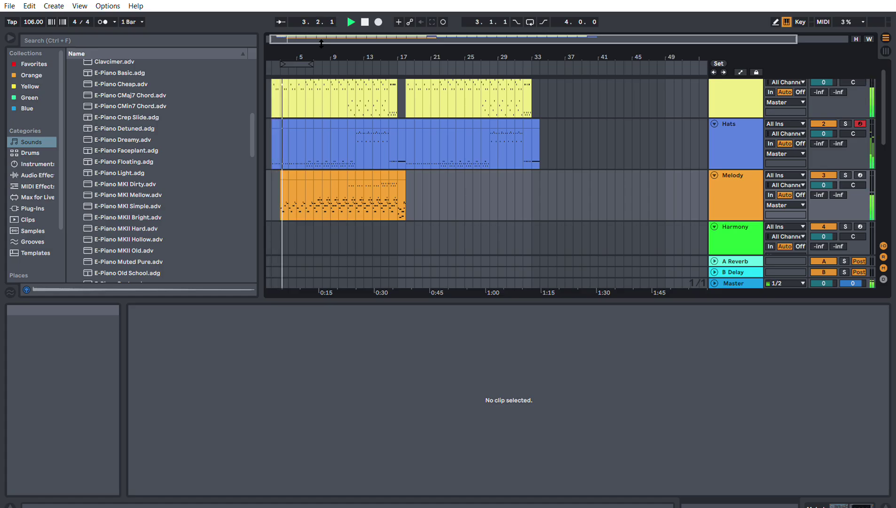
click(886, 39)
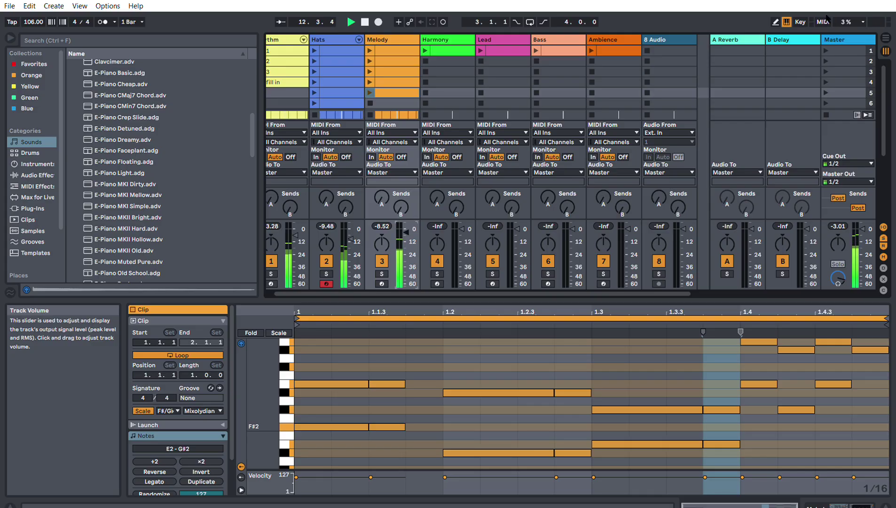
click(886, 38)
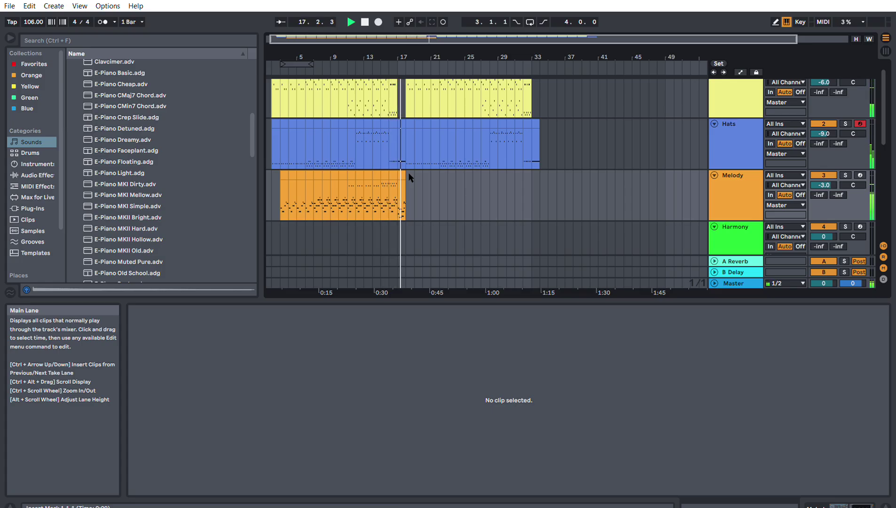
key(space)
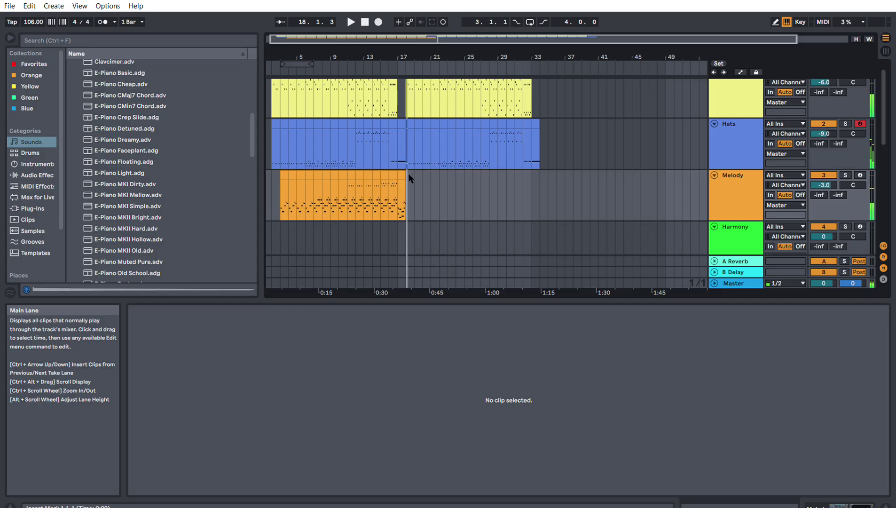
Step: Move the Melody clip at bar 17 to bar 18 and insert an empty one-bar MIDI clip at bar 17
click(404, 199)
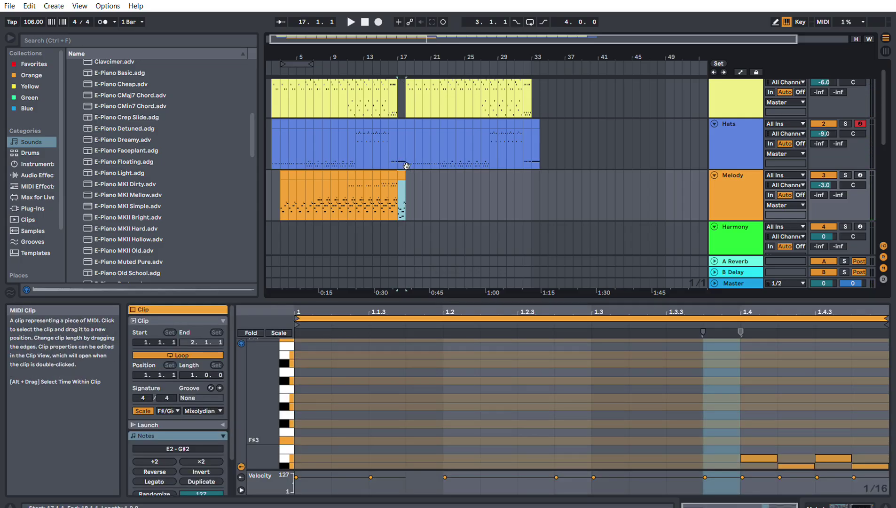
key(ctrl+d)
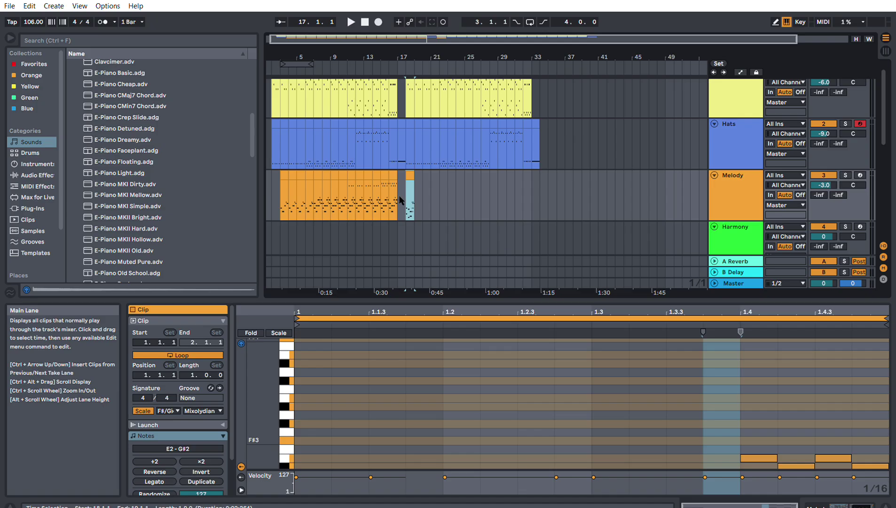
click(402, 200)
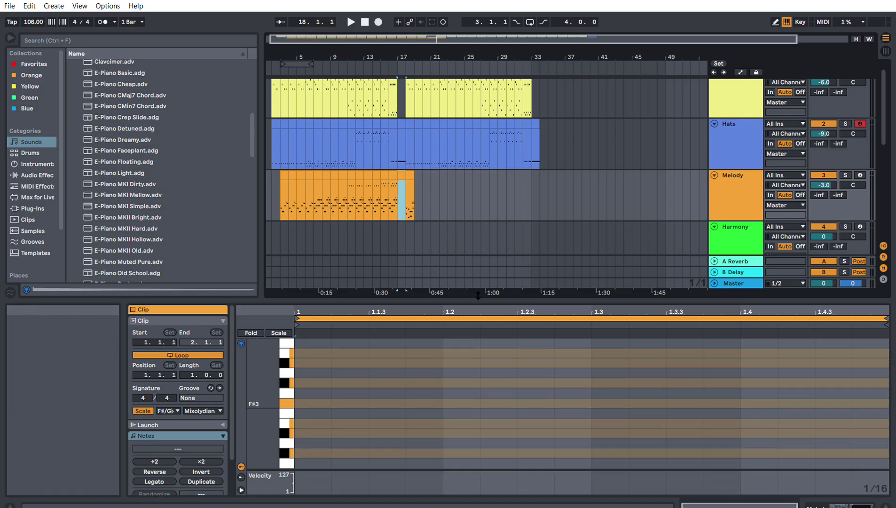
Step: Enlarge the note editor and add a sixteenth G#3 note at the start of each of the four beats
drag(478, 295, 478, 91)
double_click(319, 171)
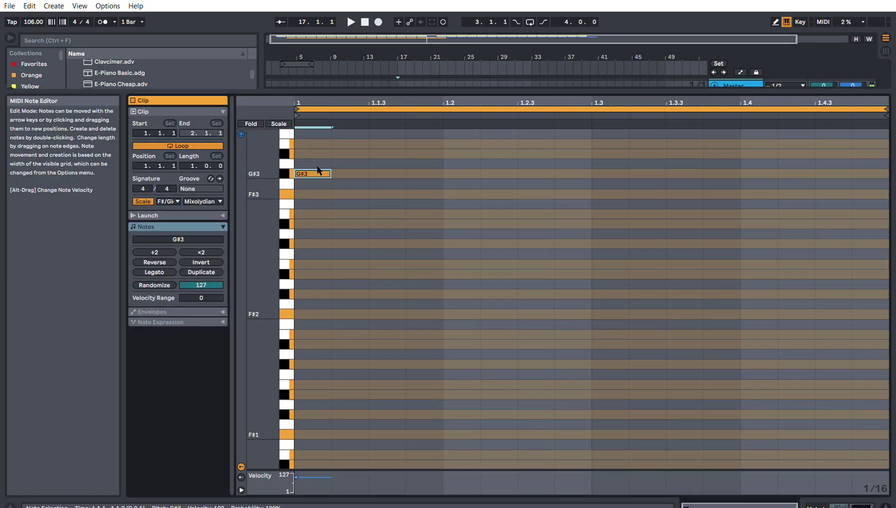
double_click(460, 172)
double_click(609, 173)
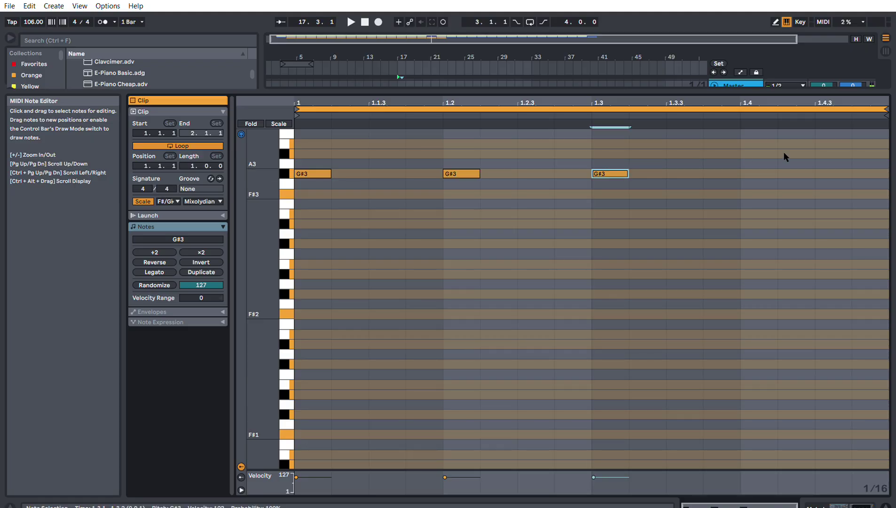
double_click(749, 172)
scroll(357, 177, up, 2)
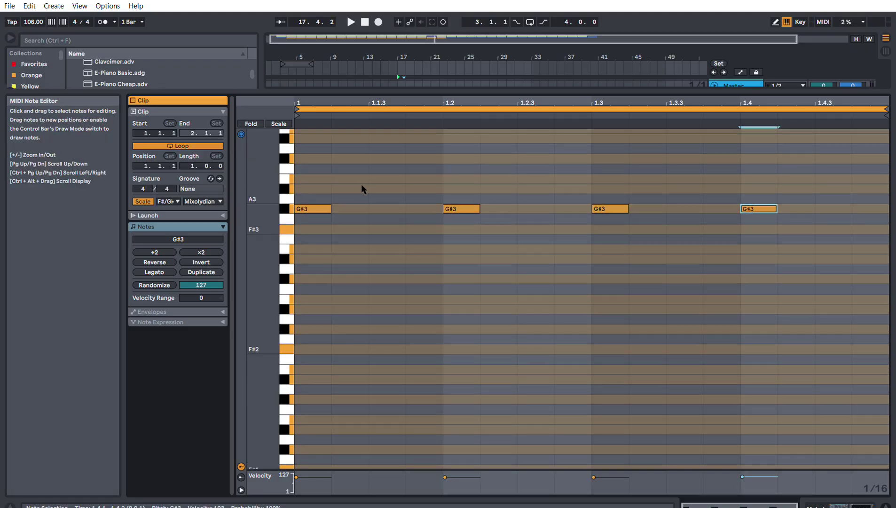
Step: Add a sixteenth B3 note on the third sixteenth of each of the four beats
double_click(386, 177)
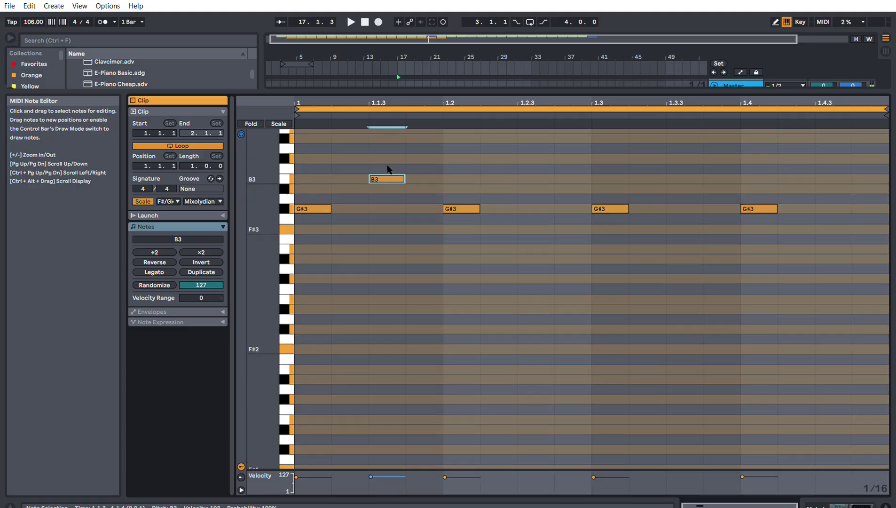
click(532, 160)
click(538, 170)
double_click(539, 178)
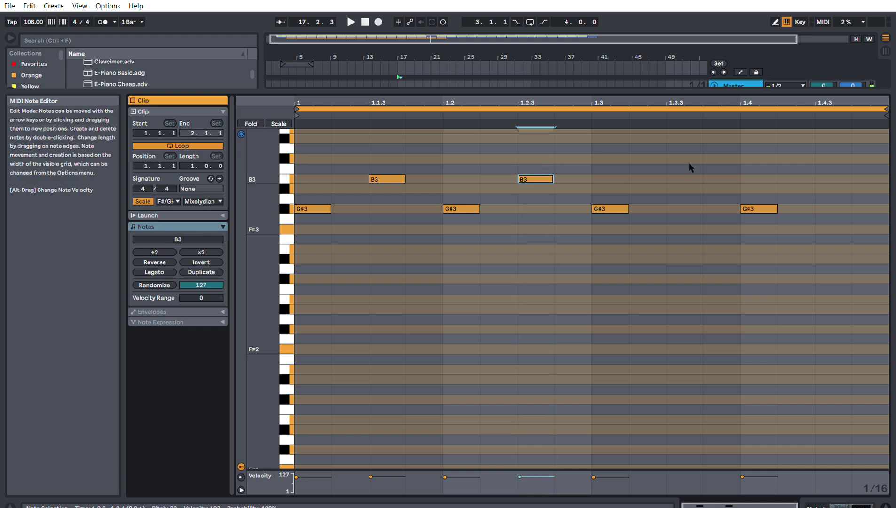
double_click(684, 178)
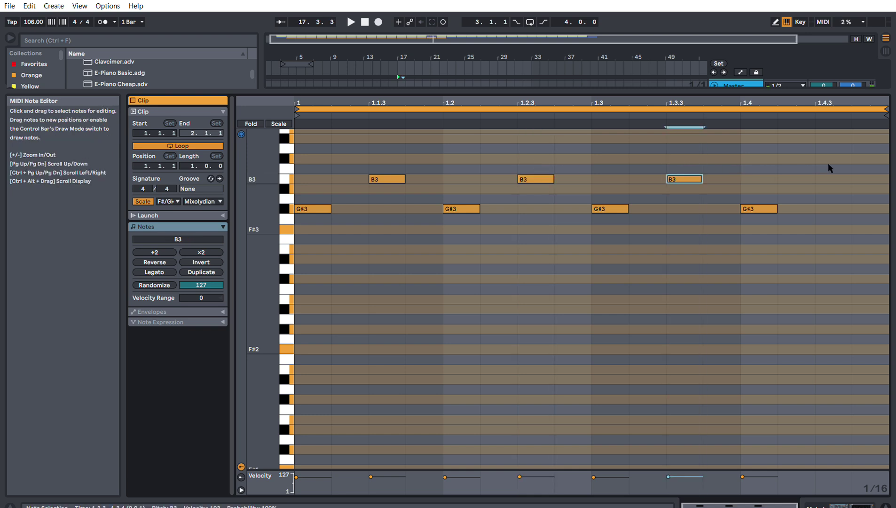
double_click(832, 178)
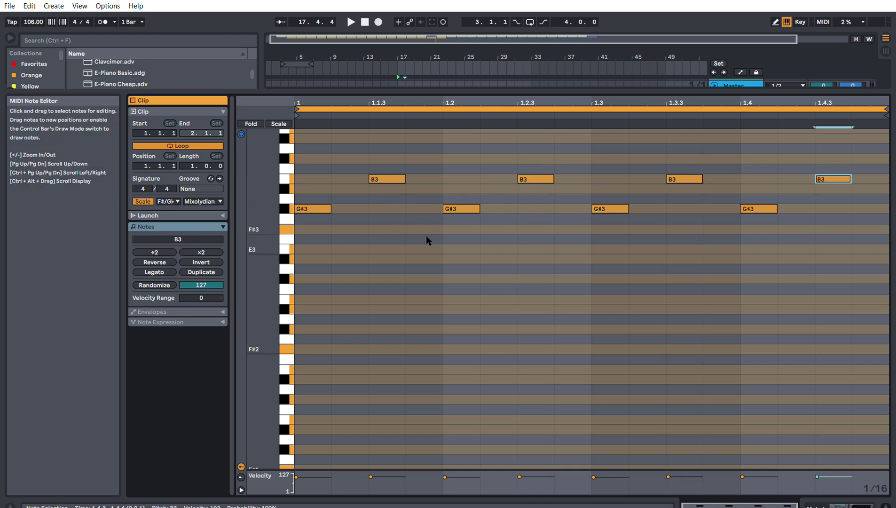
Step: Add a sixteenth B3 note on the fourth sixteenth of every beat, directly after the existing B3 notes
double_click(425, 249)
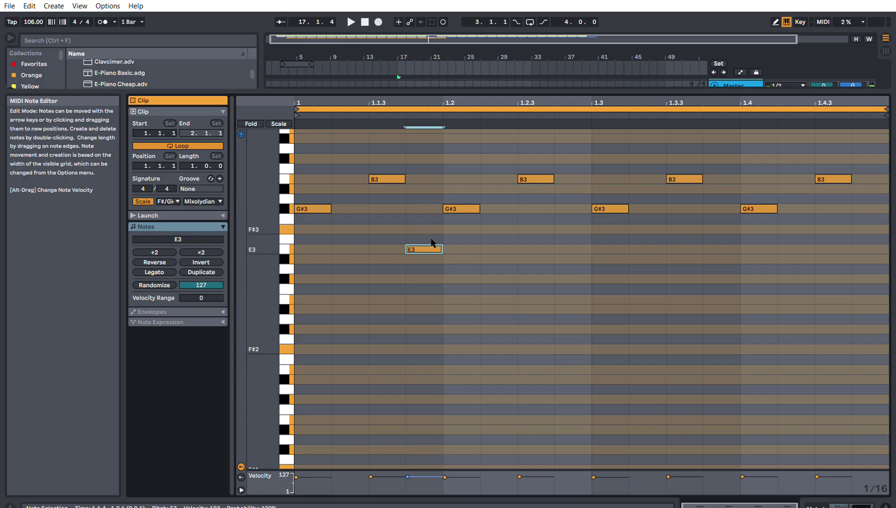
drag(432, 243, 427, 171)
click(586, 178)
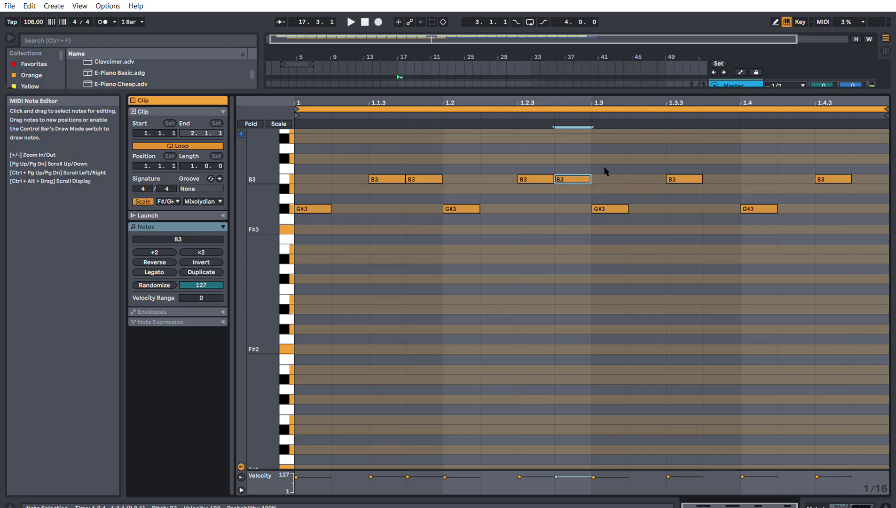
click(727, 179)
click(862, 178)
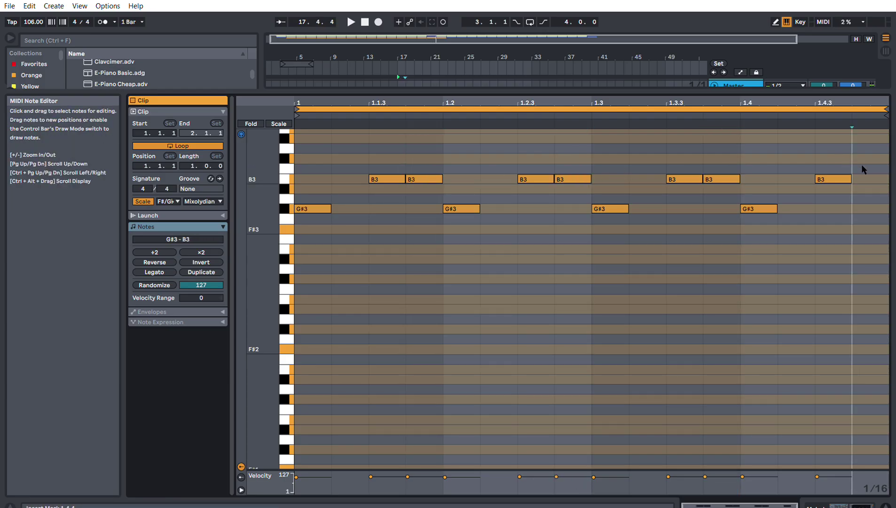
Step: Add a sixteenth G#3 note on the second sixteenth of each of the four beats
click(350, 208)
click(498, 208)
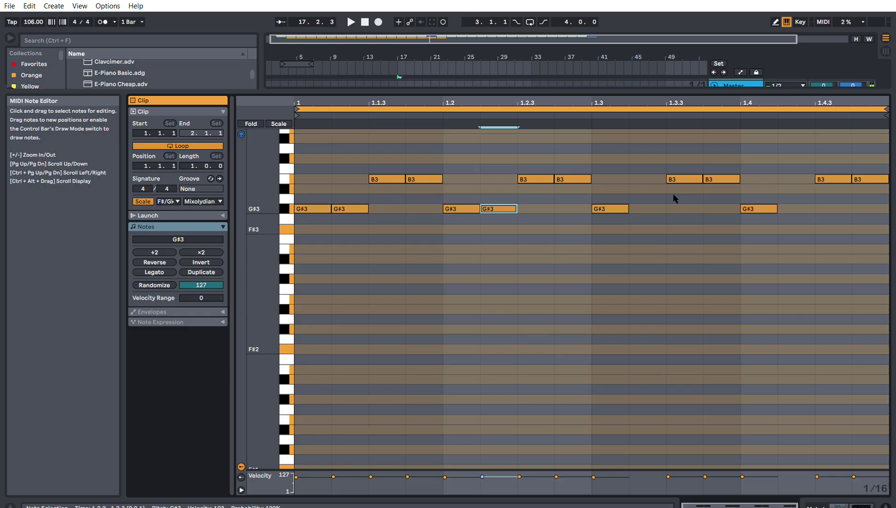
click(647, 208)
click(796, 209)
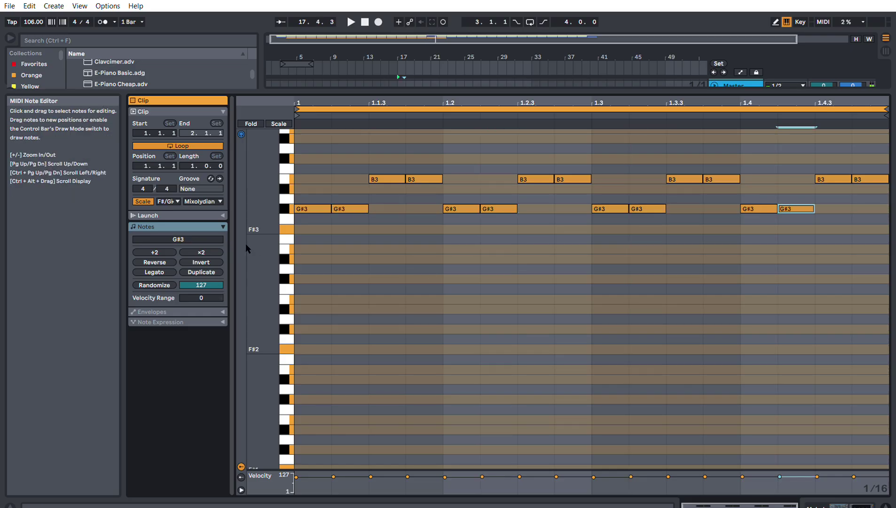
Step: Try all the G#3 and B3 notes one octave lower and return them to their original octave
drag(312, 142, 882, 321)
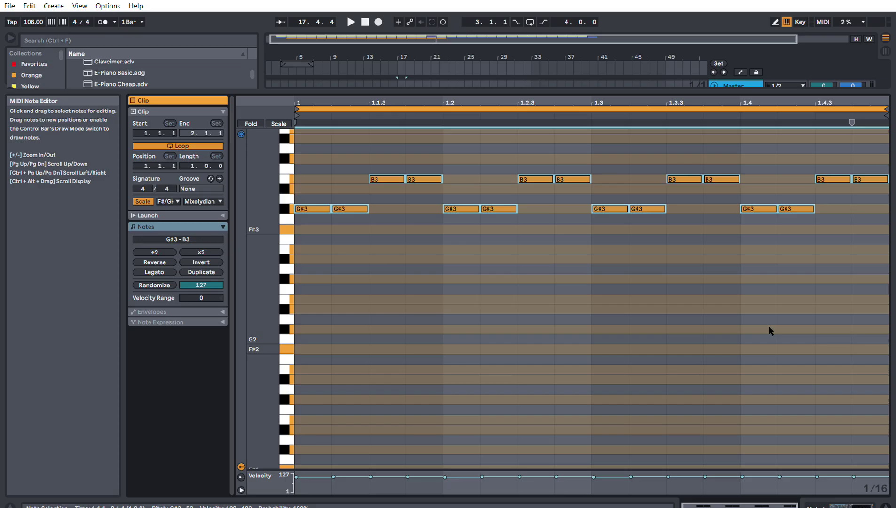
key(shift+Down)
key(shift+Up)
key(shift+Down)
key(shift+Up)
Step: Shrink the note editor and play the arrangement from about bar 13 through the new Melody clip
drag(393, 93, 393, 354)
scroll(393, 216, up, 3)
click(372, 70)
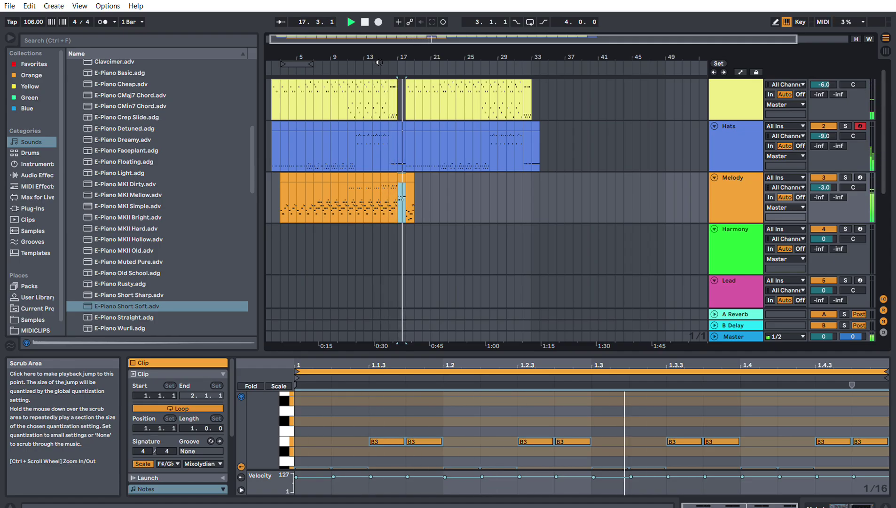
Step: Duplicate the Melody clip at bar 18 to fill bars 18 to 23 and stop playback
scroll(449, 178, down, 2)
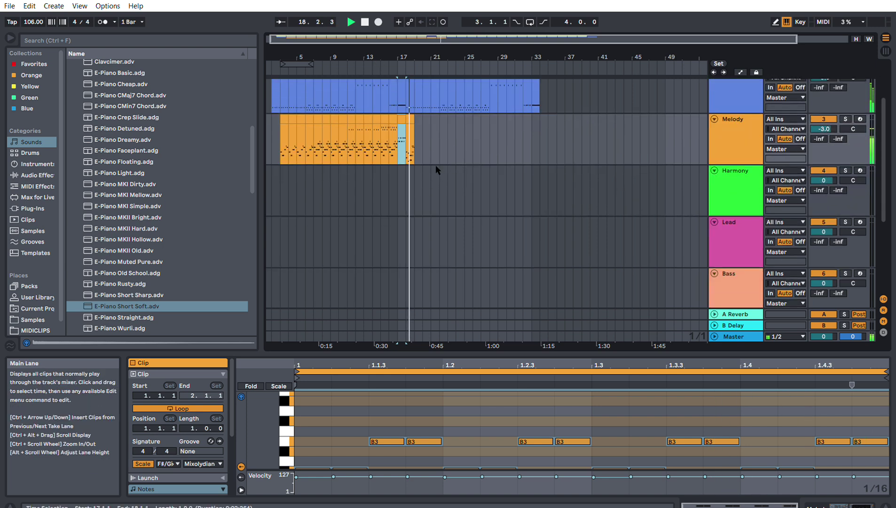
click(413, 113)
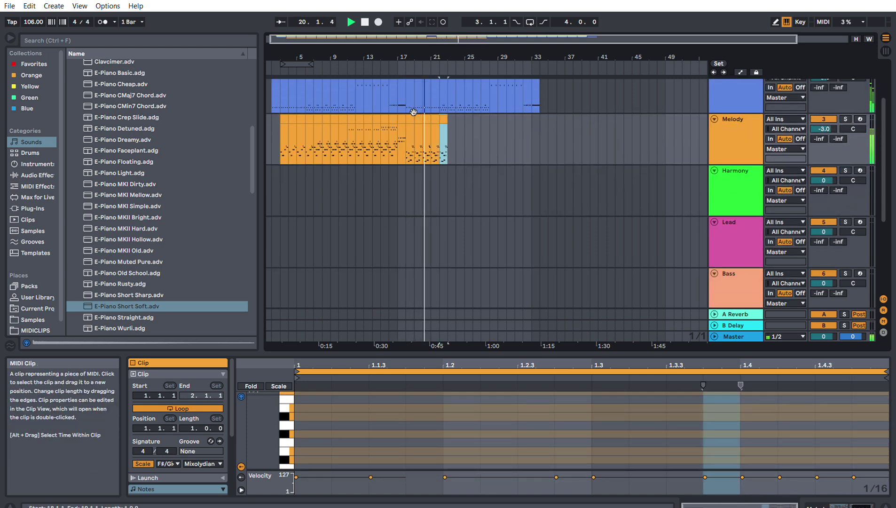
key(space)
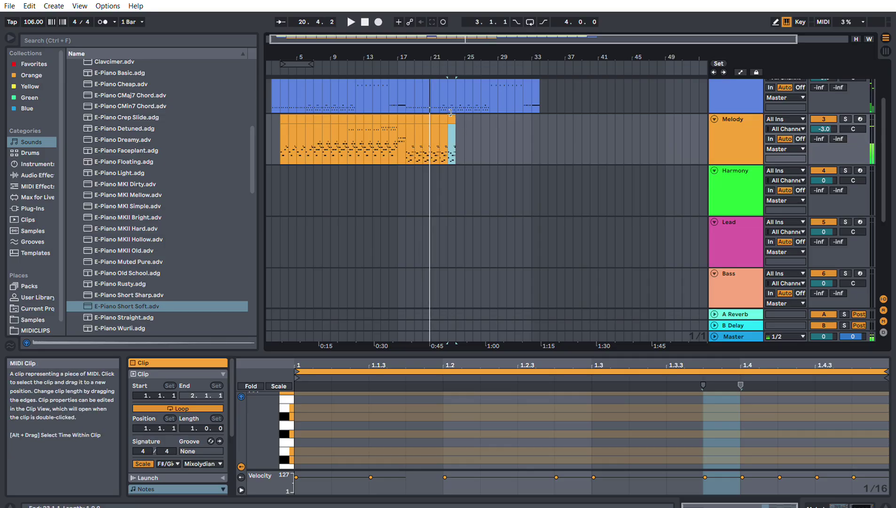
Step: Consolidate the three one-bar Melody clips in bars 21 to 23 into a single clip
click(430, 111)
click(432, 110)
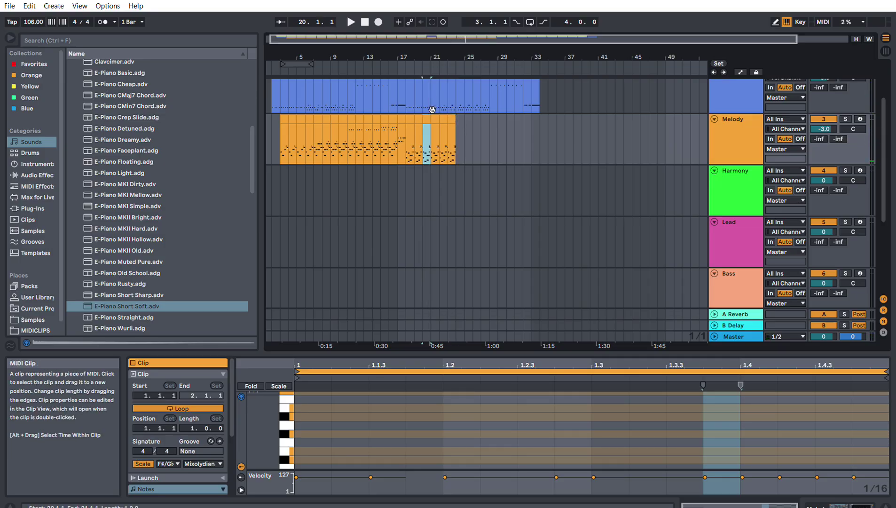
drag(437, 110, 452, 109)
click(440, 109)
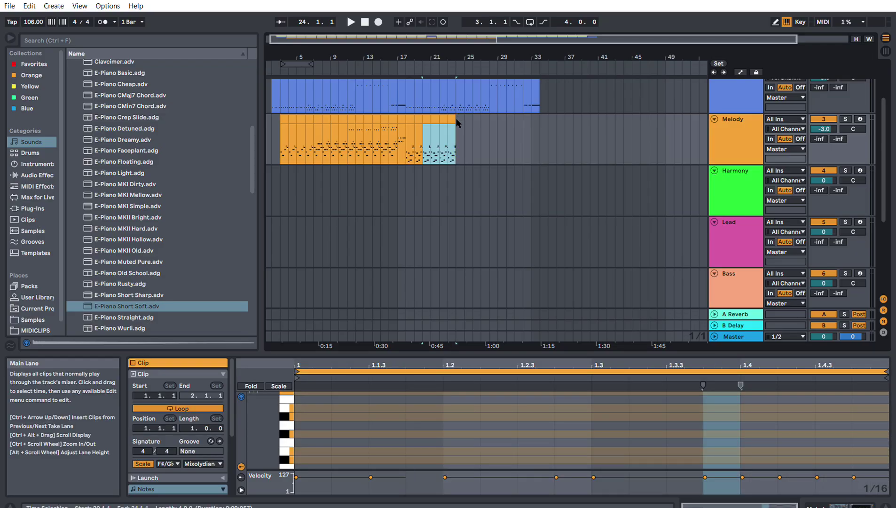
click(436, 109)
click(431, 108)
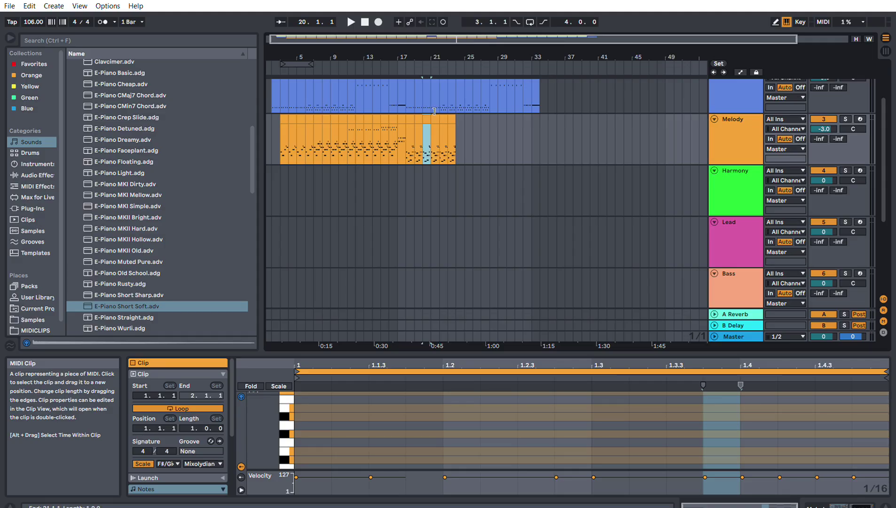
click(436, 112)
drag(434, 113, 454, 110)
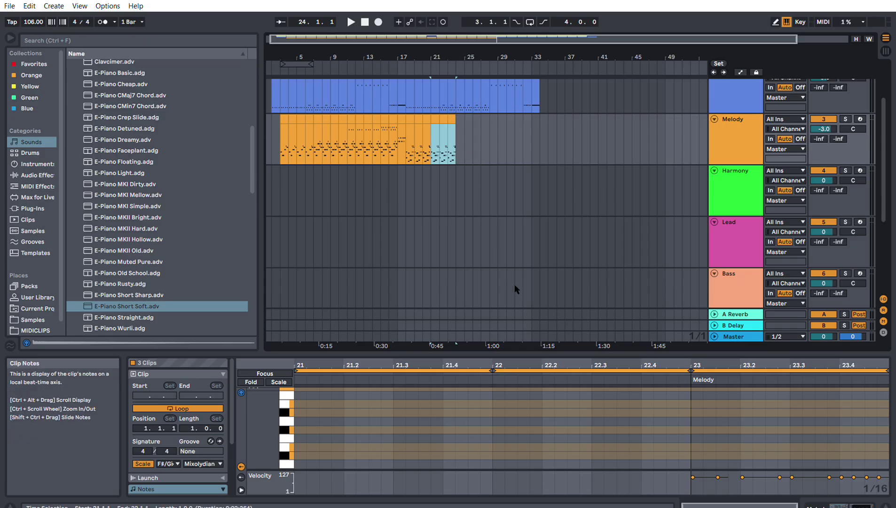
drag(533, 337, 532, 313)
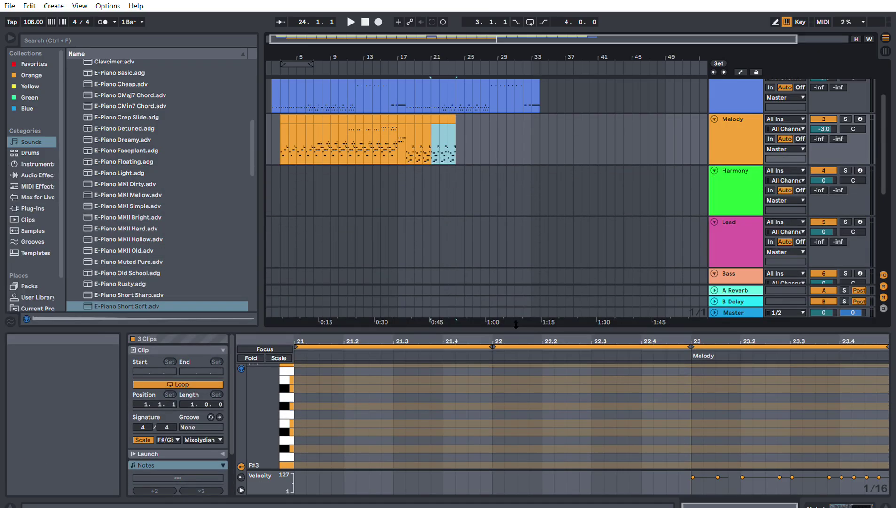
click(442, 120)
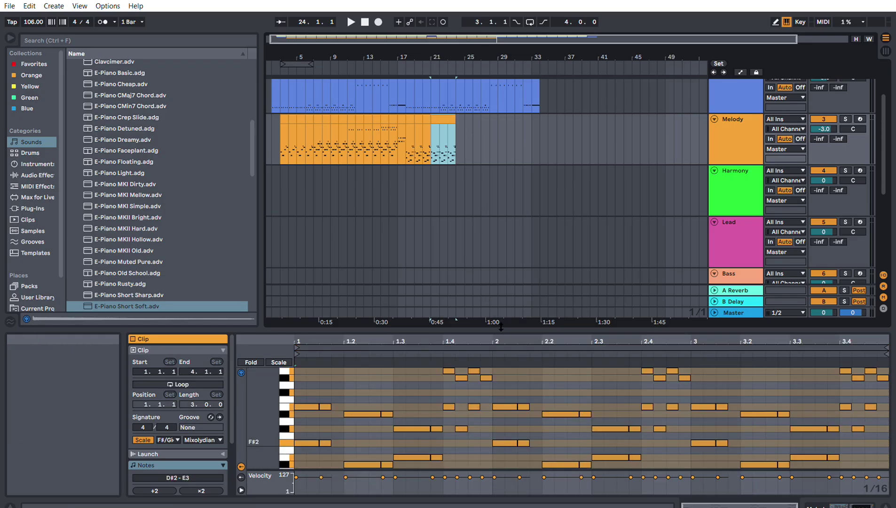
Step: Enlarge the note editor and transpose all notes of the bars 21 to 23 Melody clip up one octave
drag(502, 326, 501, 219)
click(426, 114)
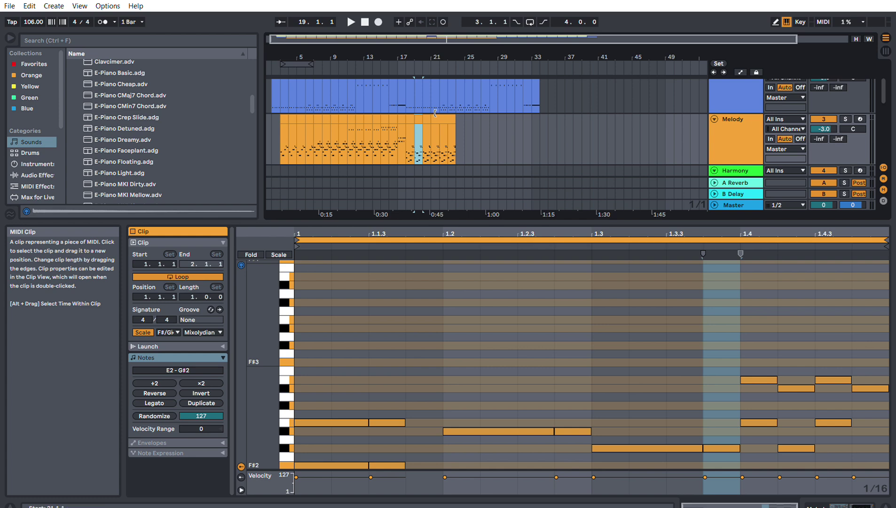
click(435, 114)
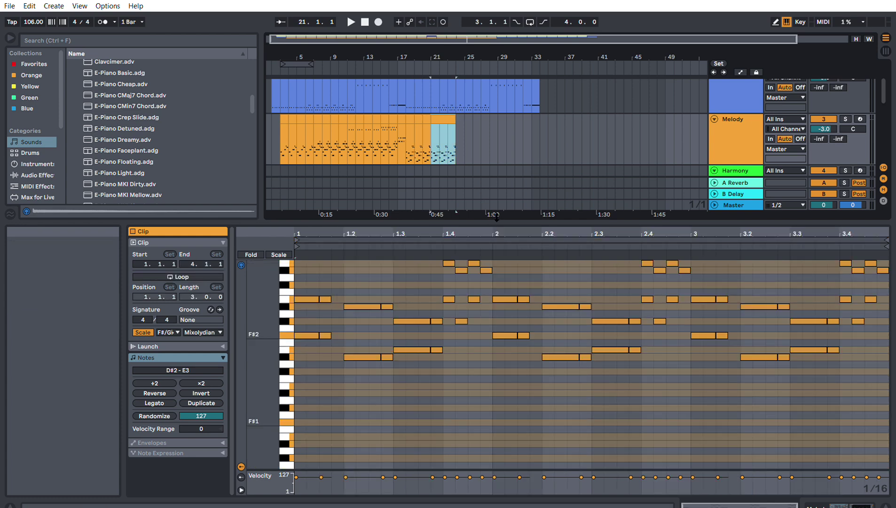
drag(497, 218, 497, 166)
key(ctrl+a)
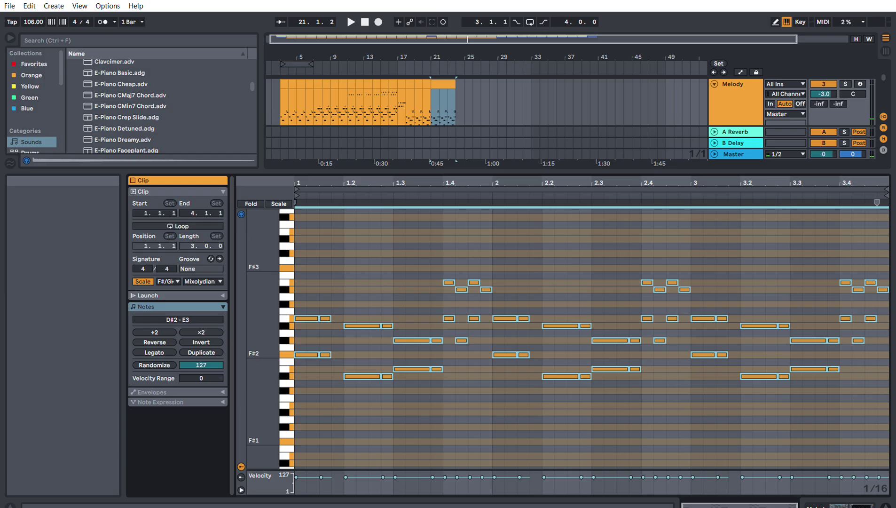
key(shift+Up)
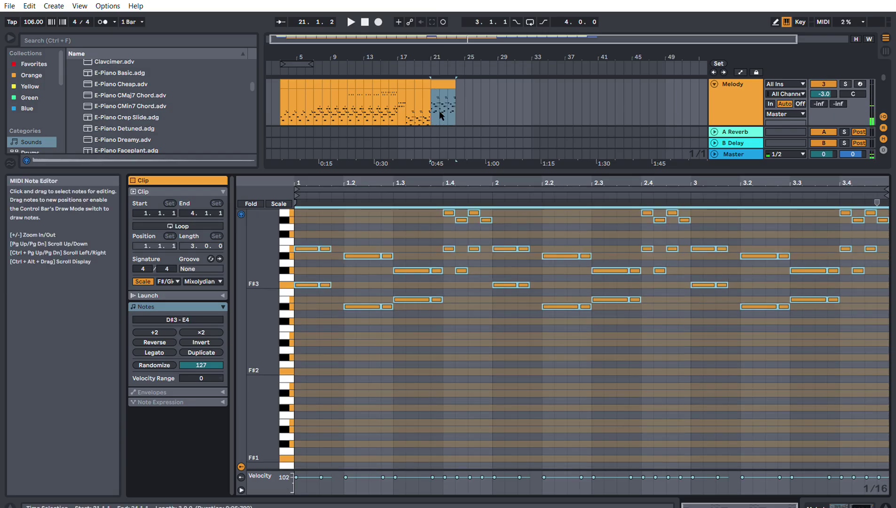
Step: Shrink the note editor and play the arrangement from bar 18 through the transposed Melody clip, stopping playback near its end
drag(468, 170, 478, 306)
scroll(423, 141, up, 3)
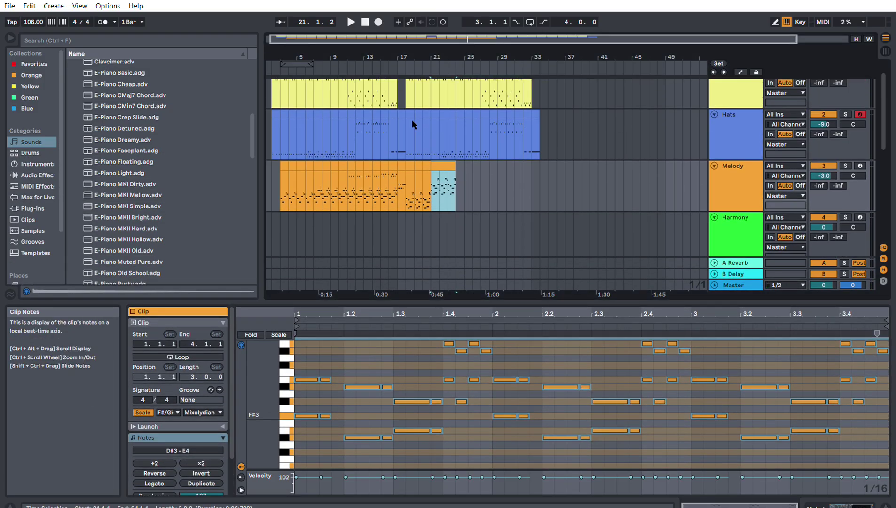
click(406, 57)
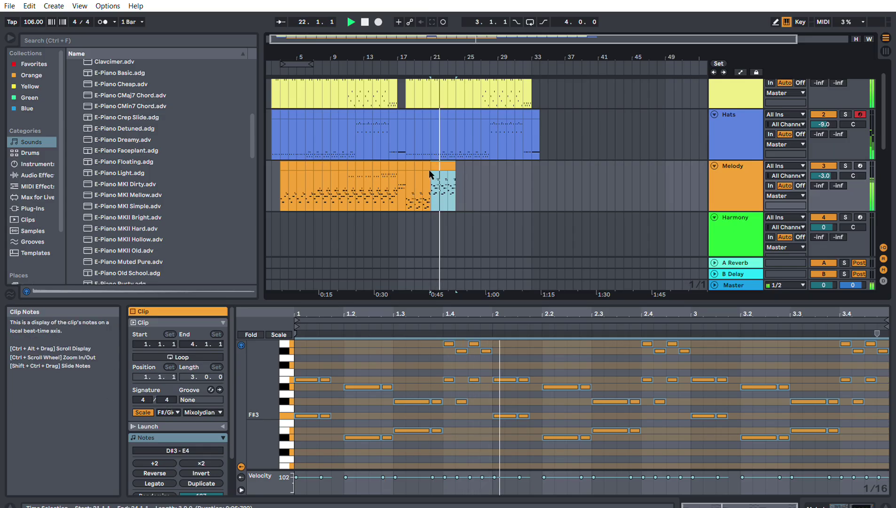
key(Left)
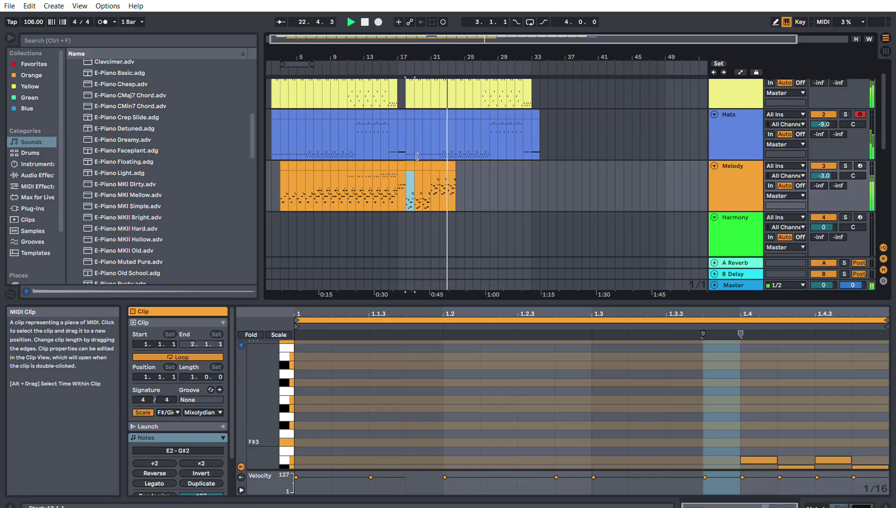
key(space)
Step: Consolidate the Melody clips in bars 18 to 20 and place a copy of the result at bar 24
click(436, 178)
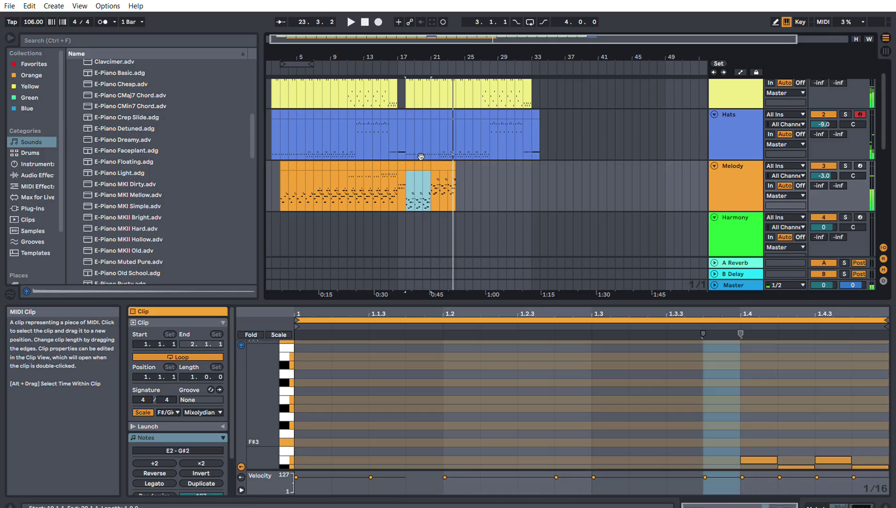
click(420, 165)
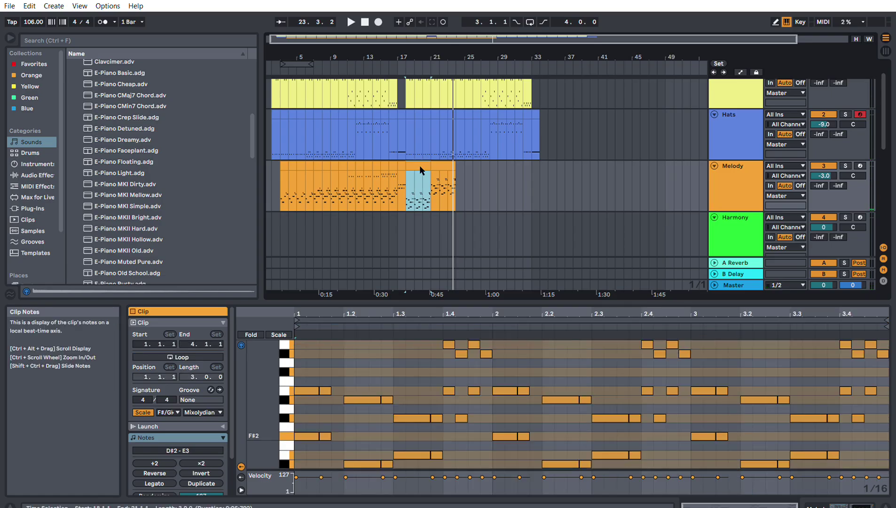
click(454, 190)
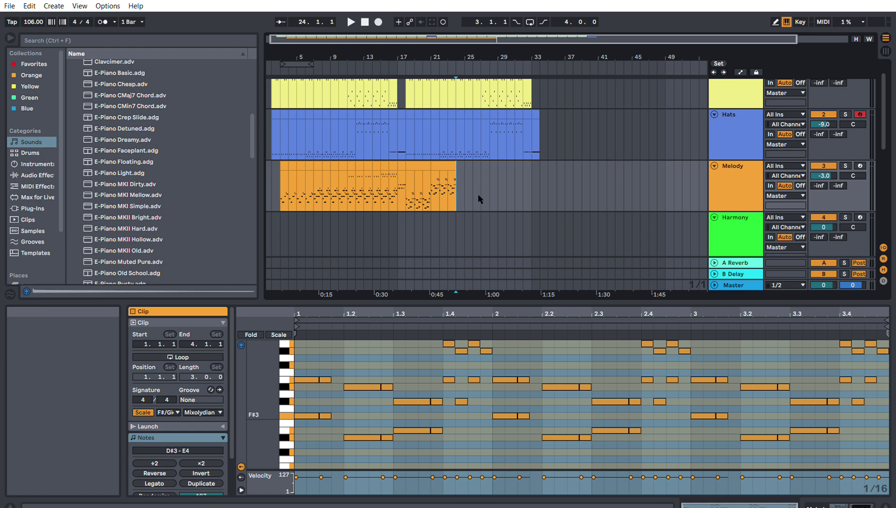
key(ctrl+d)
Step: Play the arrangement from bar 18, trying a tempo of 117 and settling on 111 BPM, and stop playback around bar 27
click(417, 71)
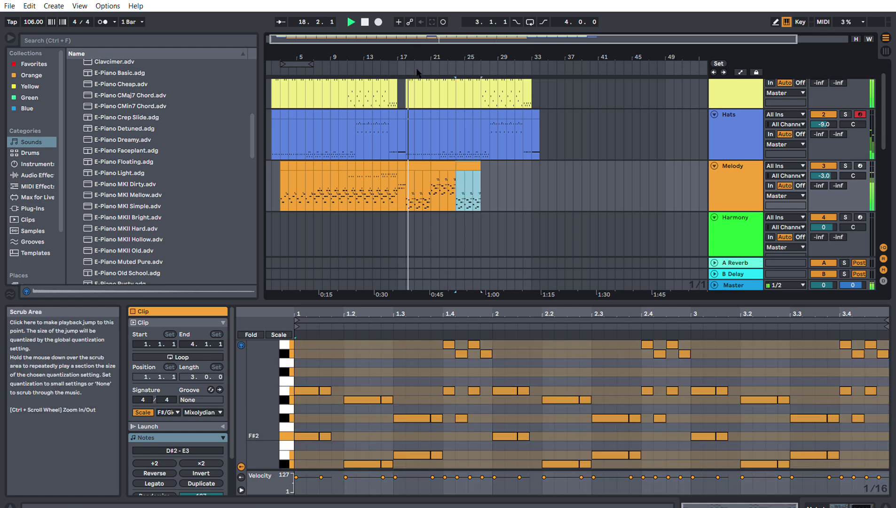
mouse_move(33, 22)
mouse_down()
mouse_move(36, 31)
mouse_move(36, 18)
mouse_up()
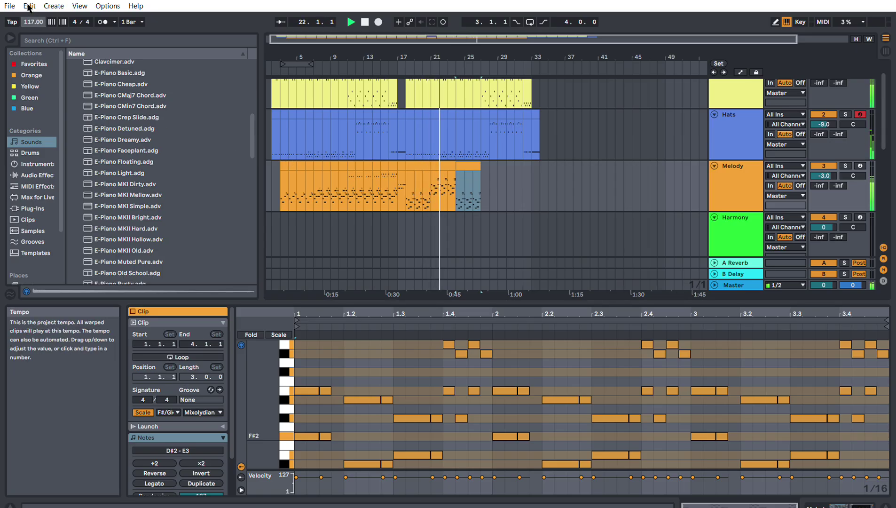
drag(33, 21, 34, 29)
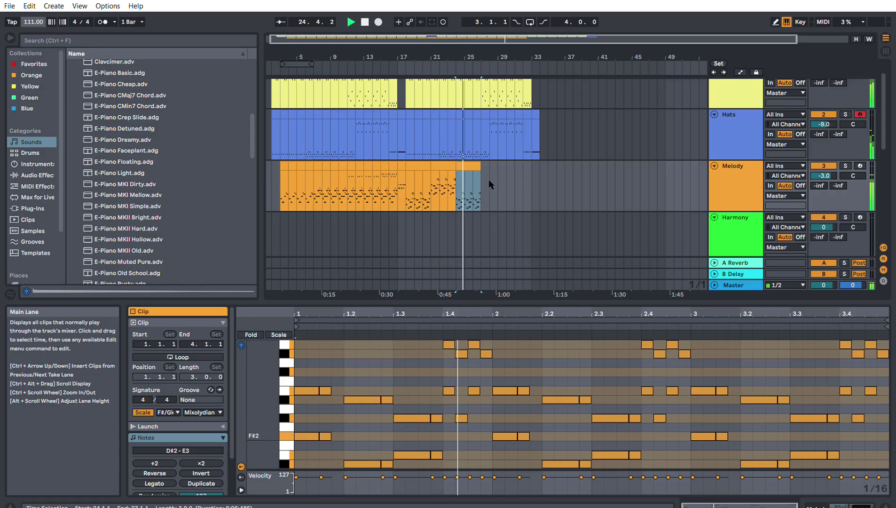
scroll(513, 215, down, 1)
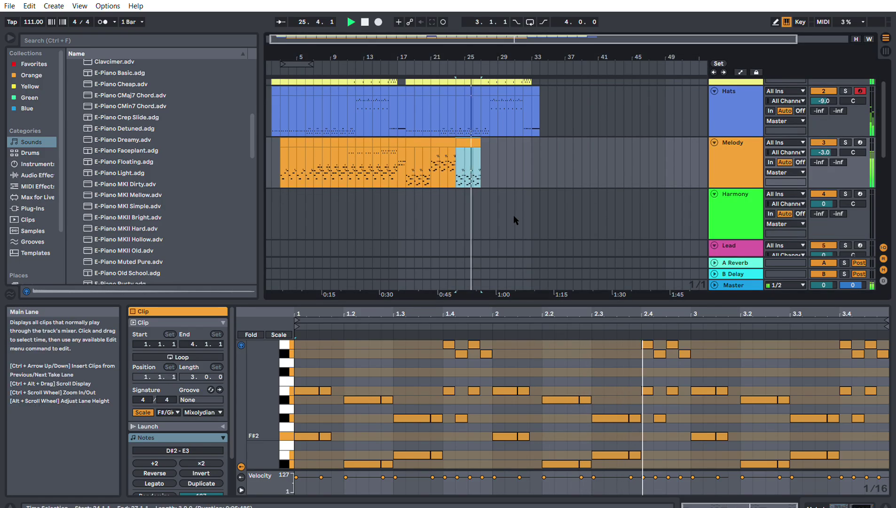
scroll(513, 215, down, 1)
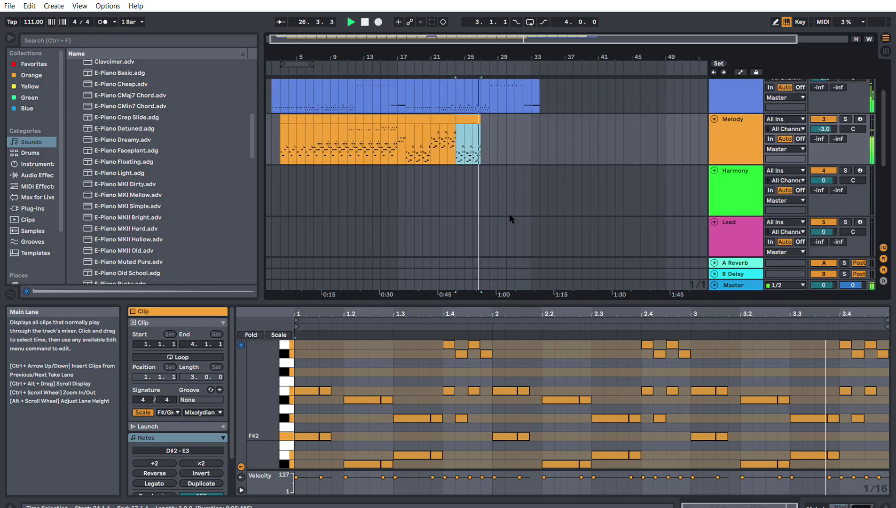
key(space)
Step: Switch from the arrangement to the Session View and show the Melody track's device chain
scroll(326, 196, up, 2)
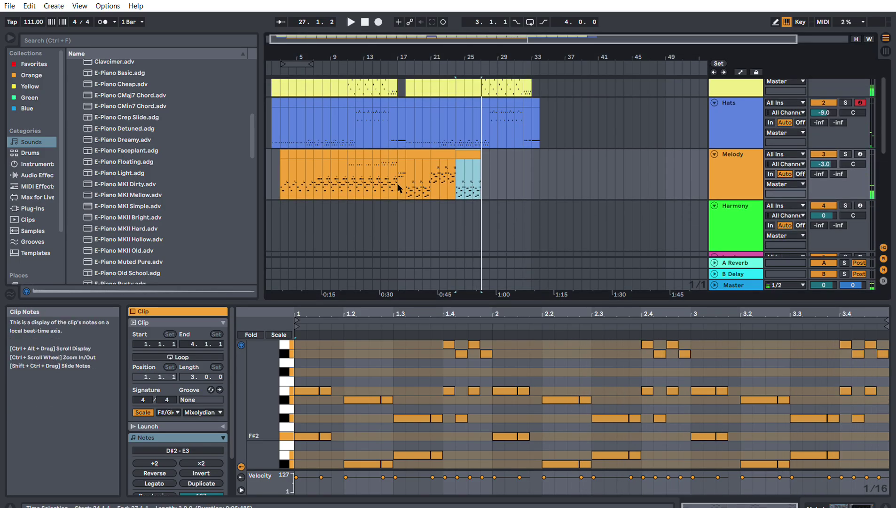
click(397, 148)
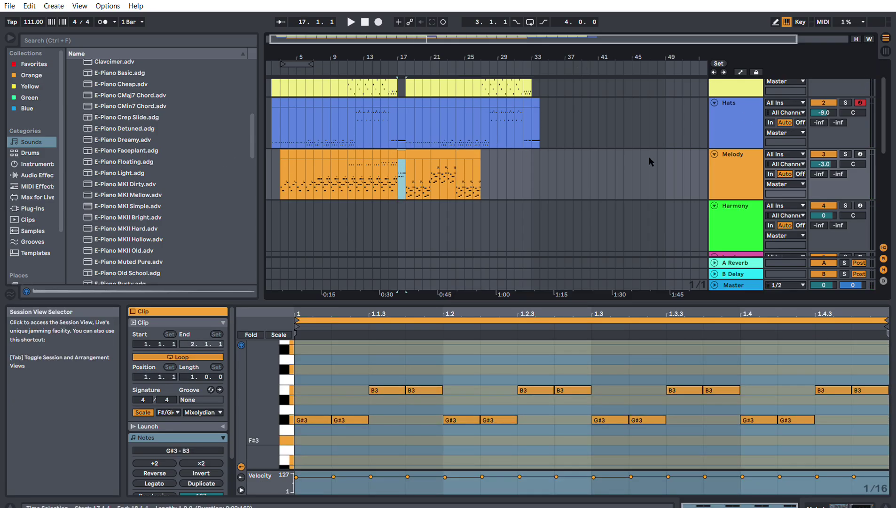
scroll(647, 160, up, 2)
scroll(527, 214, down, 5)
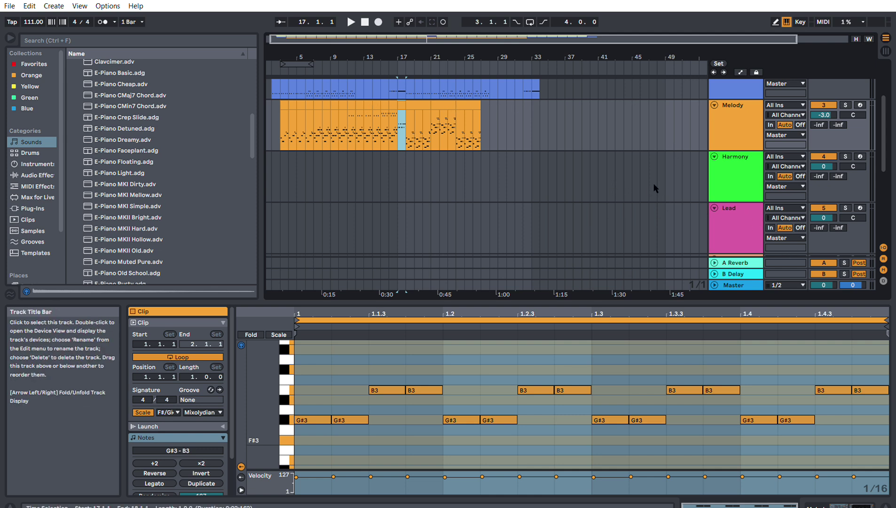
scroll(599, 169, up, 4)
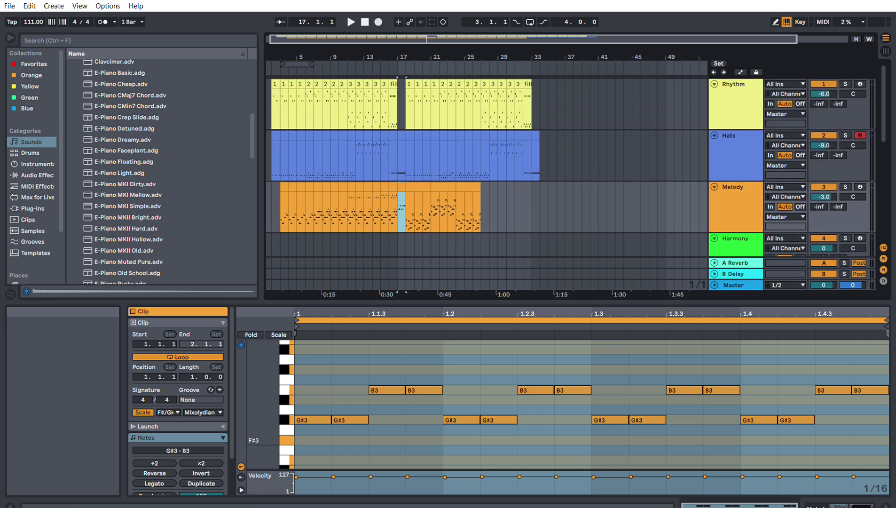
click(887, 39)
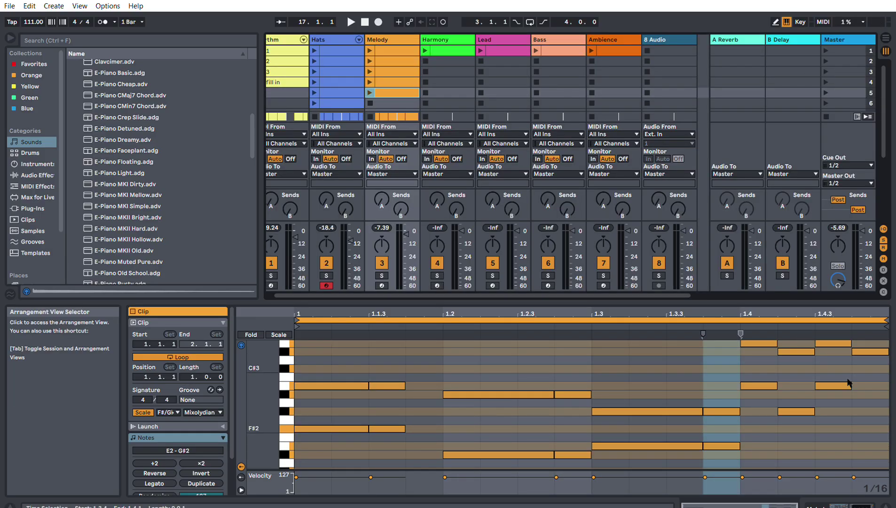
click(845, 502)
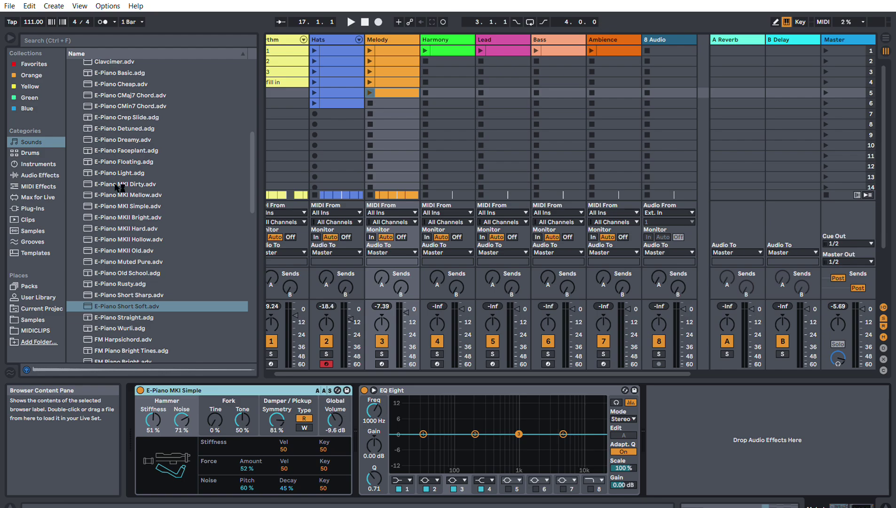
Step: Browse the audio effects to the Hall presets of the Reverb device under Reverb & Resonance
click(35, 171)
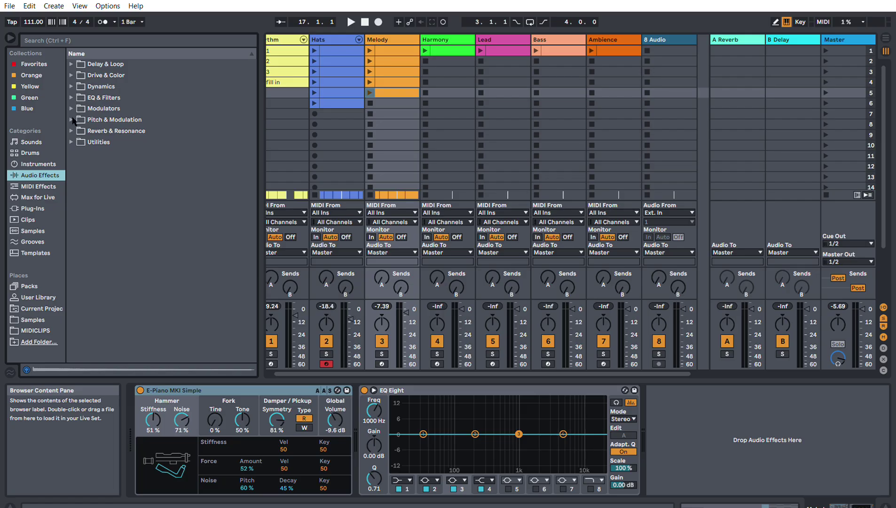
key(Right)
key(Down)
key(Down)
key(Down)
key(Down)
key(Down)
key(Down)
key(Right)
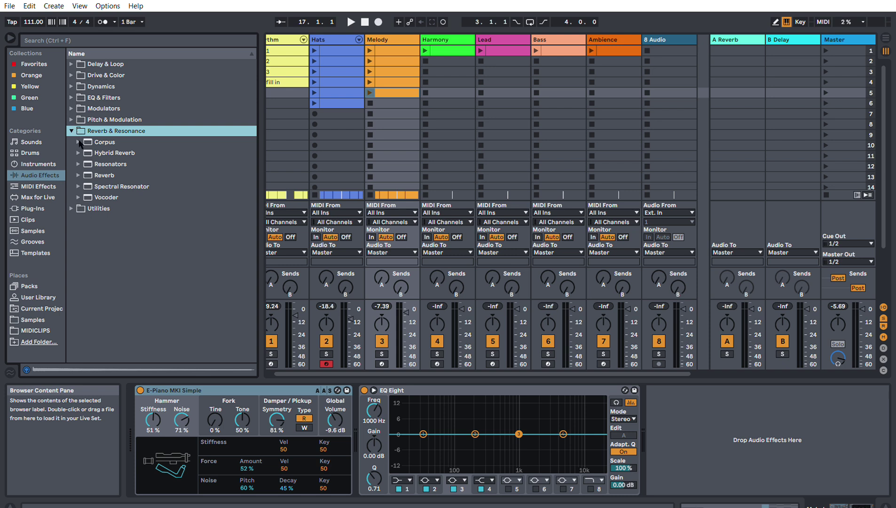
key(Down)
key(Down)
key(Down)
key(Down)
key(Right)
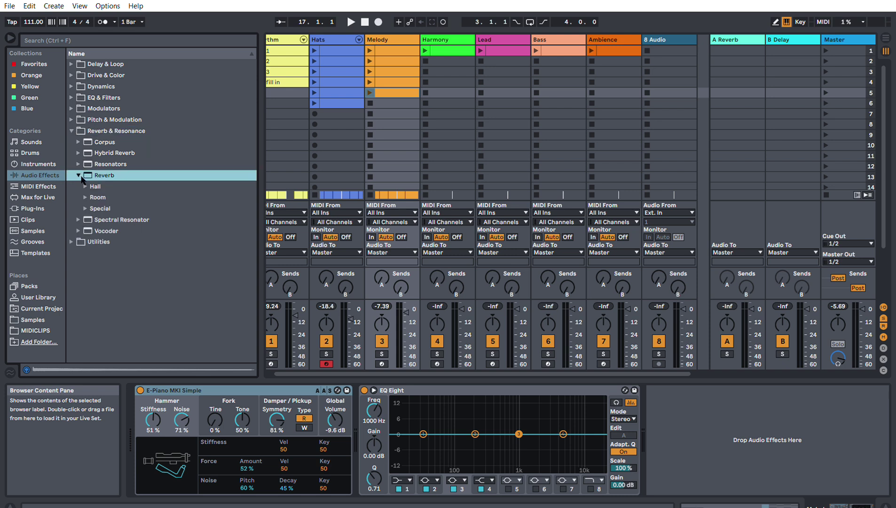
key(Down)
key(Right)
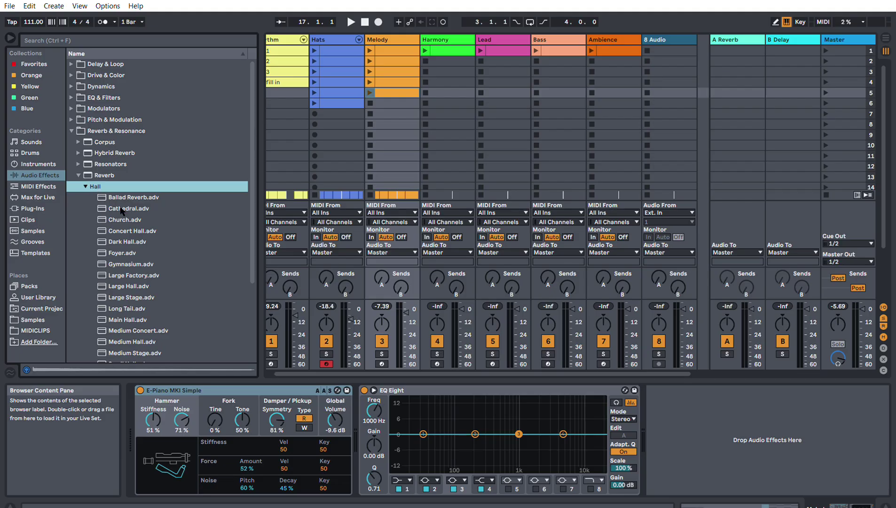
Step: Add the Church hall reverb preset after EQ Eight in the Melody track's device chain
scroll(133, 275, down, 1)
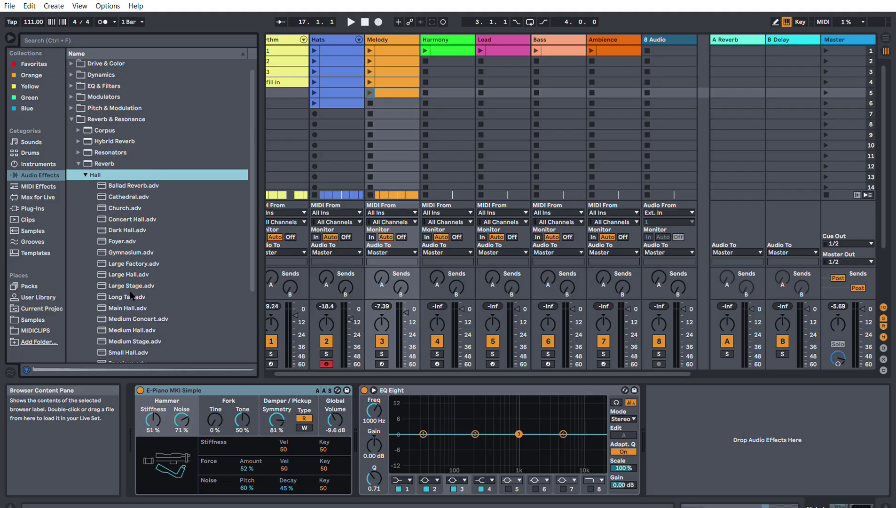
scroll(139, 319, down, 3)
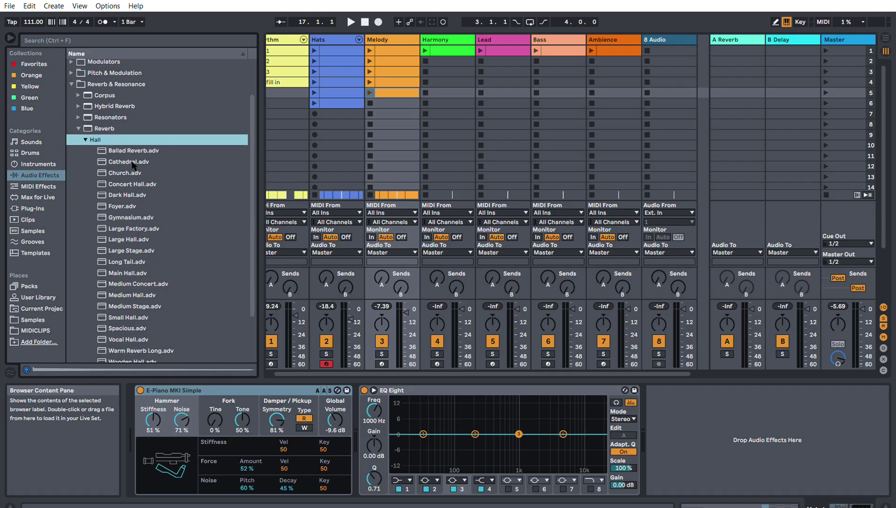
click(132, 172)
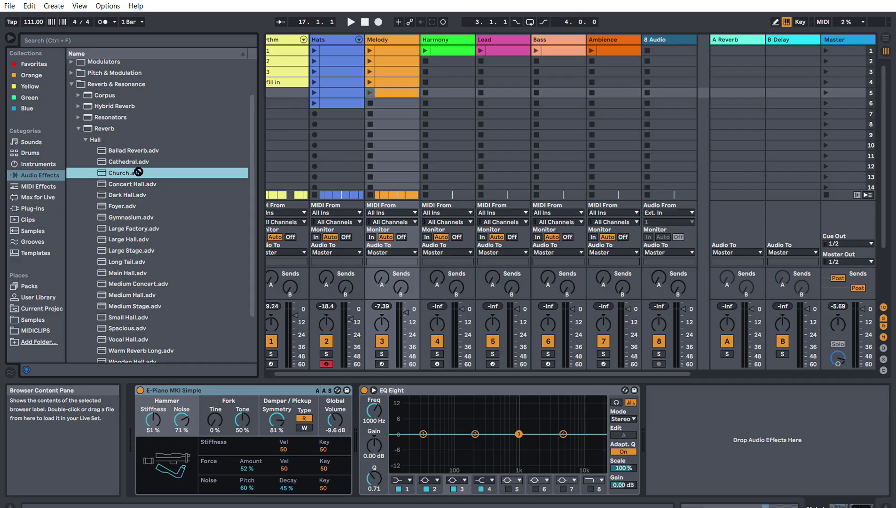
drag(138, 172, 650, 445)
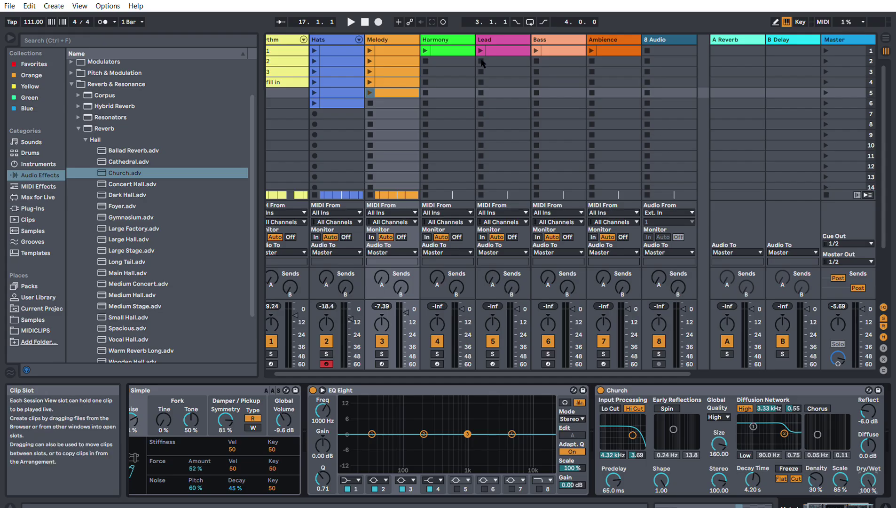
Step: Play the song and lower the Dry/Wet of the Church reverb on the Melody track to 37%
click(365, 22)
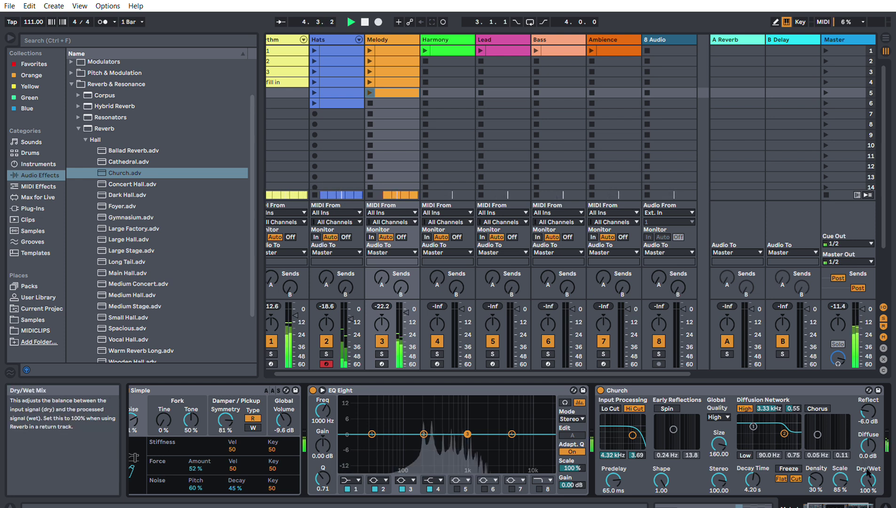
drag(870, 476, 869, 486)
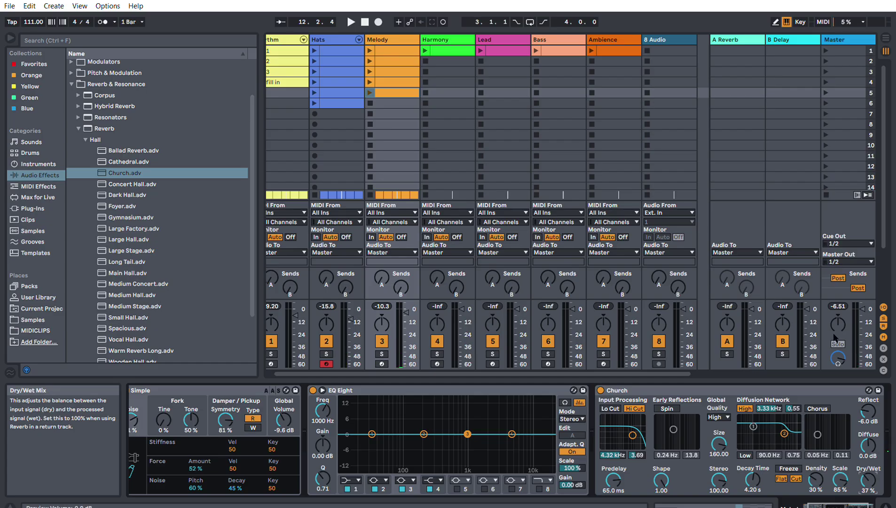
Step: Show automation in the Arrangement View and ramp the Melody's Church Dry/Wet from 0% at bar 3 to about 49% at the clips' end
click(886, 38)
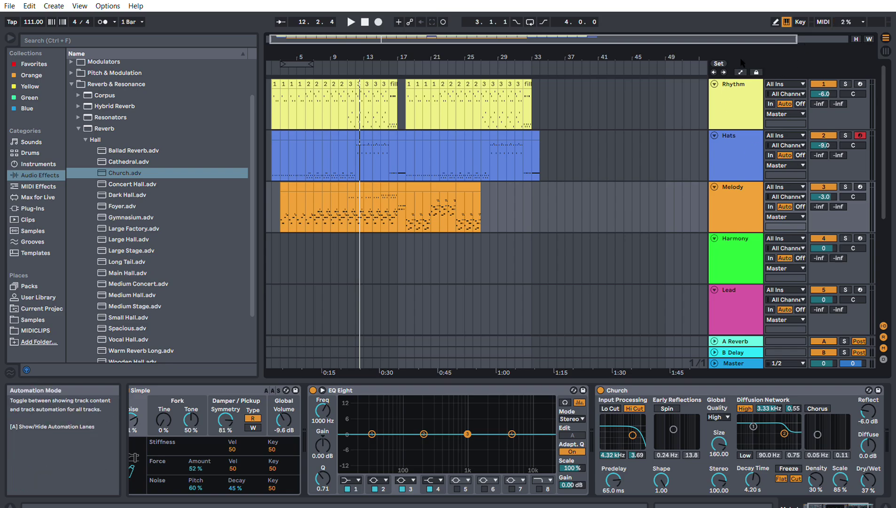
click(741, 71)
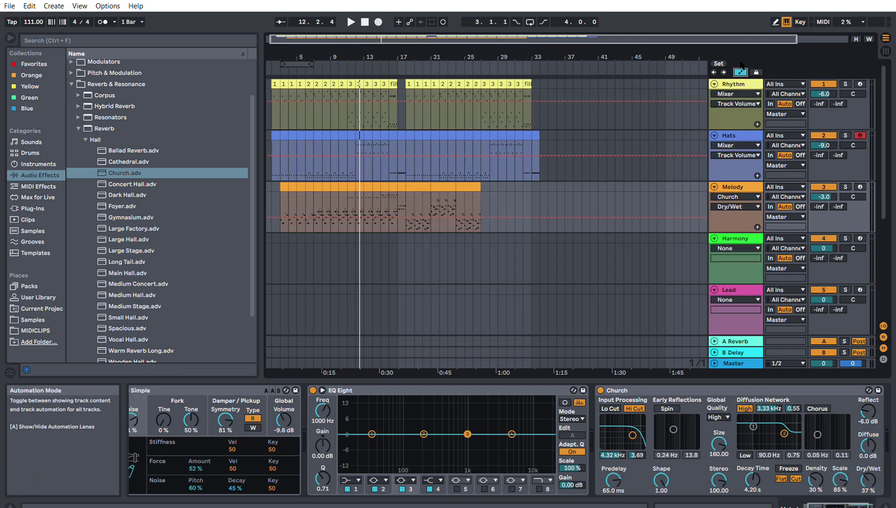
click(754, 189)
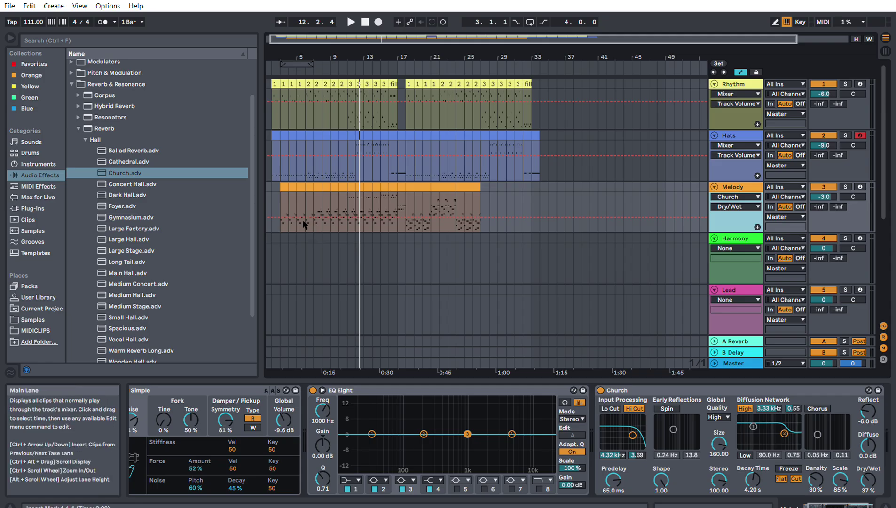
drag(284, 208, 284, 232)
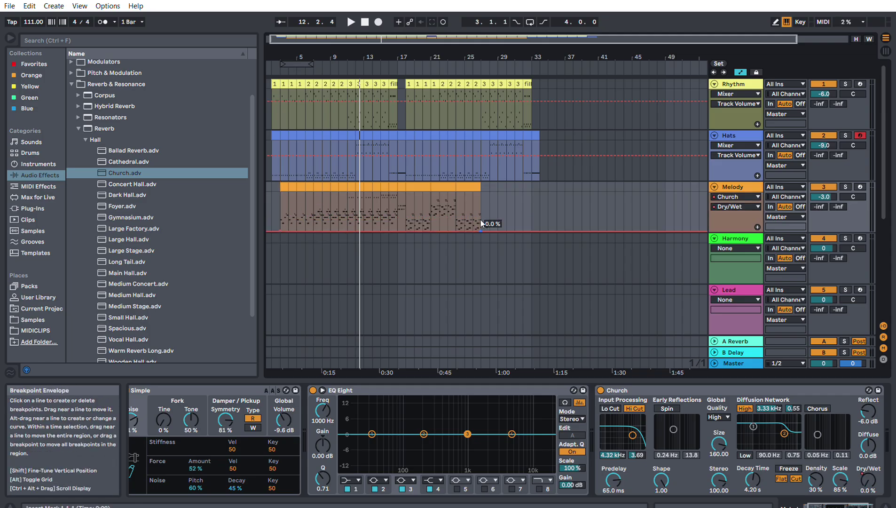
mouse_move(481, 223)
mouse_down()
mouse_move(482, 199)
mouse_move(481, 212)
mouse_up()
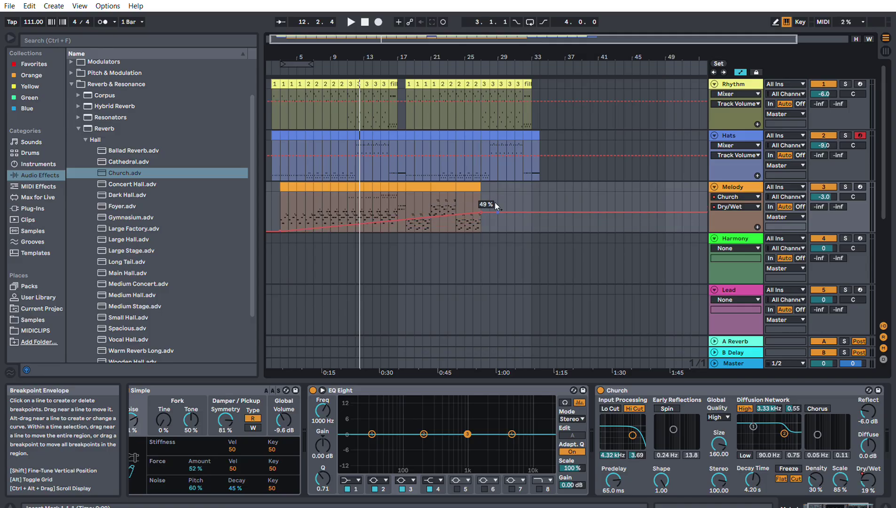
Step: Shift the upper end of the Melody's Church Dry/Wet ramp earlier, to the start of the second section at bar 18
drag(468, 40, 575, 205)
scroll(414, 249, left, 6)
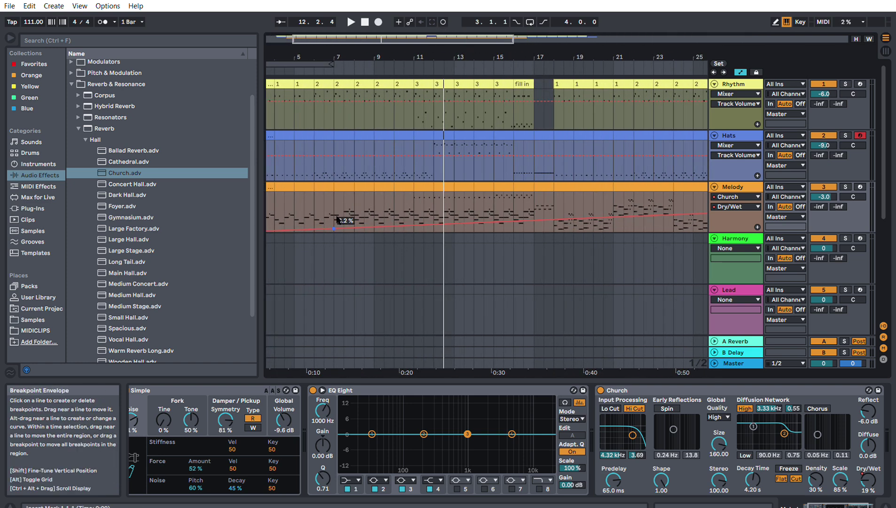
drag(338, 219, 365, 230)
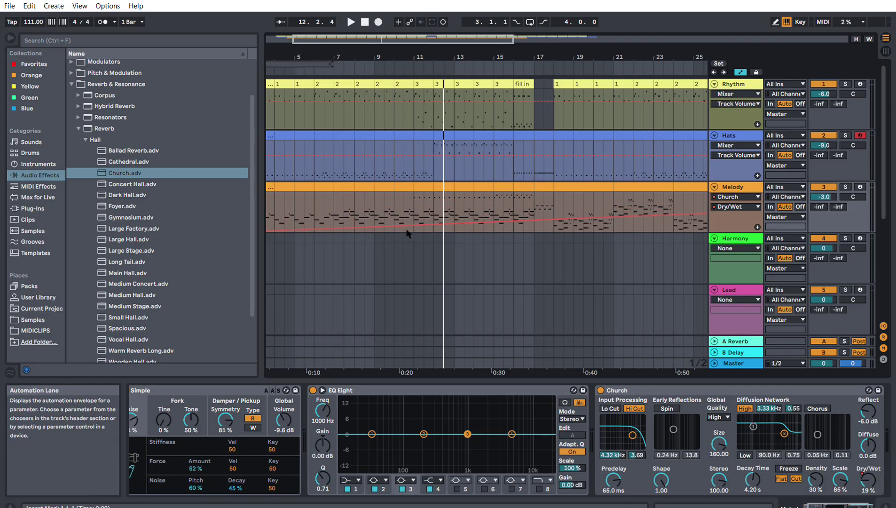
mouse_move(464, 43)
mouse_down()
mouse_move(470, 71)
mouse_move(563, 207)
mouse_move(431, 213)
mouse_move(453, 212)
mouse_move(441, 212)
mouse_up()
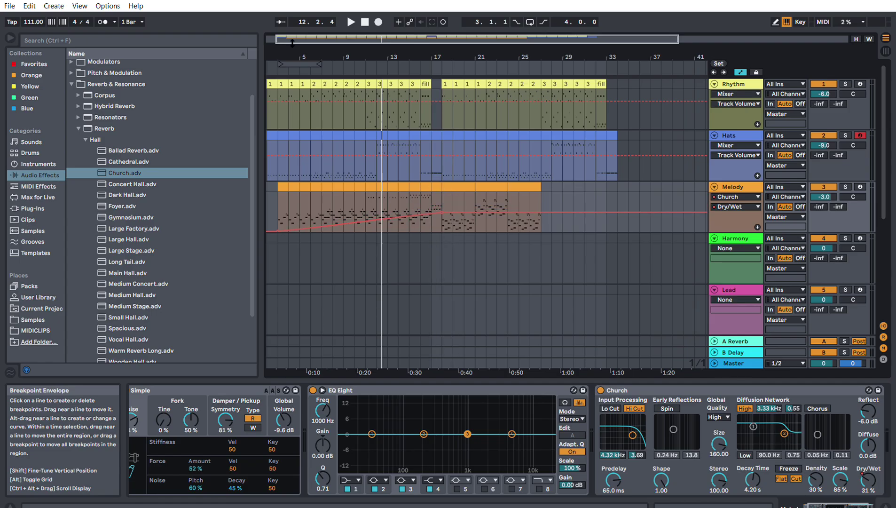
Step: During playback, drop the Church Dry/Wet automation to 0% at bar 18 and ramp it up again to the end of the Melody clips
click(287, 64)
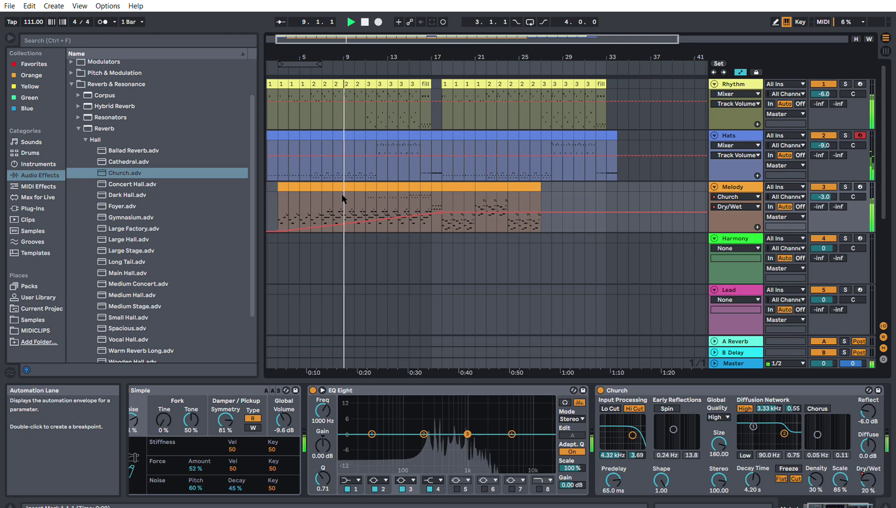
double_click(388, 38)
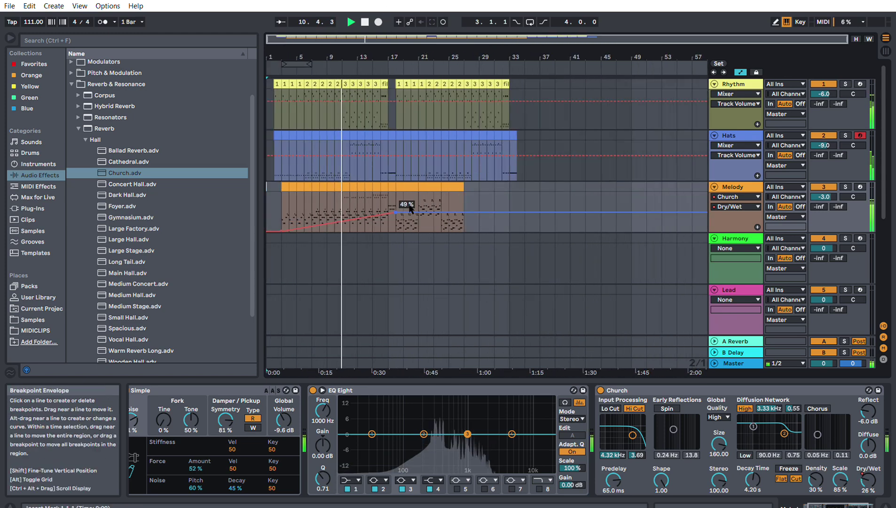
drag(412, 205, 399, 231)
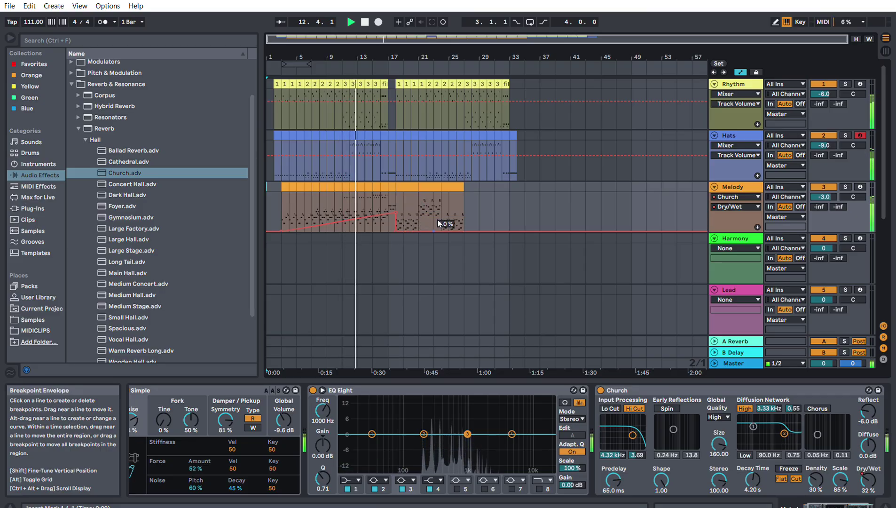
drag(465, 230, 465, 211)
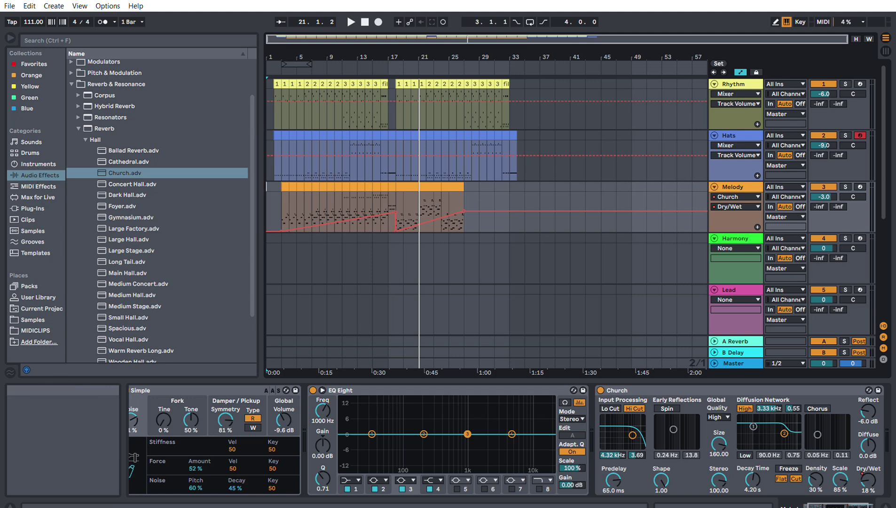
Step: Switch to the Session View and browse the EQ & Filters audio effects to the Auto Filter presets
click(886, 50)
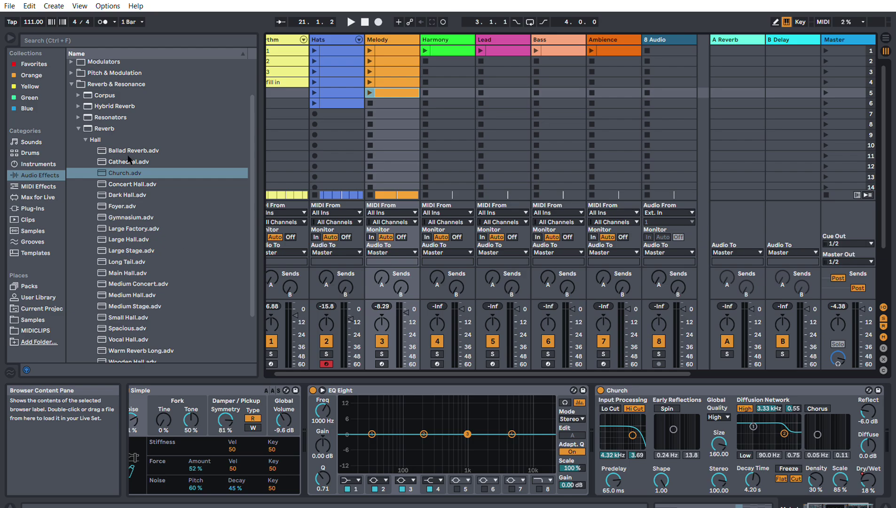
click(72, 84)
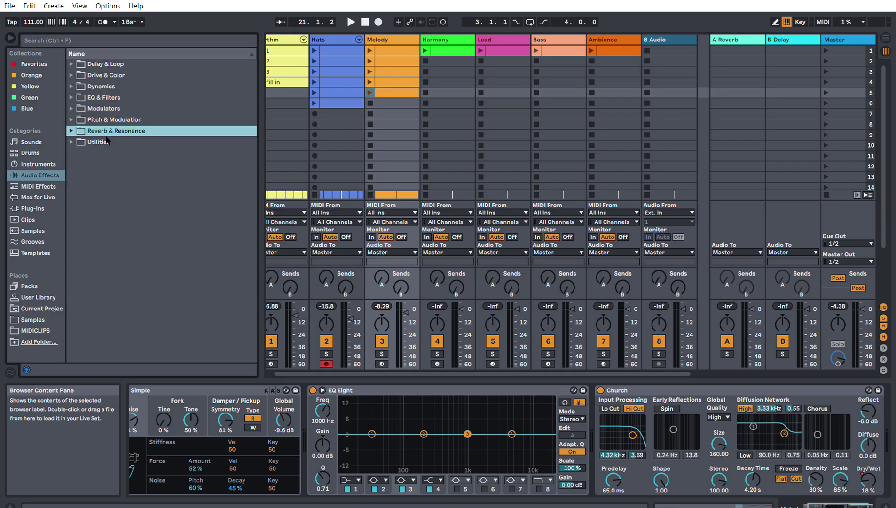
click(72, 97)
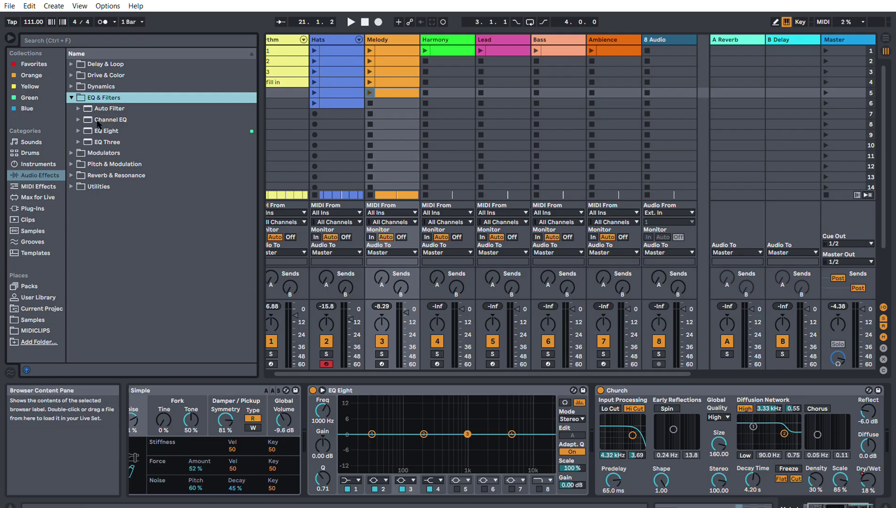
click(78, 131)
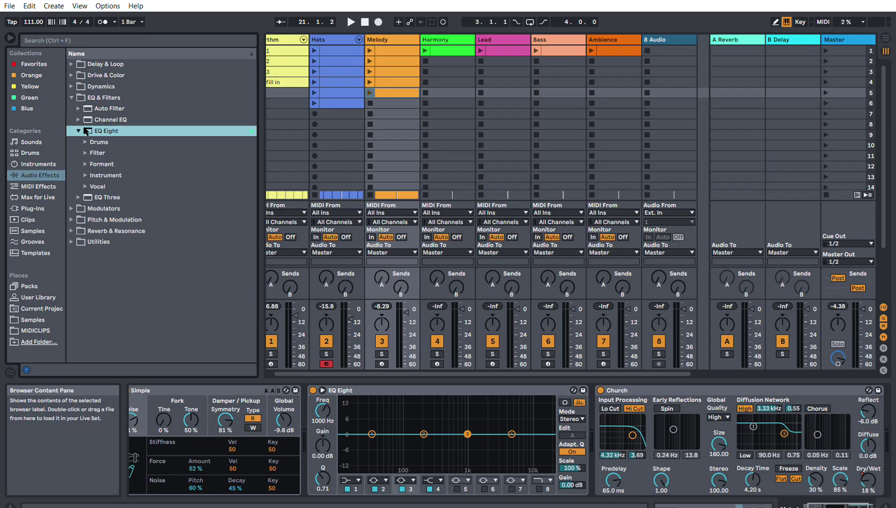
key(Left)
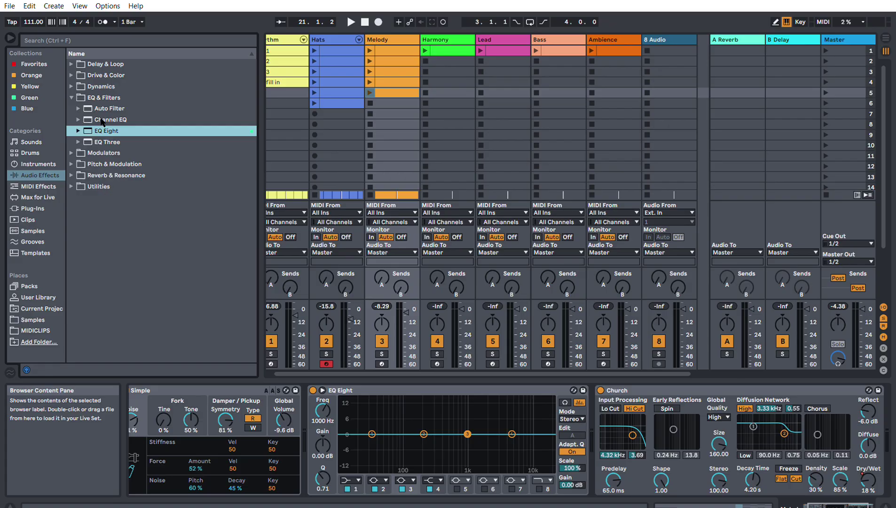
drag(216, 221, 163, 142)
key(Up)
key(Up)
key(Right)
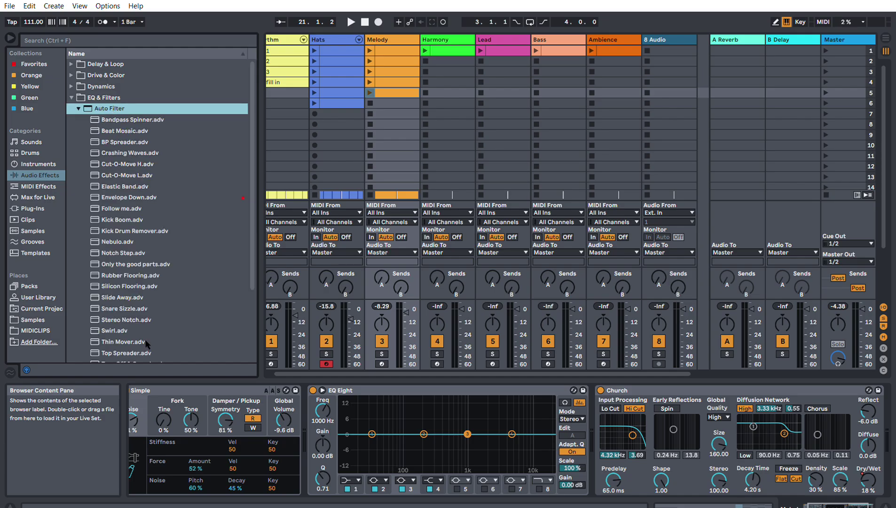
scroll(138, 269, down, 2)
scroll(135, 286, up, 1)
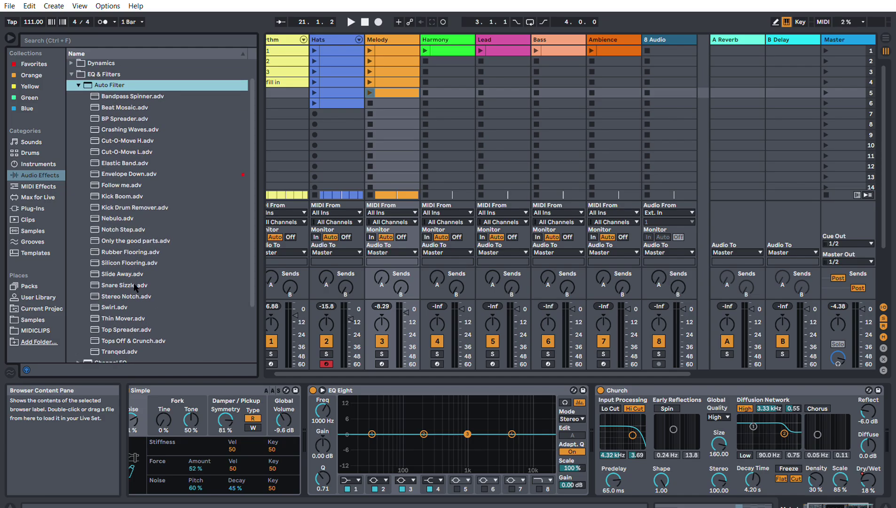
Step: Add the Envelope Down preset after the Church reverb on the Melody track and set its filter frequency to 19.9 kHz and resonance to 2.7%
key(Down)
key(Down)
key(Down)
key(Down)
key(Down)
key(Down)
key(Down)
key(Down)
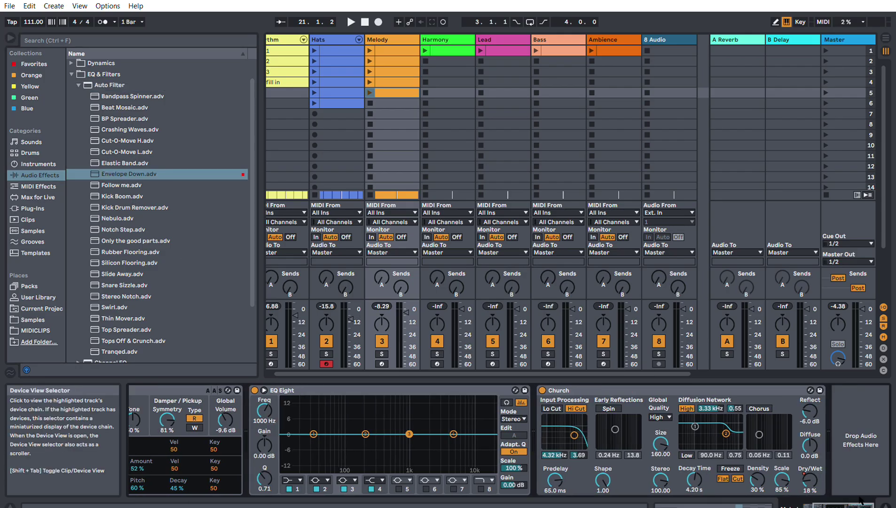
click(700, 454)
drag(126, 173, 842, 435)
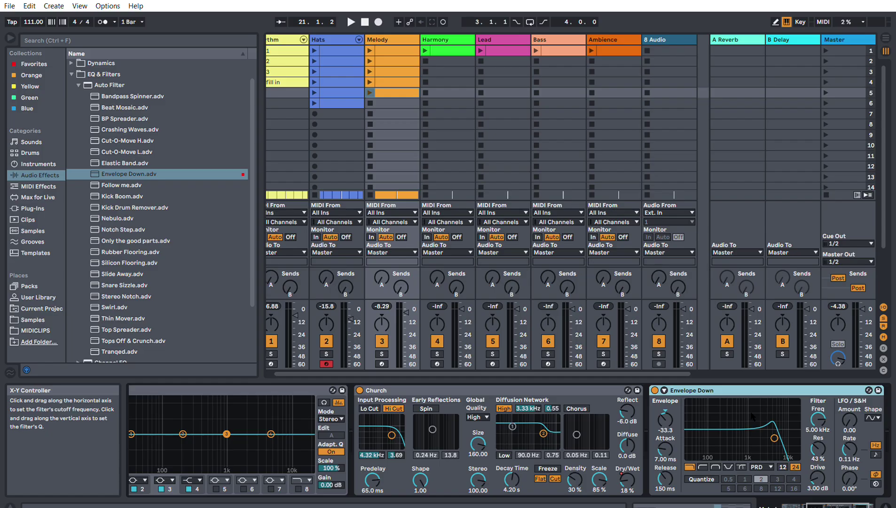
key(space)
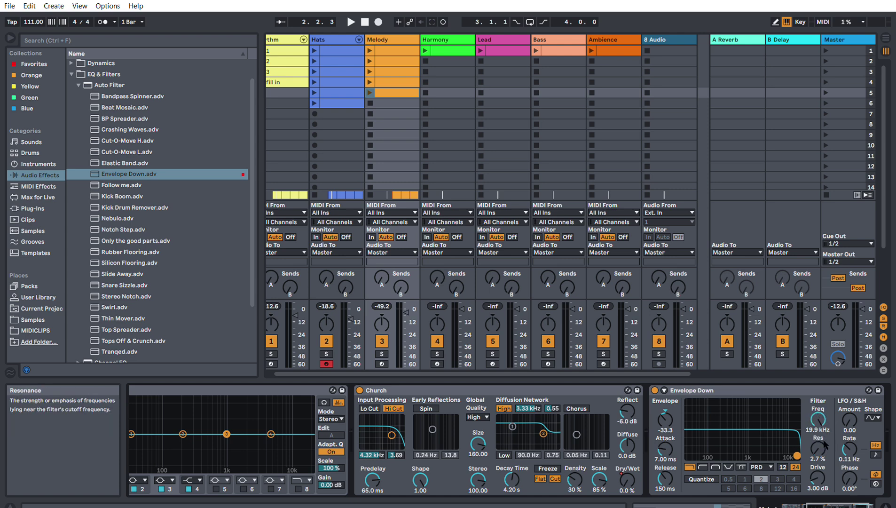
Step: In the Arrangement View, automate the Melody's Envelope Down Frequency to rise from 460 Hz at bar 3 to about 19.9 kHz at the clips' end
click(886, 33)
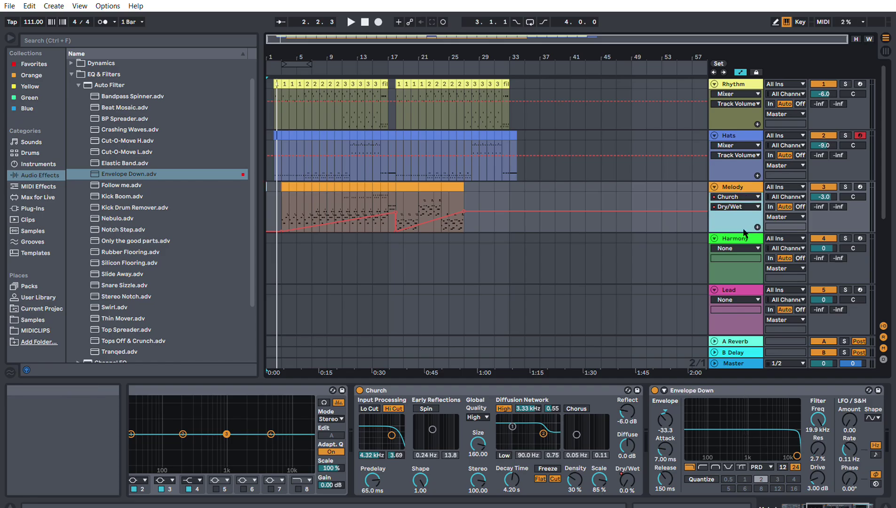
scroll(743, 197, down, 1)
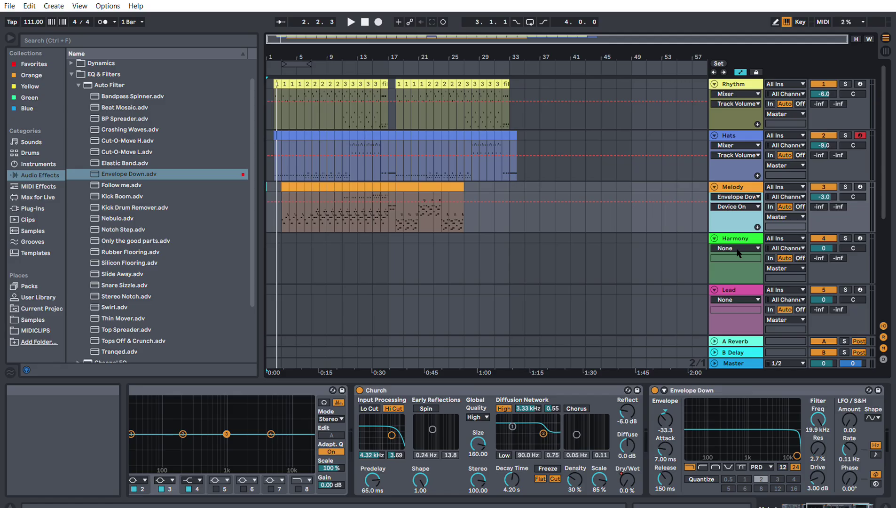
scroll(736, 206, down, 1)
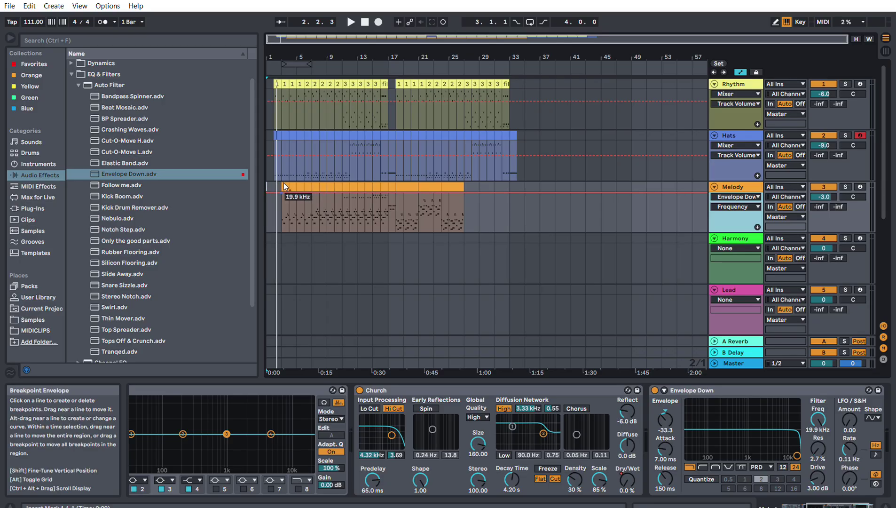
drag(285, 184, 284, 206)
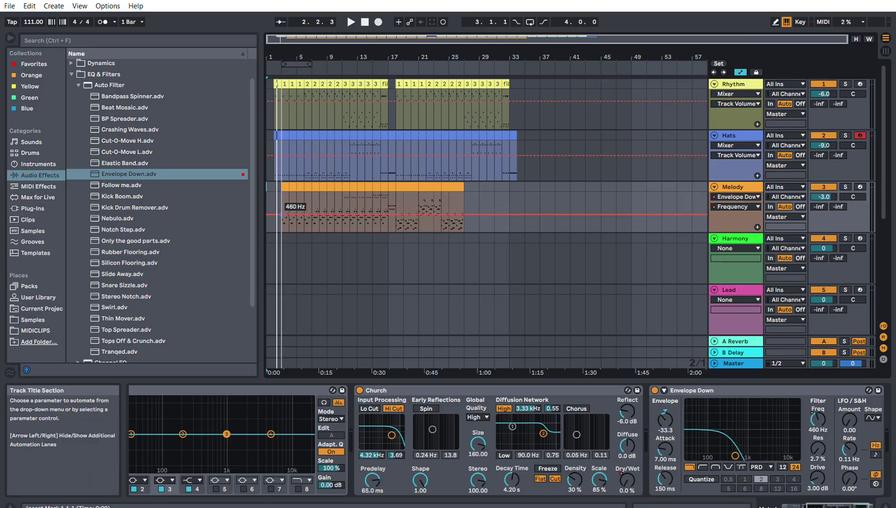
drag(463, 214, 465, 193)
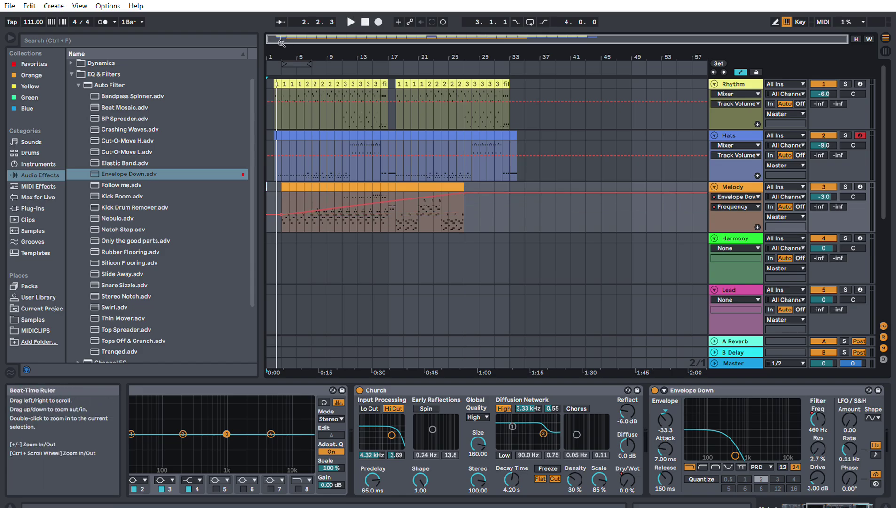
Step: During playback, shorten the Envelope Down Frequency ramp to peak at bar 17, where the first Rhythm section ends, and select the Envelope Down device
key(space)
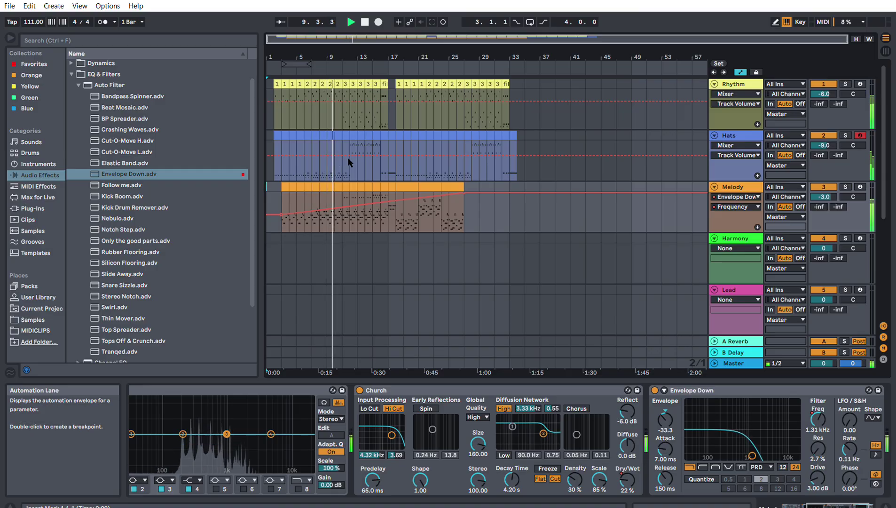
drag(464, 188, 388, 193)
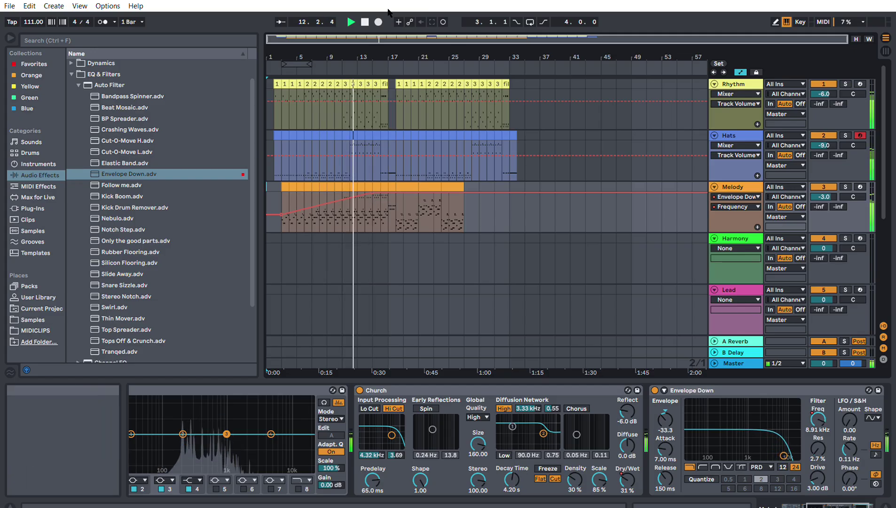
drag(405, 39, 409, 135)
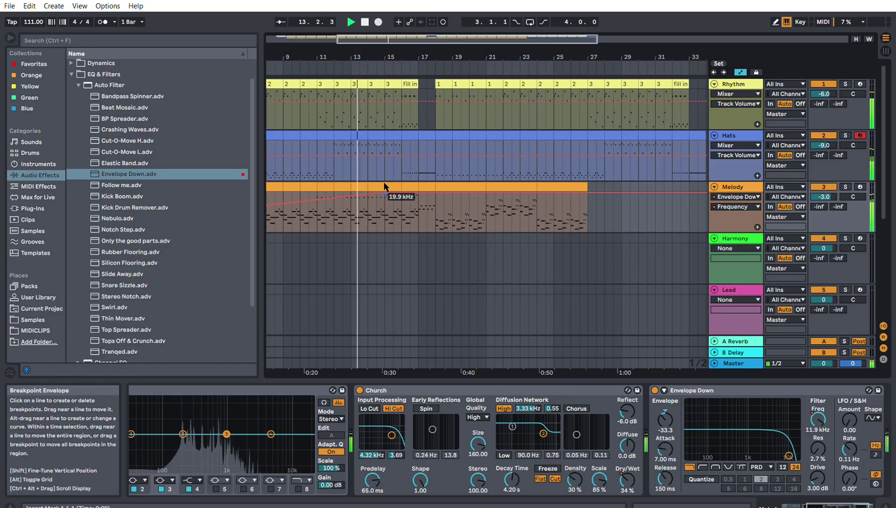
drag(386, 191, 419, 192)
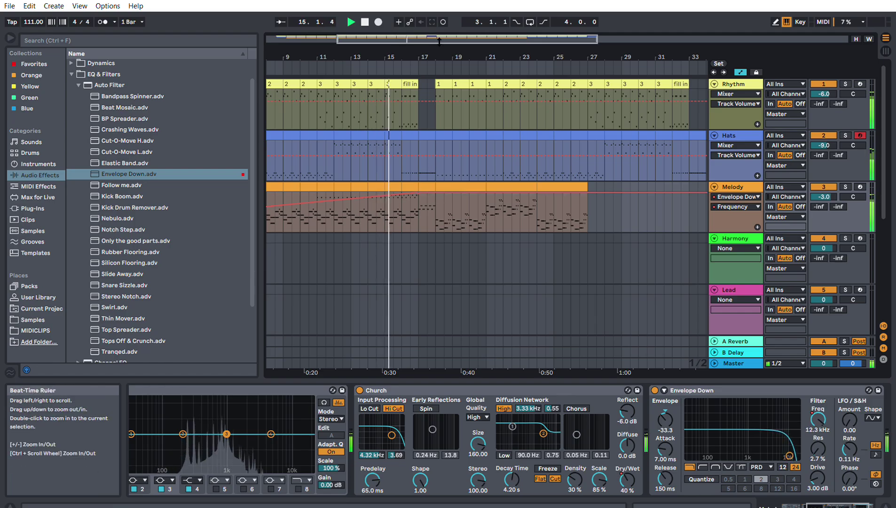
double_click(412, 39)
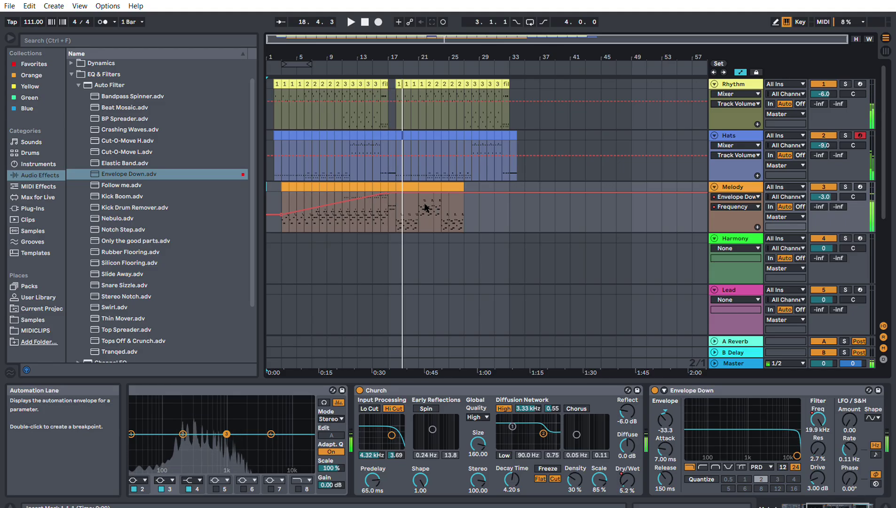
click(757, 390)
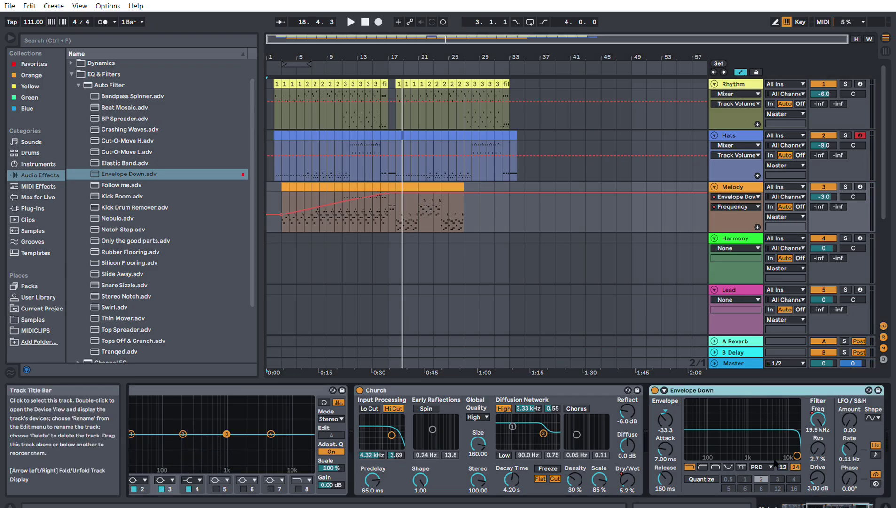
Step: Add the Envelope Down filter after the Rhythm track's EQ Eight with the Melody's rising Frequency automation, and audition it in playback
click(731, 81)
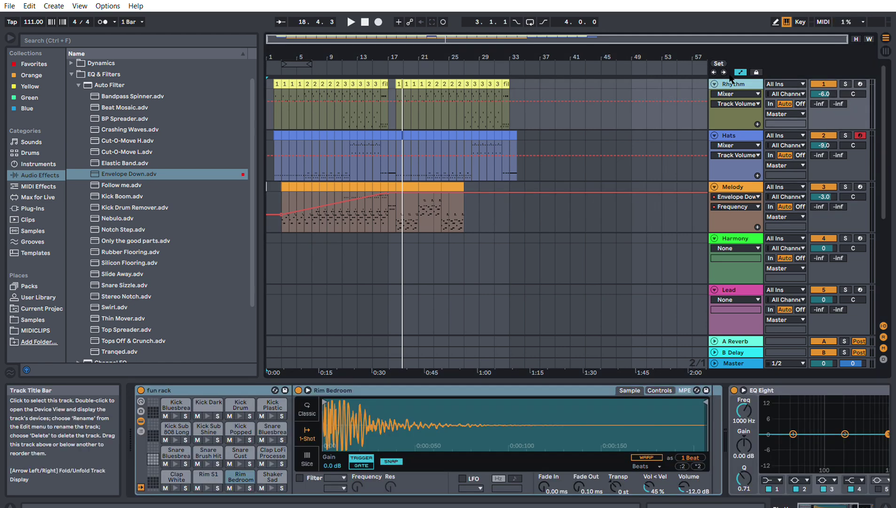
scroll(853, 445, down, 4)
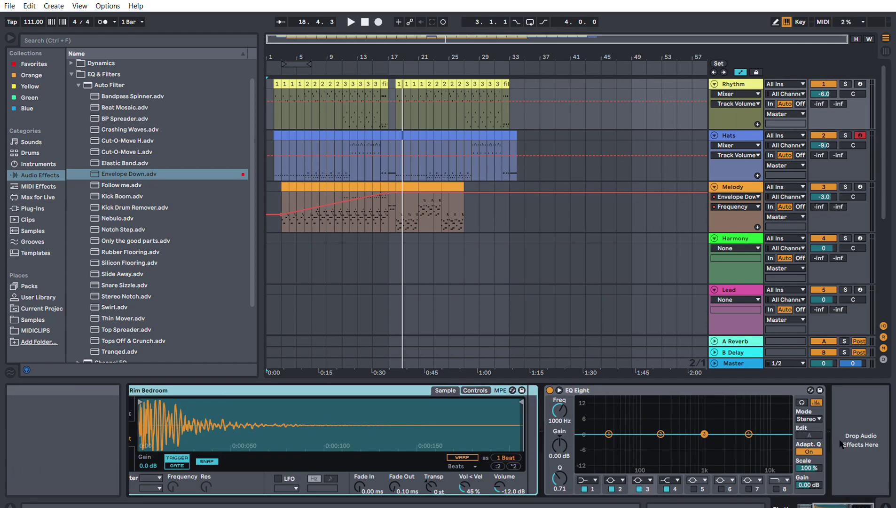
key(Return)
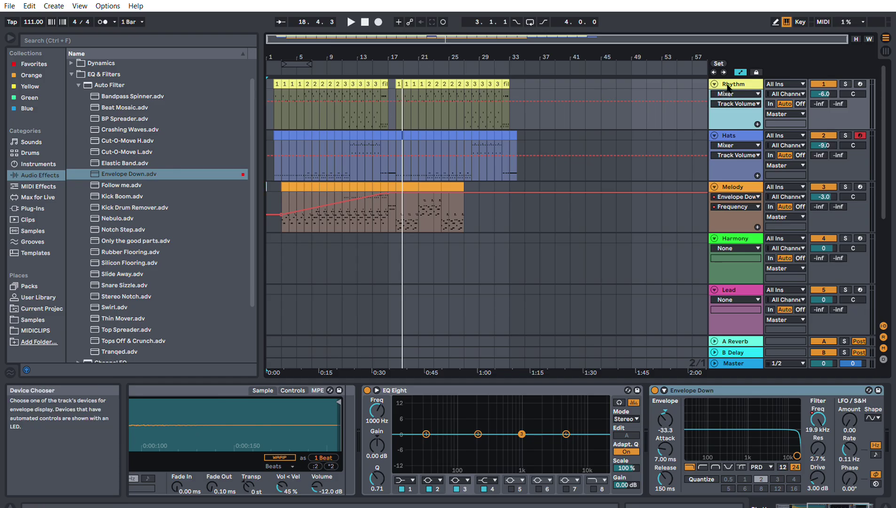
click(706, 399)
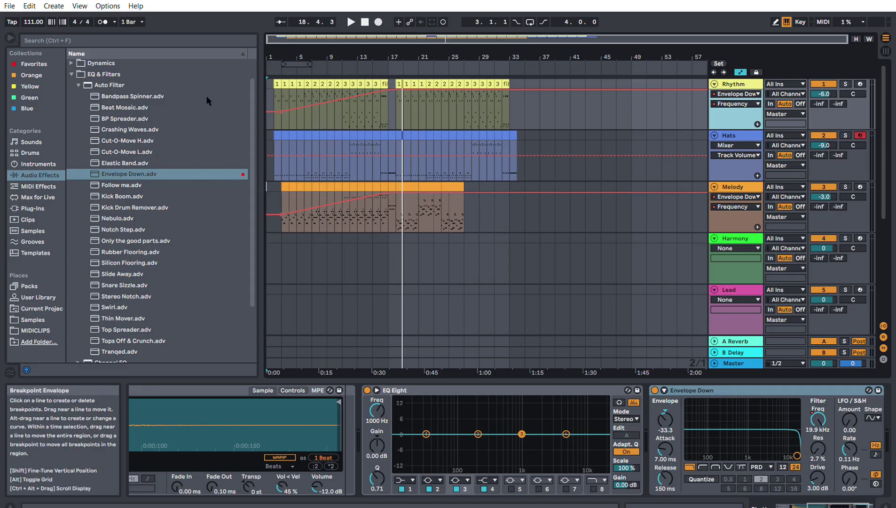
click(279, 65)
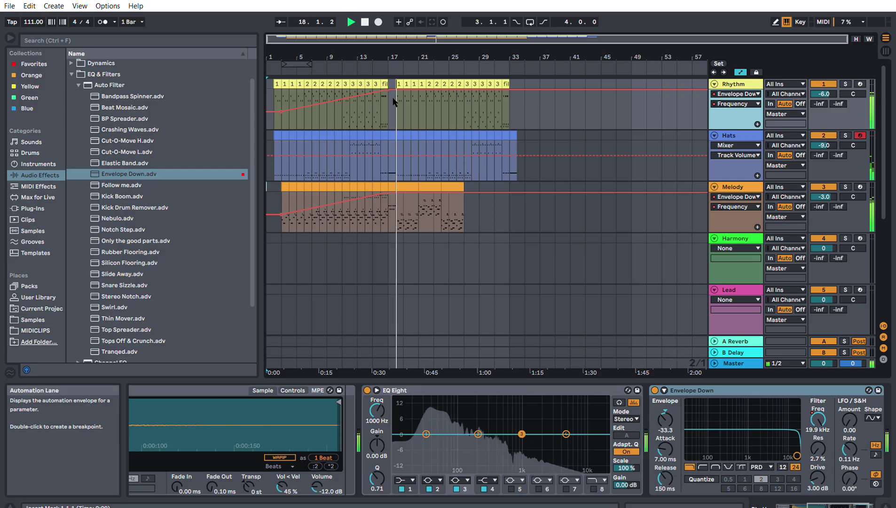
key(space)
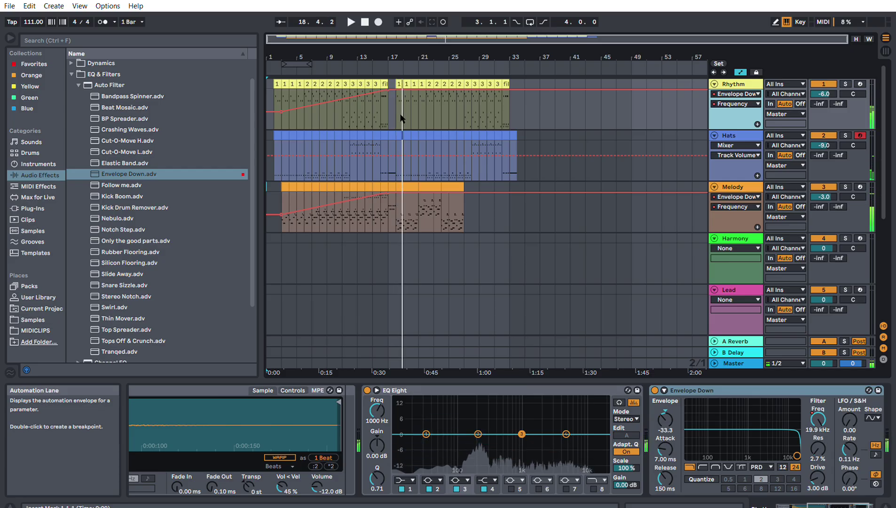
Step: Browse the Pitch & Modulation audio effects to the Auto Pan presets
scroll(135, 245, down, 2)
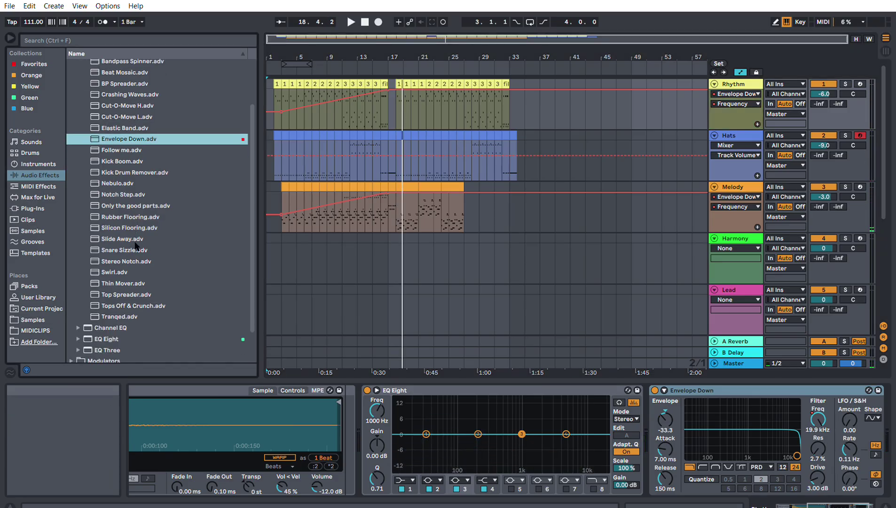
scroll(108, 188, up, 4)
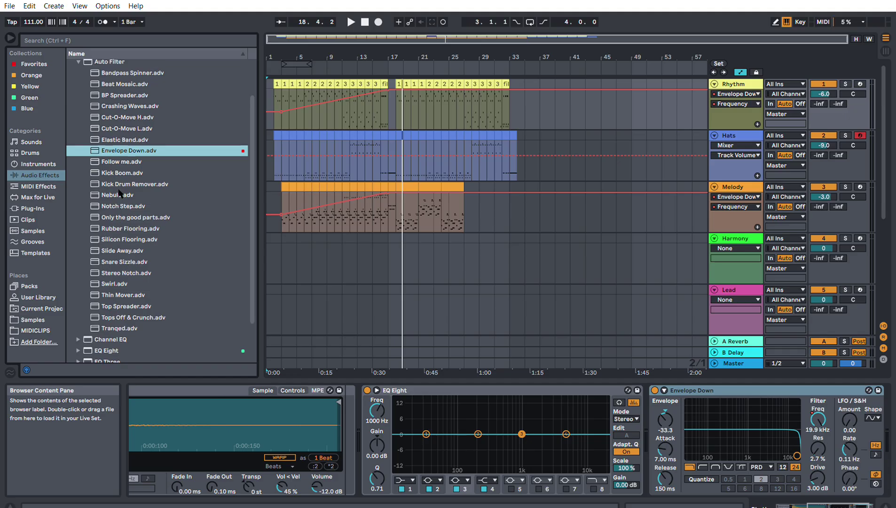
key(Left)
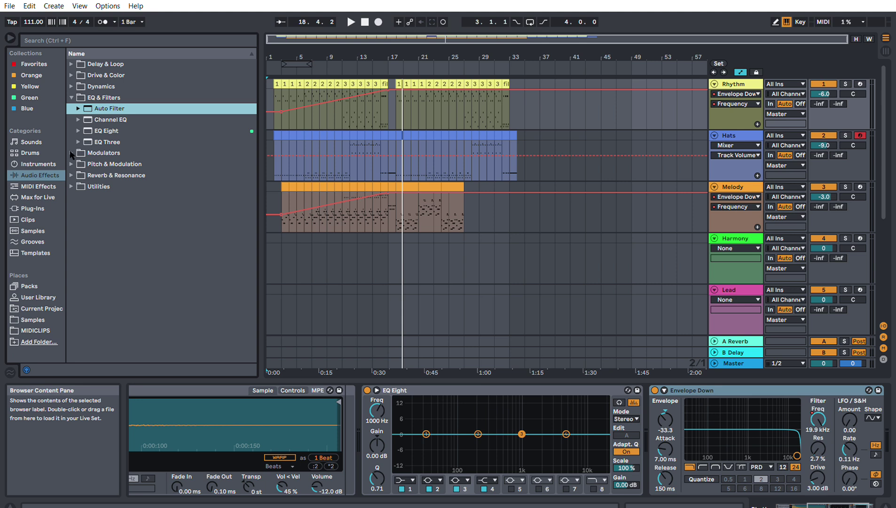
click(71, 164)
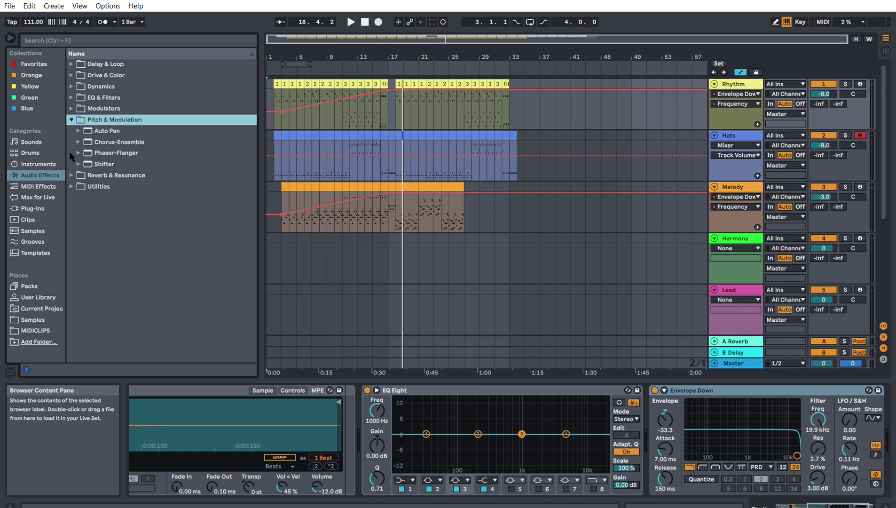
click(79, 131)
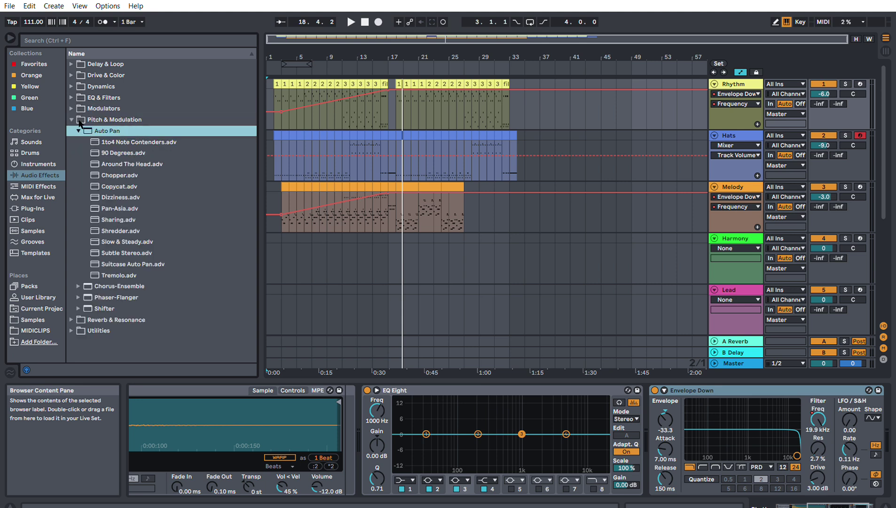
Step: Add the Slow & Steady Auto Pan preset after the EQ Eight on the Hats track
click(311, 148)
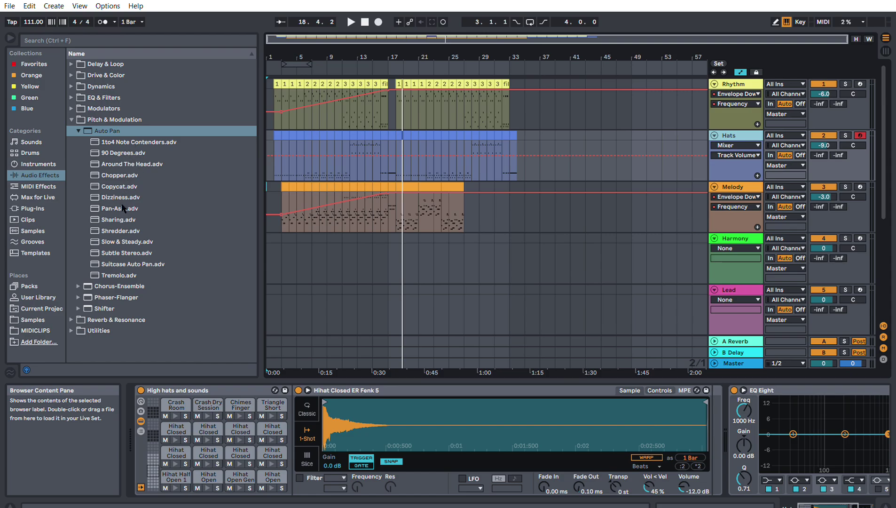
click(127, 237)
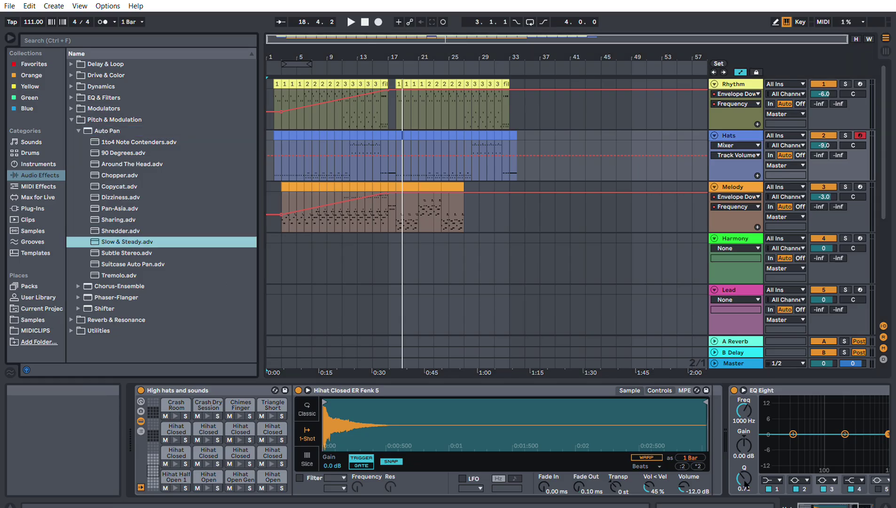
drag(804, 503, 846, 499)
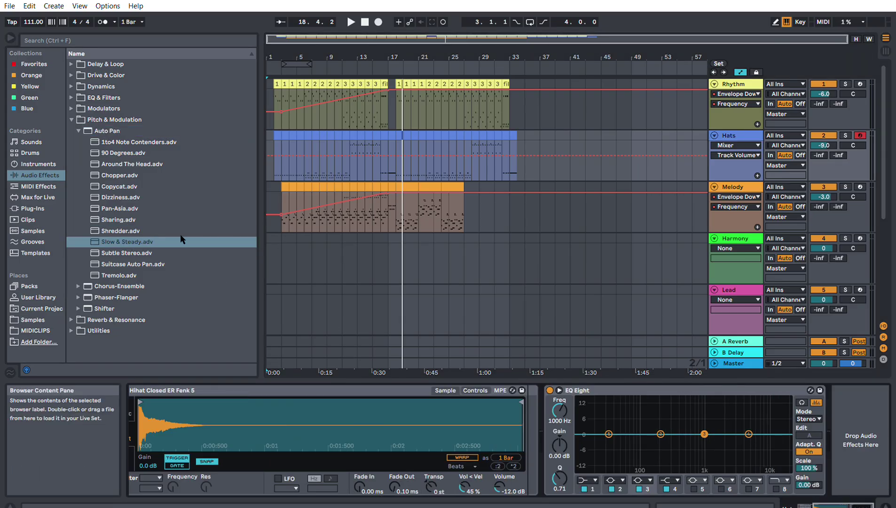
drag(797, 352, 851, 413)
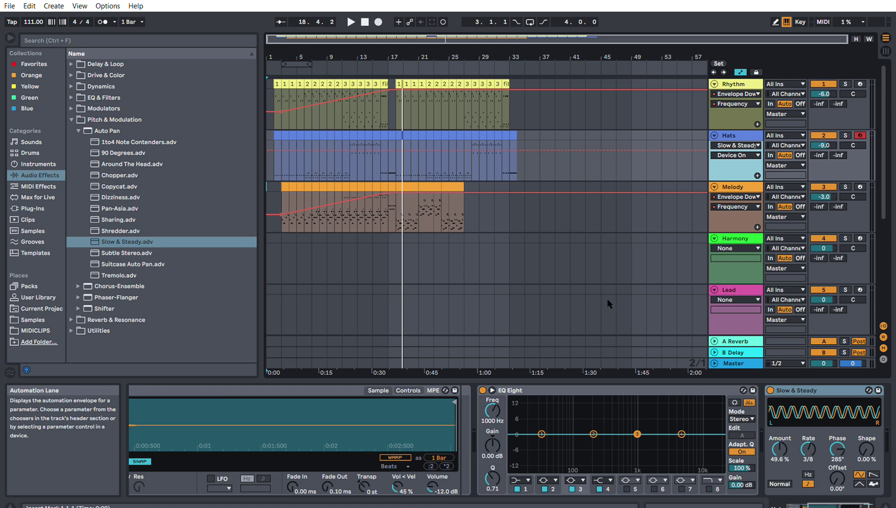
Step: Play the arrangement from the beginning and solo the Hats track
click(364, 21)
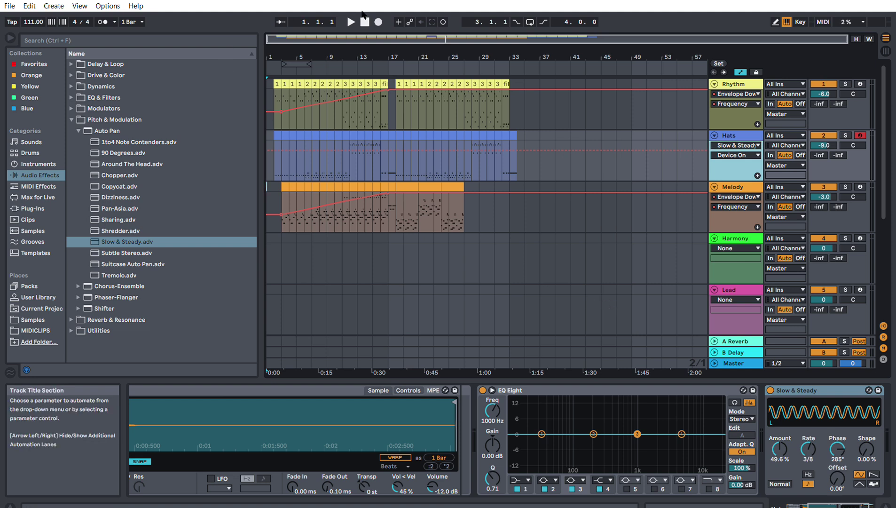
click(351, 22)
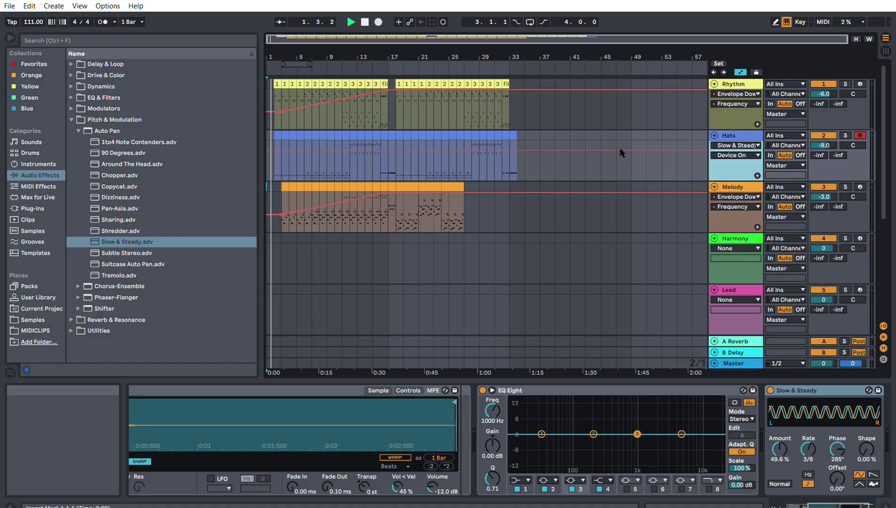
click(845, 134)
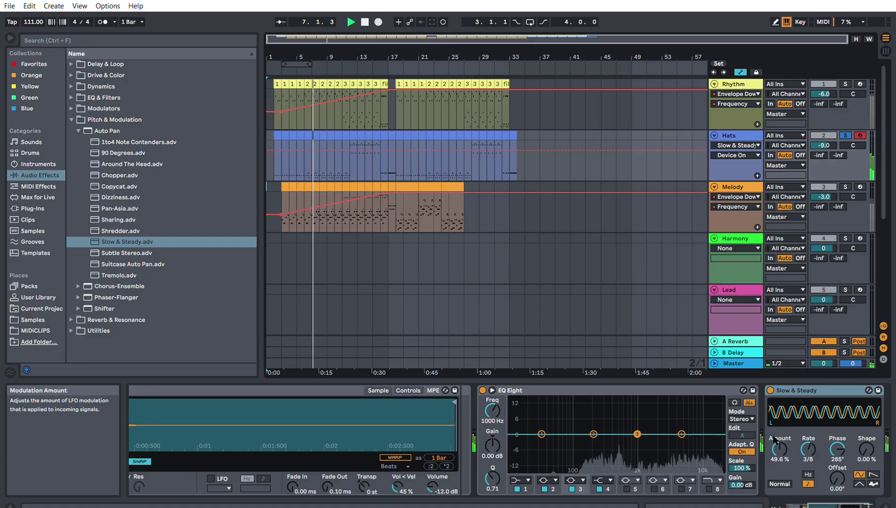
Step: Set the Hats' Slow & Steady device to Amount 73.0%, Rate 3/4, Phase 191° and Shape 19.8% while listening, and stop playback
drag(779, 447, 780, 408)
drag(809, 450, 832, 457)
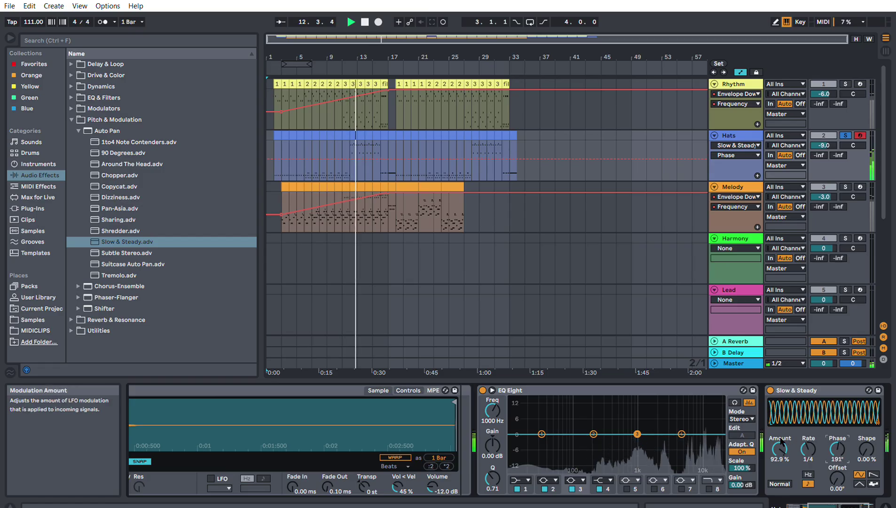
drag(779, 449, 779, 470)
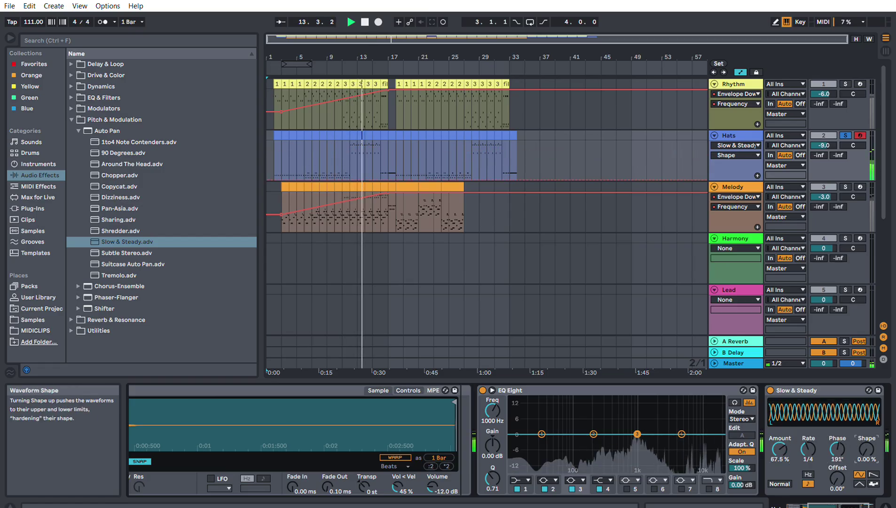
mouse_move(866, 450)
mouse_down()
mouse_move(867, 432)
mouse_move(867, 442)
mouse_up()
mouse_move(780, 449)
mouse_down()
mouse_move(780, 458)
mouse_move(809, 438)
mouse_move(779, 444)
mouse_up()
click(809, 447)
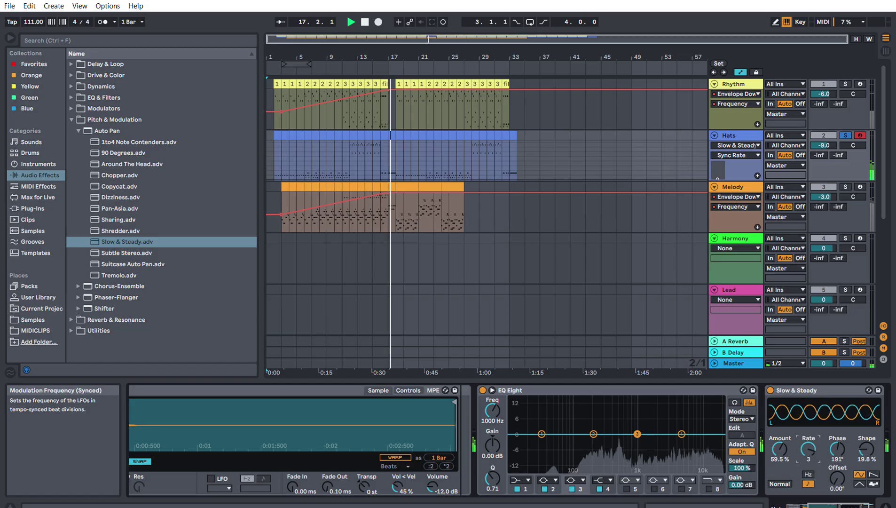
drag(780, 449, 780, 441)
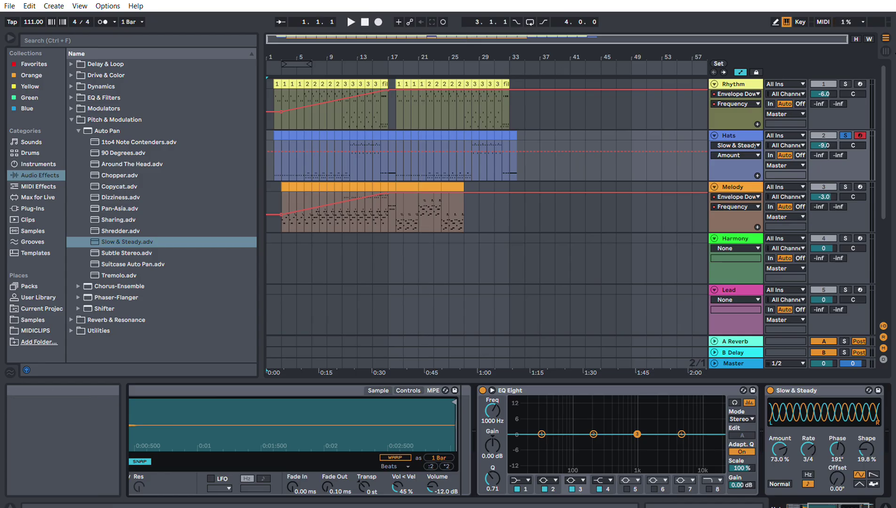
Step: In the Melody's EQ Eight, set band 1 as a low cut at 18.6 Hz and enable band 8 as a high cut at 18.0 kHz
click(887, 50)
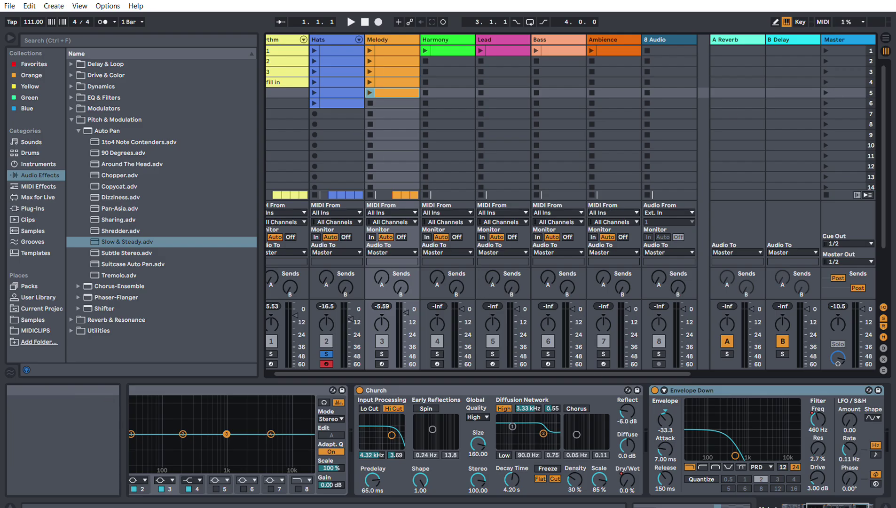
click(886, 39)
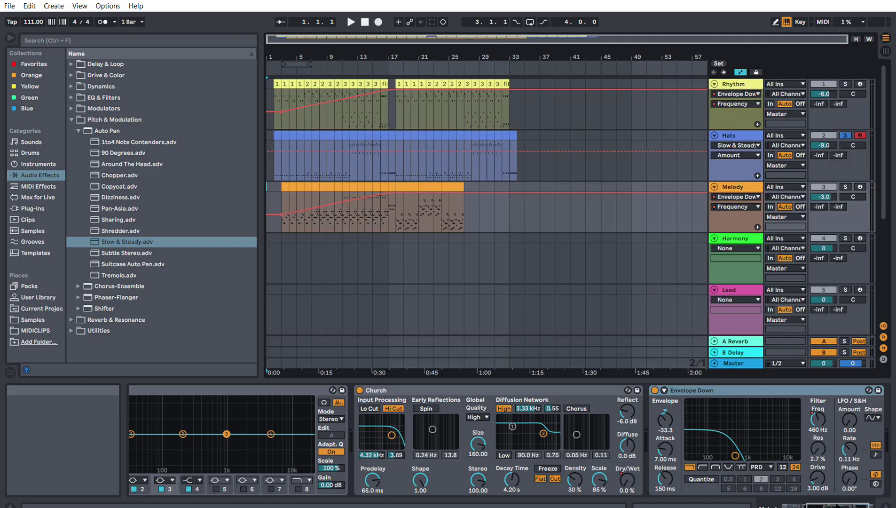
scroll(458, 401, left, 5)
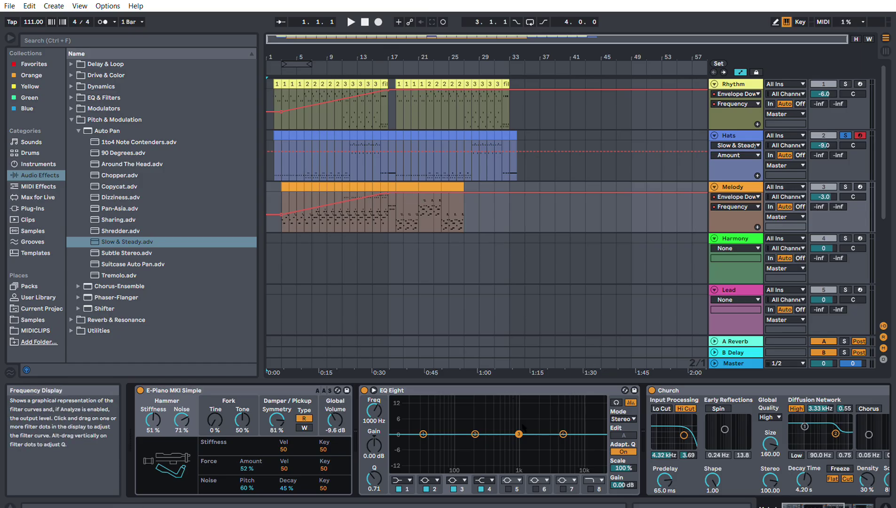
click(404, 480)
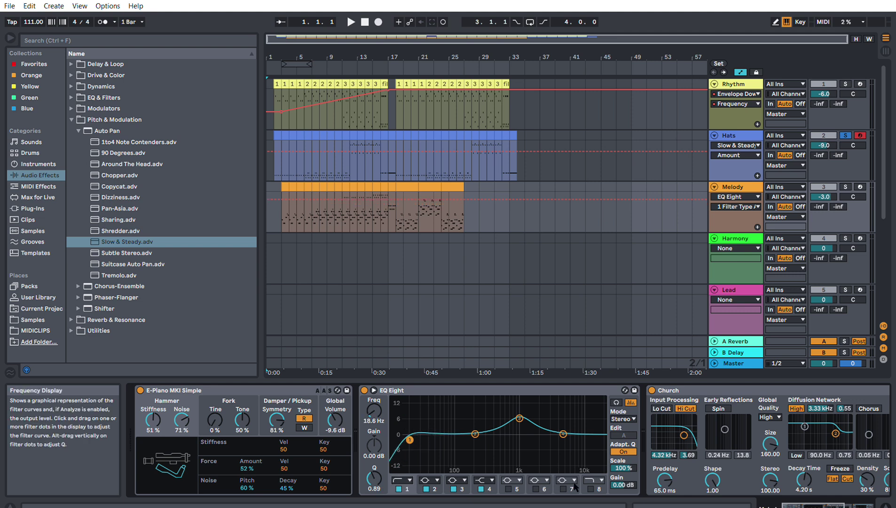
click(591, 489)
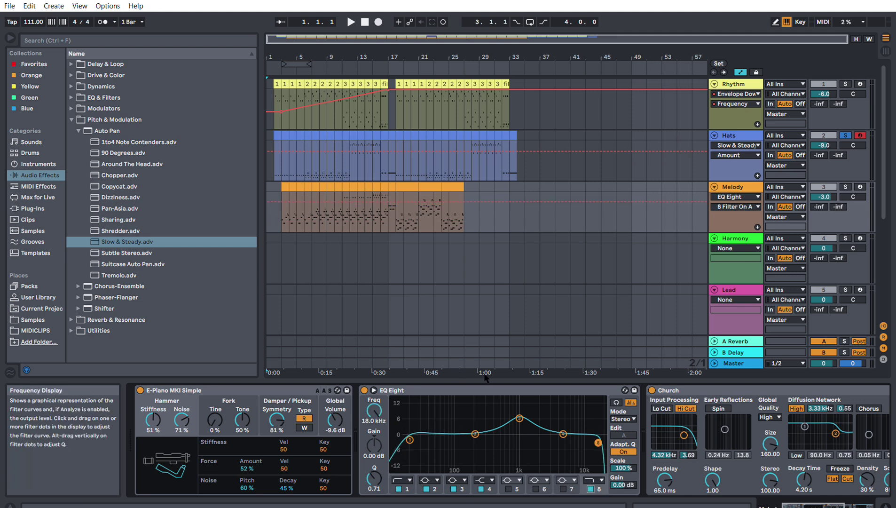
Step: During full playback without solo, boost Melody EQ band 2, set band 3 to 2.11 dB at 2.15 kHz and band 4 to -4.59 dB at 4.84 kHz
click(351, 21)
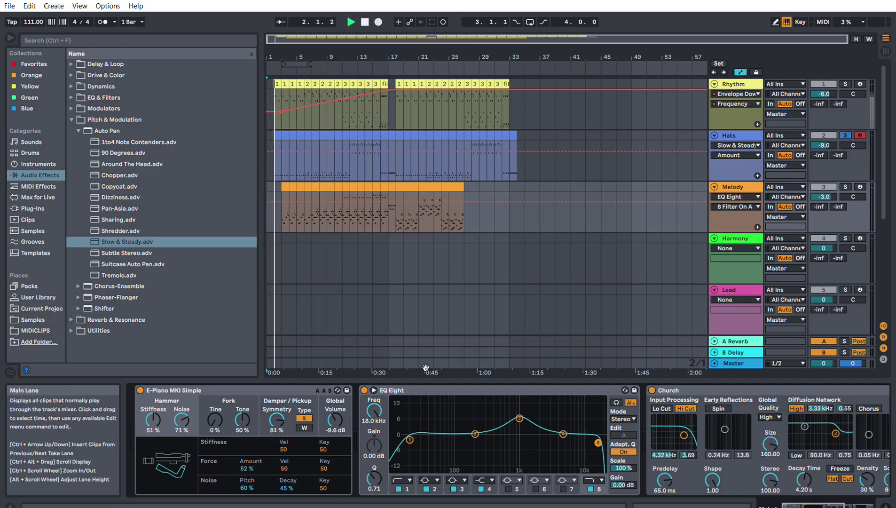
drag(520, 418, 520, 432)
key(space)
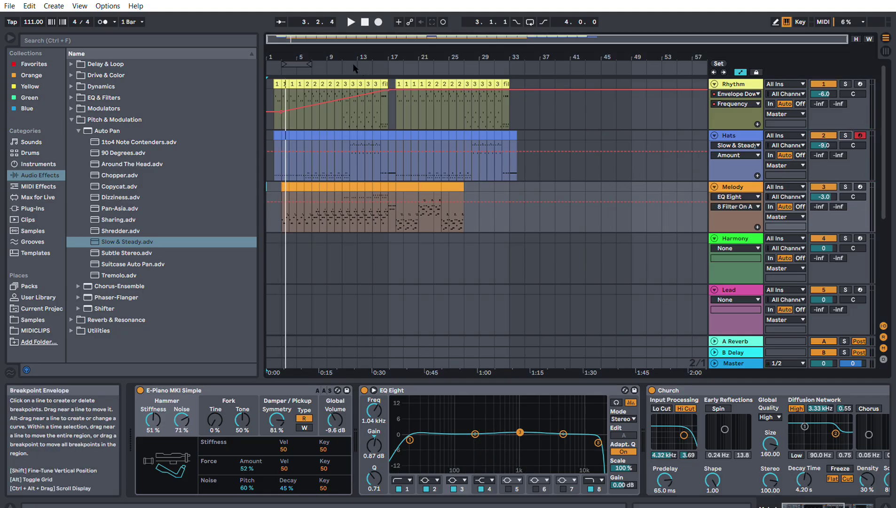
click(288, 62)
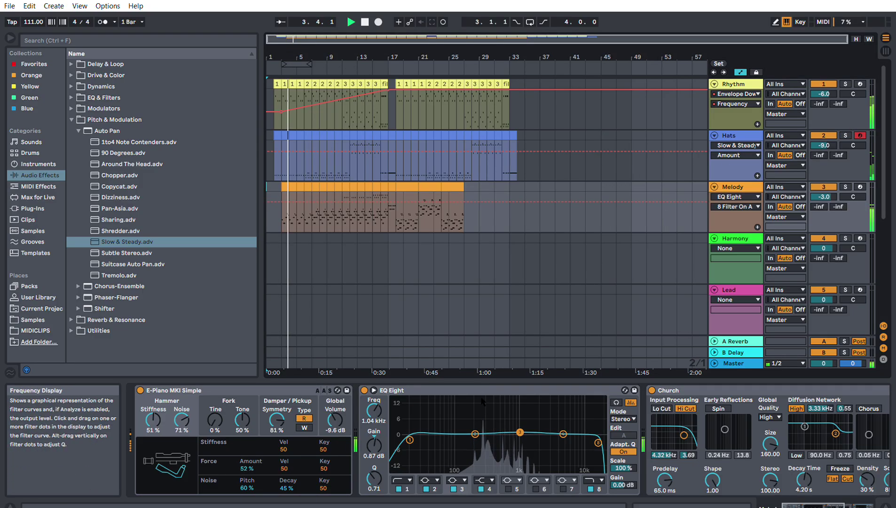
drag(475, 434, 540, 429)
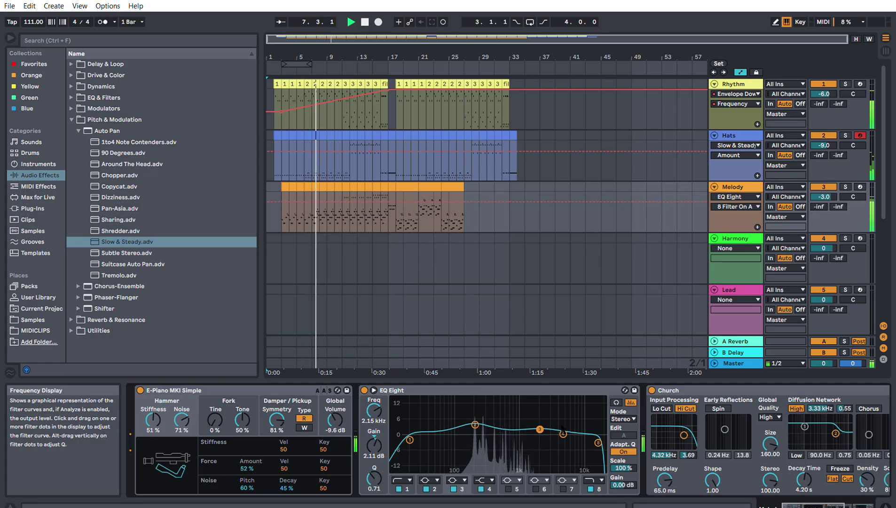
drag(563, 434, 562, 444)
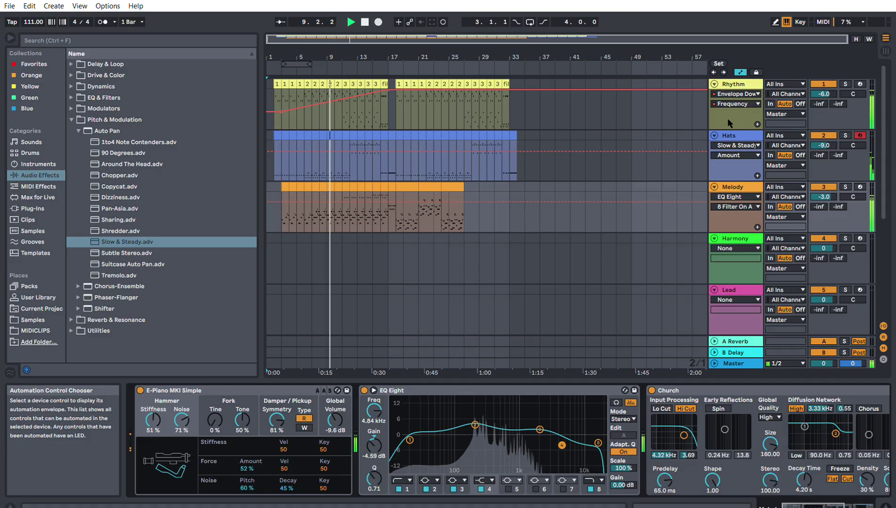
Step: In the Hats' EQ Eight, add a 27.2 Hz low cut and a band 8 high cut, slightly boost bands 2 to 4, and stop playback
click(734, 290)
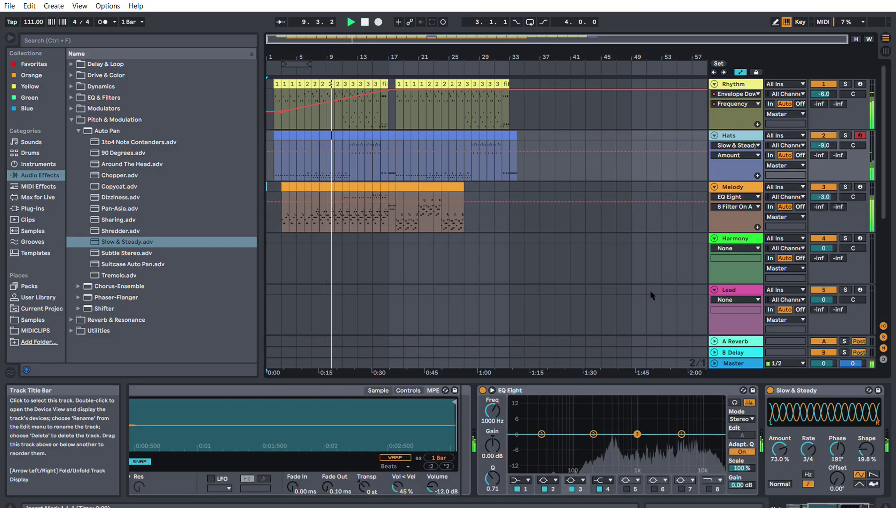
click(709, 489)
click(542, 434)
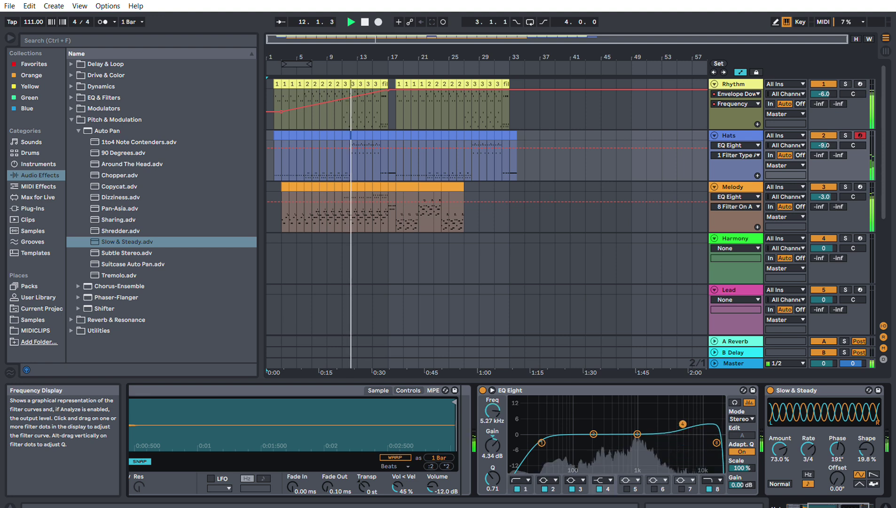
drag(681, 433, 539, 441)
click(635, 434)
key(space)
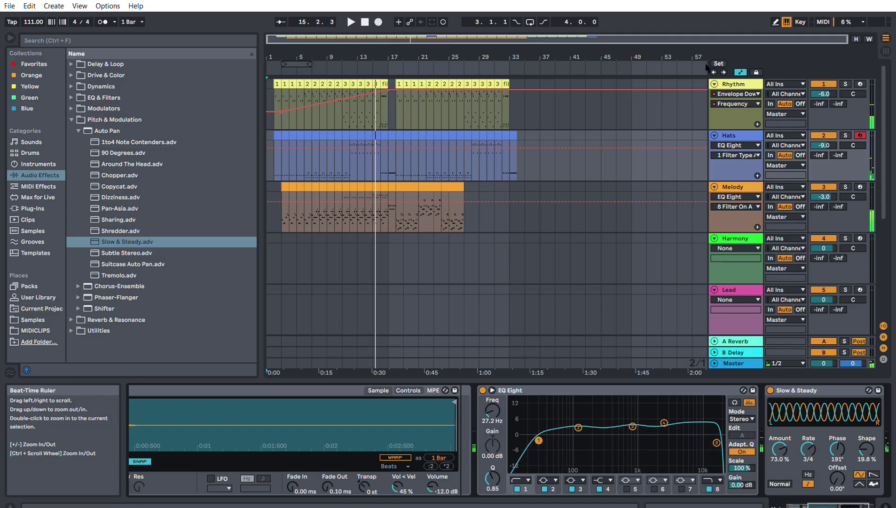
Step: During playback, set the Rhythm EQ Eight's band 1 to low cut, band 2 to 3.60 dB at 141 Hz, boost band 3 and enable band 8
click(727, 80)
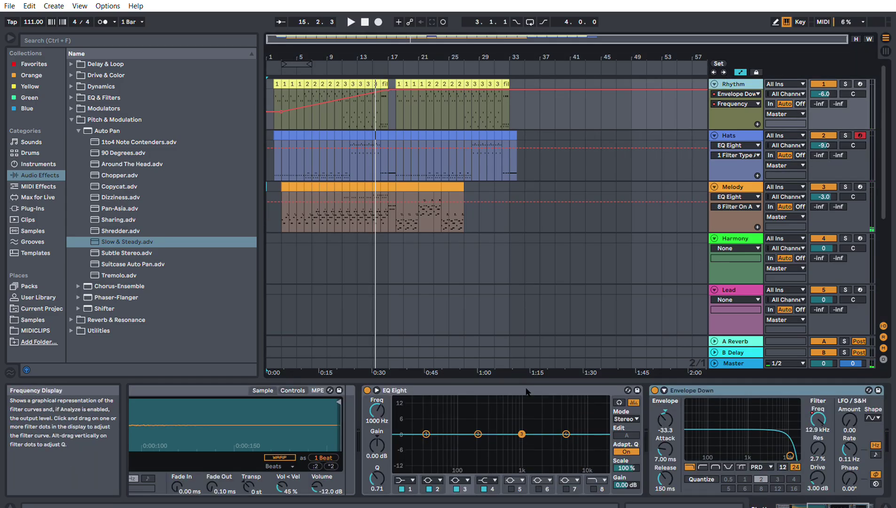
click(330, 65)
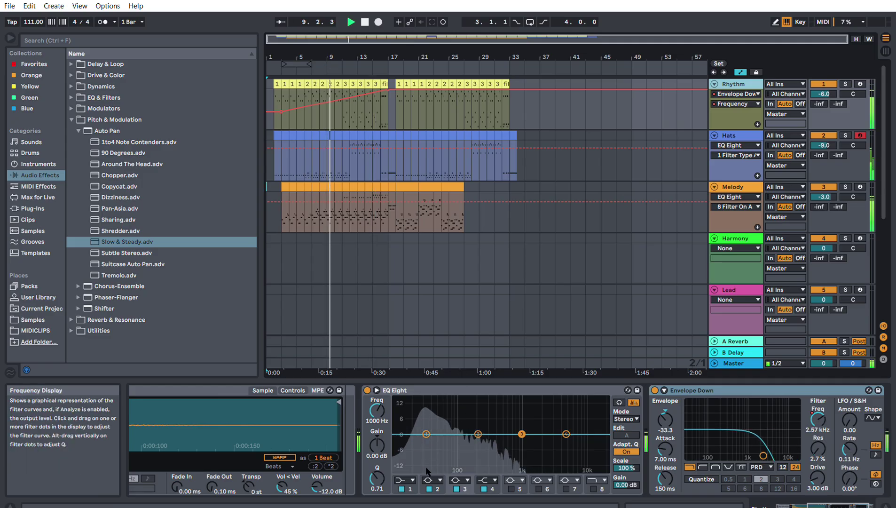
click(413, 469)
mouse_move(426, 433)
mouse_down()
mouse_move(422, 452)
mouse_move(415, 433)
mouse_up()
drag(478, 433, 468, 425)
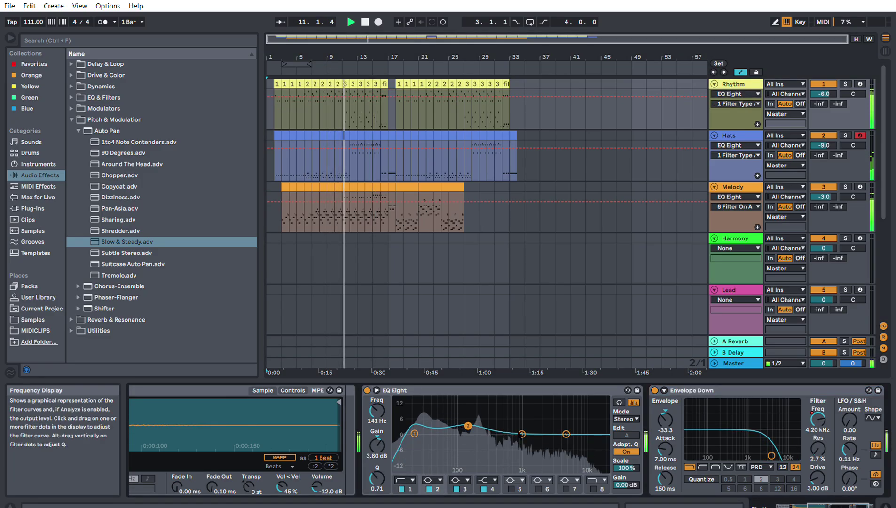
drag(521, 434, 542, 428)
click(594, 489)
Step: Play the song in Session View and adjust the Melody EQ Eight, raising band 3 slightly and setting band 4 to -3.10 dB at 5.74 kHz
key(Tab)
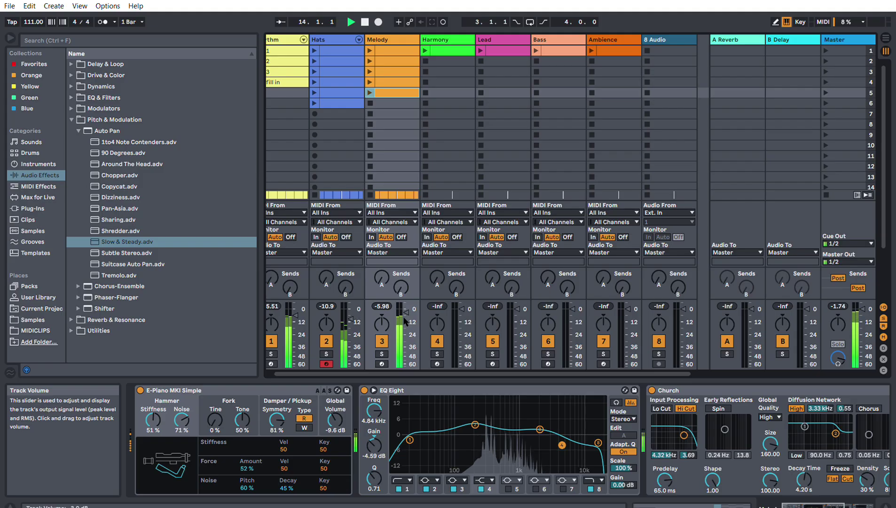
key(space)
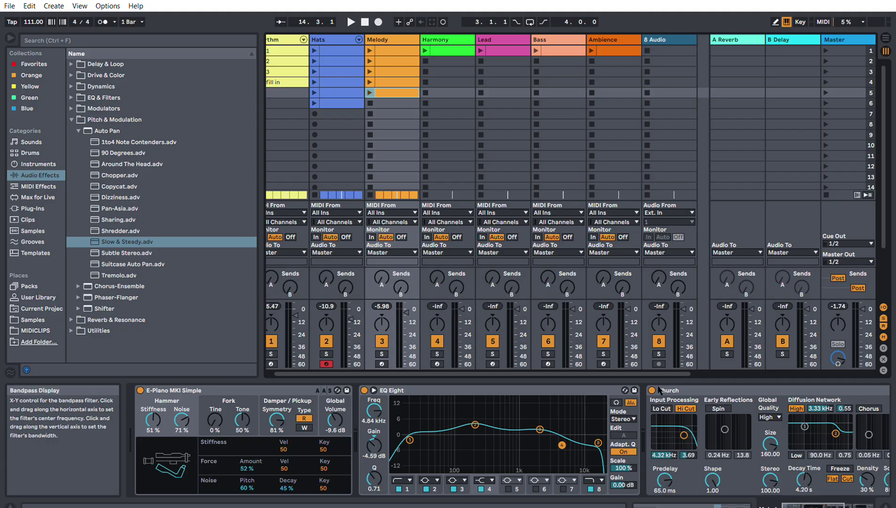
scroll(605, 364, left, 1)
scroll(605, 364, left, 1)
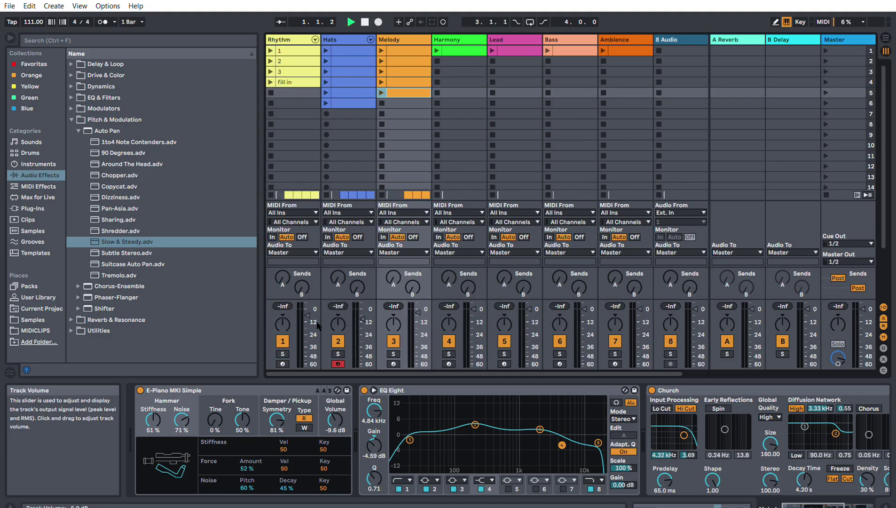
click(368, 20)
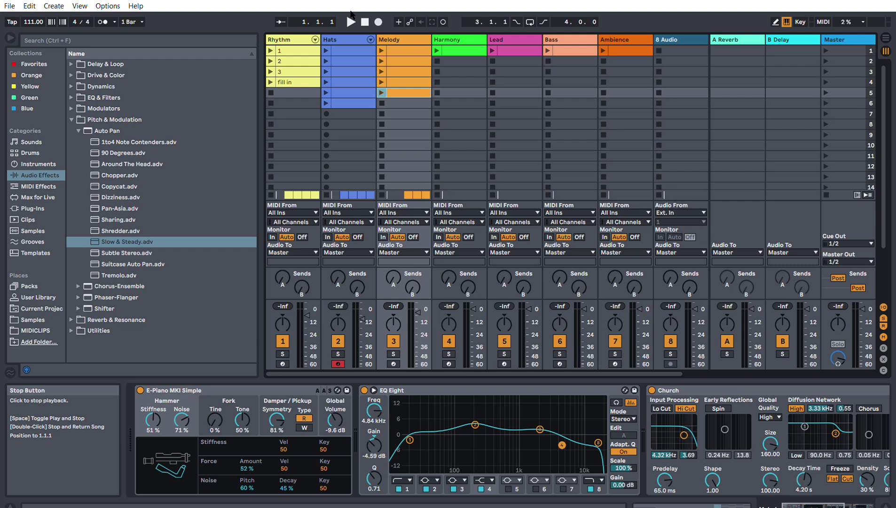
click(351, 22)
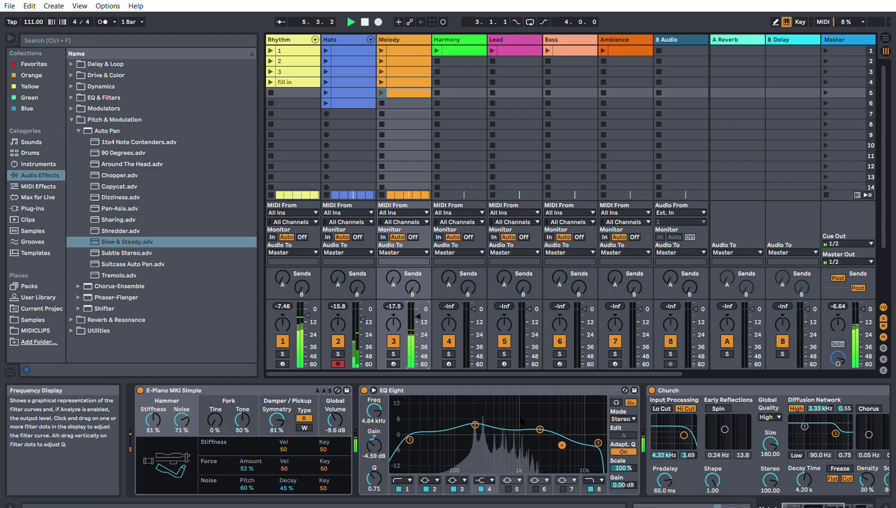
drag(540, 429, 539, 426)
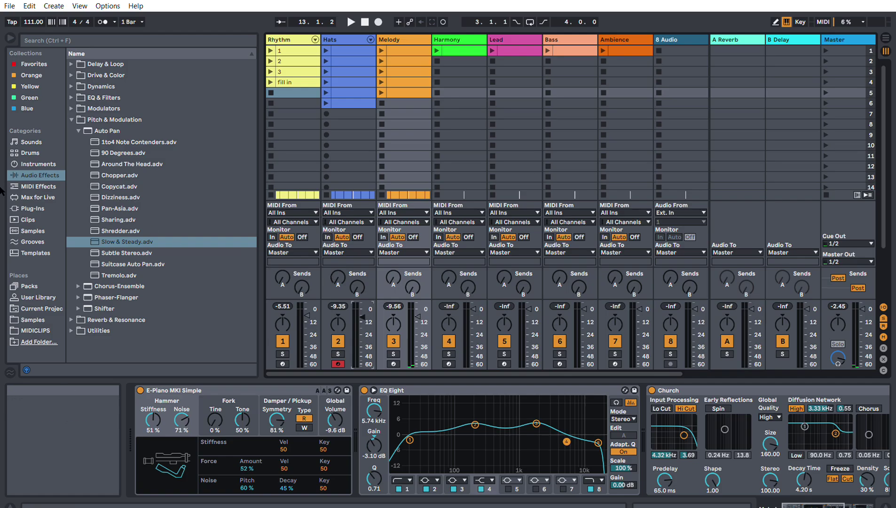
Step: Browse the plug-ins, MIDI effects, audio effects and sounds, and collapse the Piano & Keys folder
click(37, 202)
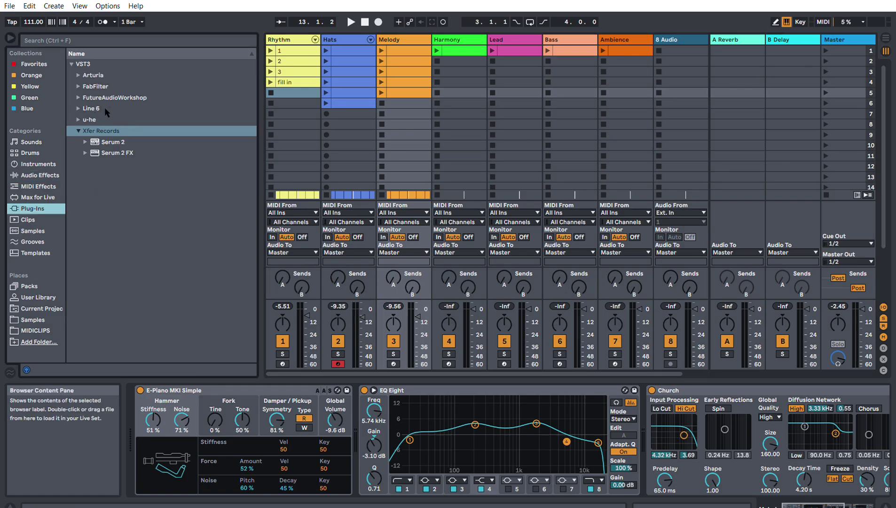
click(42, 183)
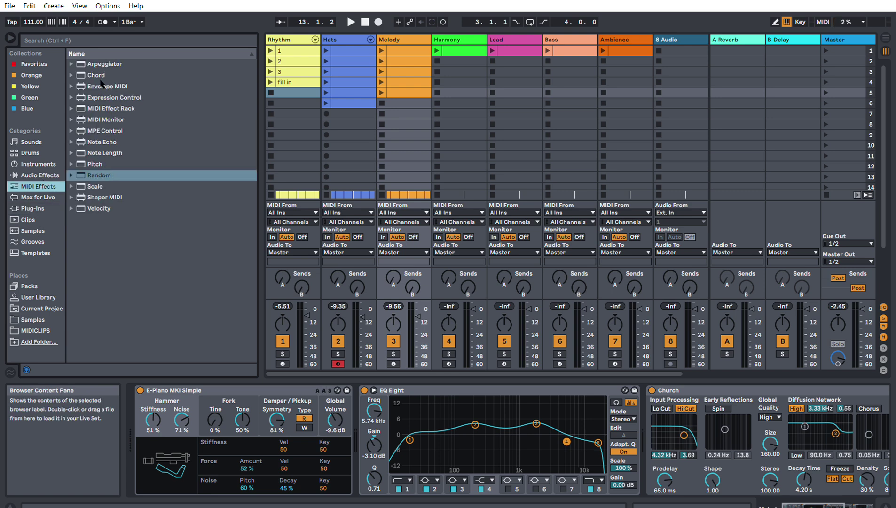
click(40, 174)
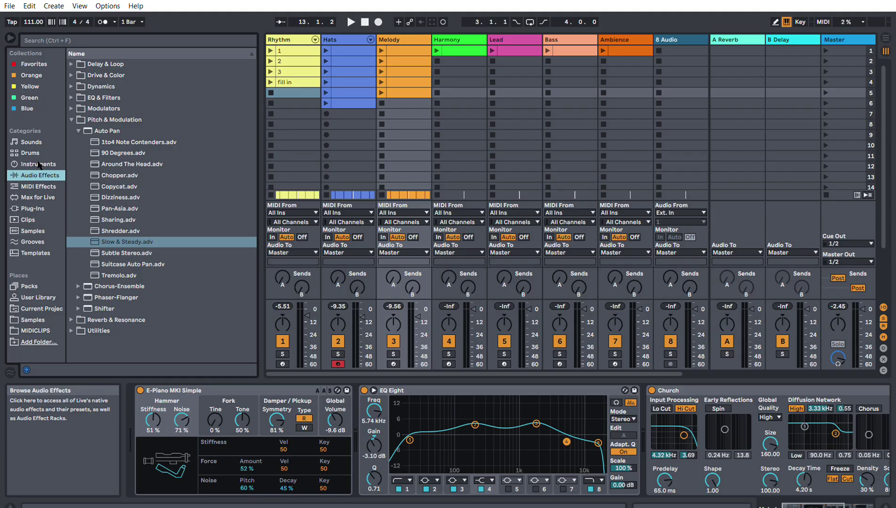
click(29, 142)
scroll(251, 160, down, 10)
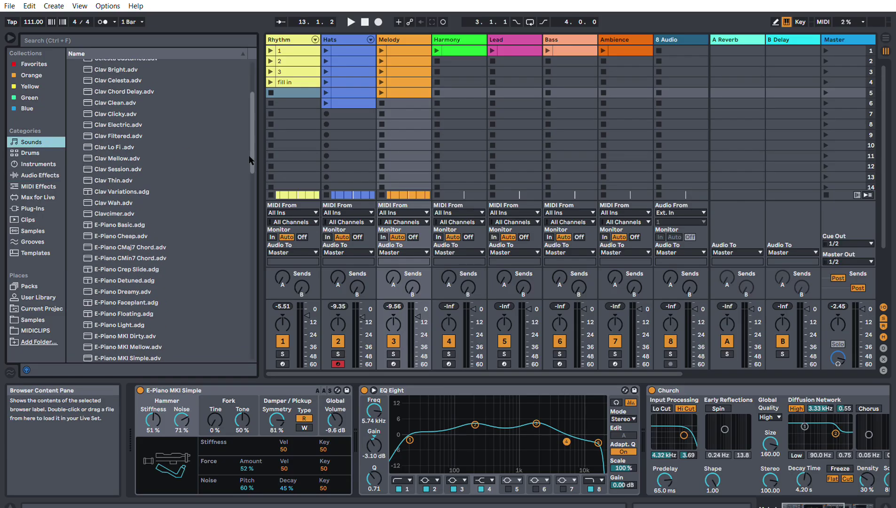
drag(250, 160, 248, 120)
click(72, 163)
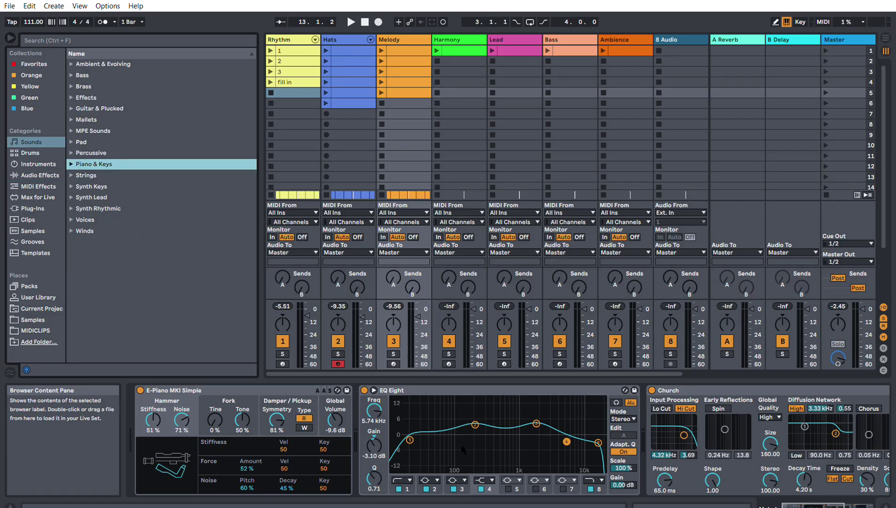
Step: Load Serum 2 onto the Harmony track, arm the track for recording, and try the sound against the song from the start
click(32, 208)
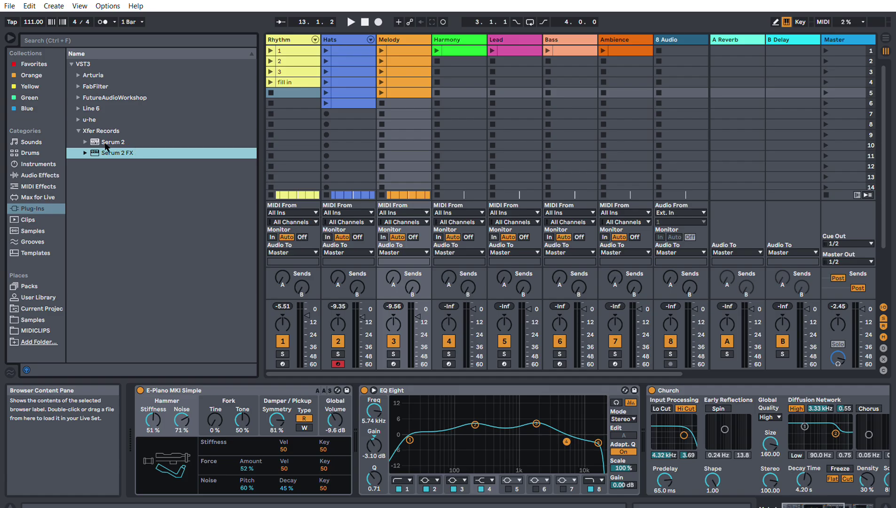
click(101, 139)
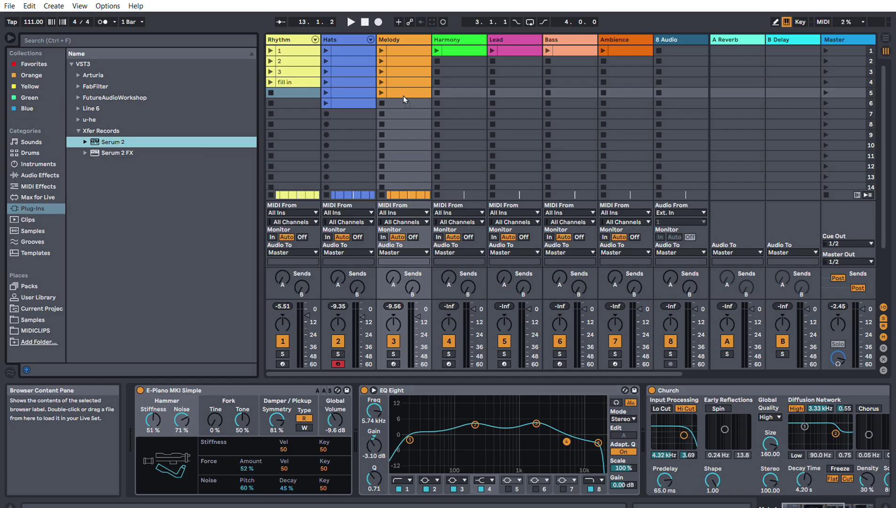
click(465, 39)
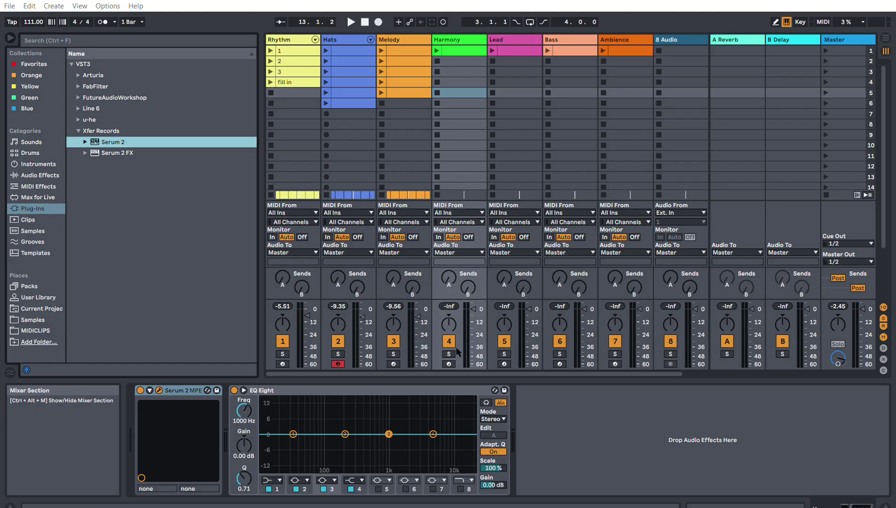
click(449, 364)
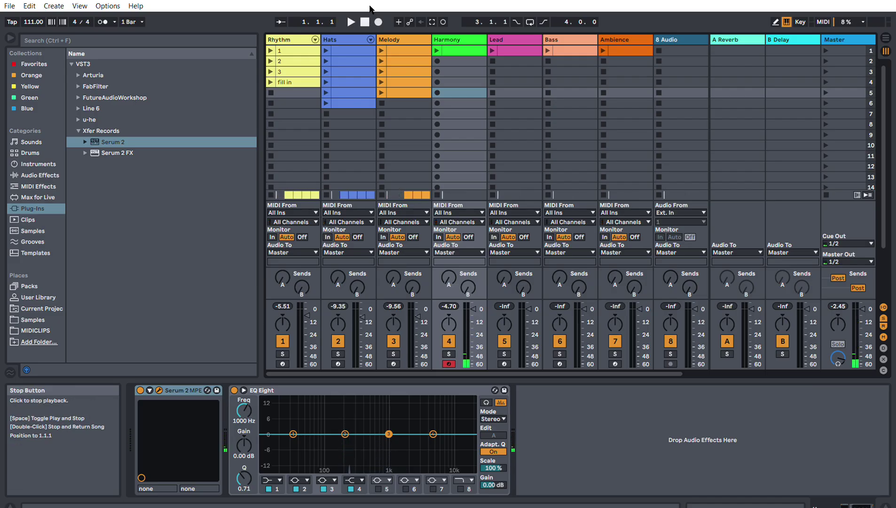
click(351, 22)
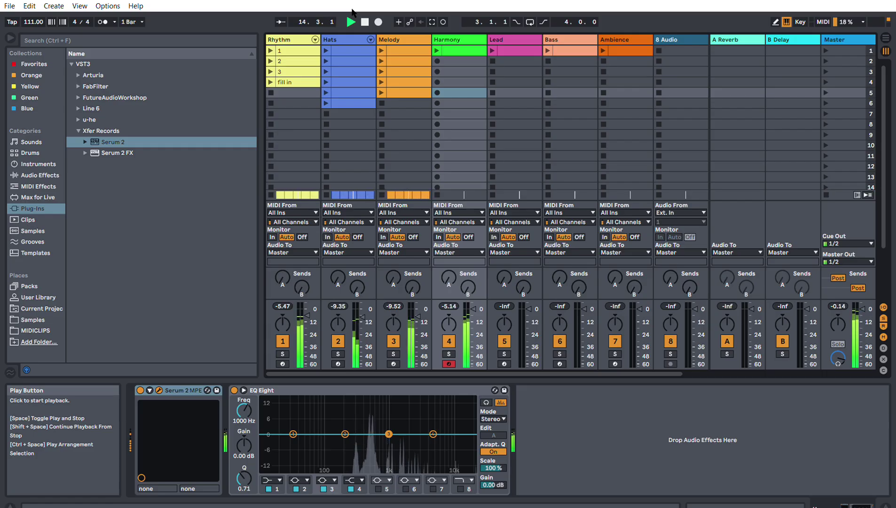
key(space)
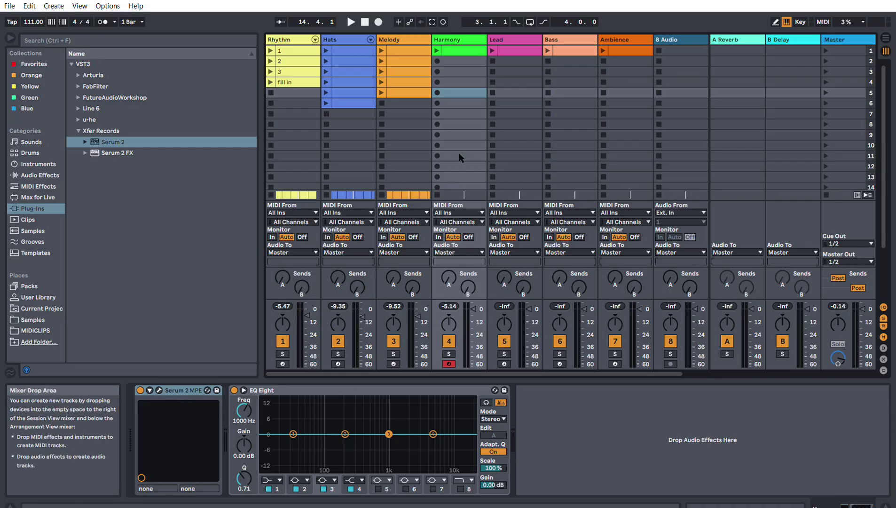
Step: Open the empty Harmony clip, play the song from the start and enlarge the note editor
double_click(456, 41)
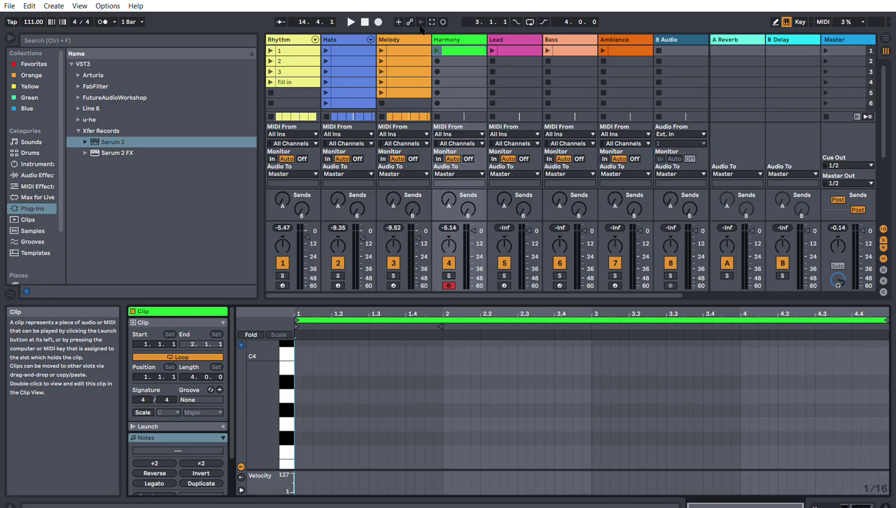
click(351, 22)
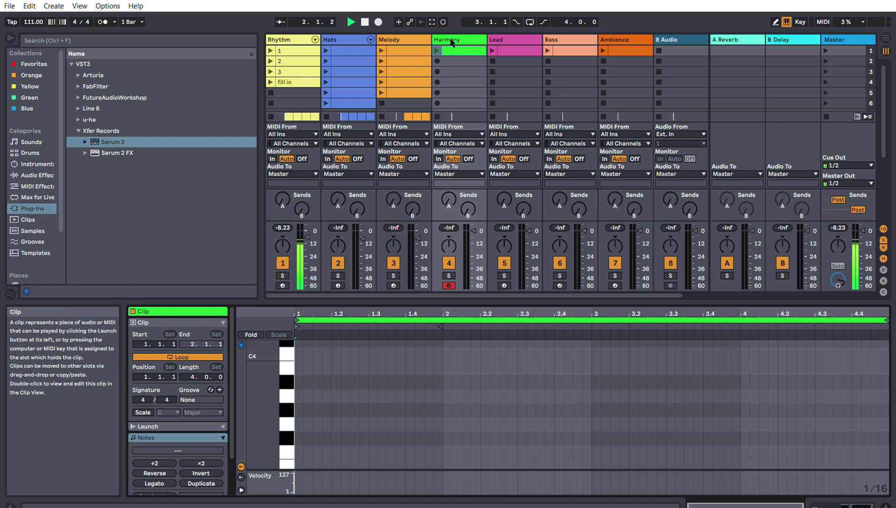
drag(465, 299, 465, 165)
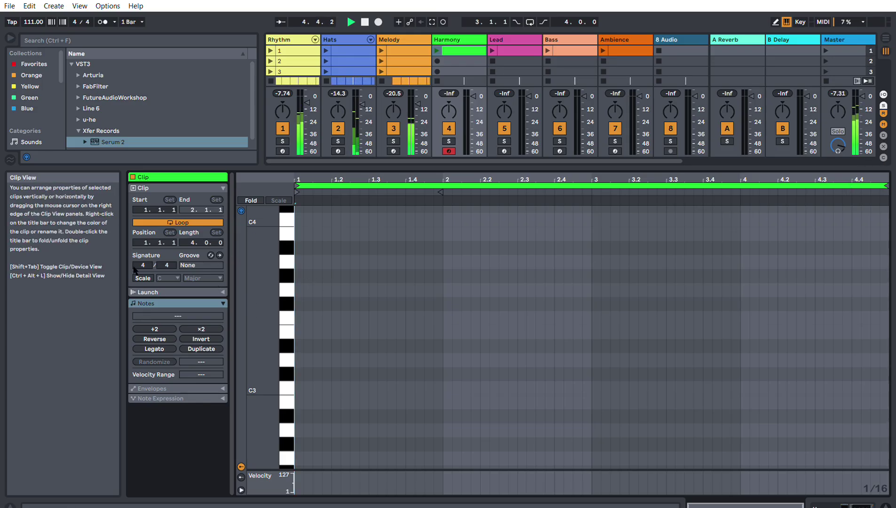
Step: Check the Melody clip's scale and enable scale highlighting on the Harmony clip with root F#/Gb and scale Mixolydian
click(400, 40)
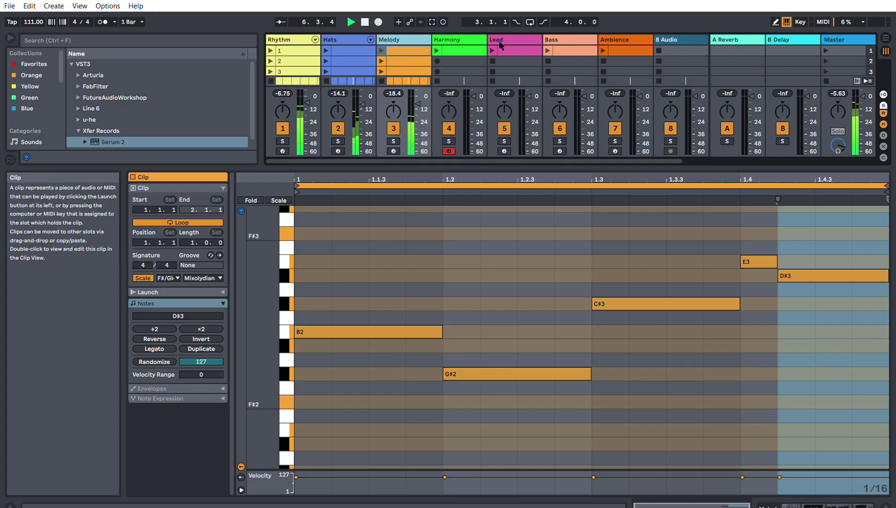
click(445, 39)
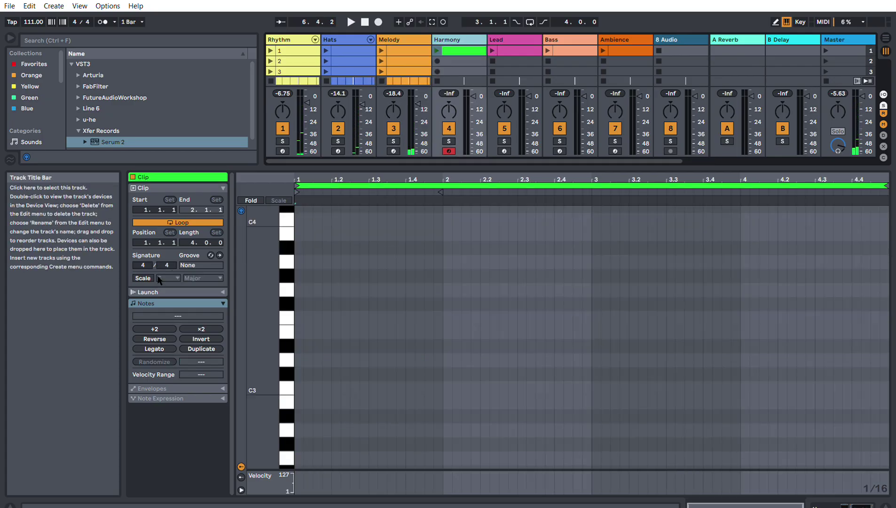
key(k)
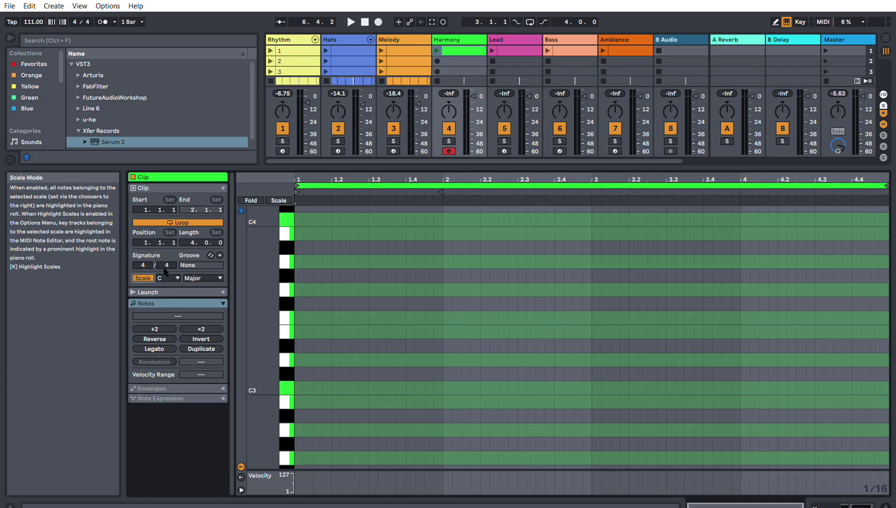
scroll(168, 278, up, 6)
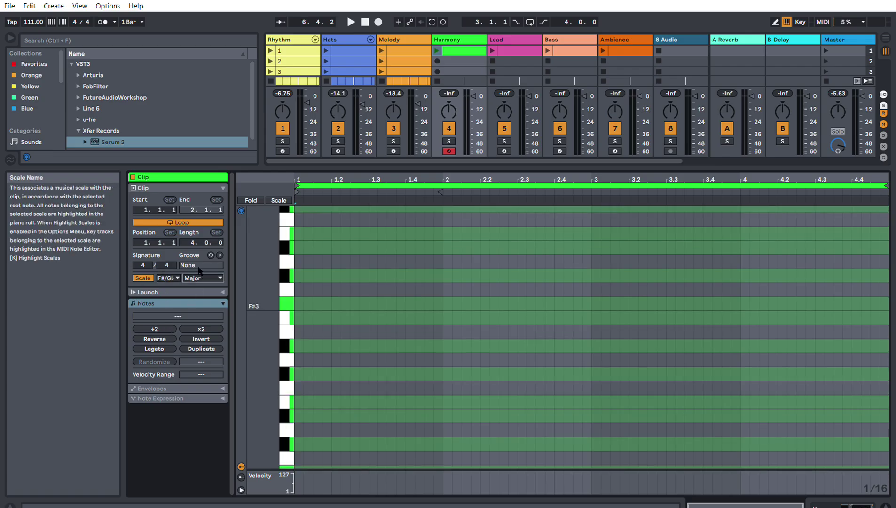
scroll(203, 278, down, 3)
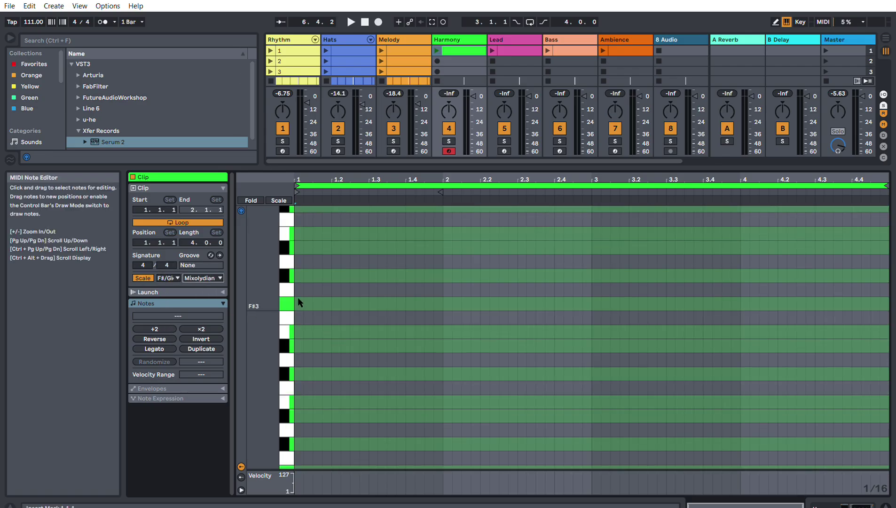
Step: Draw a three-beat F#3 note at the start of the Harmony clip and launch the clip
drag(300, 301, 406, 303)
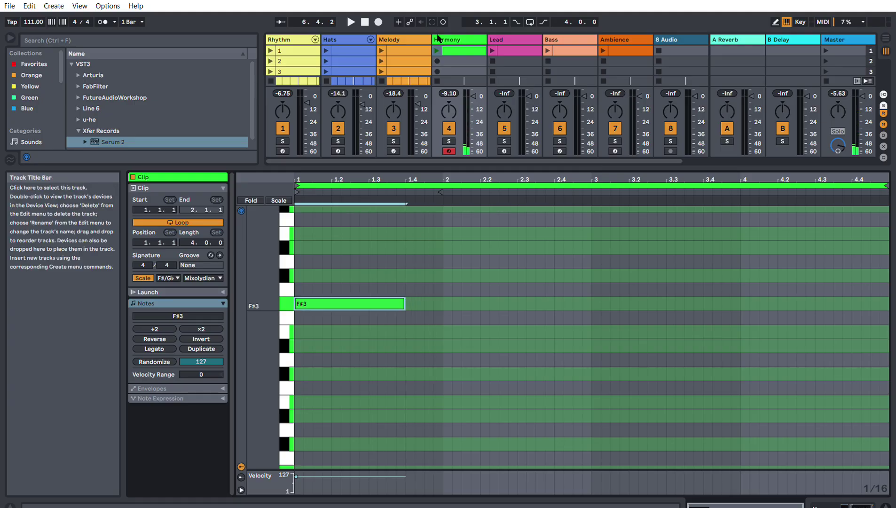
click(438, 49)
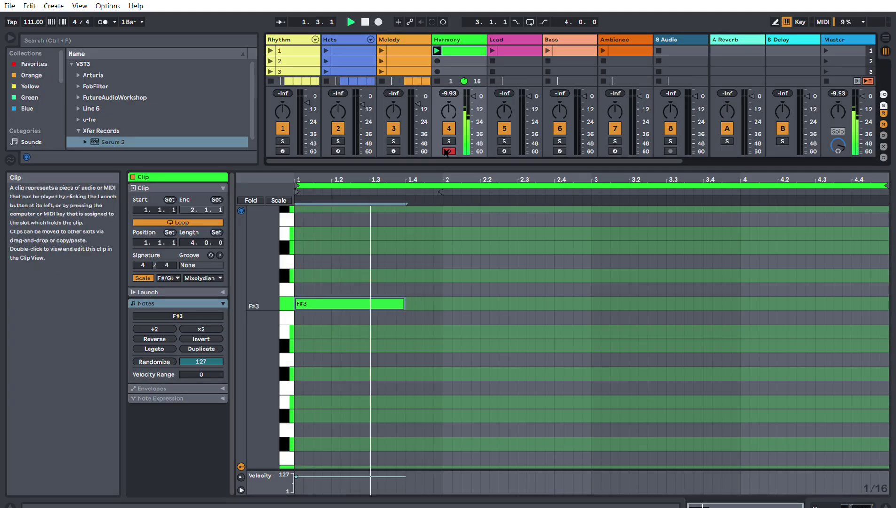
scroll(475, 301, up, 3)
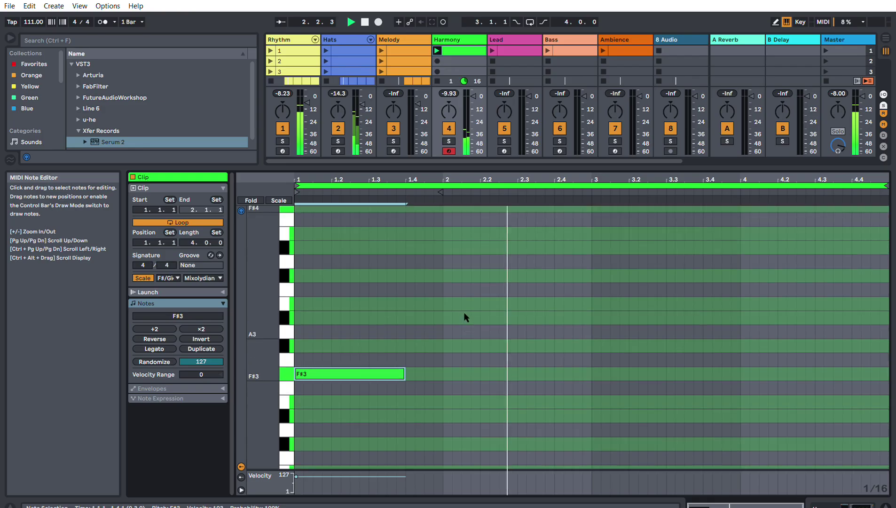
Step: Add a one-bar A#3 note in bar 2 and a one-bar G#3 note in bar 3, and extend the F#3 note to a full bar
click(446, 311)
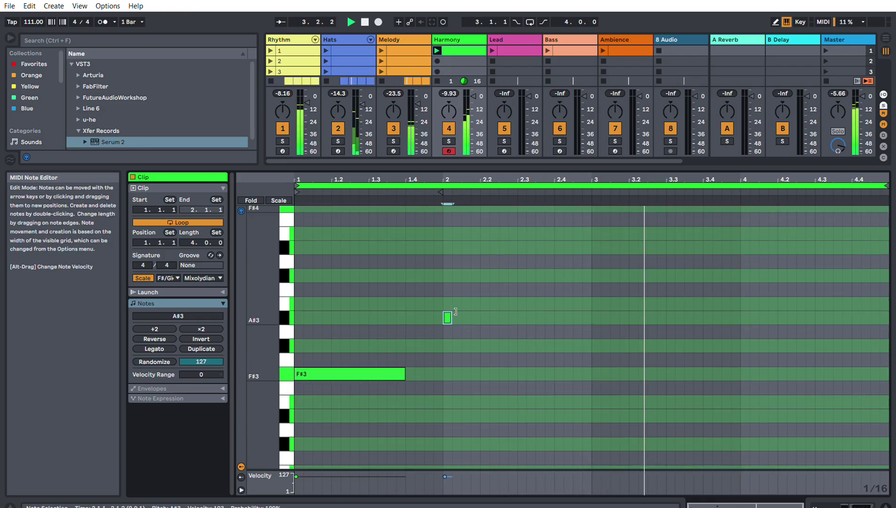
drag(445, 316, 592, 312)
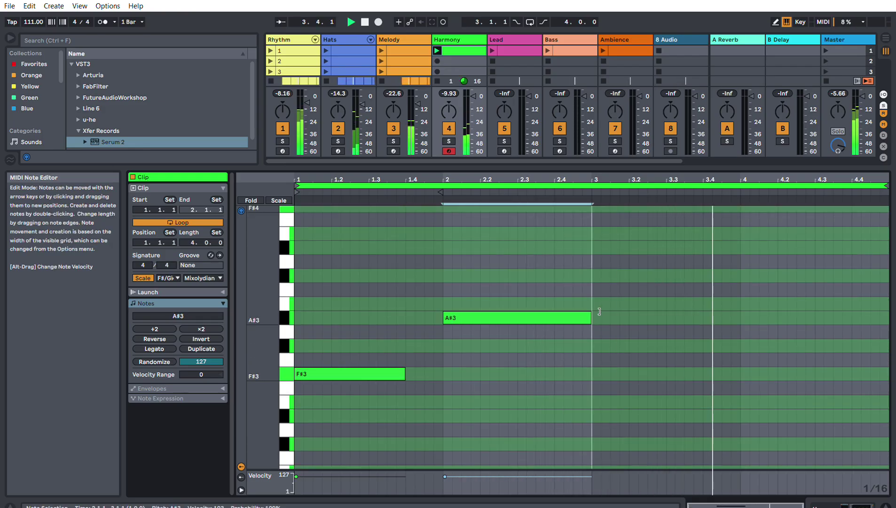
click(408, 372)
drag(409, 369, 442, 370)
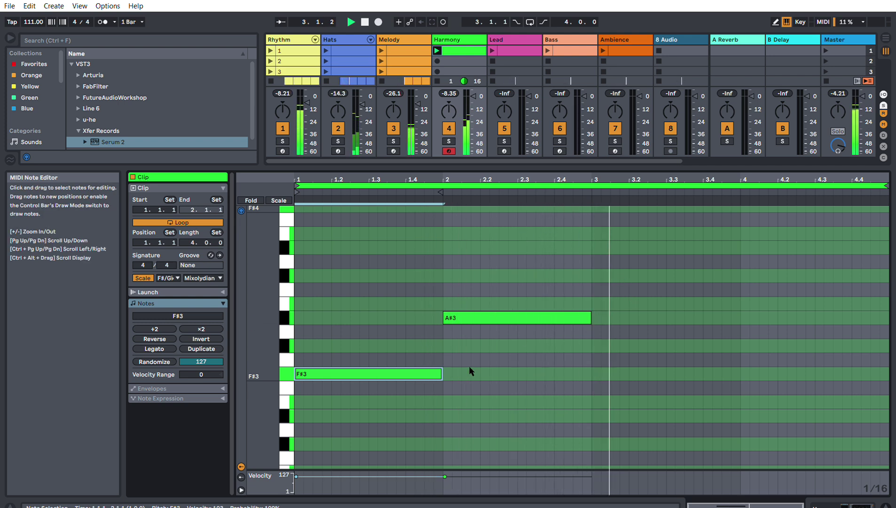
double_click(598, 346)
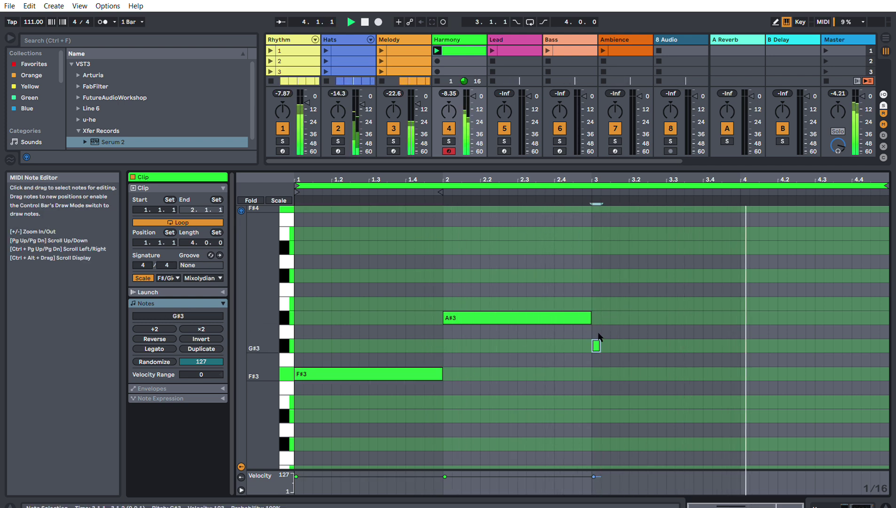
drag(603, 346, 743, 347)
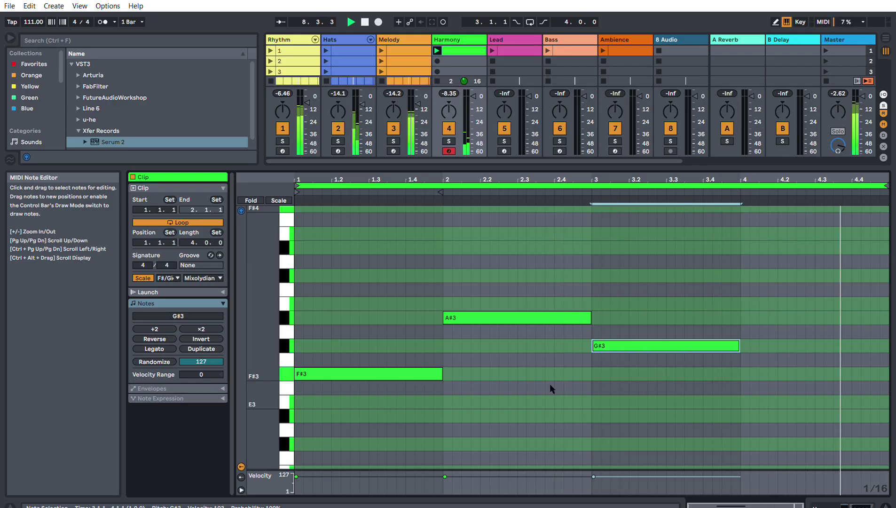
Step: Set the playback start at bar 3 in the Arrangement, play from there in Session View, and enlarge the Harmony note editor
key(Tab)
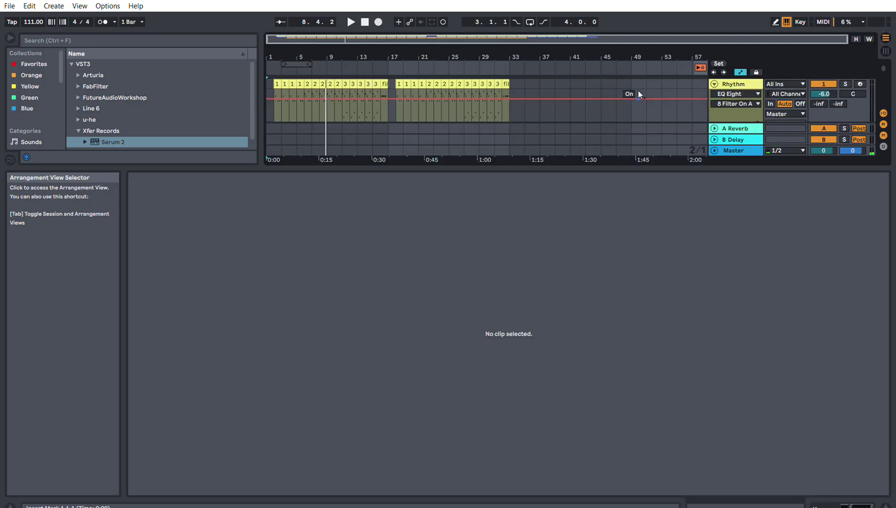
key(h)
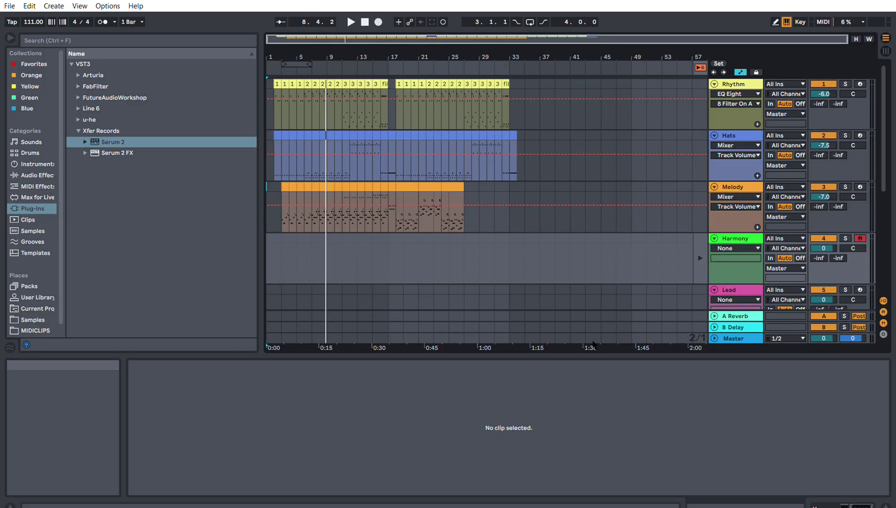
click(281, 262)
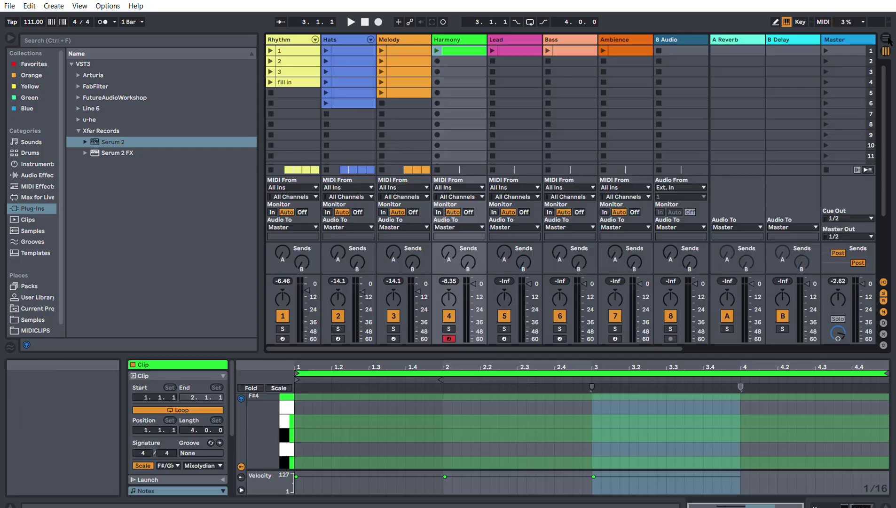
key(Tab)
key(space)
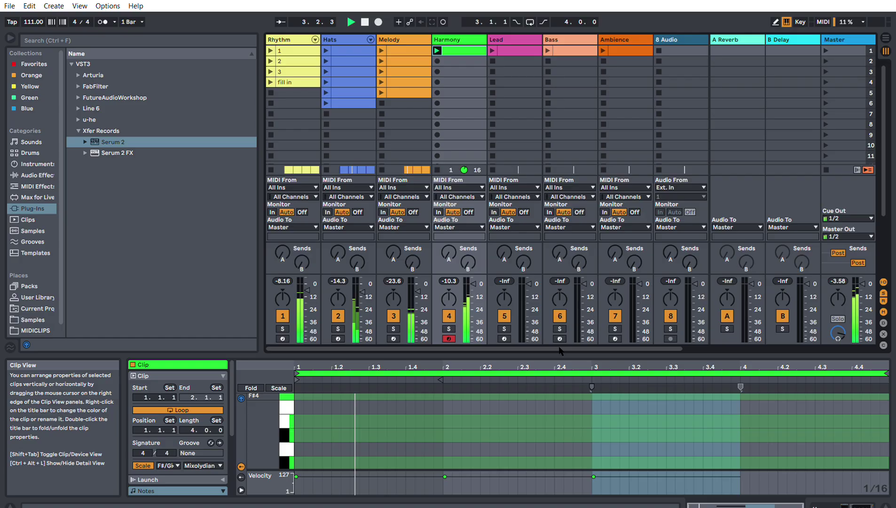
drag(593, 355, 593, 121)
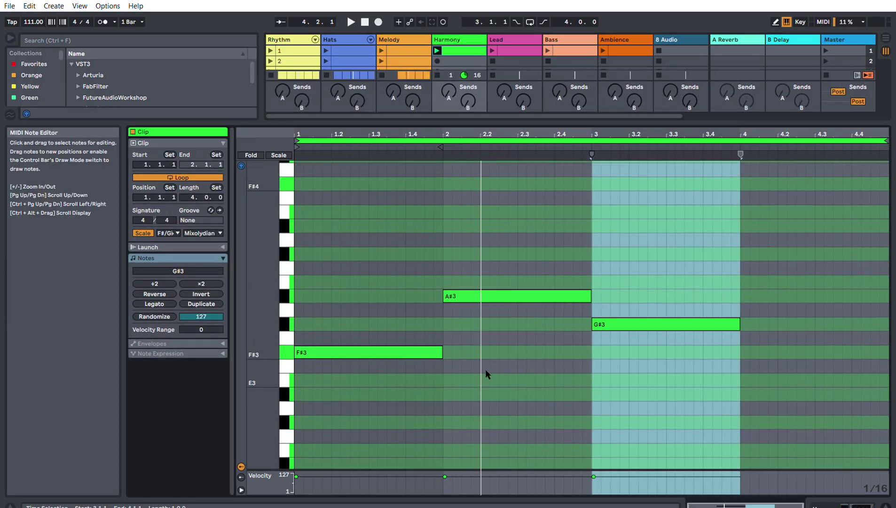
Step: Replace the long F#3 note in bar 1 with seven 1/16 F#3 notes an eighth apart, and resume playback
drag(445, 351, 309, 348)
double_click(318, 352)
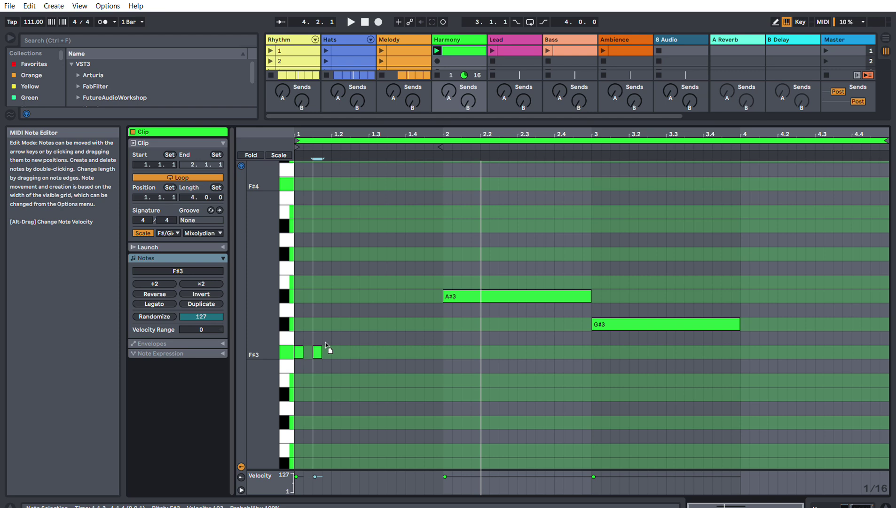
double_click(335, 352)
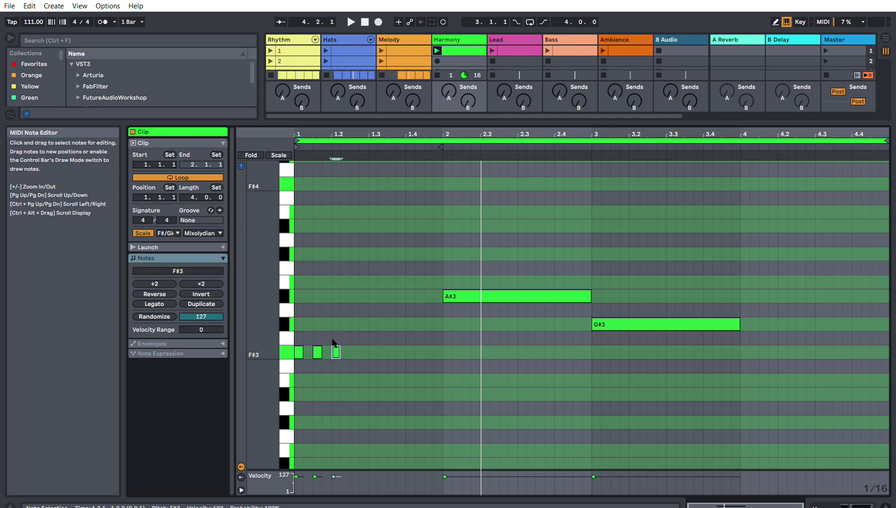
double_click(355, 351)
double_click(374, 352)
double_click(393, 352)
double_click(410, 352)
key(space)
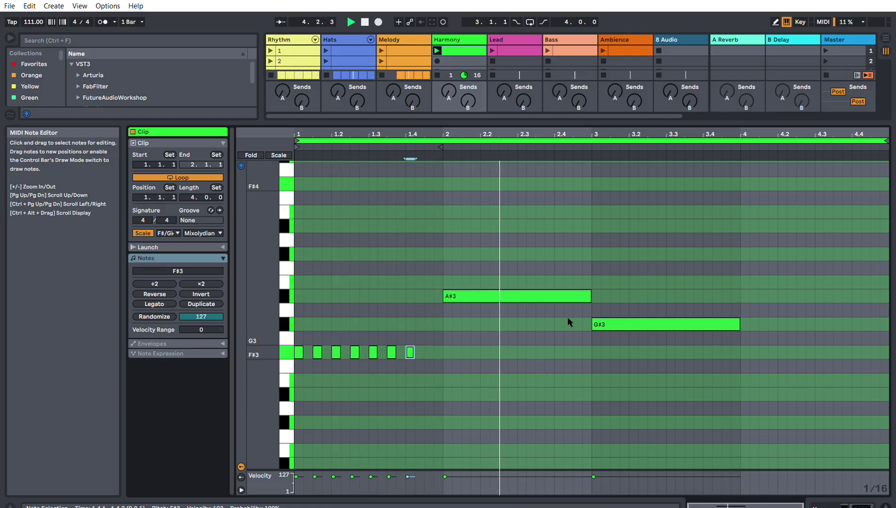
Step: Replace the long G#3 note in bar 3 with seven 1/16 G#3 notes an eighth apart, and play the clip
double_click(612, 321)
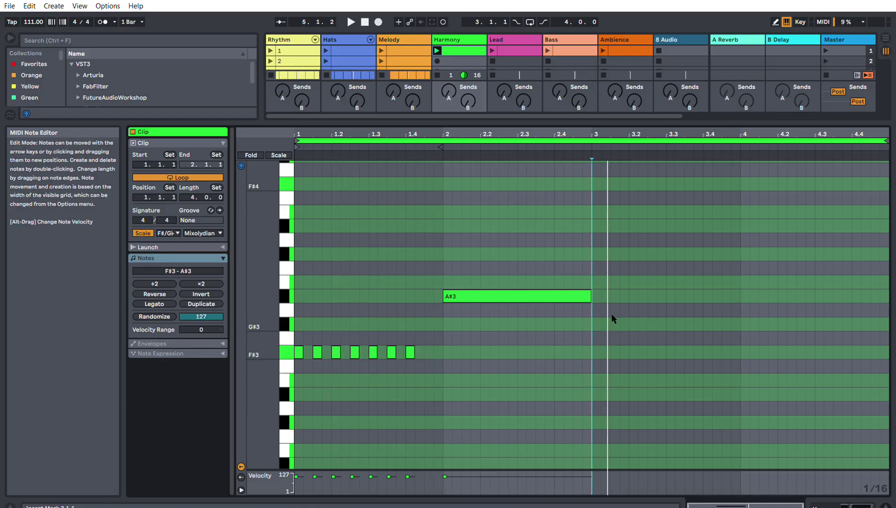
double_click(596, 323)
double_click(616, 323)
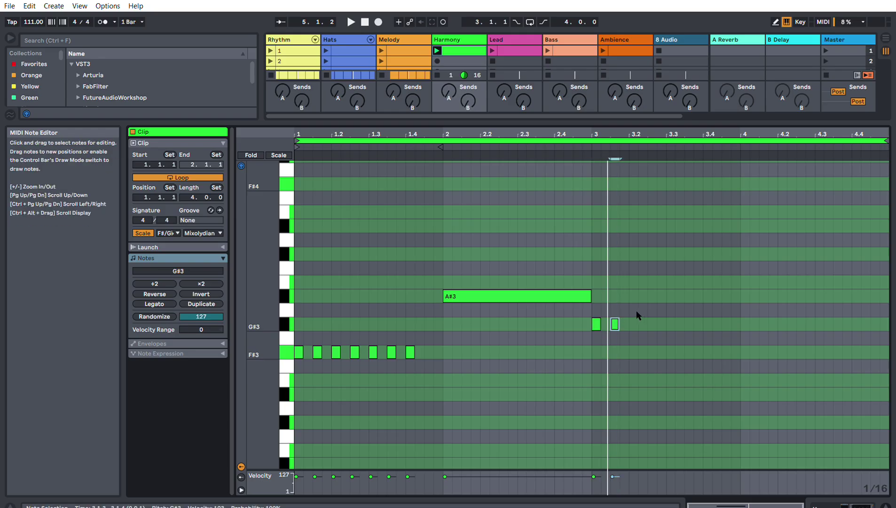
double_click(634, 323)
double_click(654, 323)
double_click(672, 323)
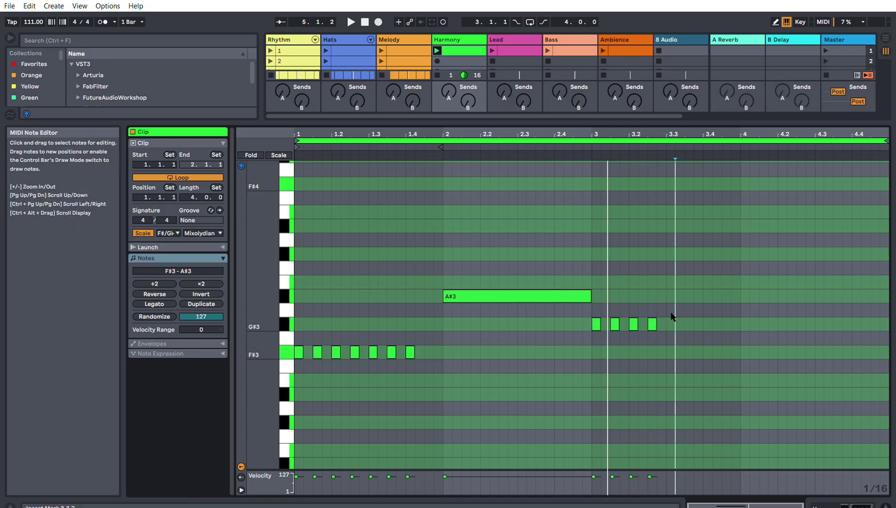
double_click(689, 323)
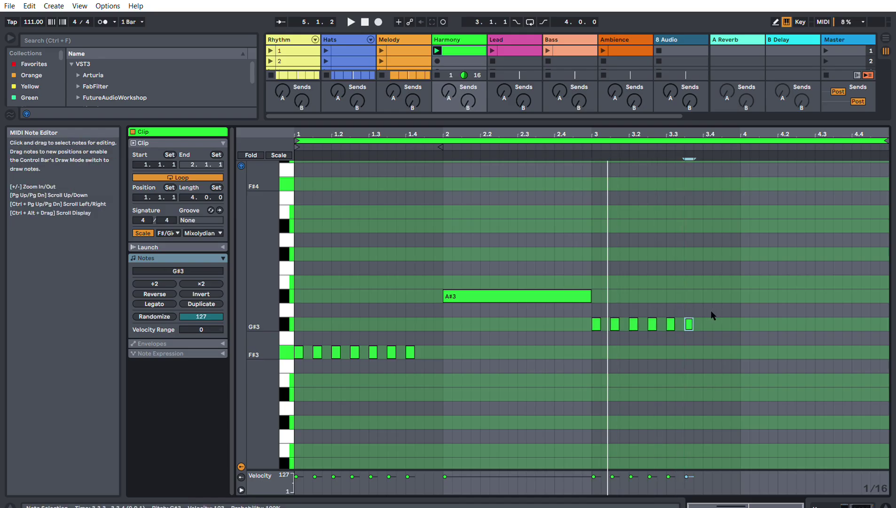
double_click(709, 323)
key(space)
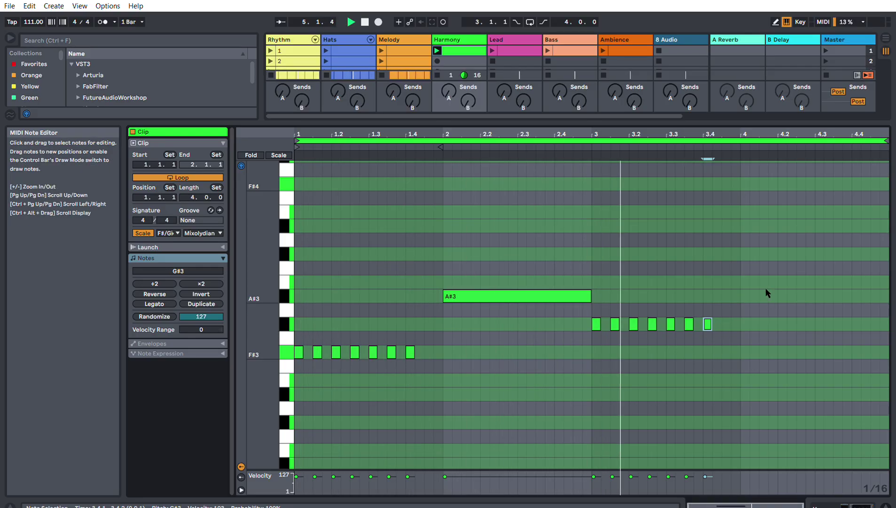
Step: Add a one-bar note in bar 4, try it at B3 during playback, and move it to C#4
click(748, 246)
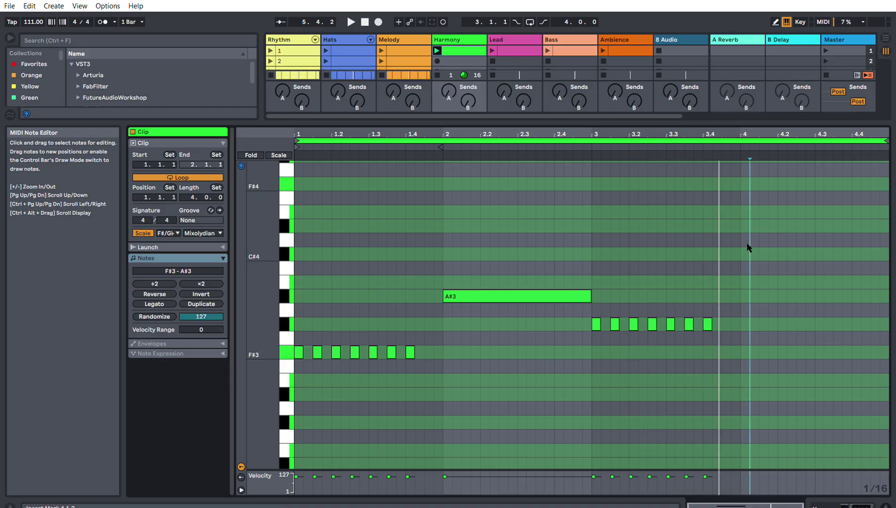
double_click(748, 247)
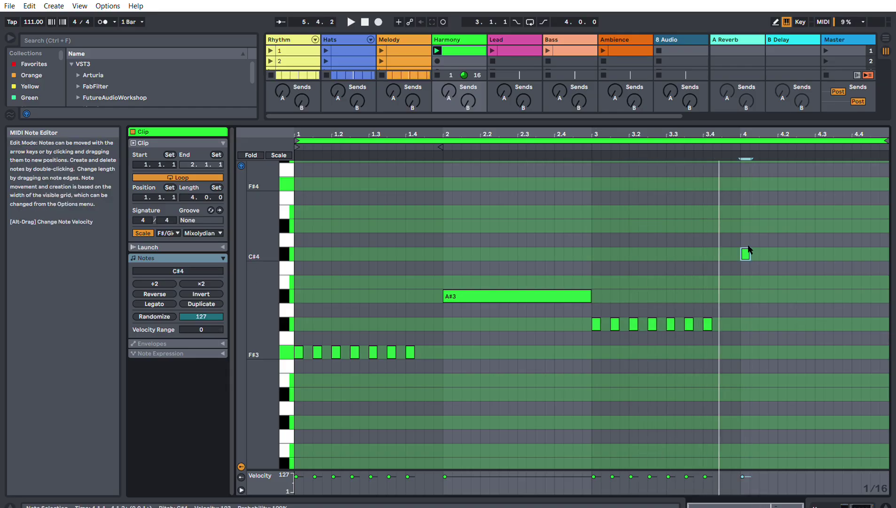
key(Down)
key(Down)
drag(748, 282, 891, 282)
key(space)
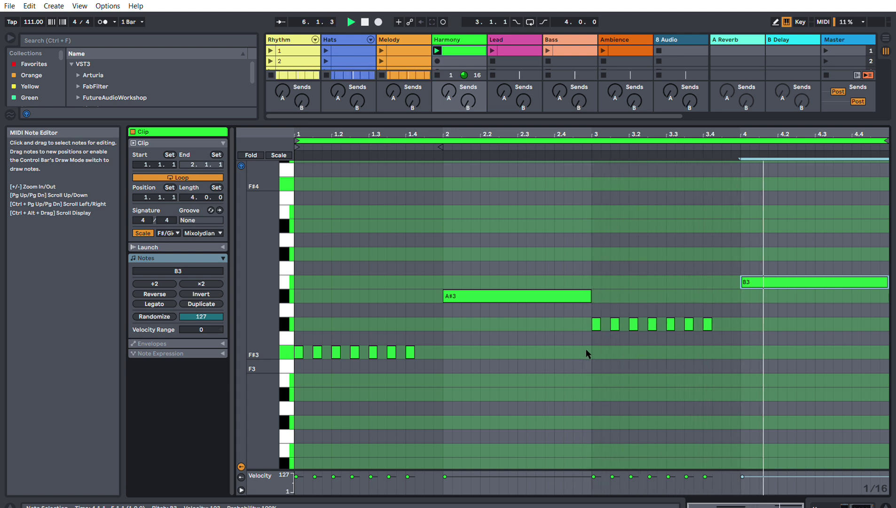
drag(762, 281, 762, 244)
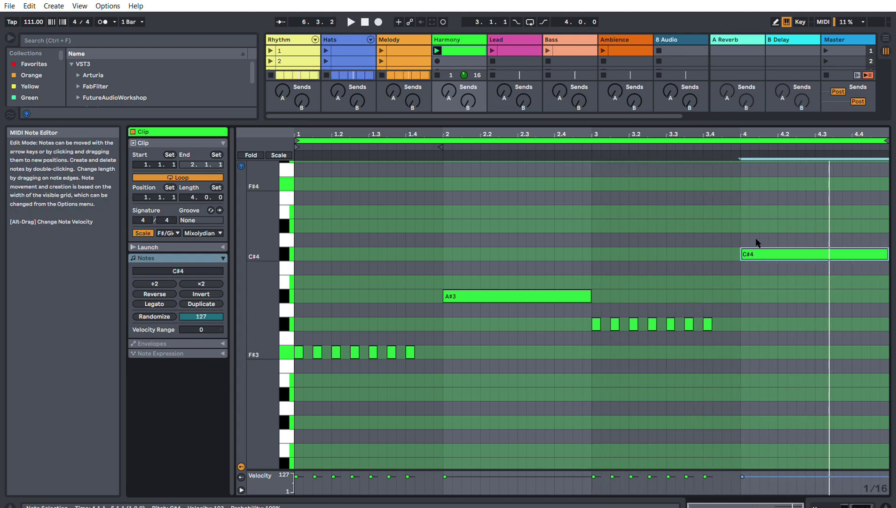
Step: Place four short D#4 notes above the A#3 note in bar 2, one on each beat
scroll(756, 292, up, 2)
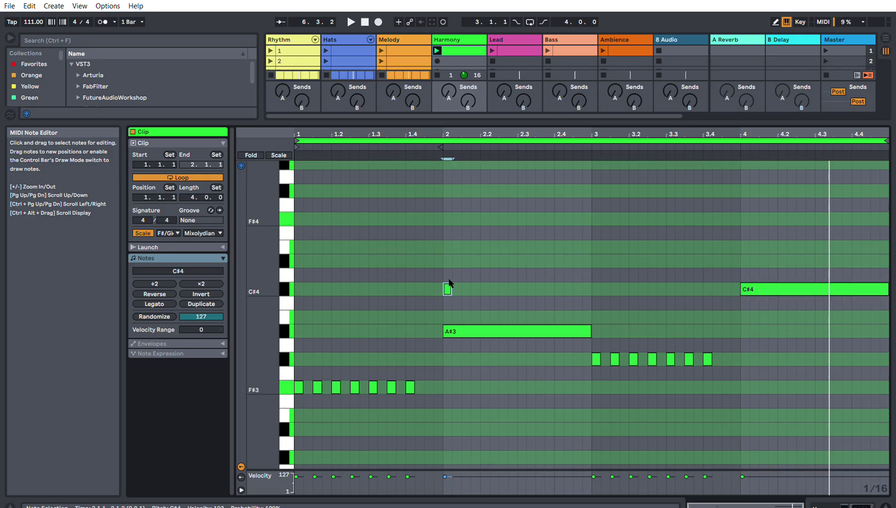
double_click(448, 287)
drag(447, 287, 454, 258)
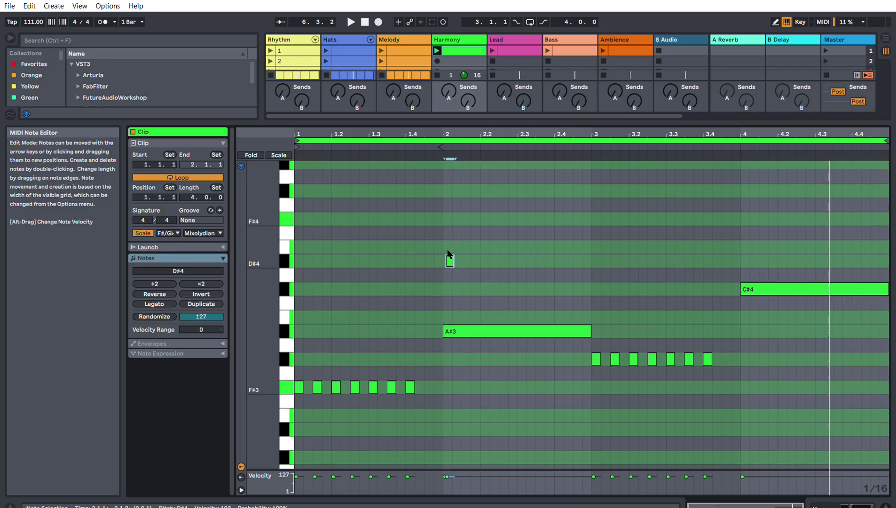
click(486, 256)
key(ctrl+v)
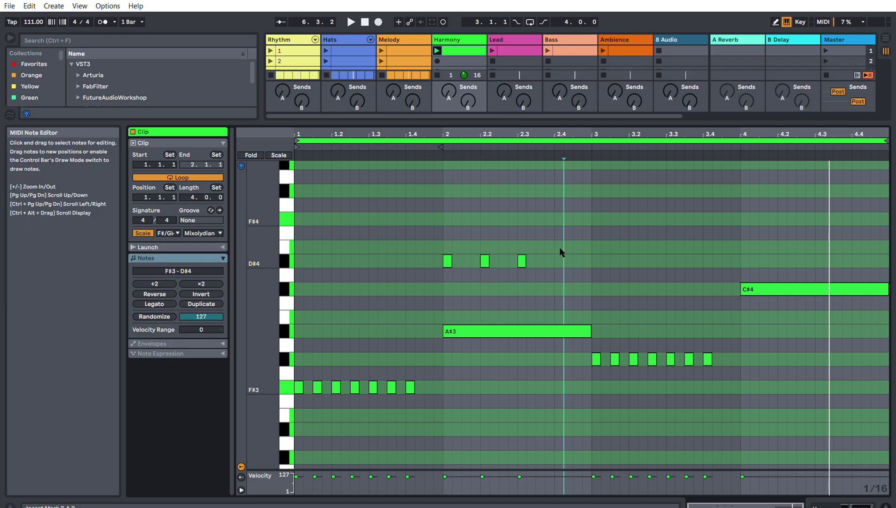
key(ctrl+v)
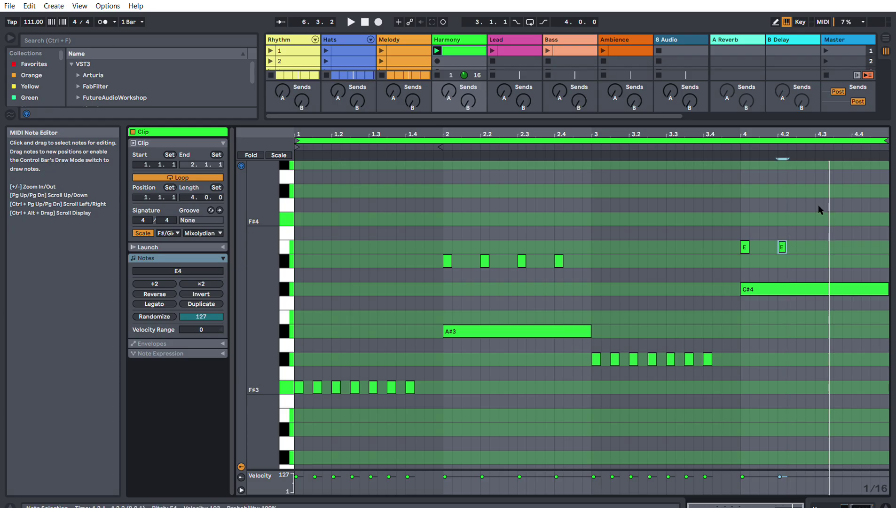
Step: Build a rising line of short notes in bar 4, E4, E4, F#4, G#4 and B4, and play the clip
key(ctrl+v)
key(Up)
key(ctrl+v)
key(Up)
scroll(872, 186, up, 1)
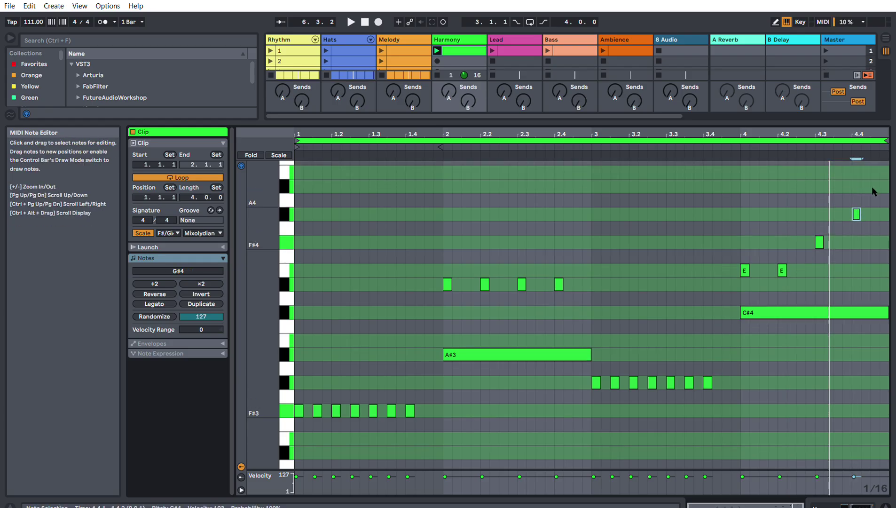
scroll(873, 186, up, 1)
key(ctrl+v)
key(Up)
key(Up)
key(space)
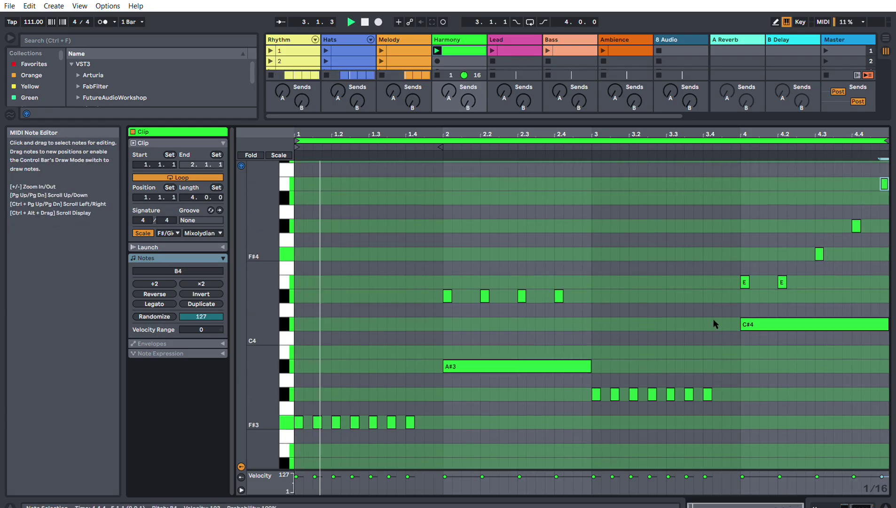
Step: Listen through the pattern and lower the long C#4 note in bar 4 by an octave to C#3
scroll(634, 317, down, 7)
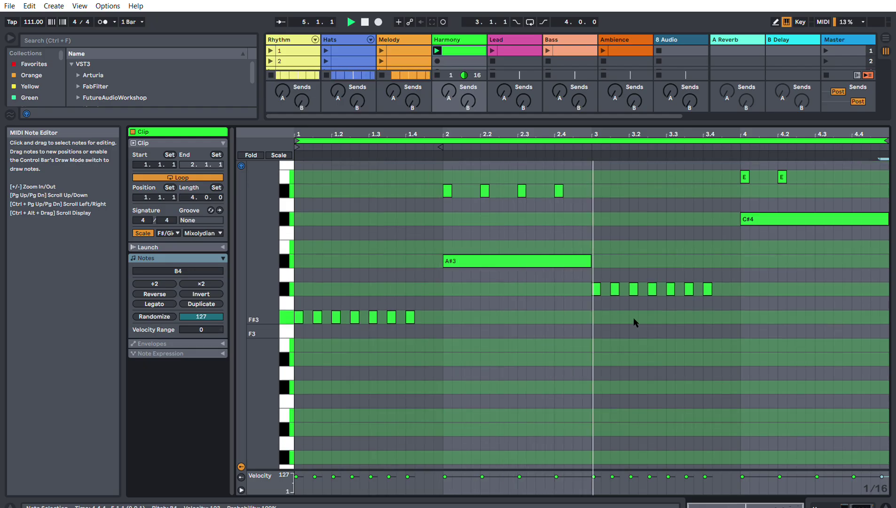
scroll(634, 317, up, 5)
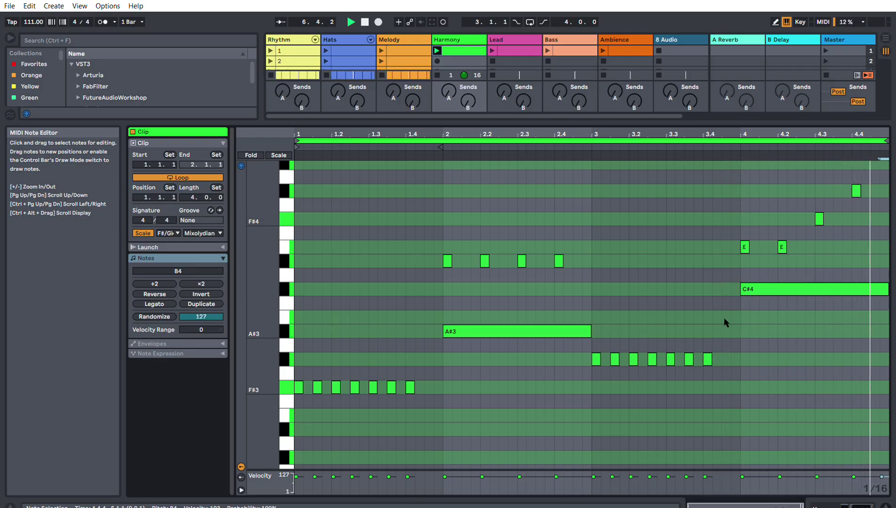
click(803, 288)
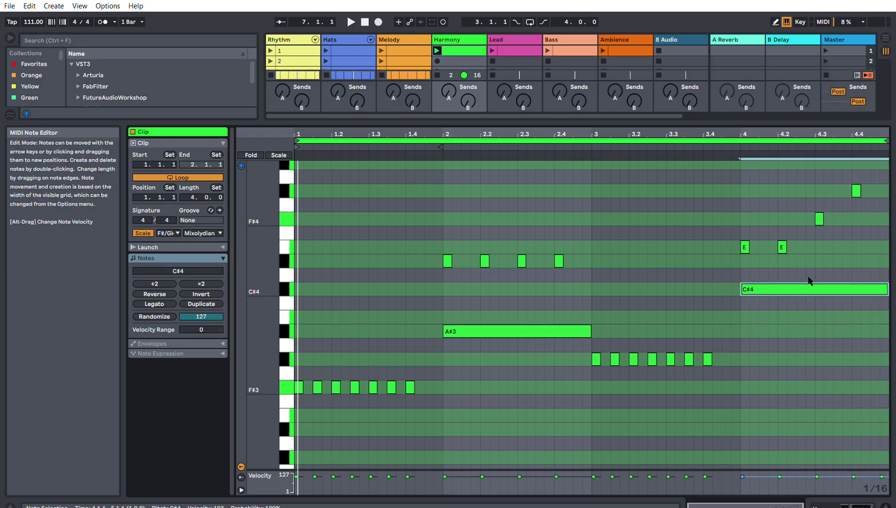
key(shift+Down)
scroll(517, 265, down, 2)
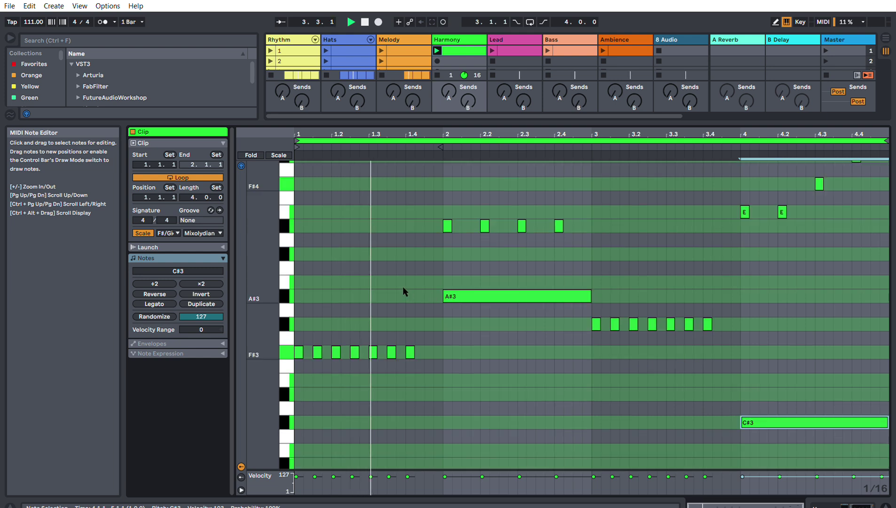
Step: Lower the long A#3 note in bar 2 by an octave to A#2 and listen to the pattern
click(474, 292)
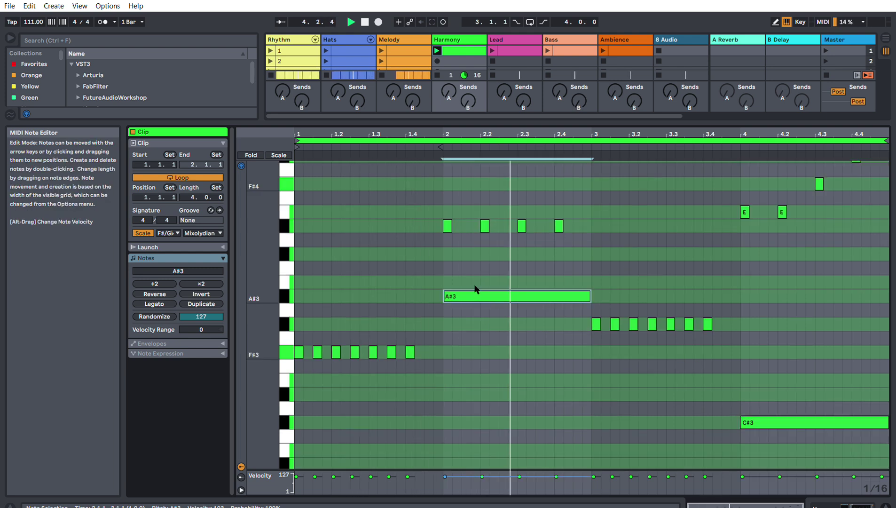
key(shift+Down)
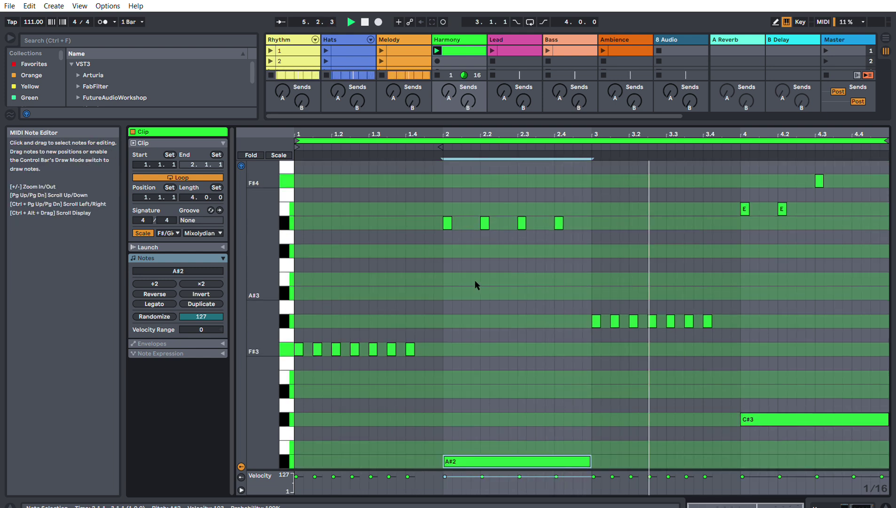
scroll(614, 349, up, 5)
scroll(615, 349, down, 2)
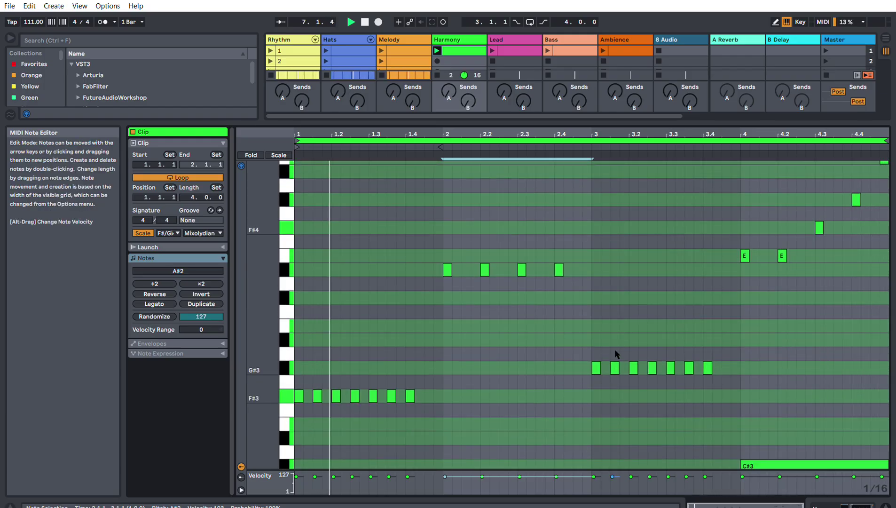
scroll(615, 349, down, 3)
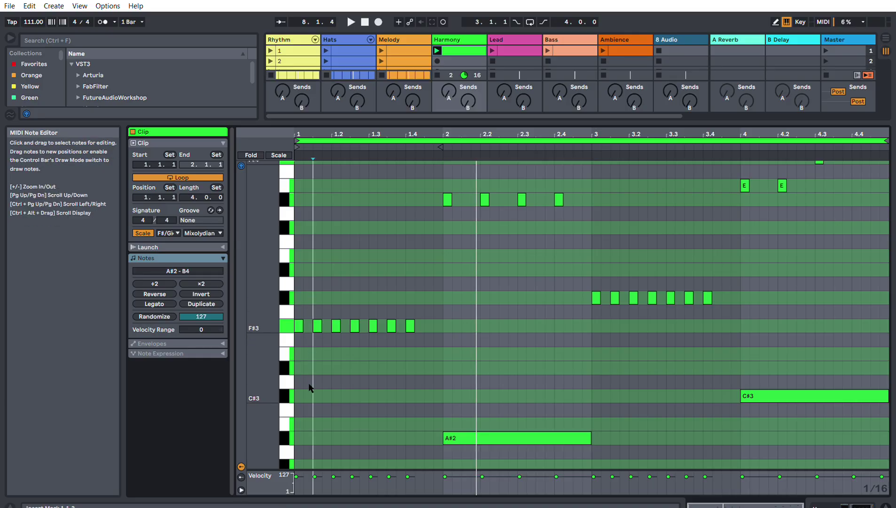
Step: Add seven short C#3 notes in bar 1, placed in the gaps between the repeated F#3 notes
double_click(309, 396)
click(331, 389)
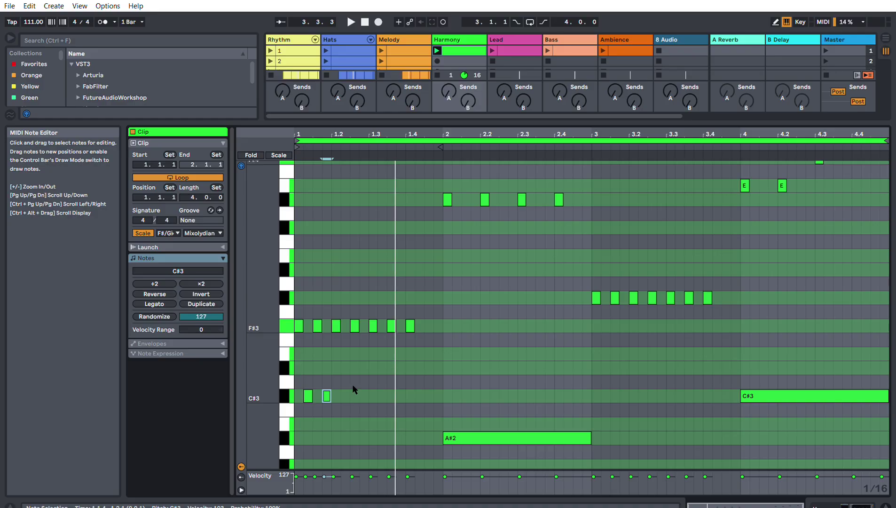
double_click(346, 395)
double_click(381, 394)
double_click(401, 395)
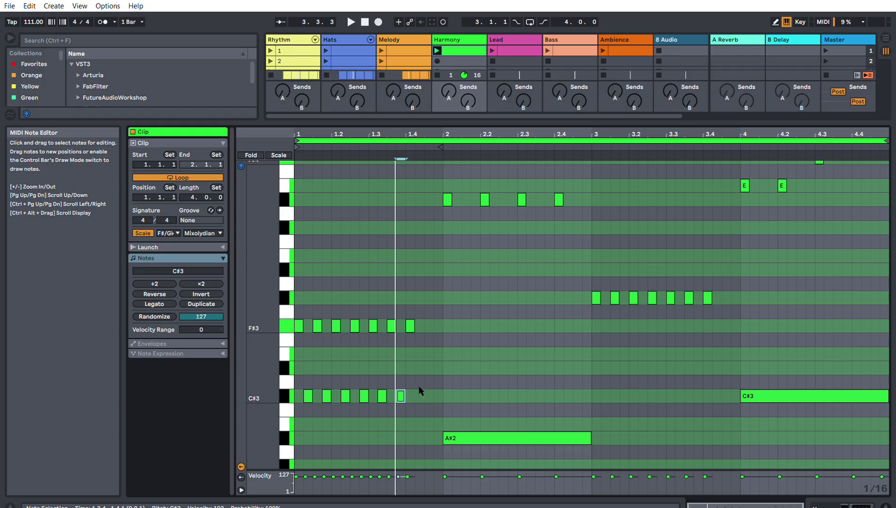
double_click(419, 395)
key(space)
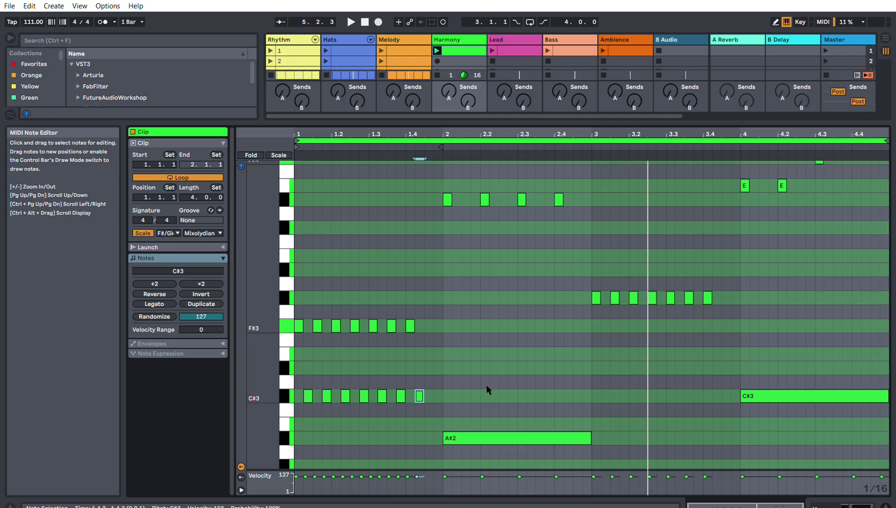
Step: Copy the seven short C#3 notes from bar 1 into bar 3 at B2 and play the clip
drag(301, 379, 388, 388)
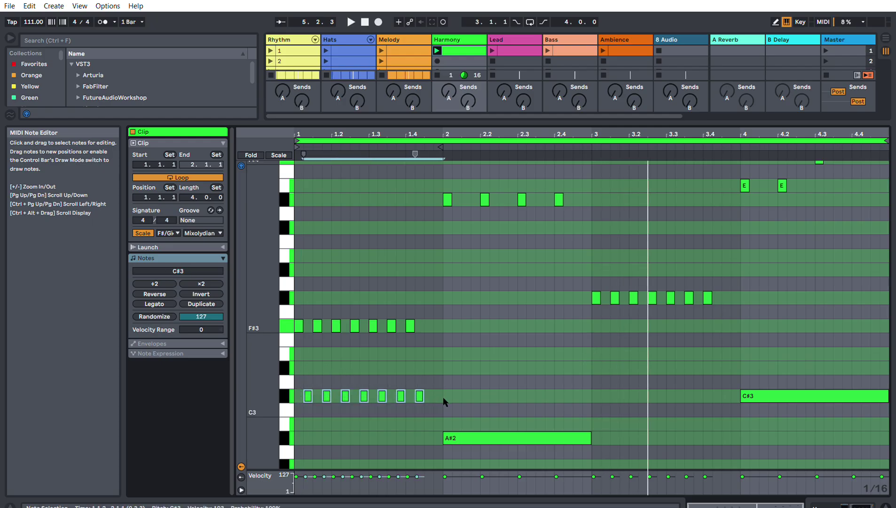
drag(316, 394, 607, 414)
key(space)
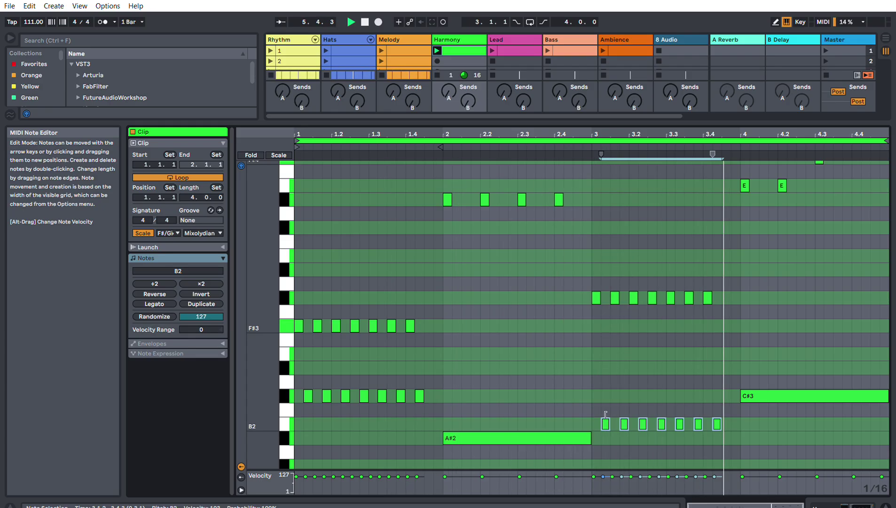
scroll(561, 362, up, 5)
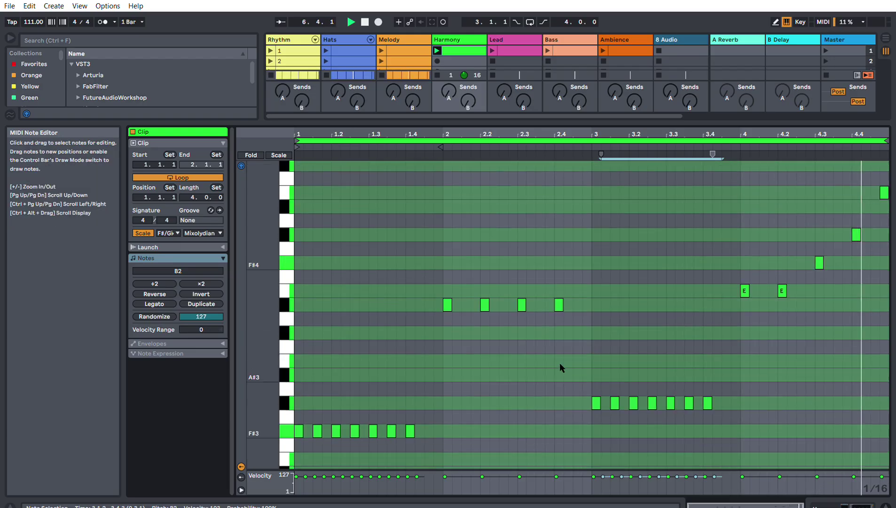
scroll(526, 356, down, 4)
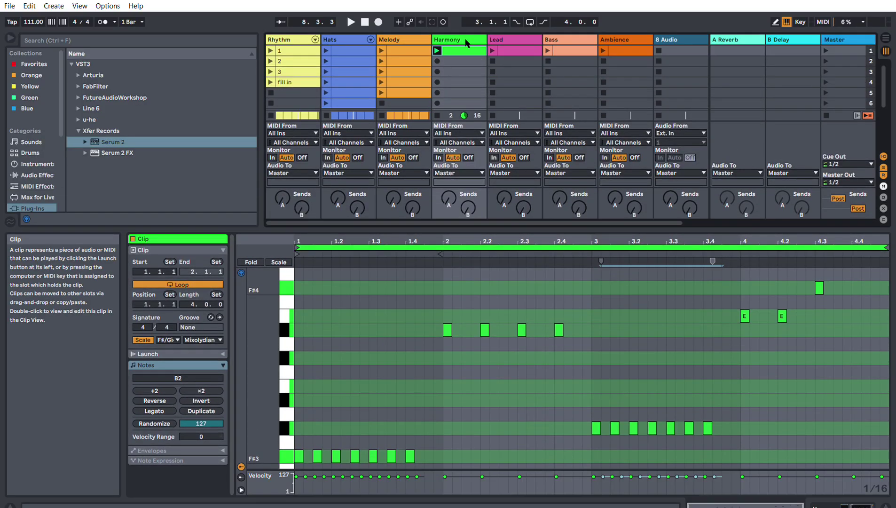
Step: Switch to the arrangement, review the Hats, Melody and Harmony tracks, and start playback near the beginning
click(885, 38)
scroll(524, 130, down, 3)
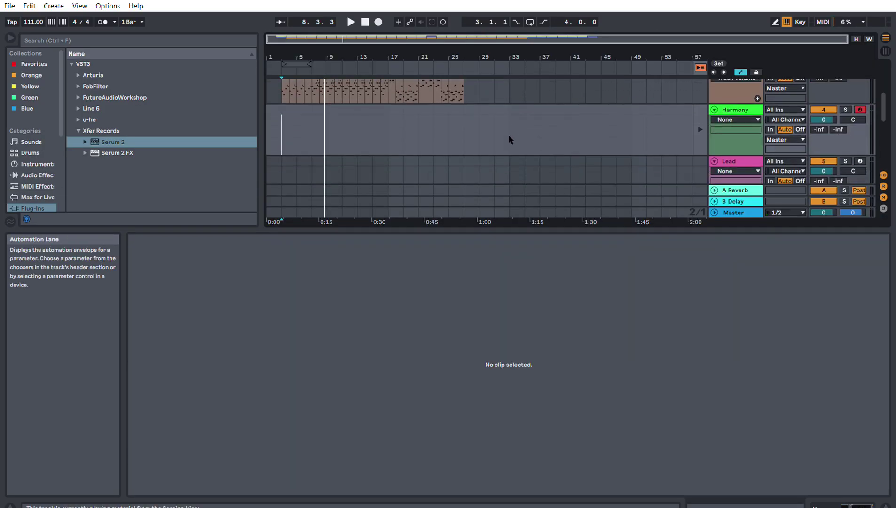
scroll(429, 158, up, 3)
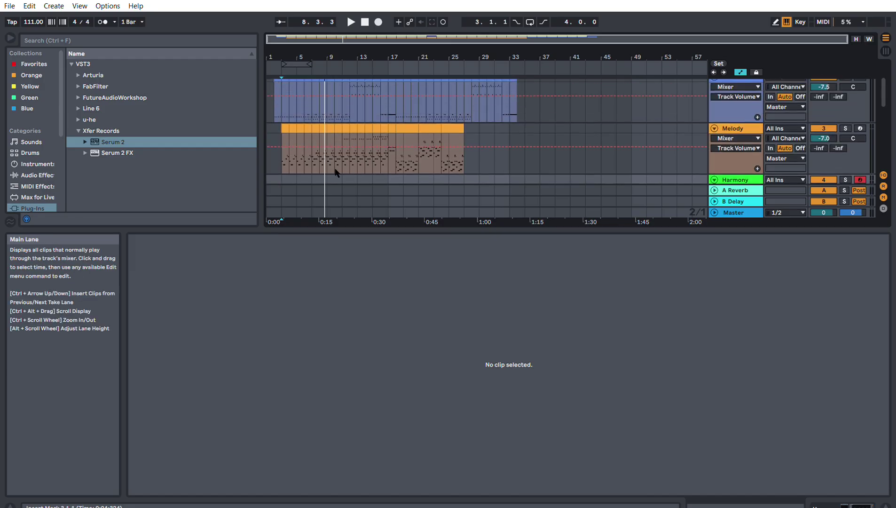
scroll(347, 153, up, 2)
scroll(350, 137, down, 1)
key(space)
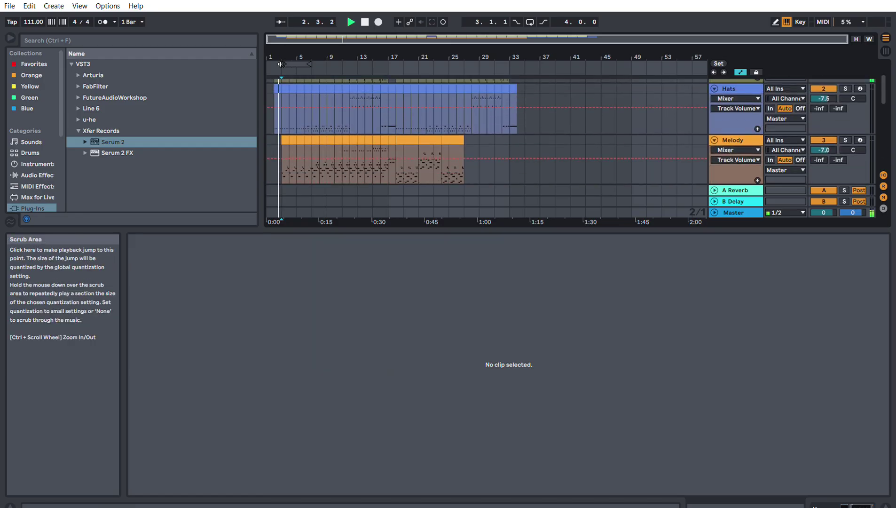
Step: Paste the four-bar Harmony clip into the Harmony track at bar 11 and move it to bar 13
scroll(374, 124, up, 1)
scroll(370, 123, down, 2)
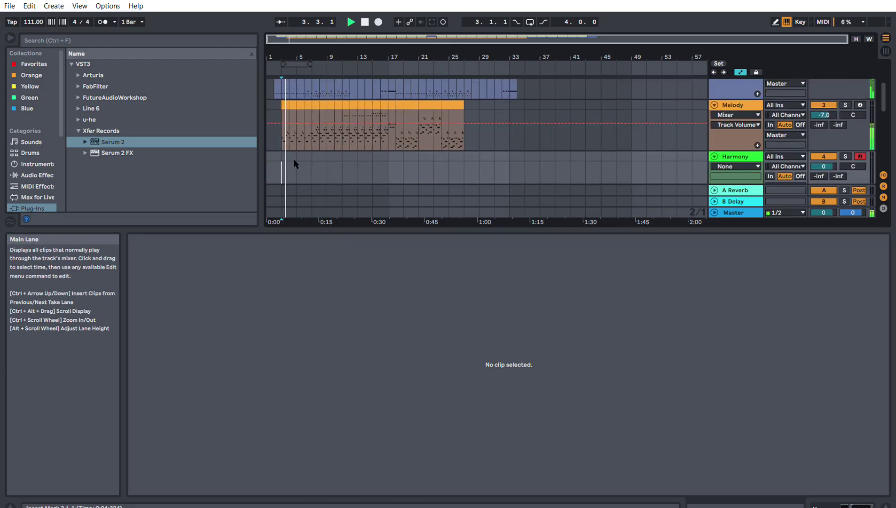
scroll(310, 159, down, 1)
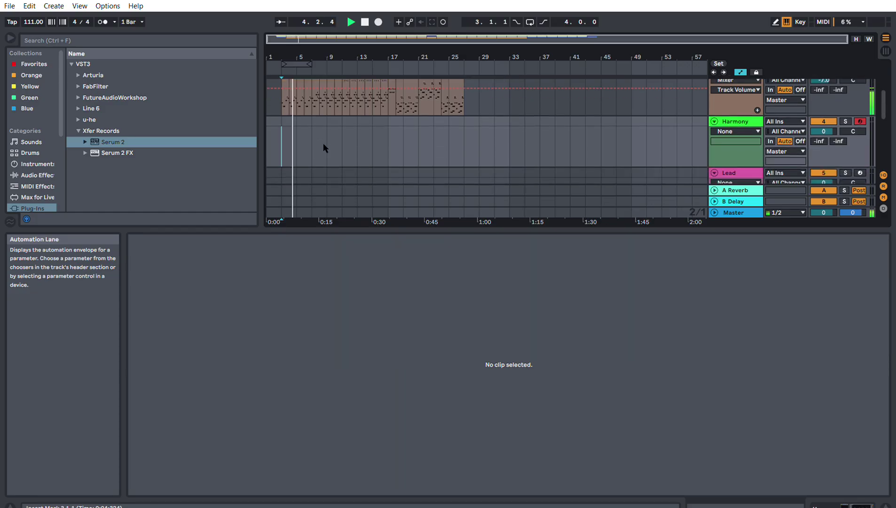
scroll(323, 148, up, 1)
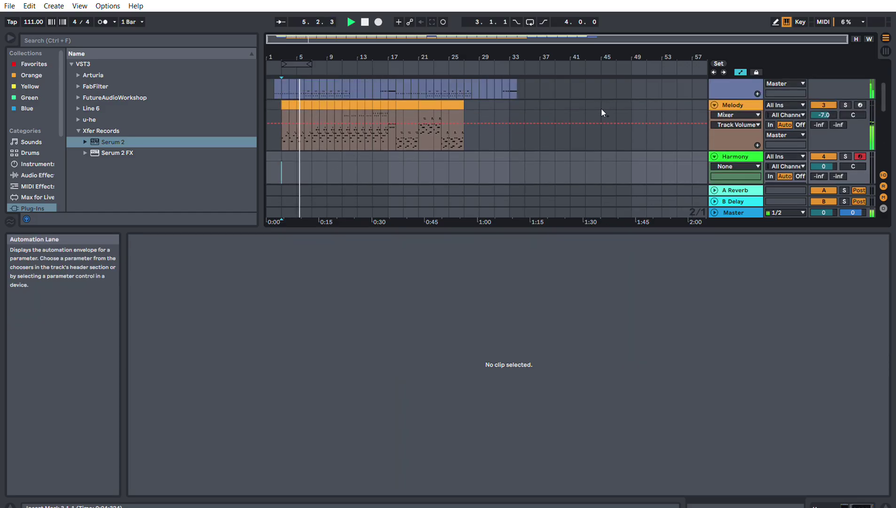
scroll(347, 153, down, 1)
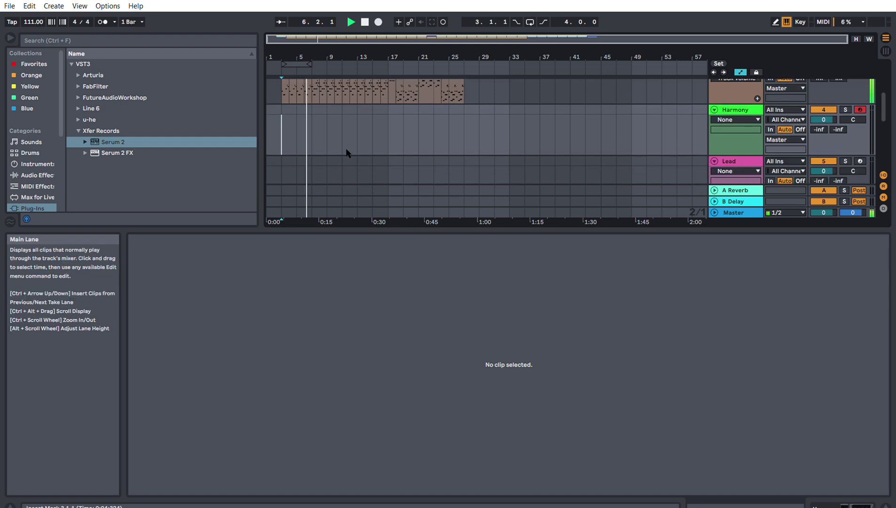
key(ctrl+v)
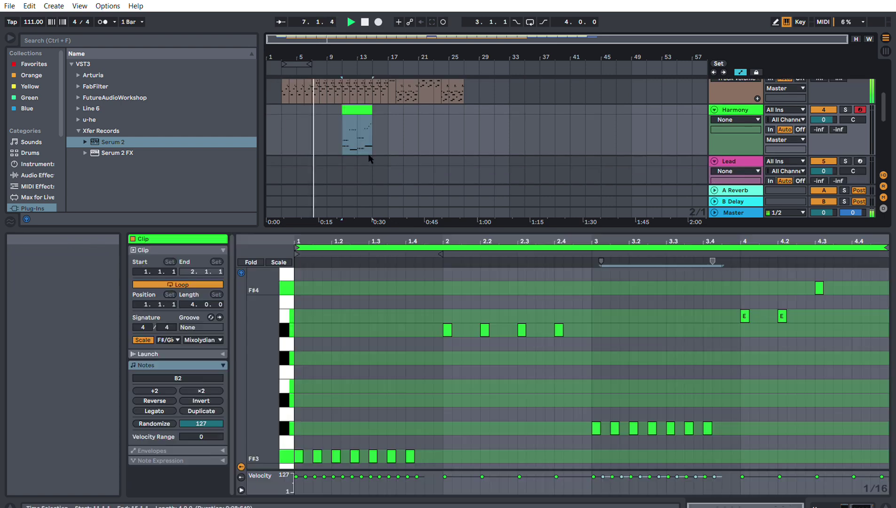
scroll(375, 152, up, 1)
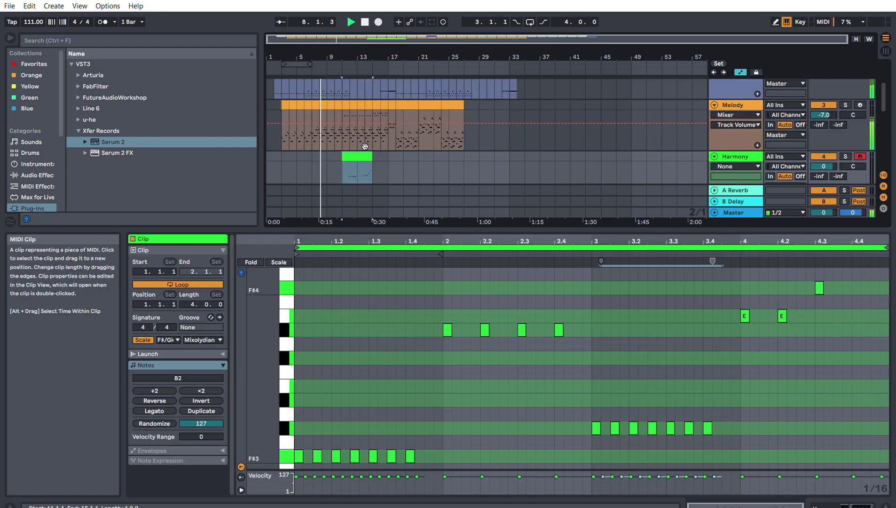
drag(366, 156, 381, 155)
Step: Examine how the Harmony clip lines up with the Hats and Melody parts while the arrangement plays
scroll(381, 109, up, 1)
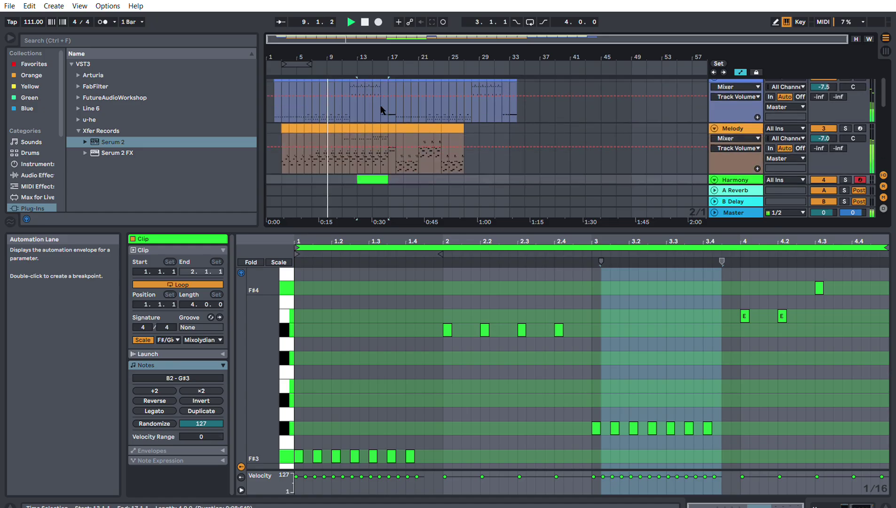
scroll(381, 110, down, 2)
scroll(370, 150, up, 2)
scroll(374, 123, down, 2)
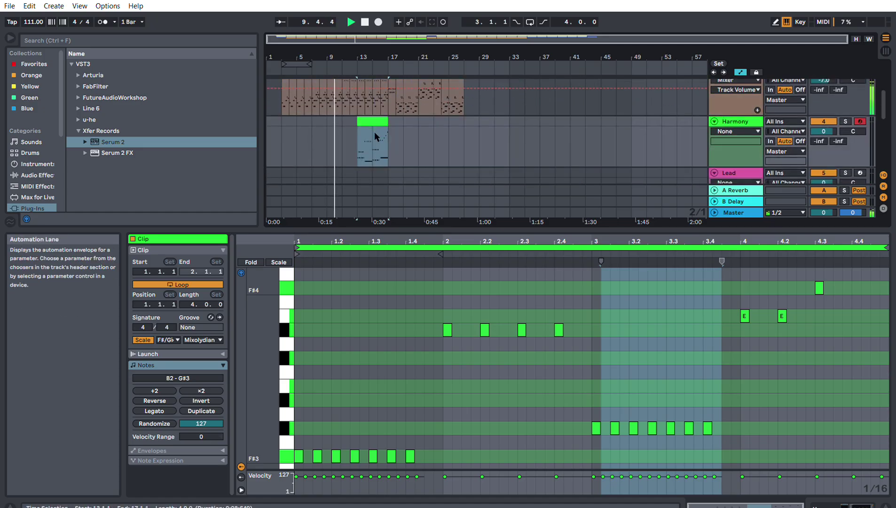
scroll(375, 137, up, 2)
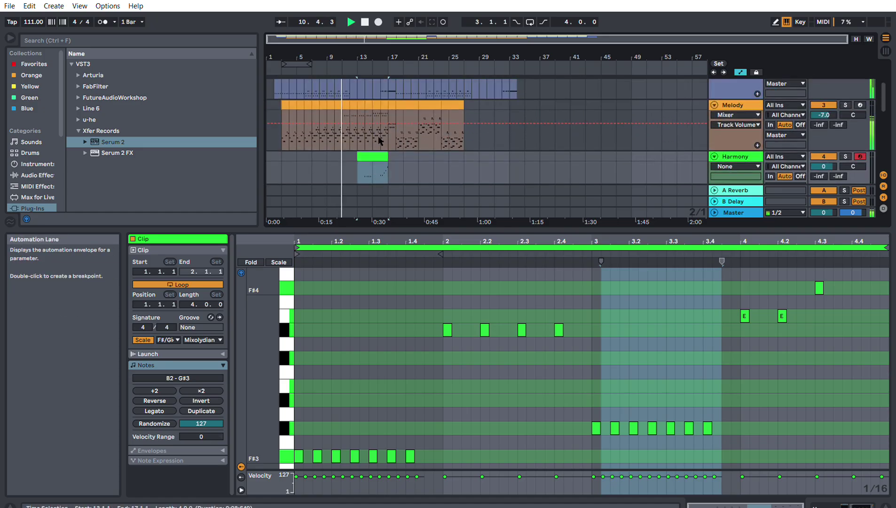
scroll(380, 140, down, 3)
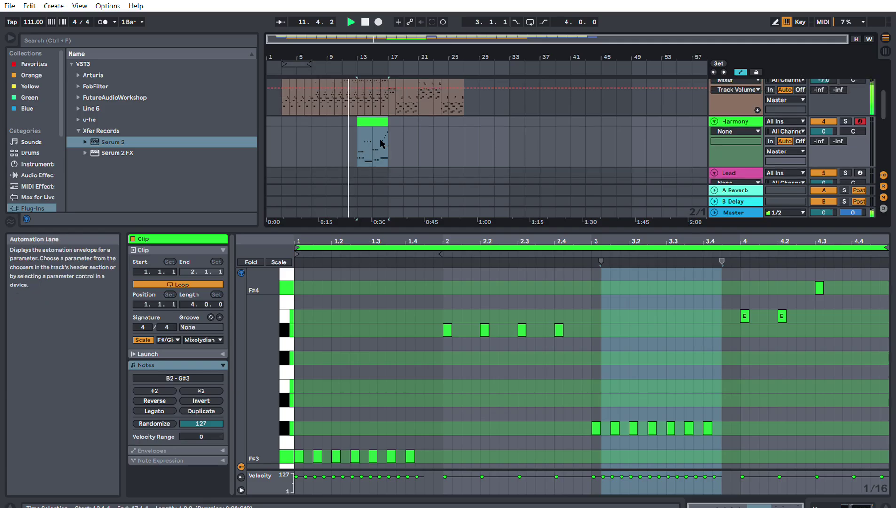
scroll(380, 140, up, 1)
scroll(380, 139, down, 2)
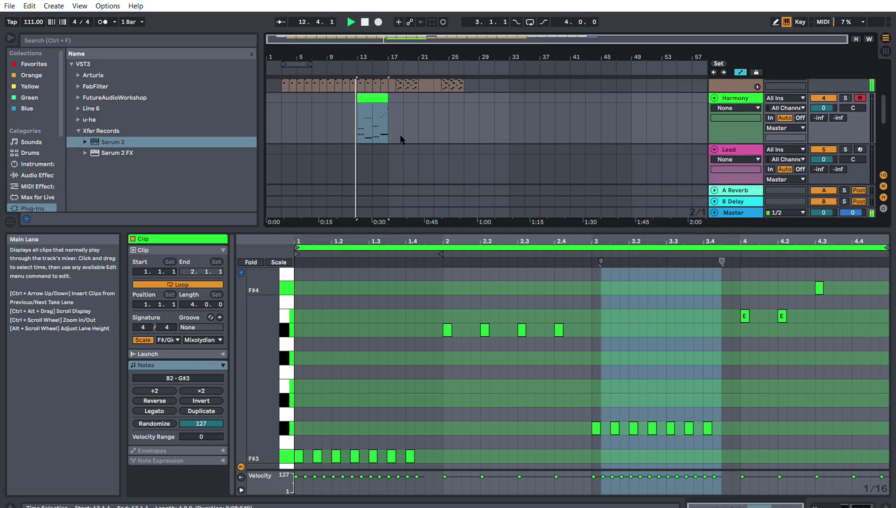
scroll(402, 140, up, 3)
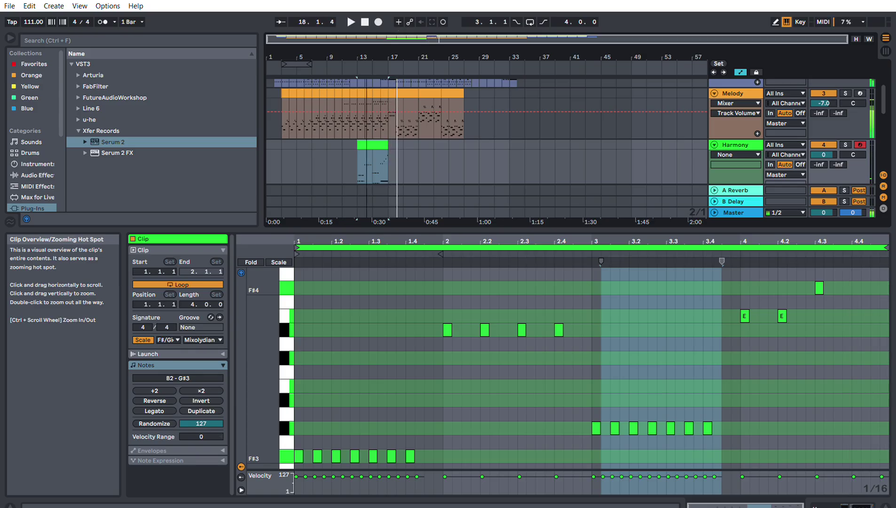
Step: Move the four-bar Harmony clip to start at bar 14 and listen to it with the Melody
drag(385, 37, 420, 140)
click(365, 57)
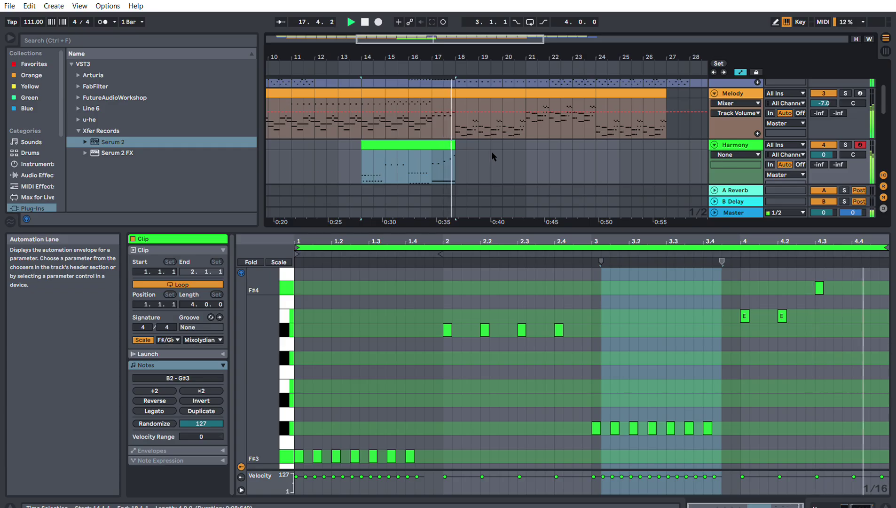
scroll(480, 150, down, 3)
scroll(473, 144, up, 2)
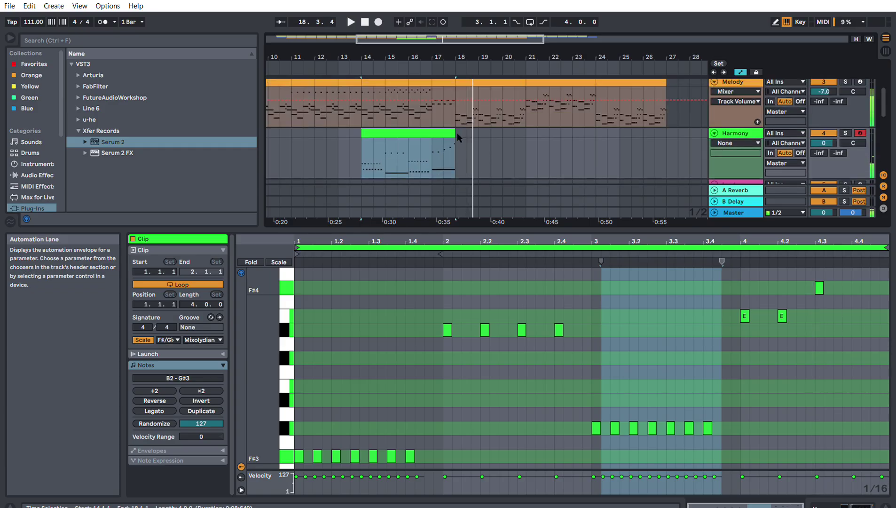
Step: Split the Harmony clip at bars 16 and 17 and copy the bar 16 section to bar 18
click(433, 153)
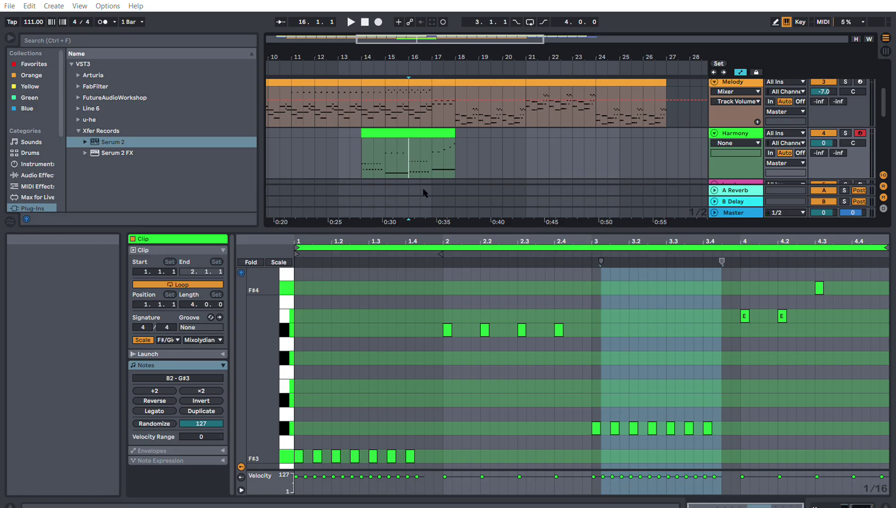
click(434, 155)
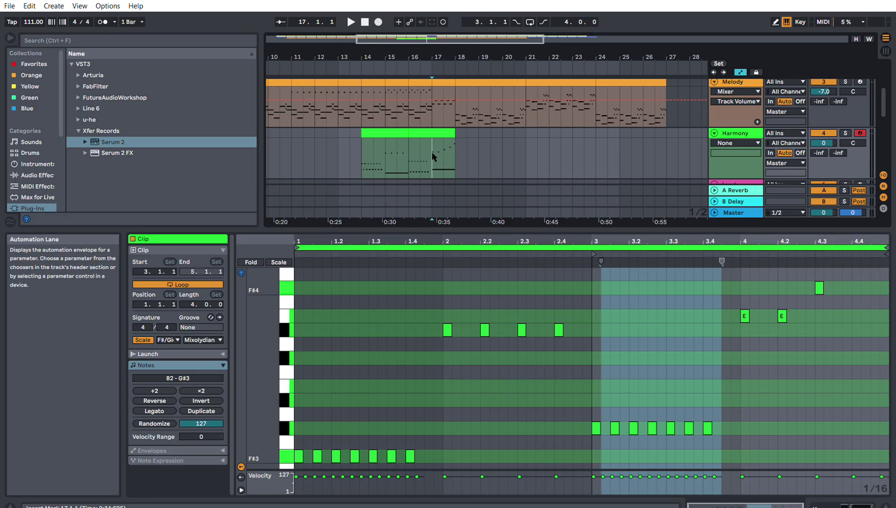
drag(421, 155, 480, 153)
key(ctrl+z)
key(ctrl+z)
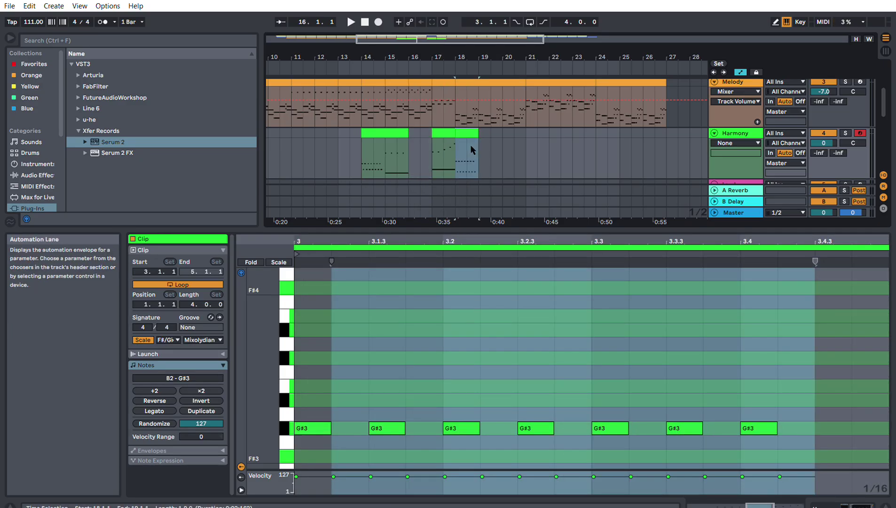
click(408, 154)
key(ctrl+y)
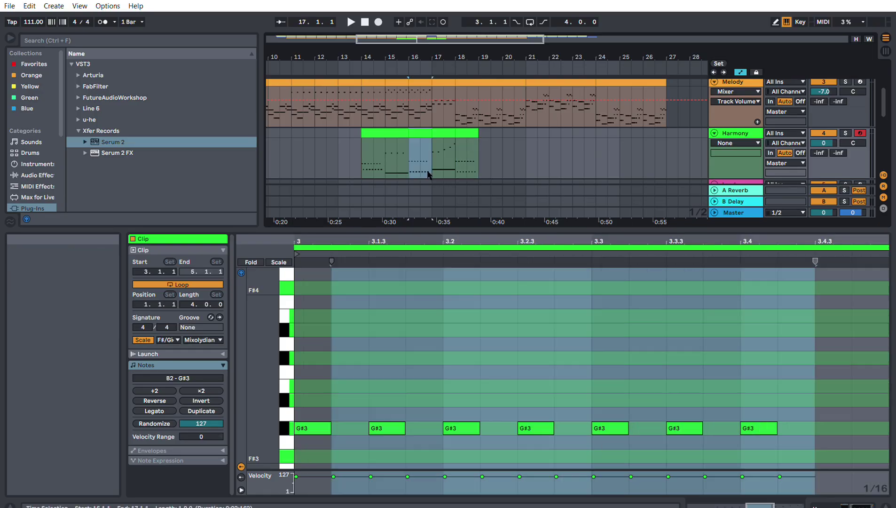
Step: Duplicate the one-bar Harmony clip at bar 18 four times to fill bars 19 to 22, and play the arrangement
click(475, 128)
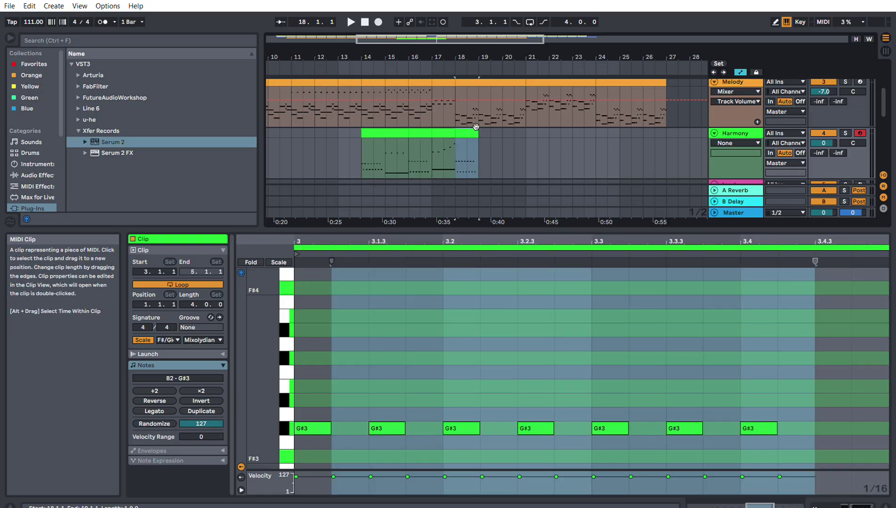
key(ctrl+d)
key(ctrl+d)
key(ctrl+d)
key(ctrl+d)
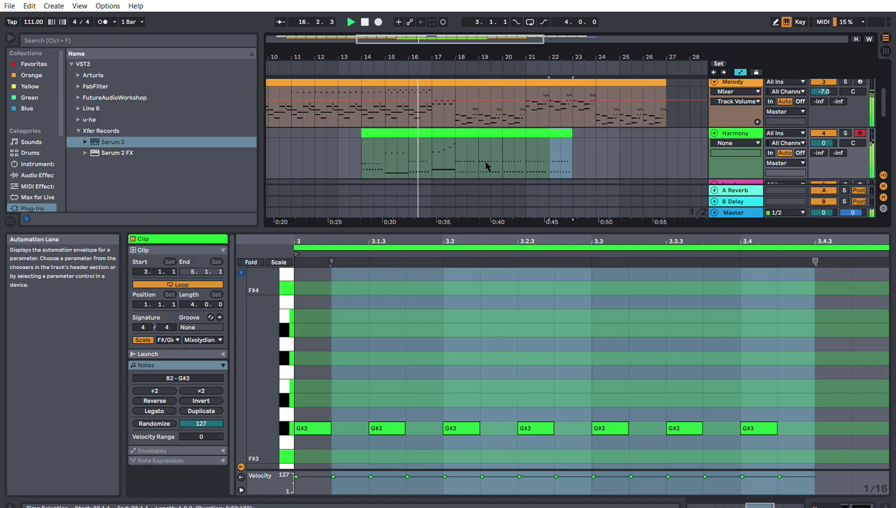
scroll(487, 166, up, 2)
double_click(541, 38)
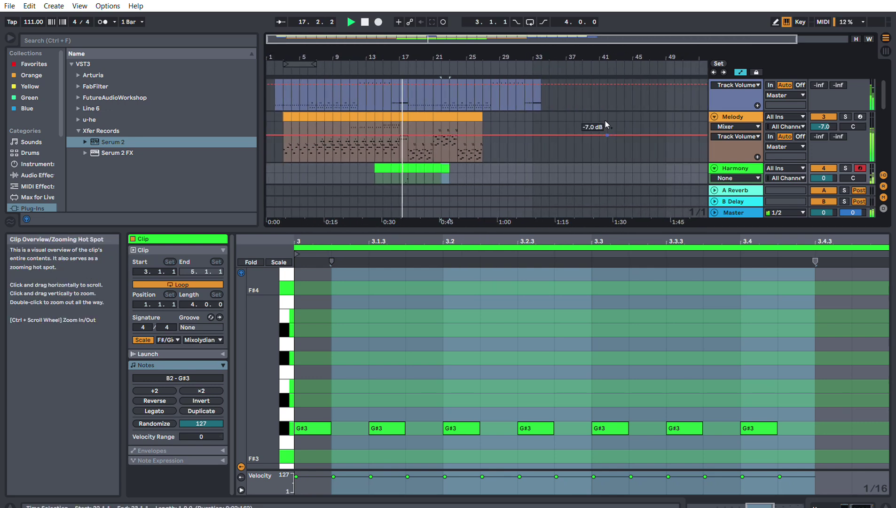
Step: Copy the two-bar Harmony clip at bar 14 to bar 21 and duplicate it twice to fill bars 23 to 26
scroll(606, 124, down, 2)
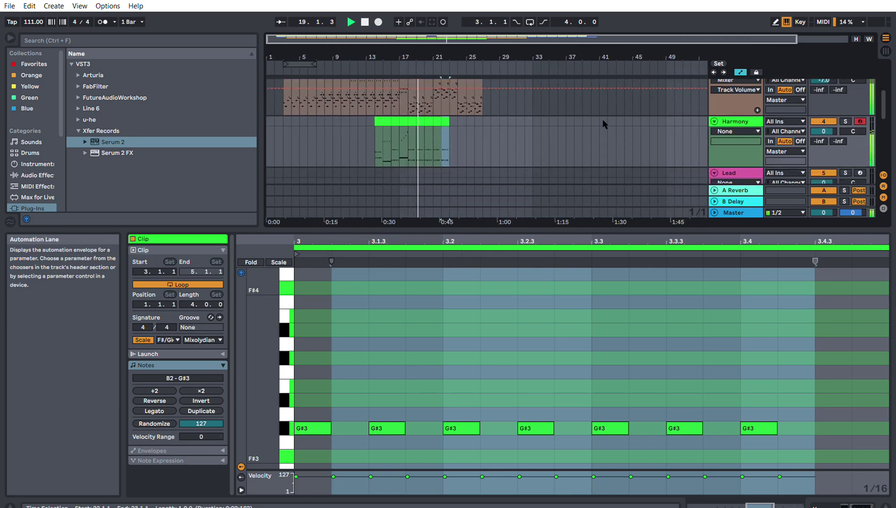
click(392, 114)
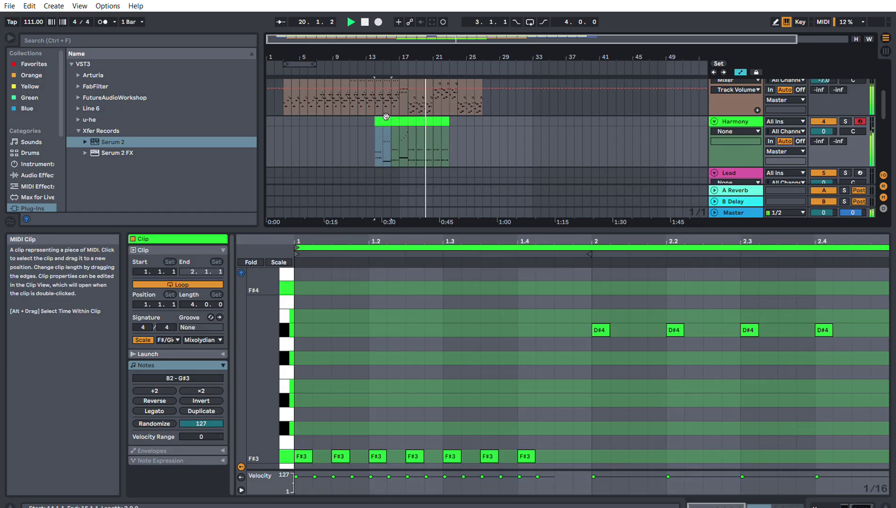
click(438, 152)
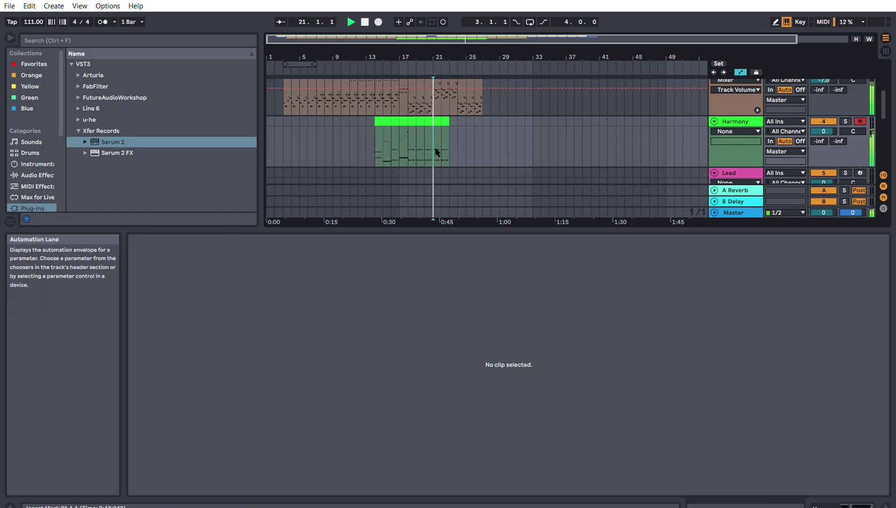
shift+click(457, 166)
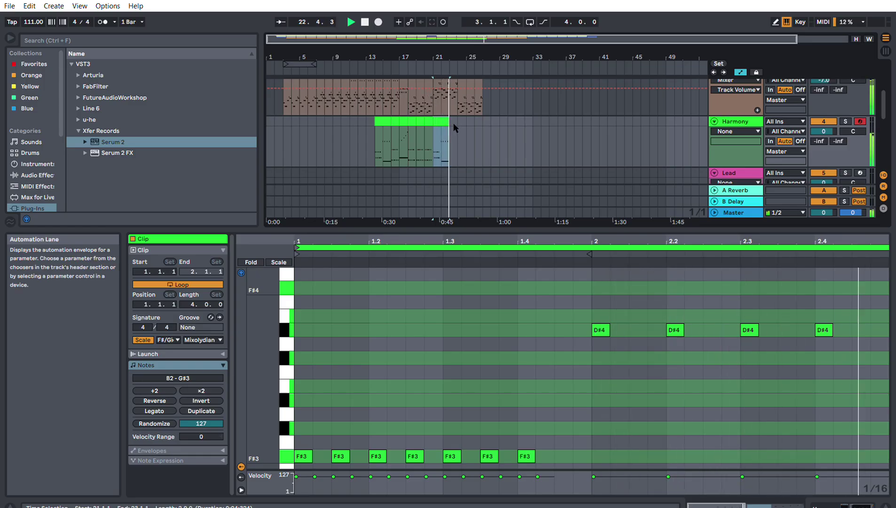
key(ctrl+d)
key(ctrl+d)
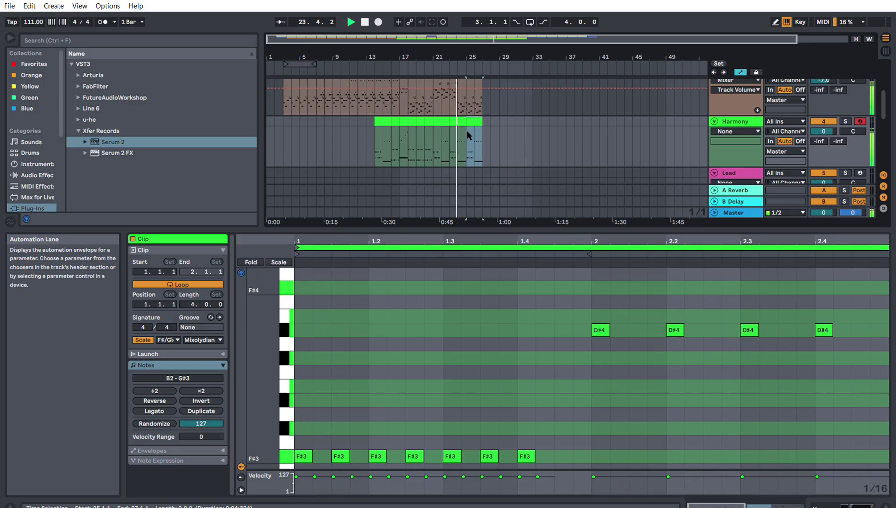
Step: Paste the two-bar Harmony clip onto the Melody track at bar 27 and play the arrangement from there
scroll(533, 153, up, 2)
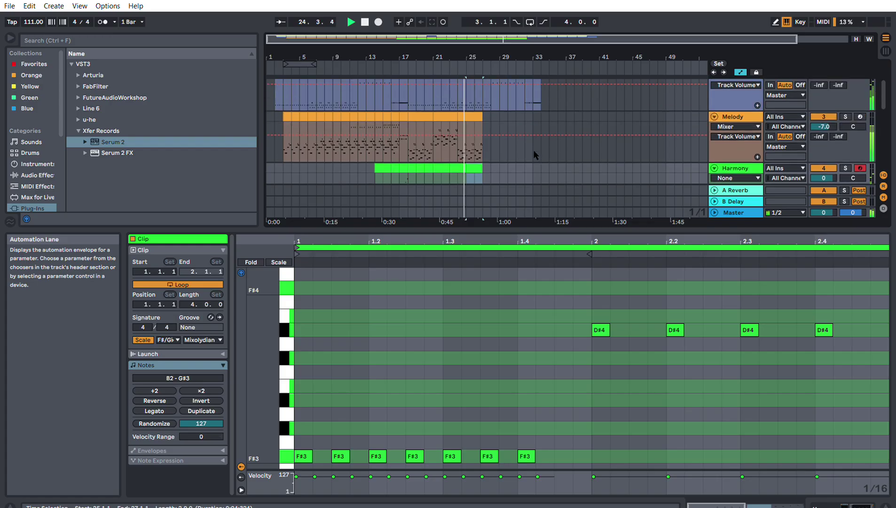
scroll(530, 152, down, 1)
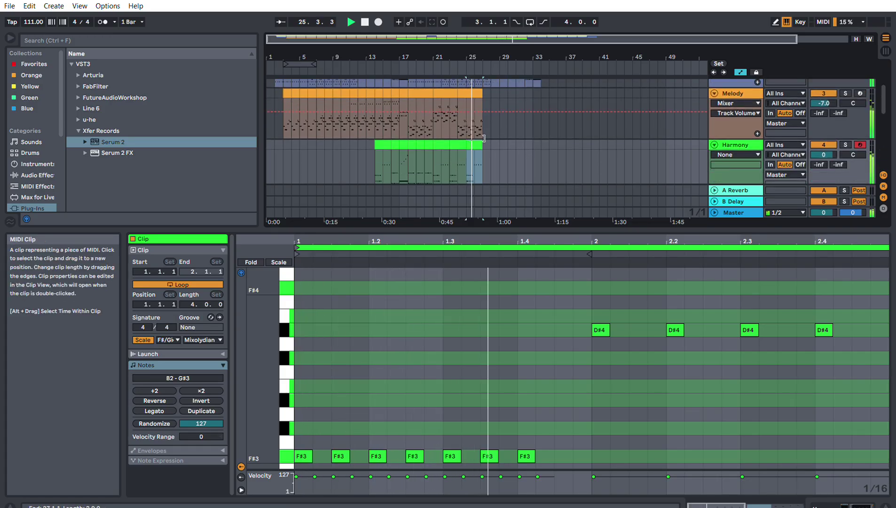
key(space)
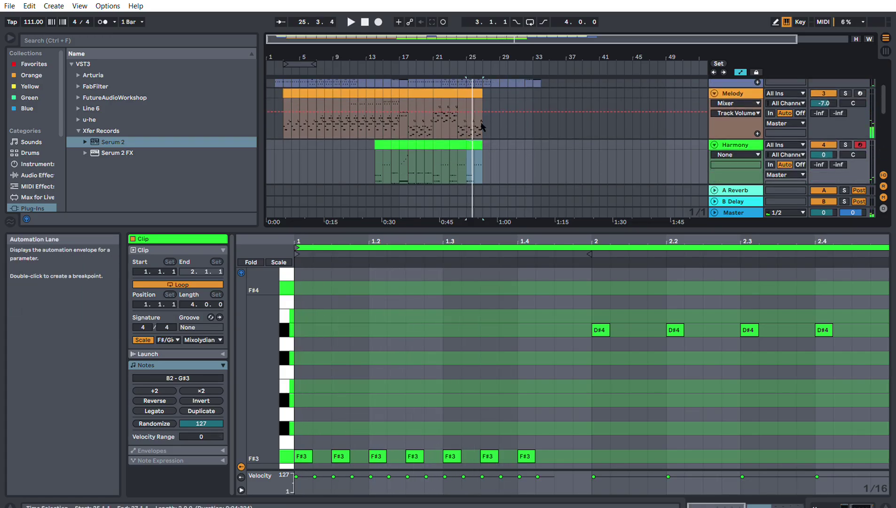
key(ctrl+d)
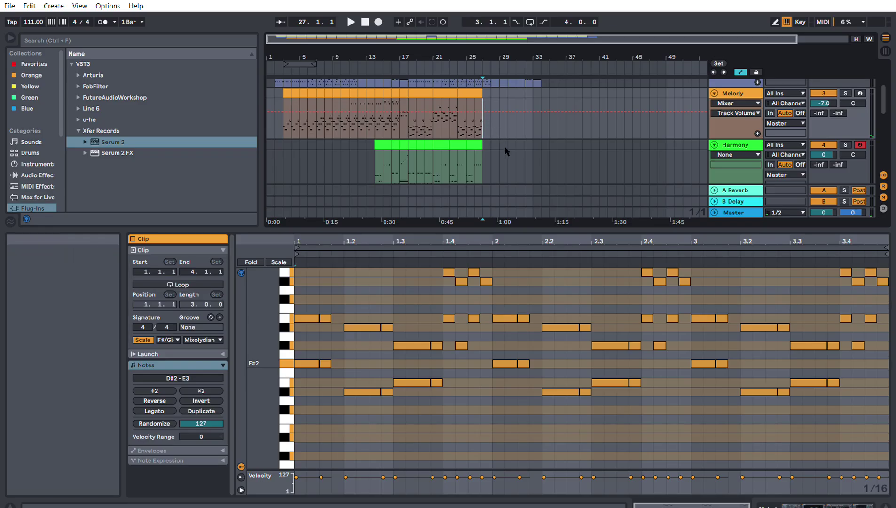
scroll(494, 117, up, 2)
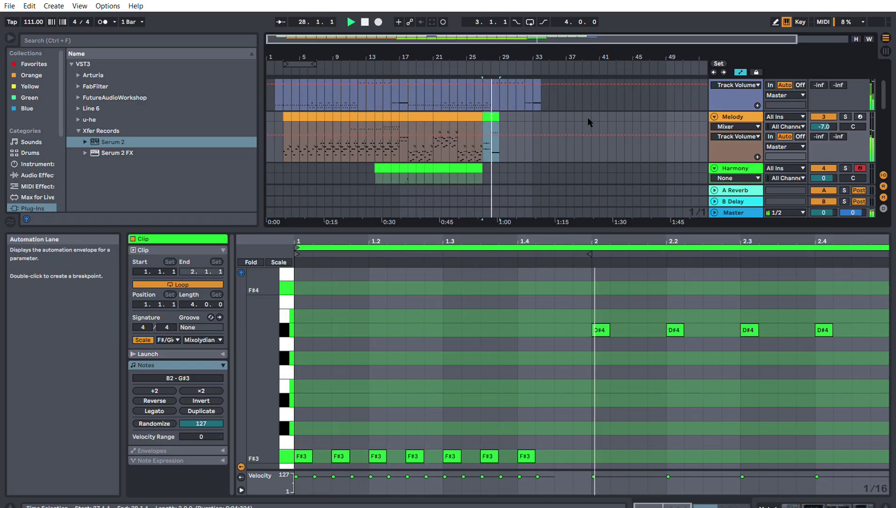
scroll(489, 137, down, 4)
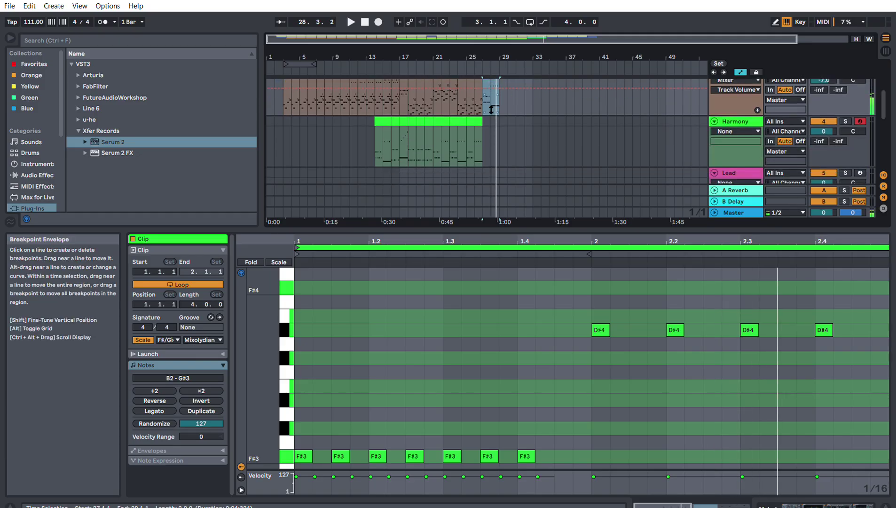
Step: Examine how the Rhythm, Hats, Melody and Harmony clips line up, along with the empty Lead track and the browser categories
scroll(485, 118, down, 2)
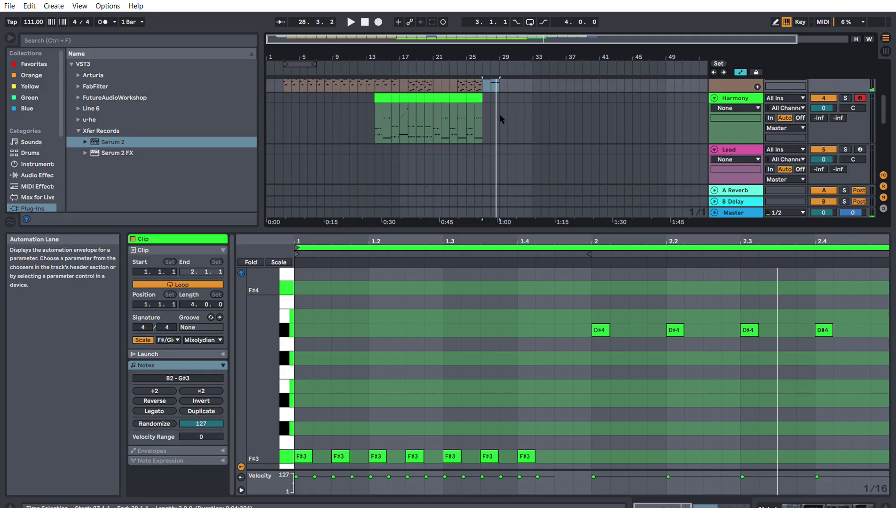
scroll(513, 130, up, 4)
scroll(527, 141, down, 3)
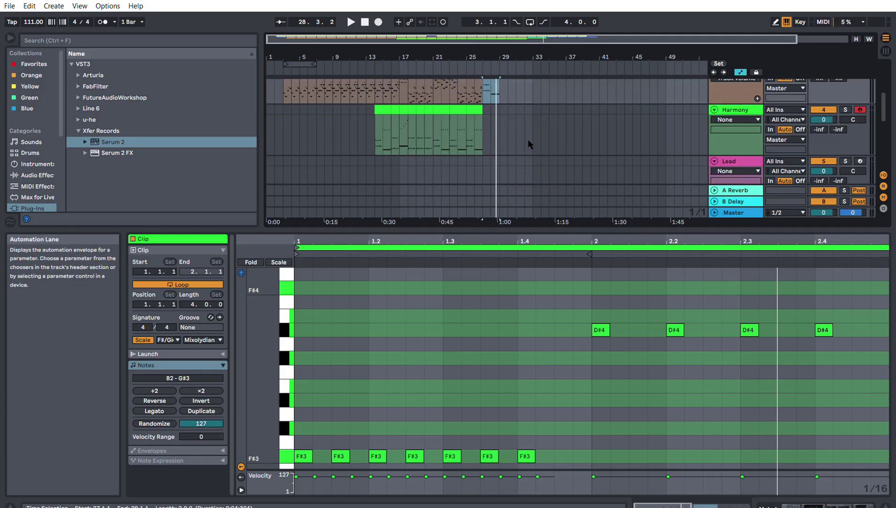
scroll(530, 144, up, 6)
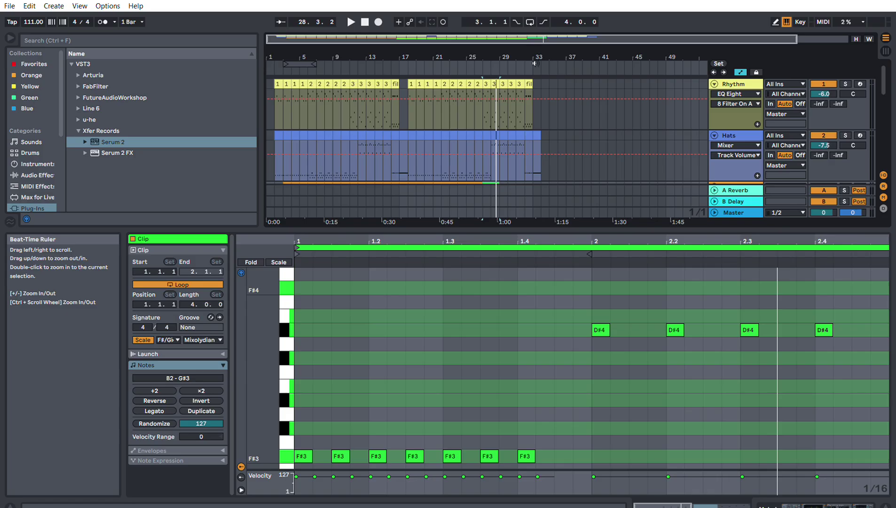
scroll(511, 111, down, 3)
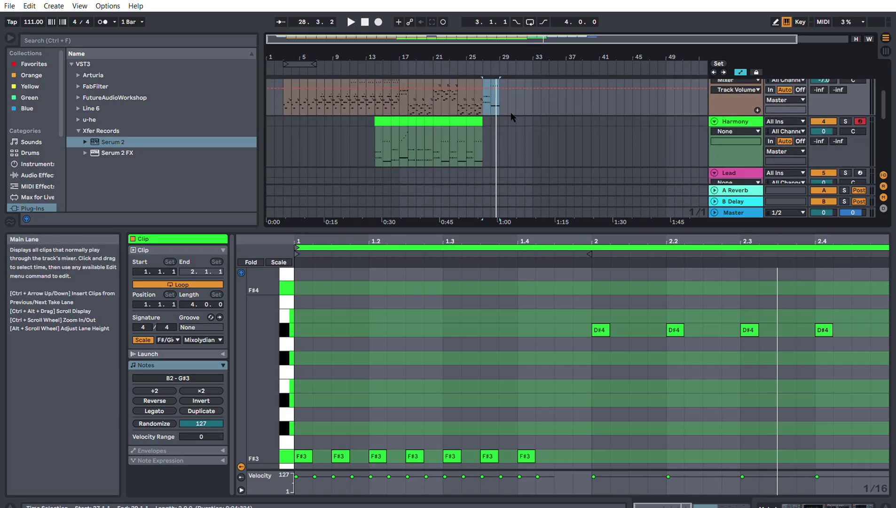
scroll(511, 112, down, 3)
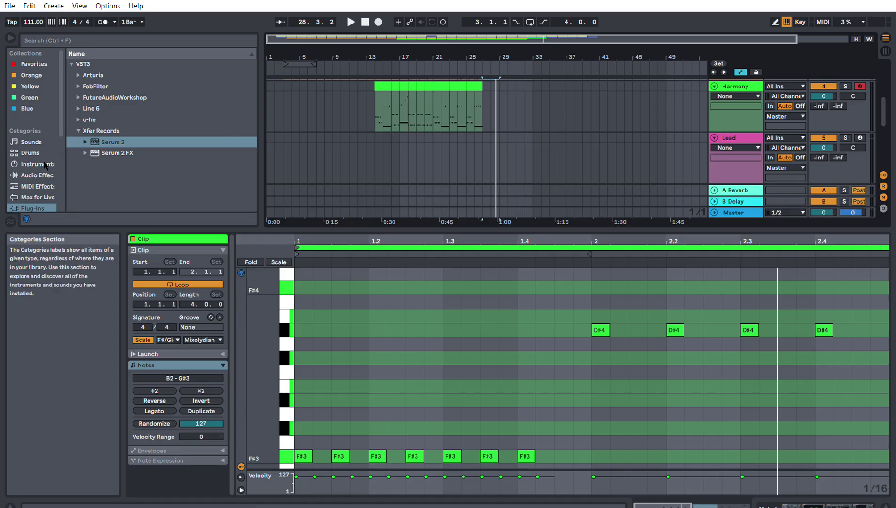
scroll(35, 159, down, 3)
scroll(39, 165, down, 1)
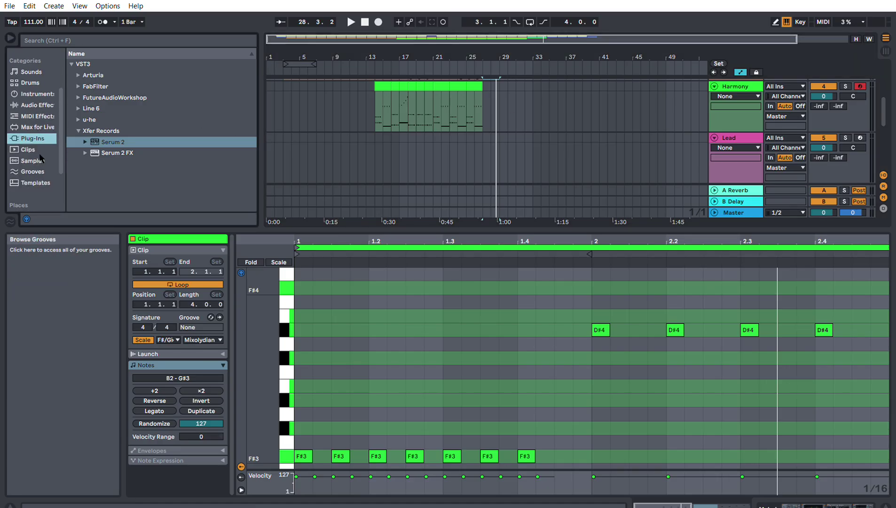
click(572, 97)
scroll(550, 127, up, 5)
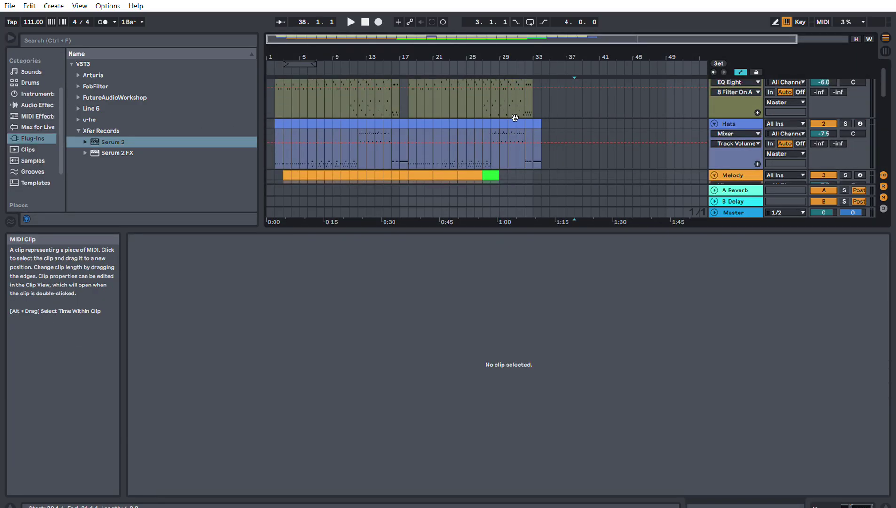